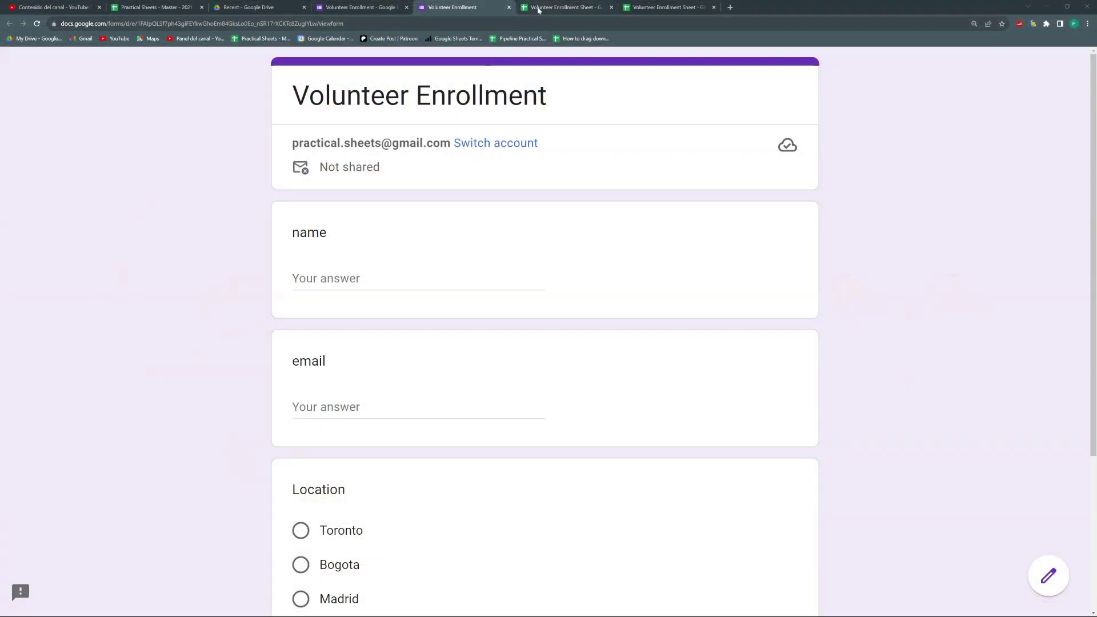
Step: Switch from the form to the Volunteer Enrollment Sheet spreadsheet with its seven responses
click(538, 9)
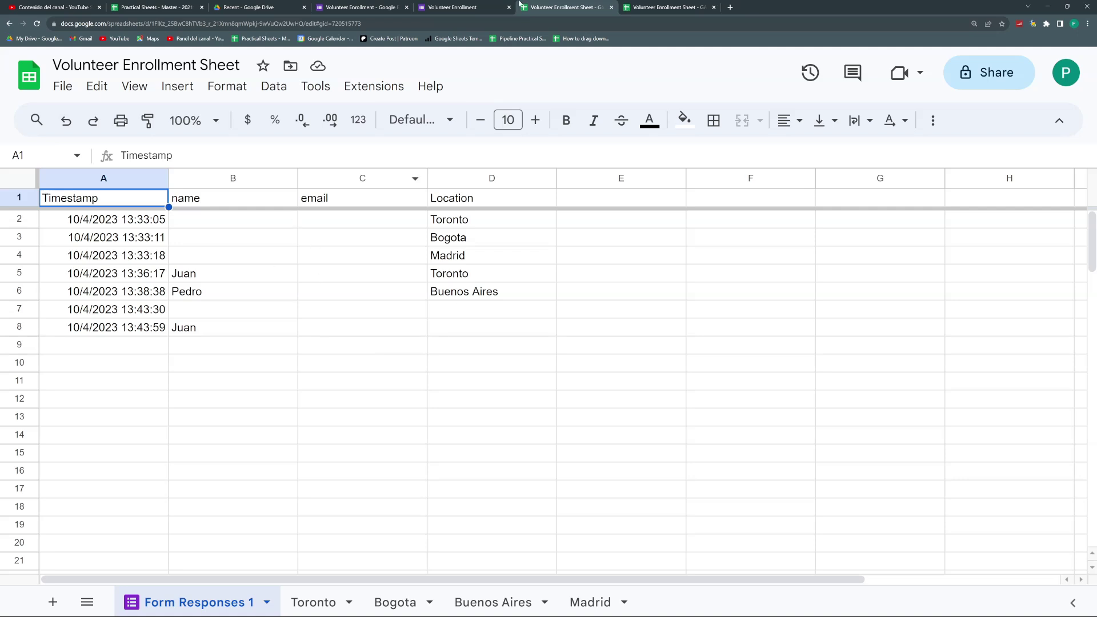
Step: Review the Location answers in D2:D6 and response row A2:D2, then open the Toronto sheet
click(455, 8)
click(537, 7)
drag(449, 226, 449, 297)
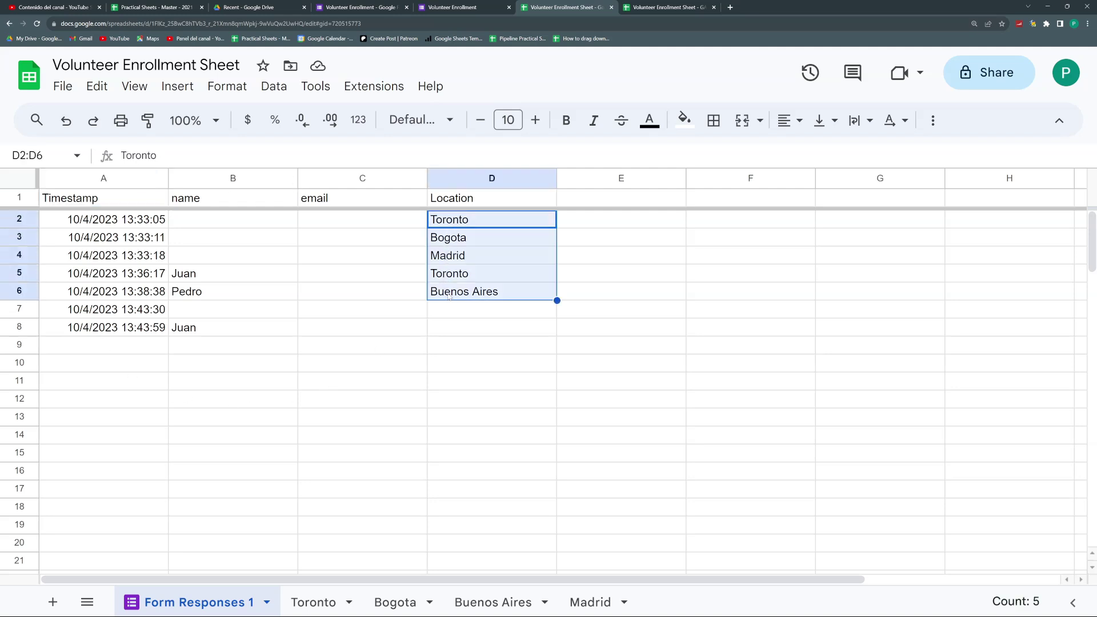
click(456, 296)
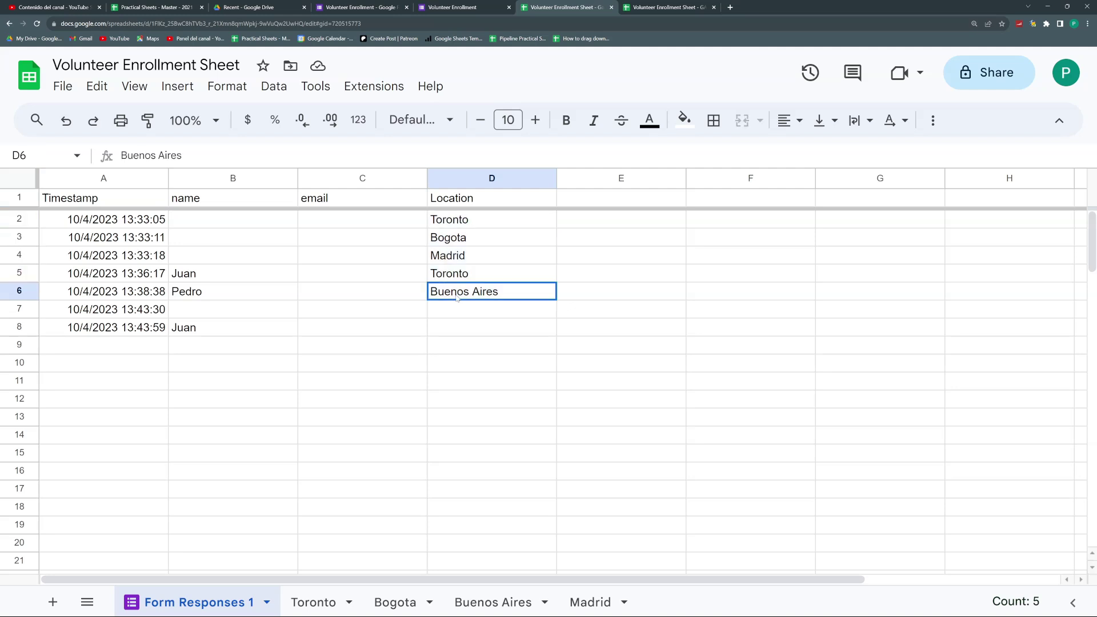
drag(81, 226, 523, 225)
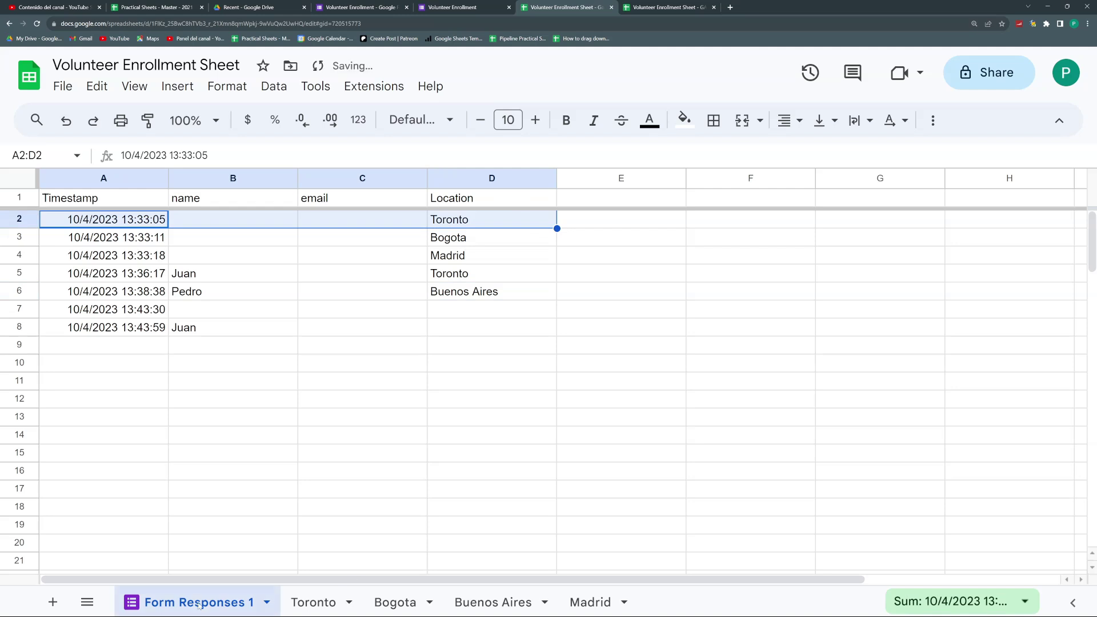
click(313, 602)
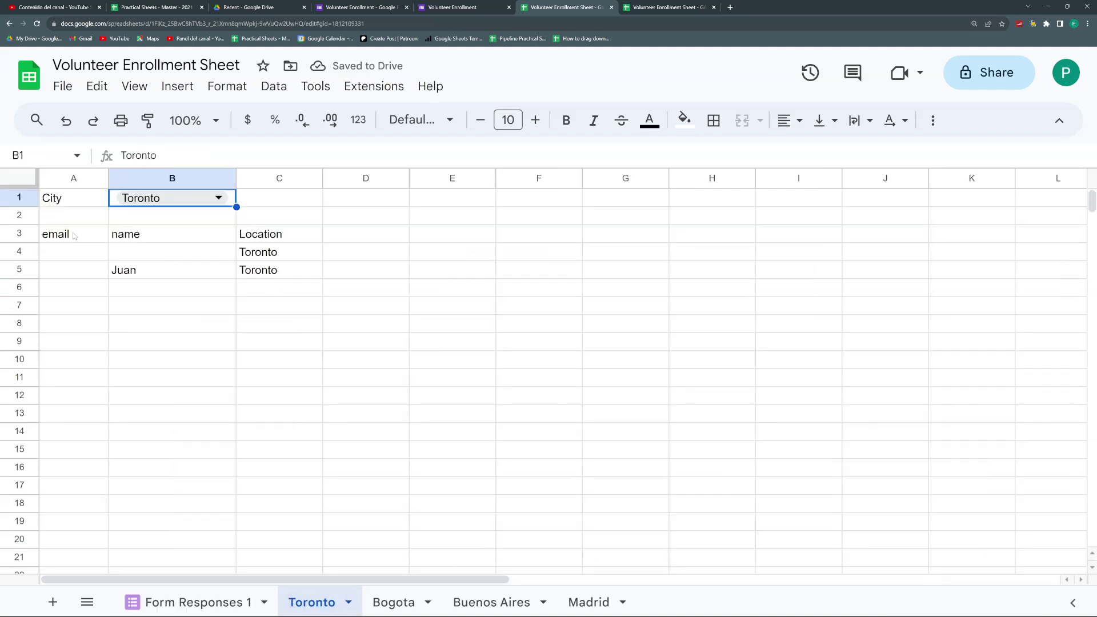
Step: Look through the Bogota, Buenos Aires and Madrid sheets, then return to Toronto
click(391, 601)
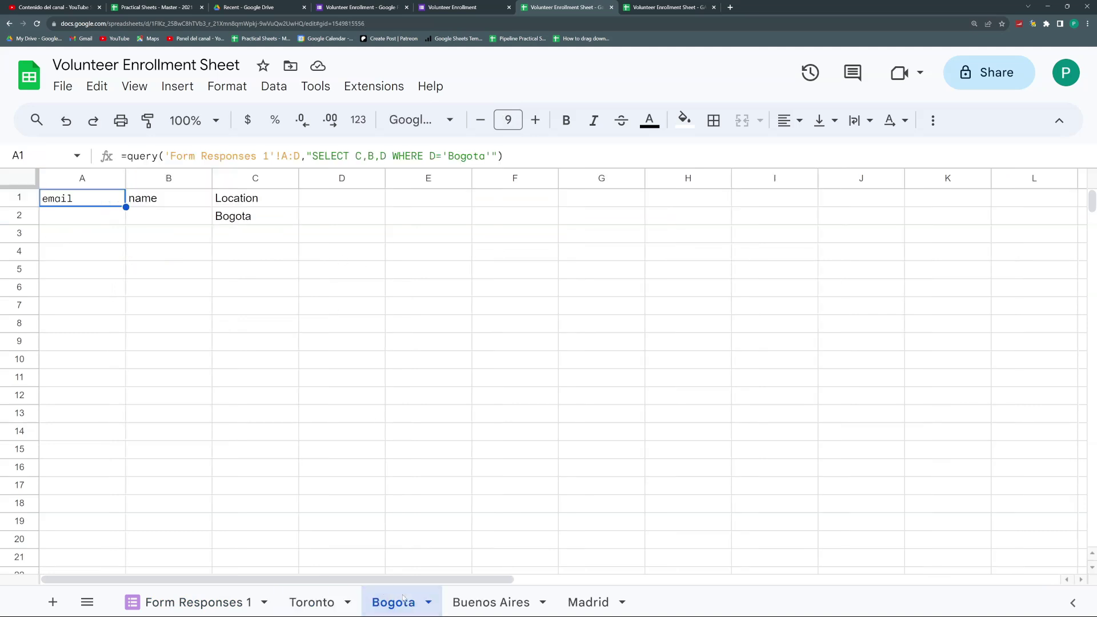
click(491, 602)
click(605, 606)
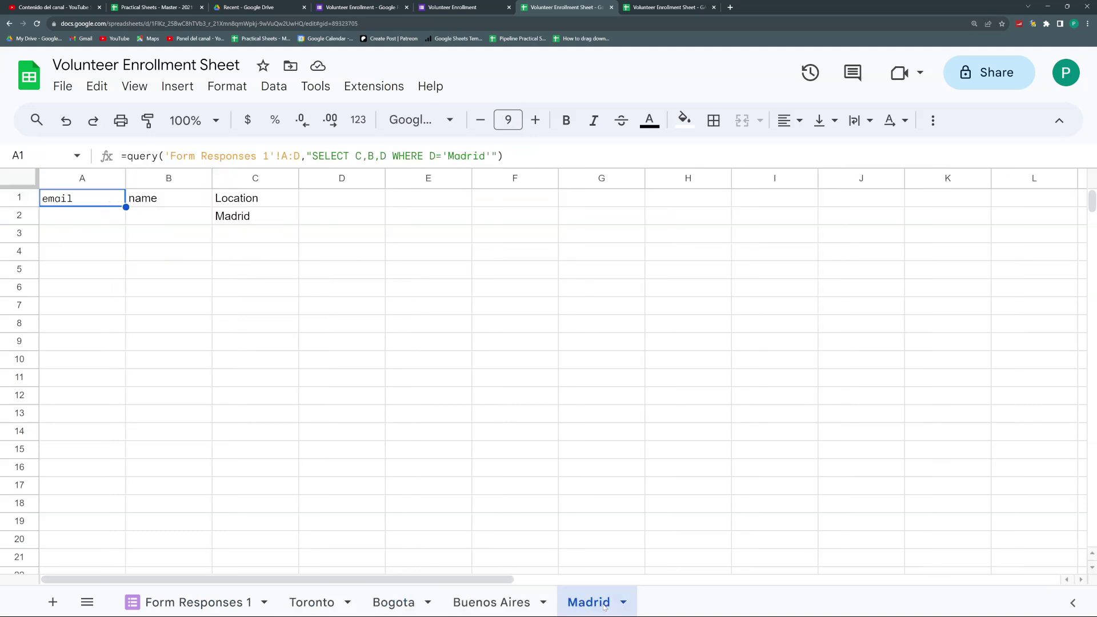
click(307, 599)
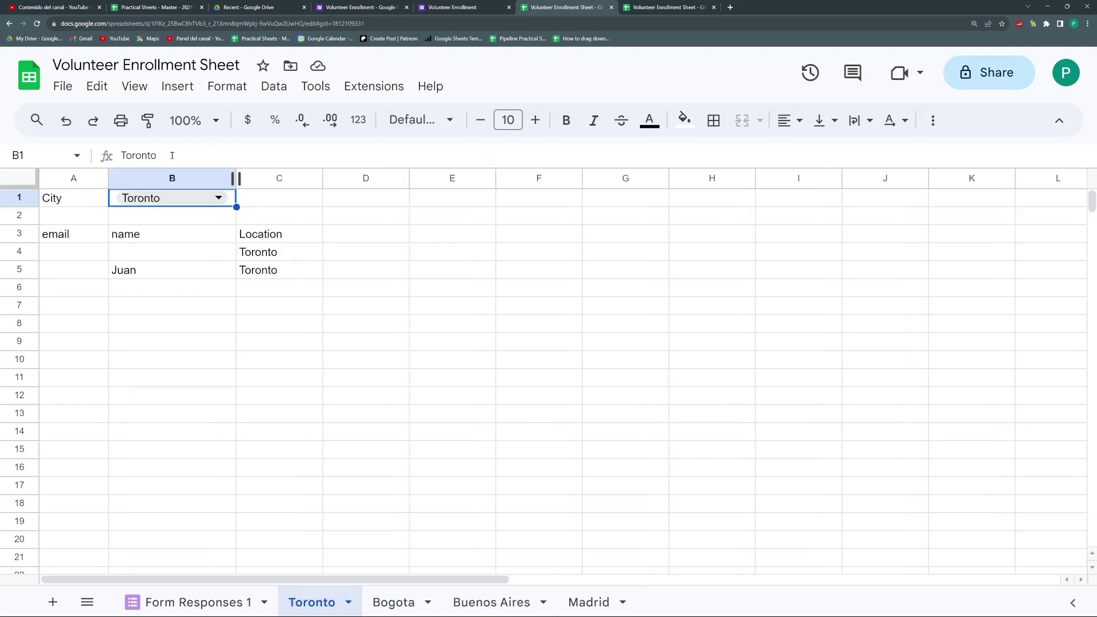
Step: Set the Toronto sheet's B1 City filter to Madrid, then open the GAS spreadsheet
click(218, 199)
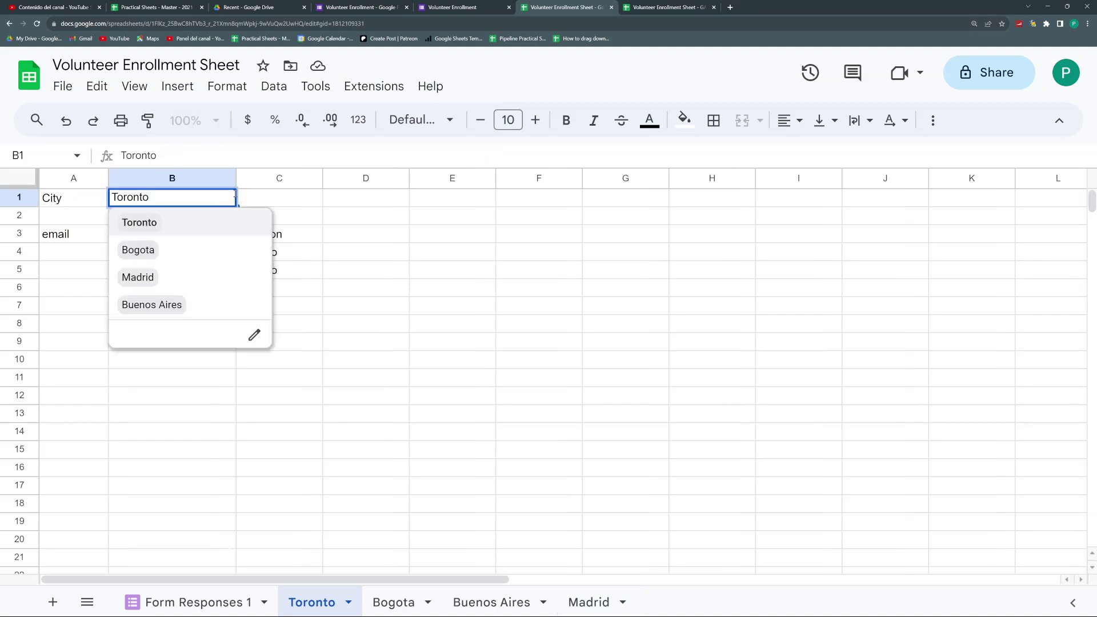
click(188, 251)
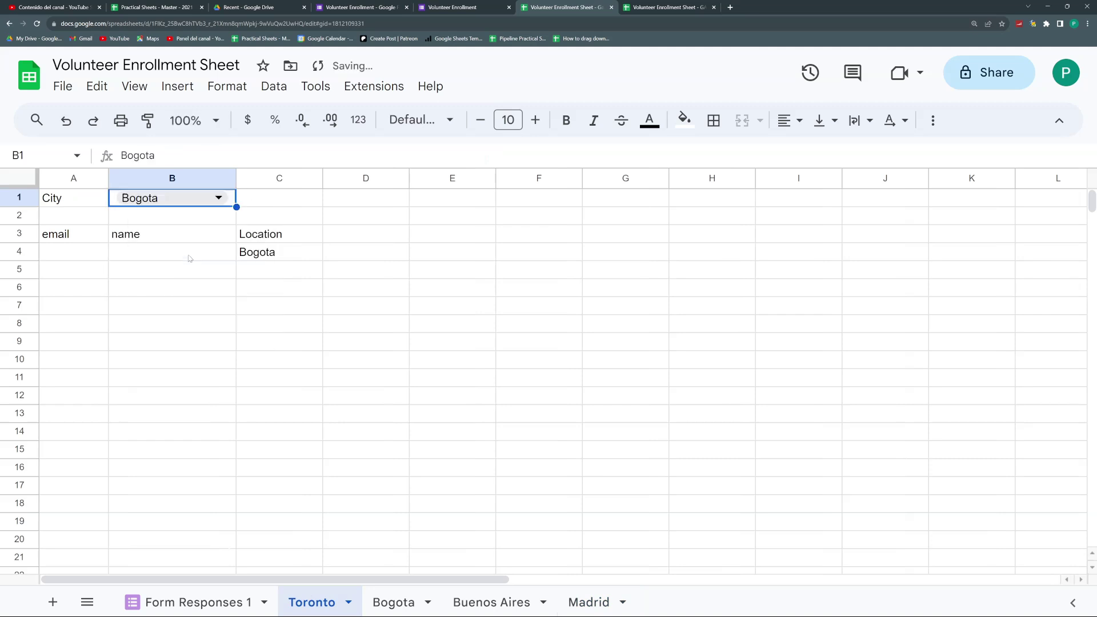
click(218, 199)
click(189, 281)
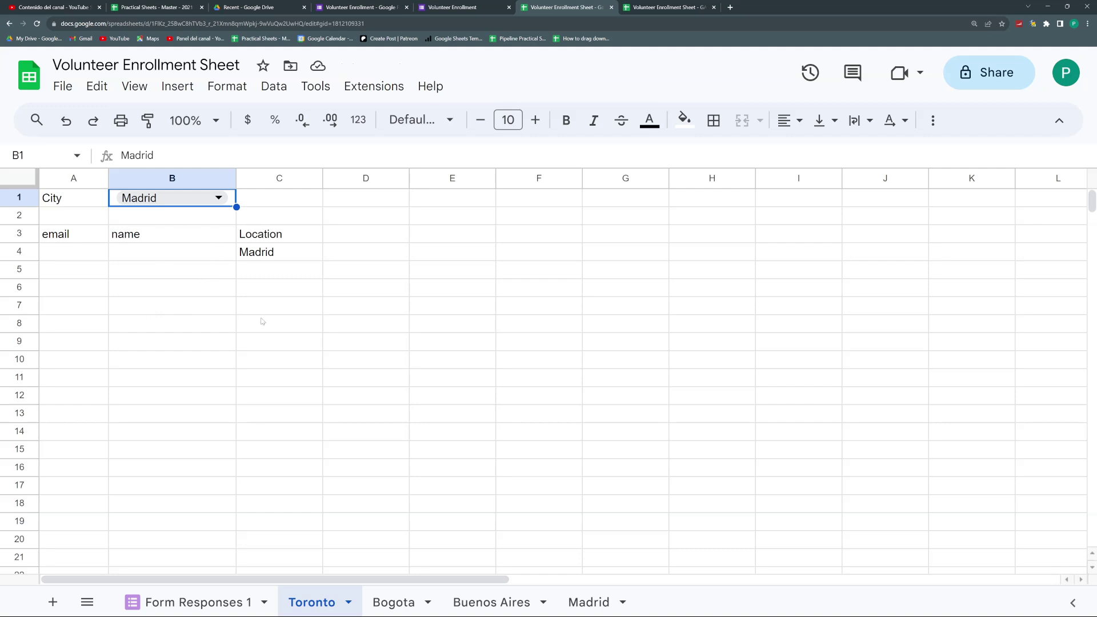
click(150, 273)
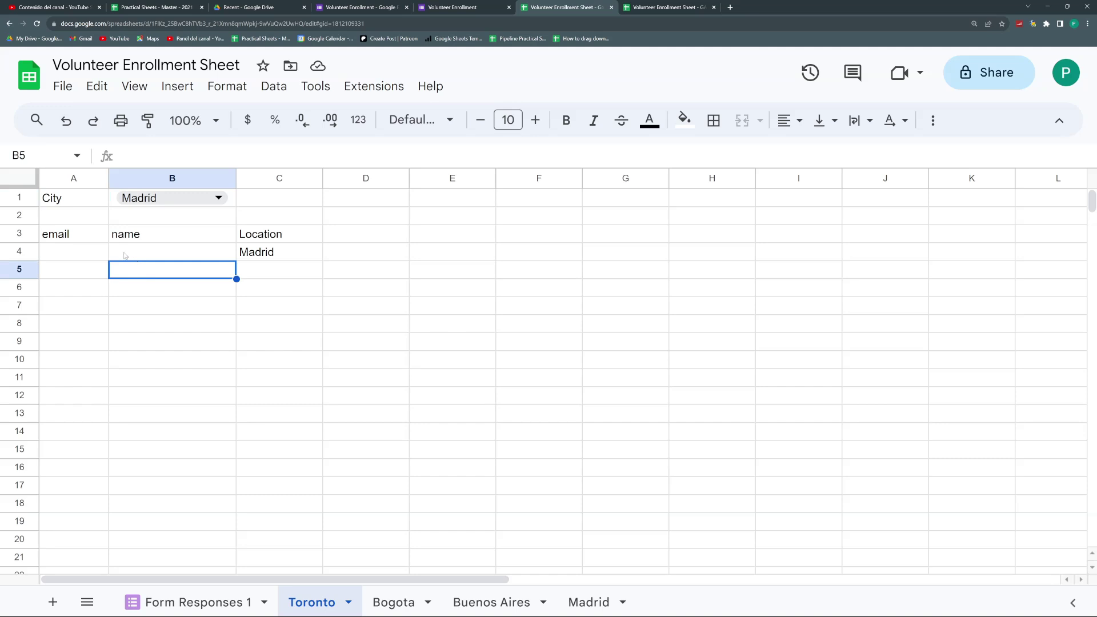
click(96, 256)
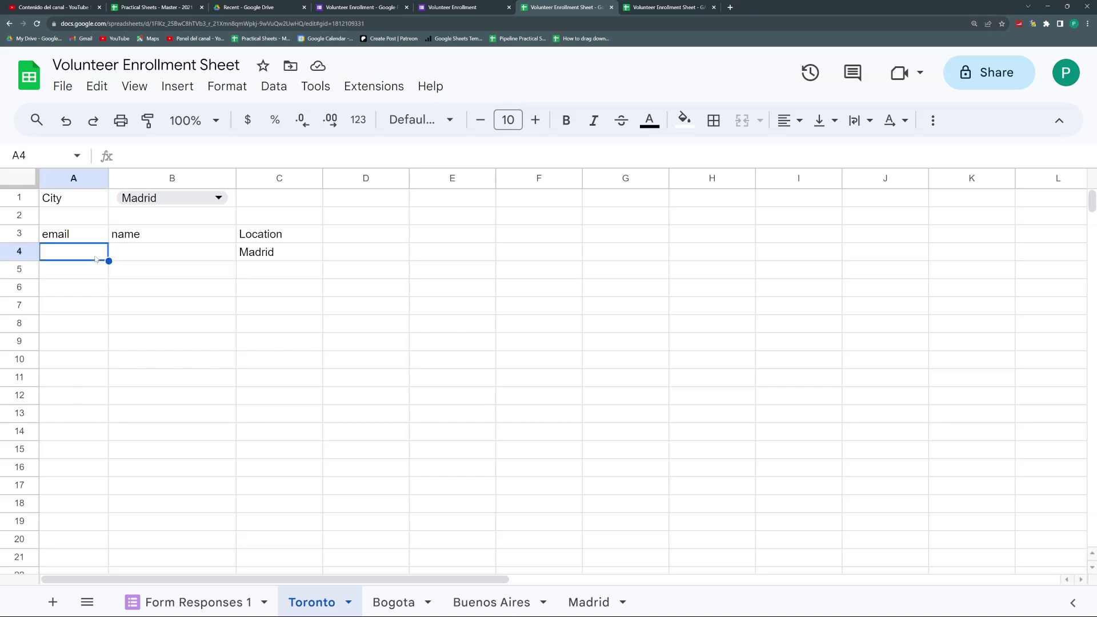
click(278, 257)
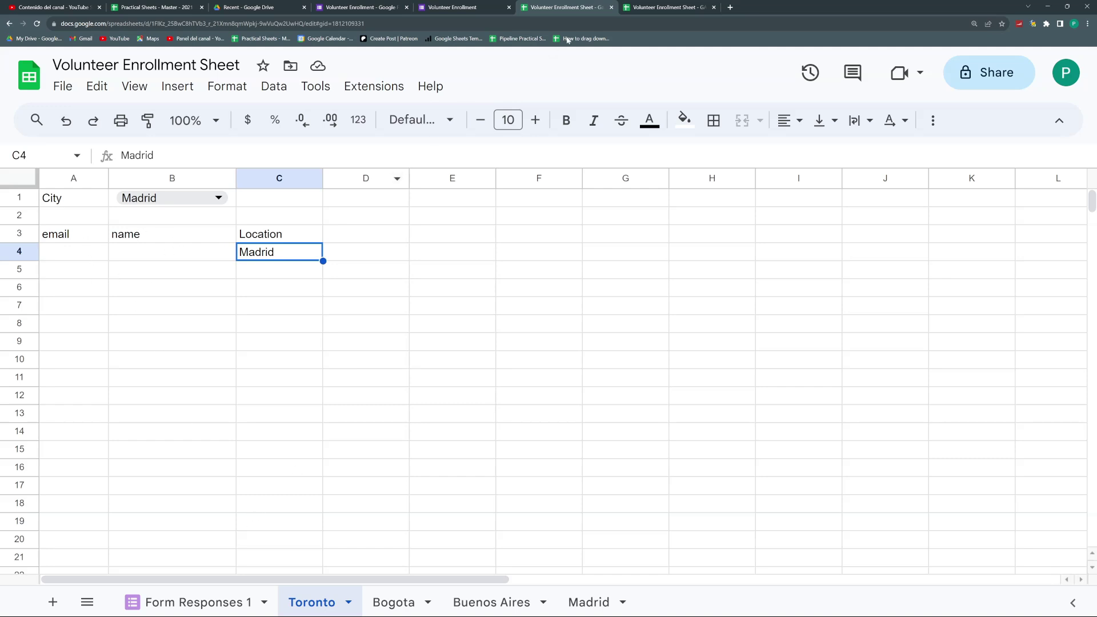
click(645, 7)
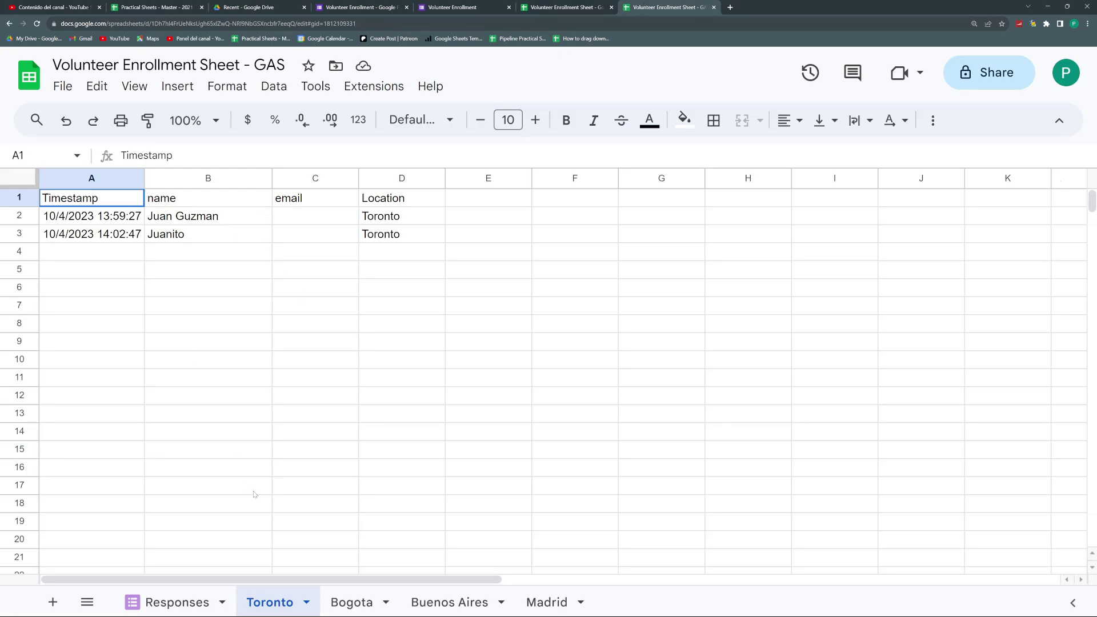
Step: On the GAS Toronto sheet, append the surname Johnson to the name in B3
click(191, 603)
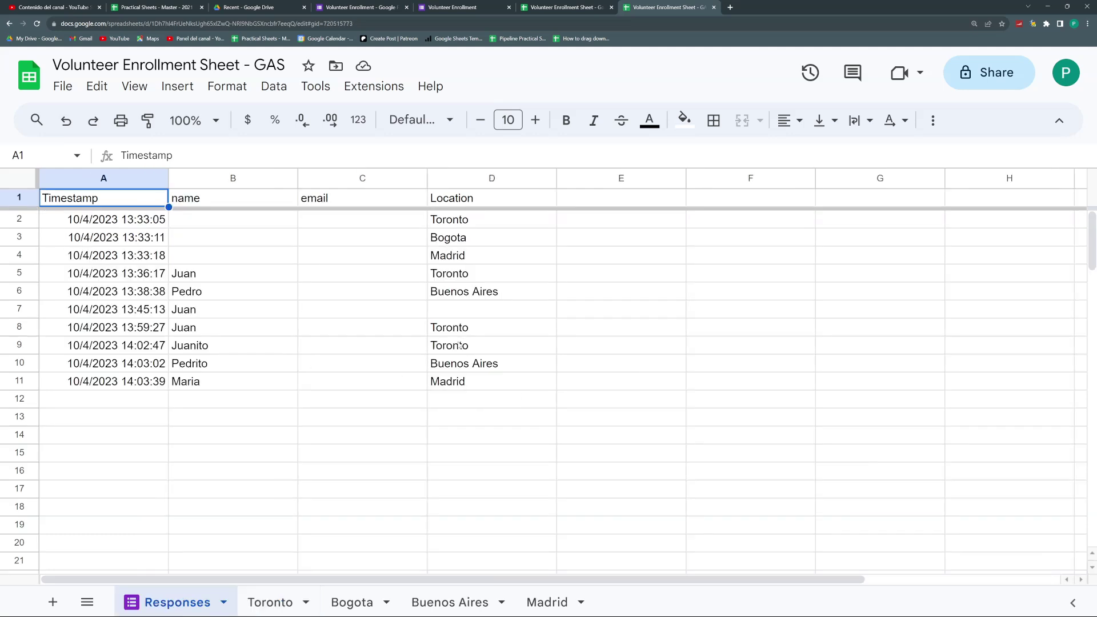
click(280, 602)
click(406, 235)
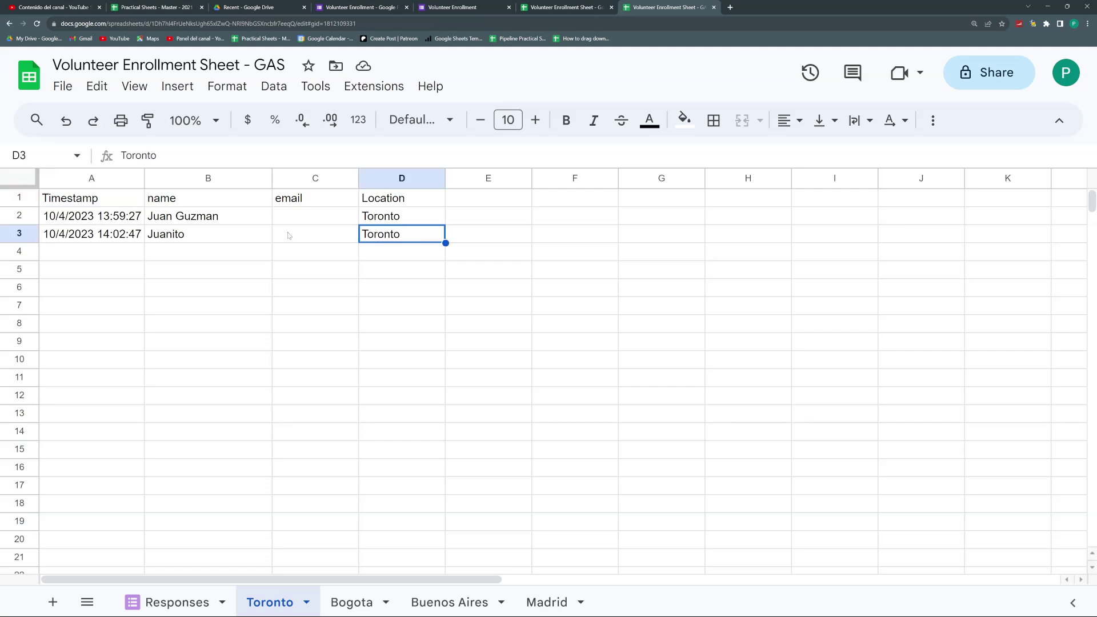
click(213, 234)
click(125, 224)
click(126, 237)
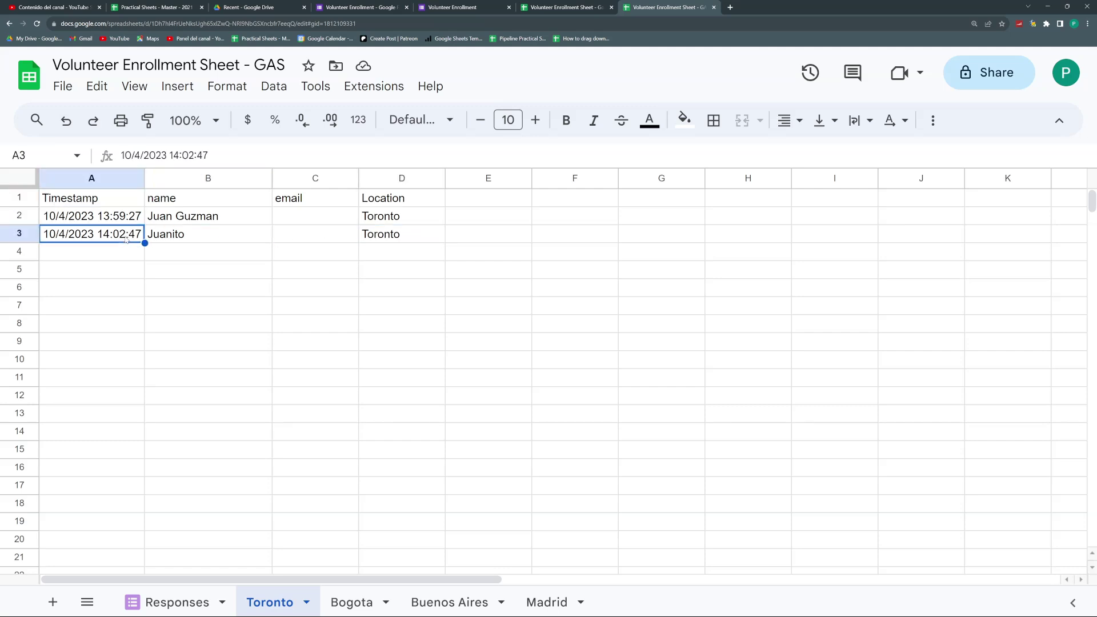
double_click(197, 233)
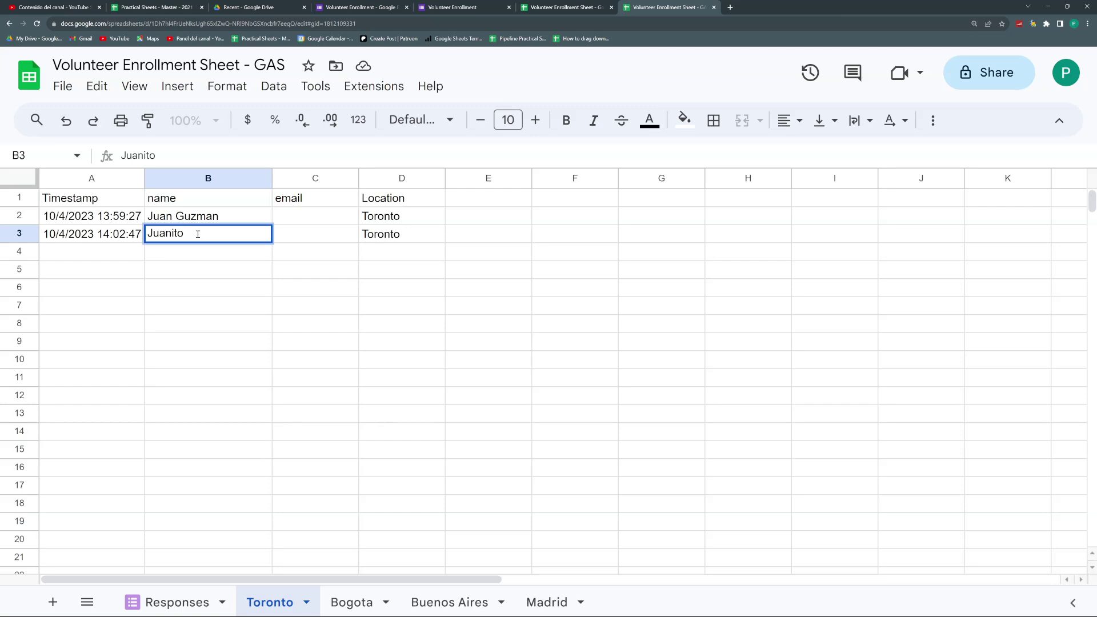
text(Johnson)
key(Return)
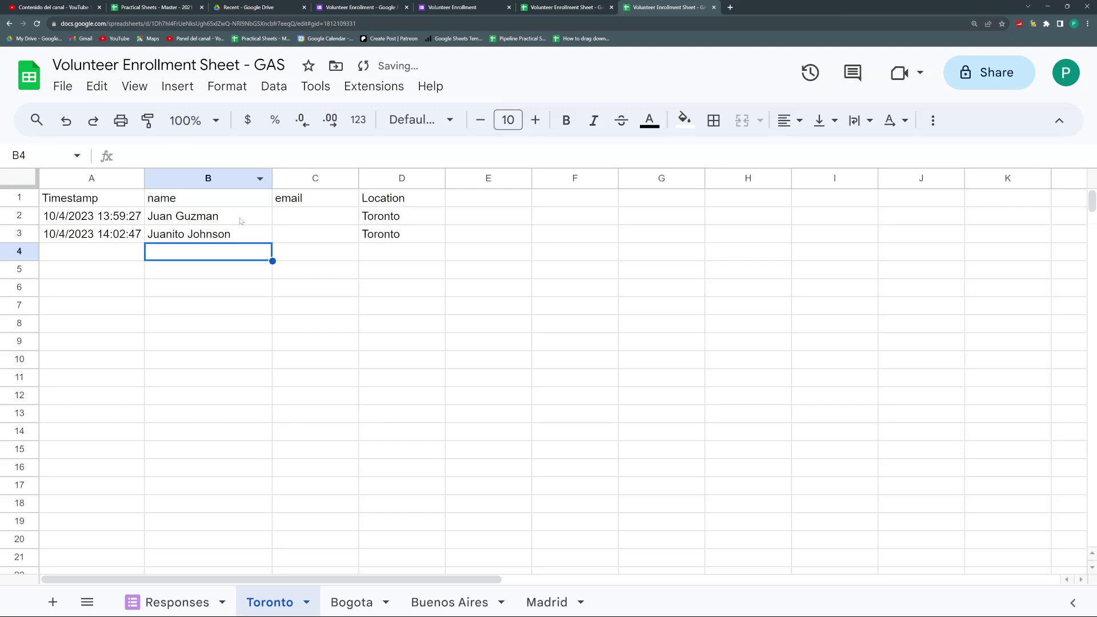
Step: Compare against the Responses sheet, then open the empty Bogota sheet
click(189, 589)
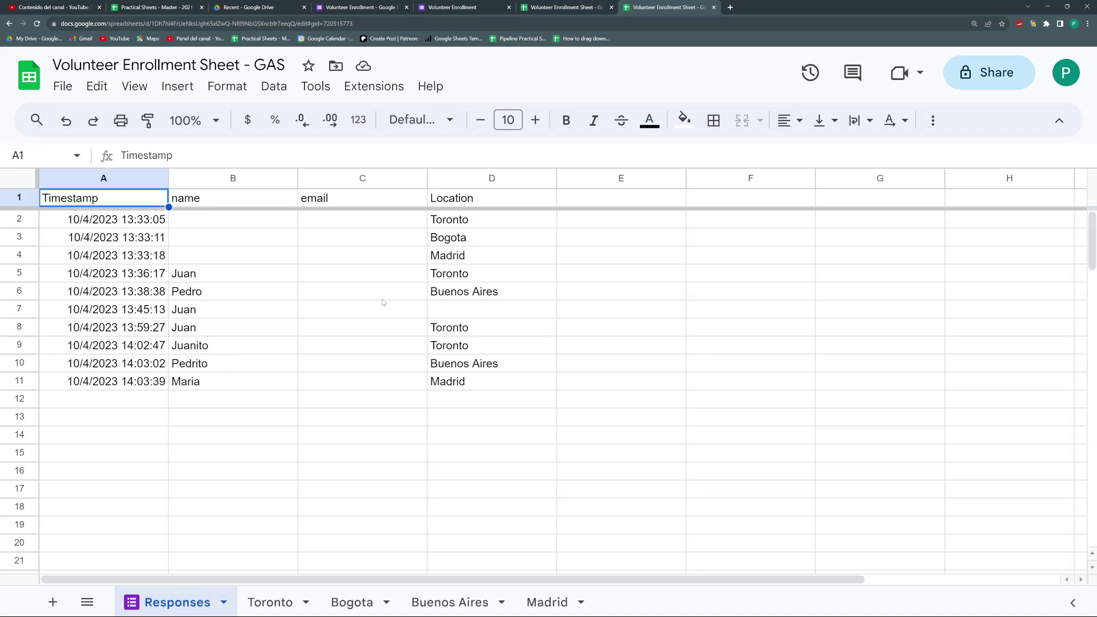
click(269, 602)
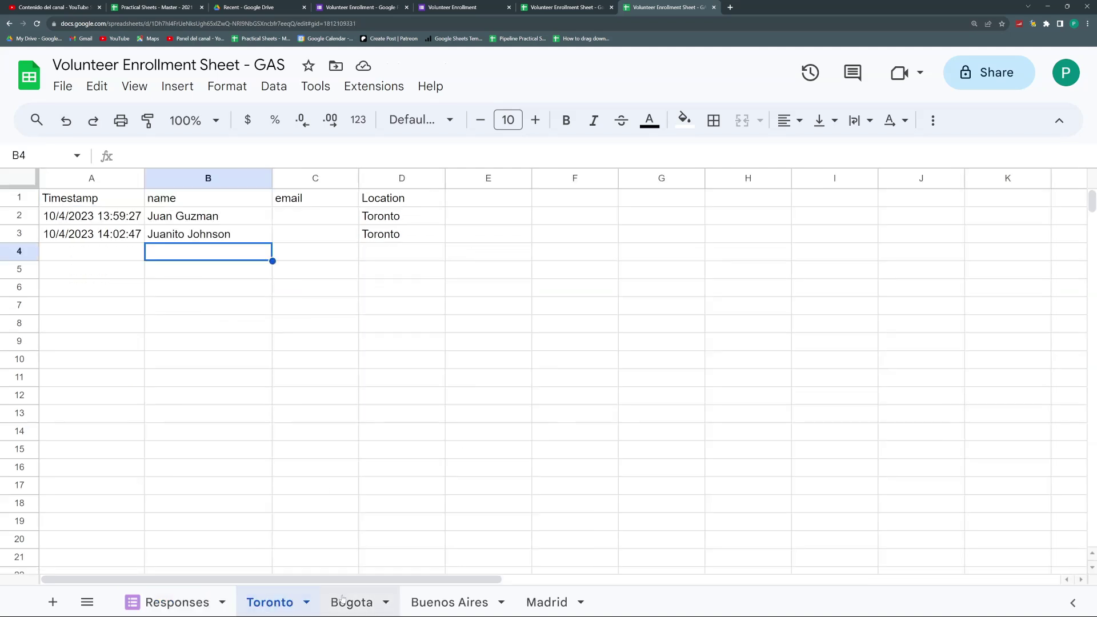
click(351, 603)
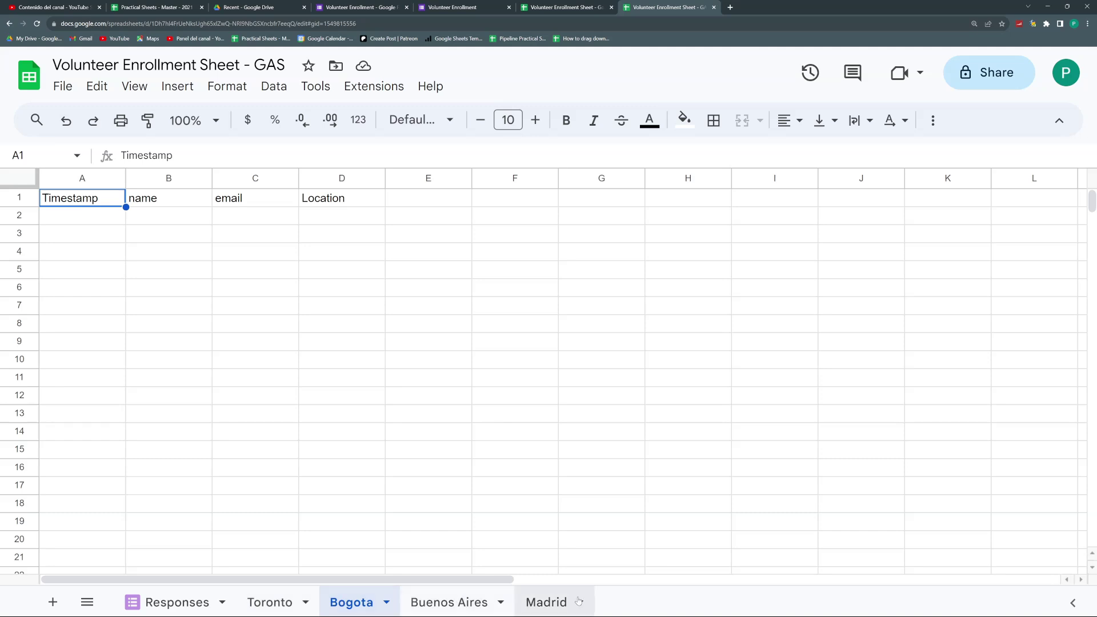
click(116, 377)
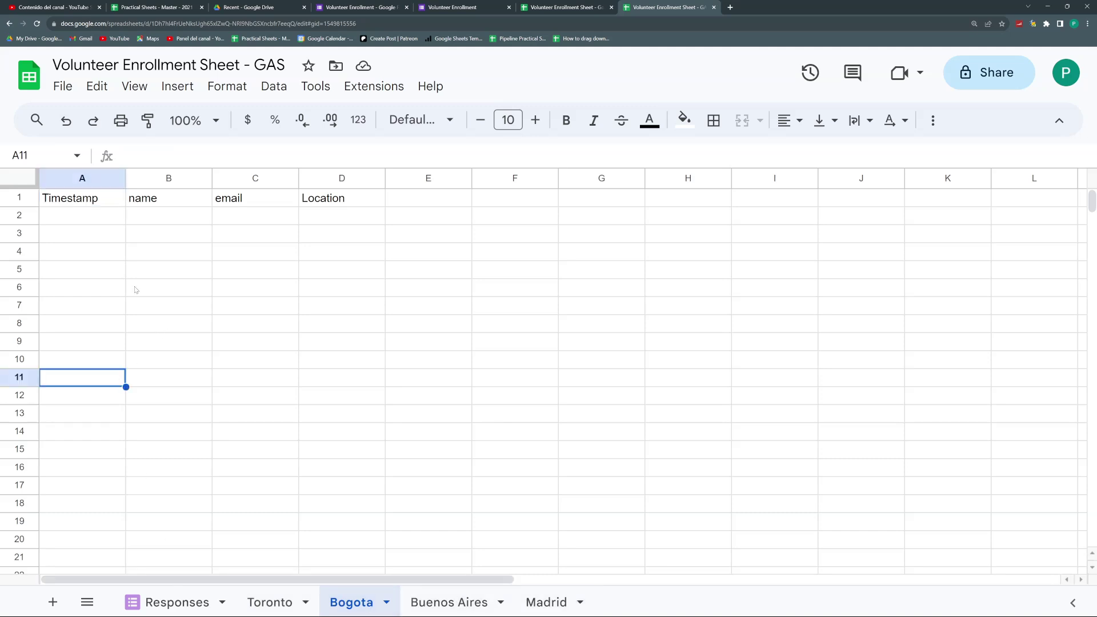
Step: Select cell A5 on the Bogota sheet and open a new browser window with Ctrl+N
click(114, 274)
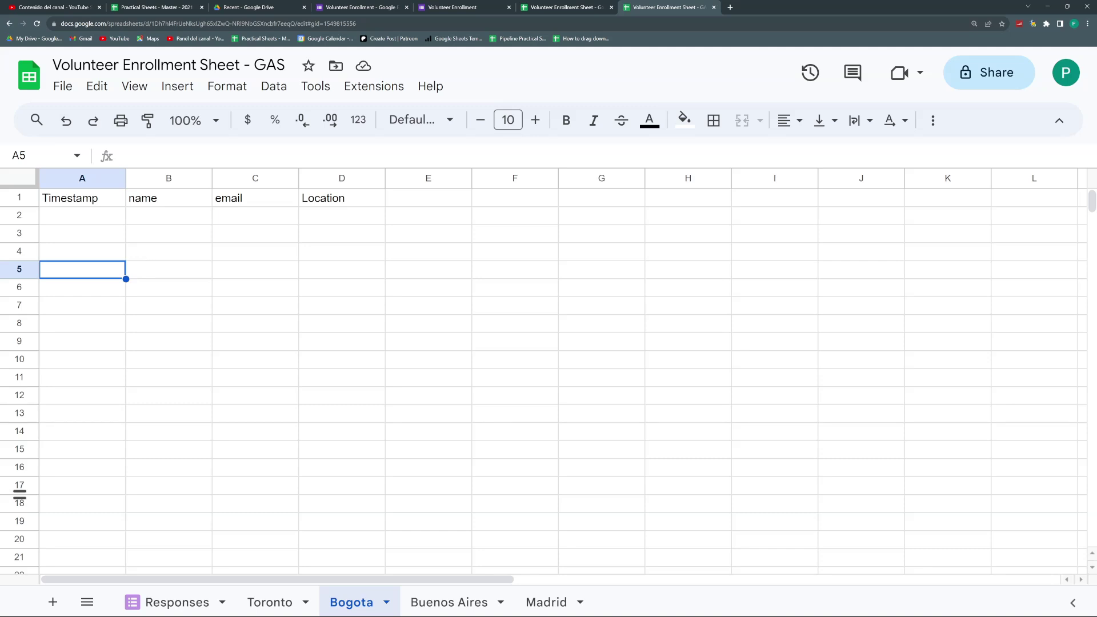
key(ctrl+n)
Step: Create a new form via forms.new and title it Volunteer Enrollment
click(171, 23)
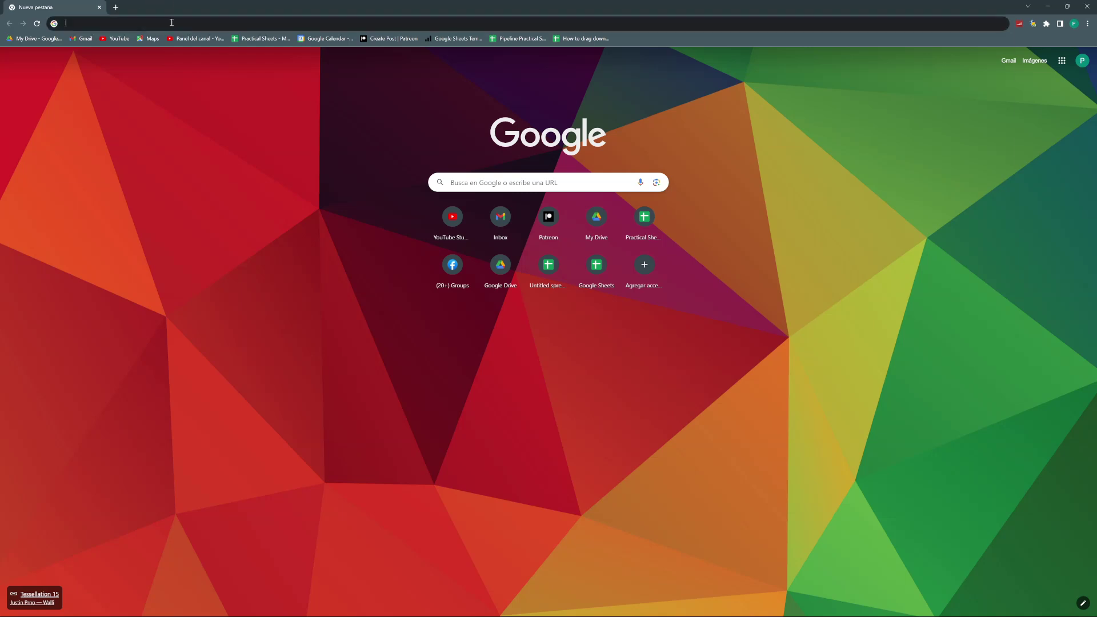
text(forms.new)
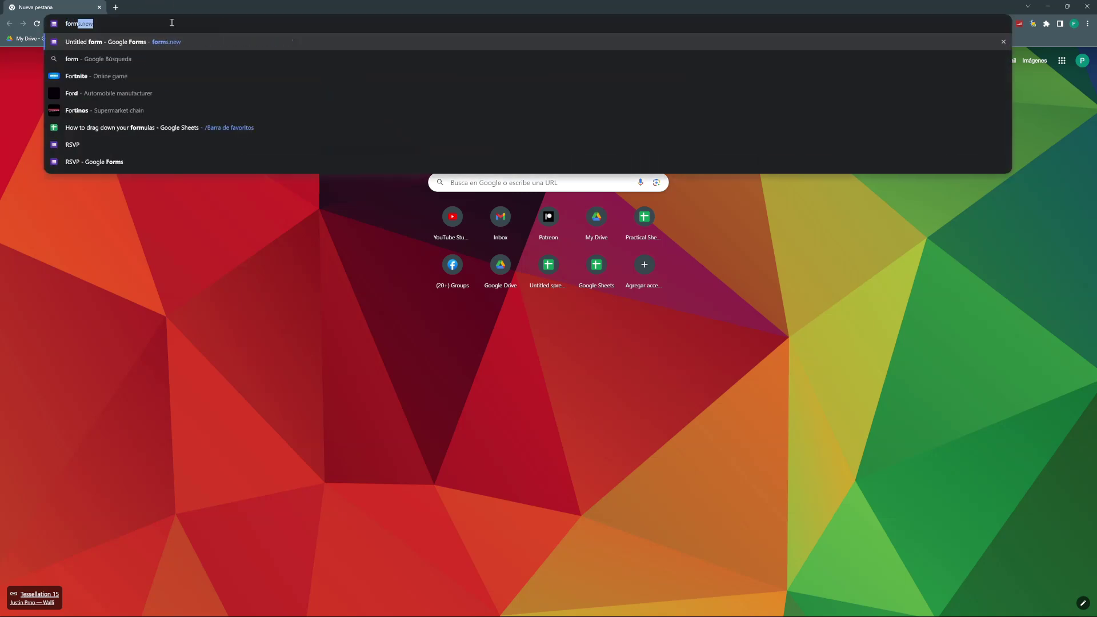
key(Return)
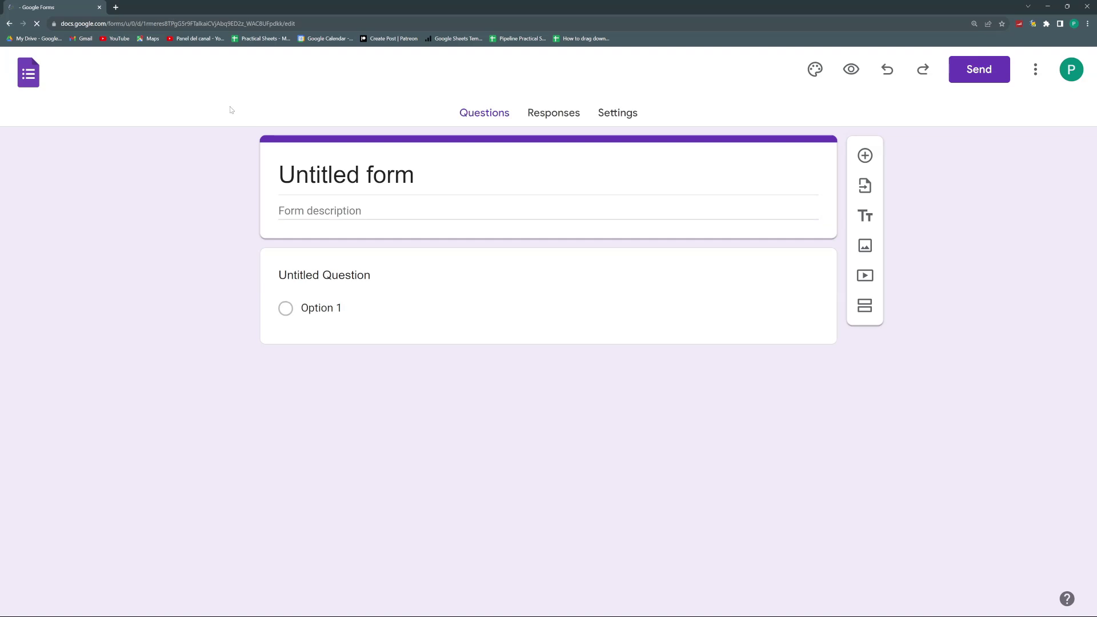
click(417, 177)
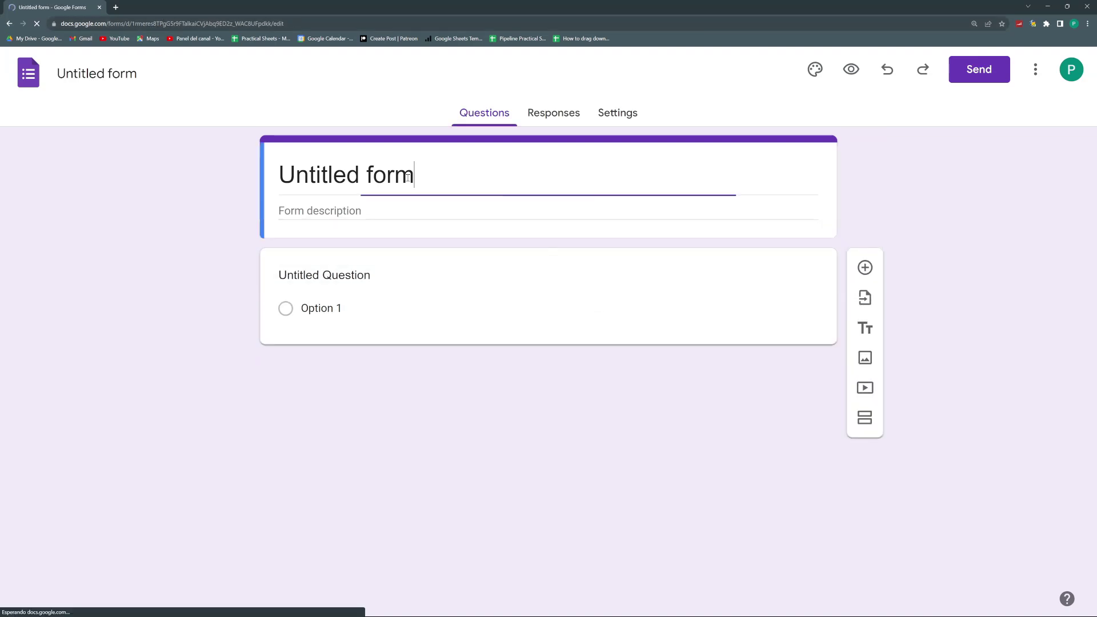
drag(408, 178, 275, 193)
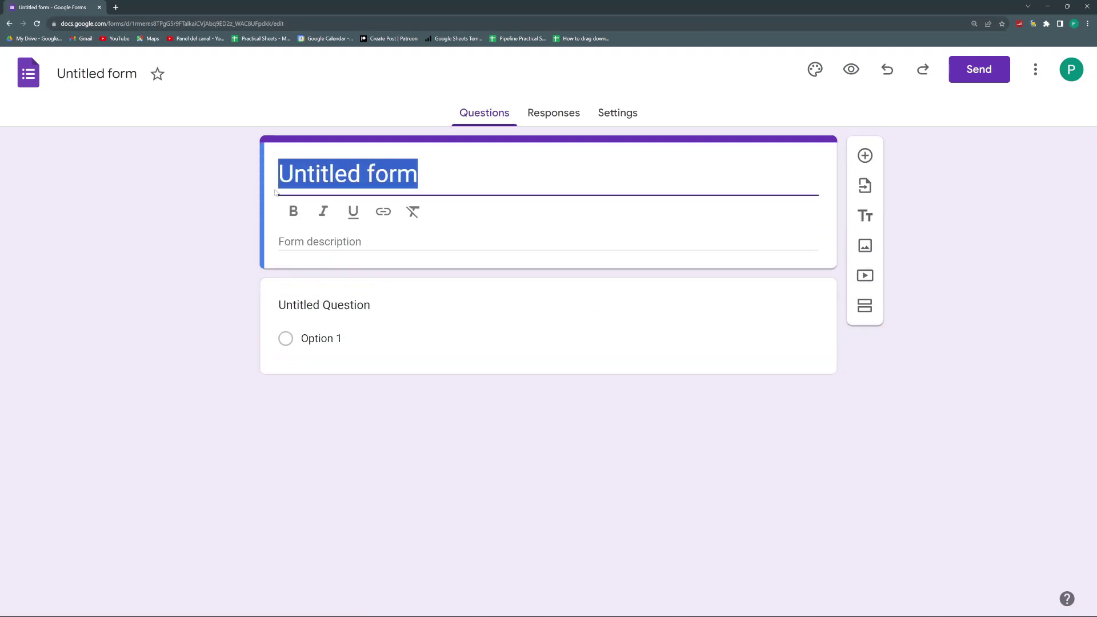
text(Enr)
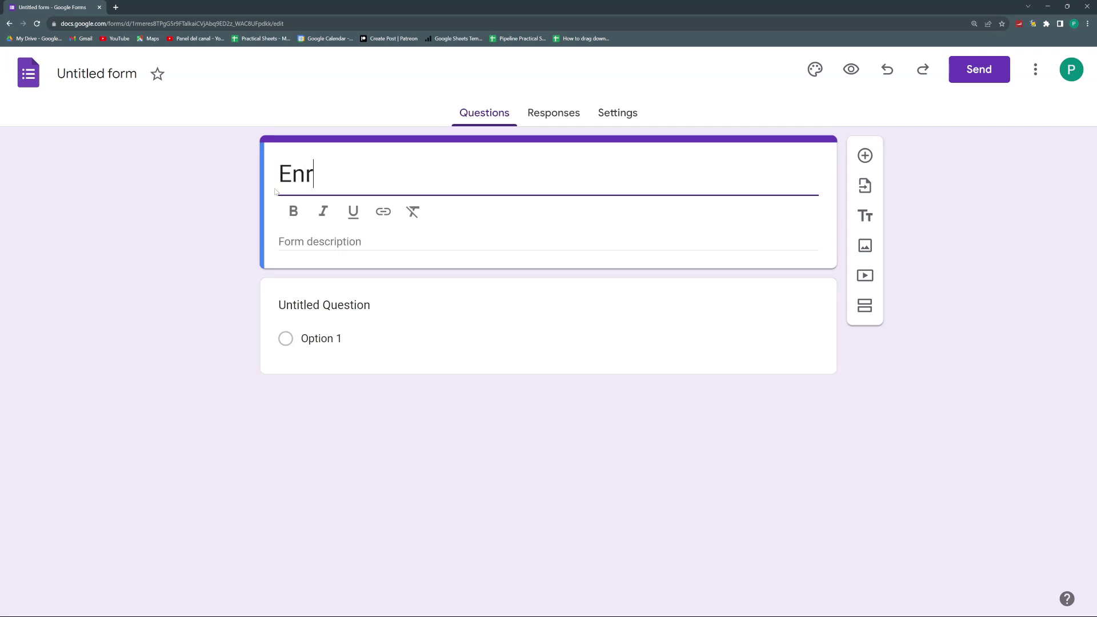
key(BackSpace)
key(BackSpace)
key(BackSpace)
key(ctrl+z)
text(Volunter)
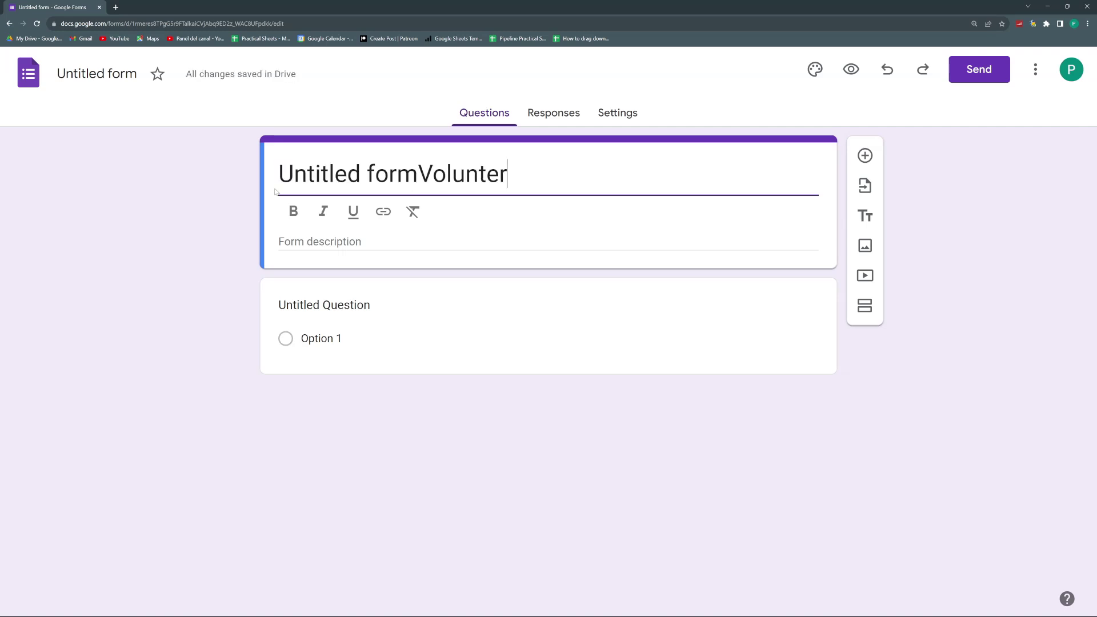
key(BackSpace)
key(BackSpace)
key(ctrl+a)
text(Volunteer Enrollment)
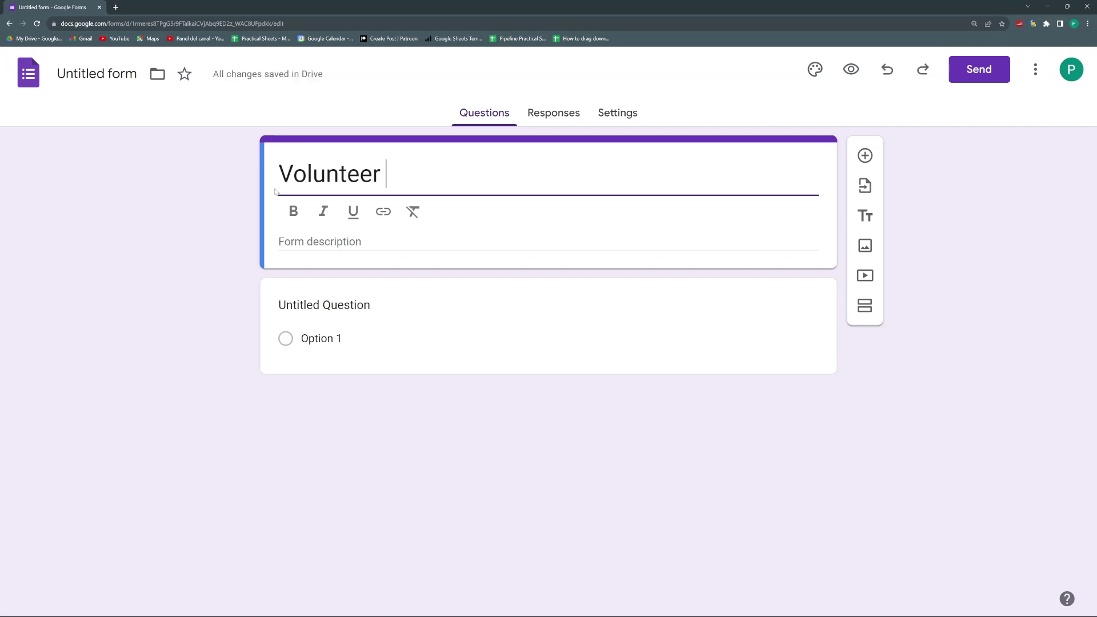
Step: Add short-answer questions name and email, plus a third blank question
click(345, 308)
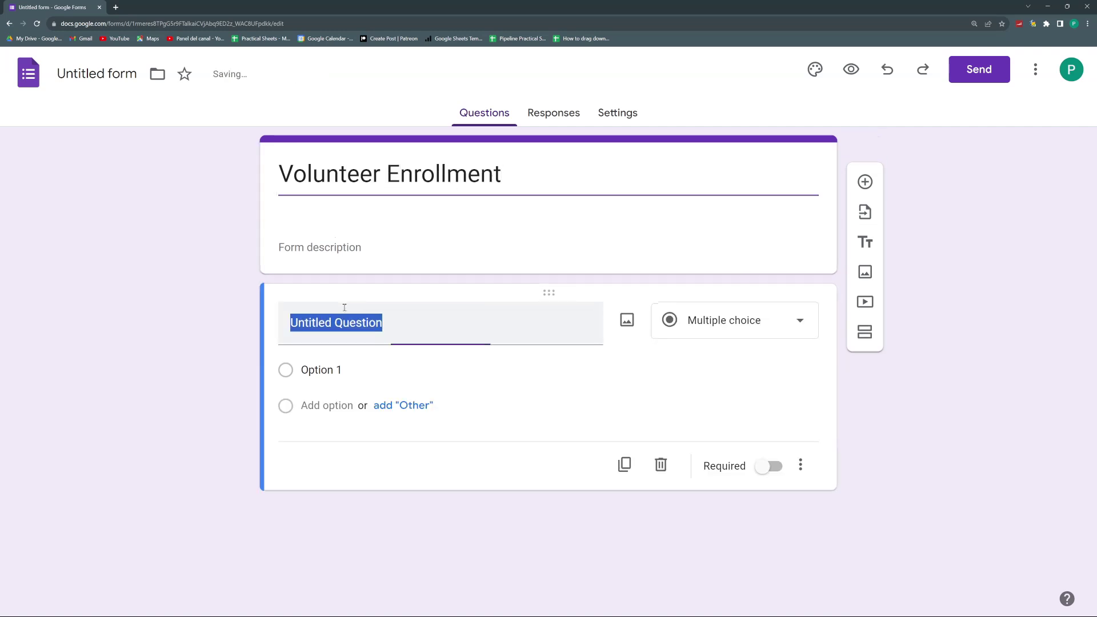
text(name)
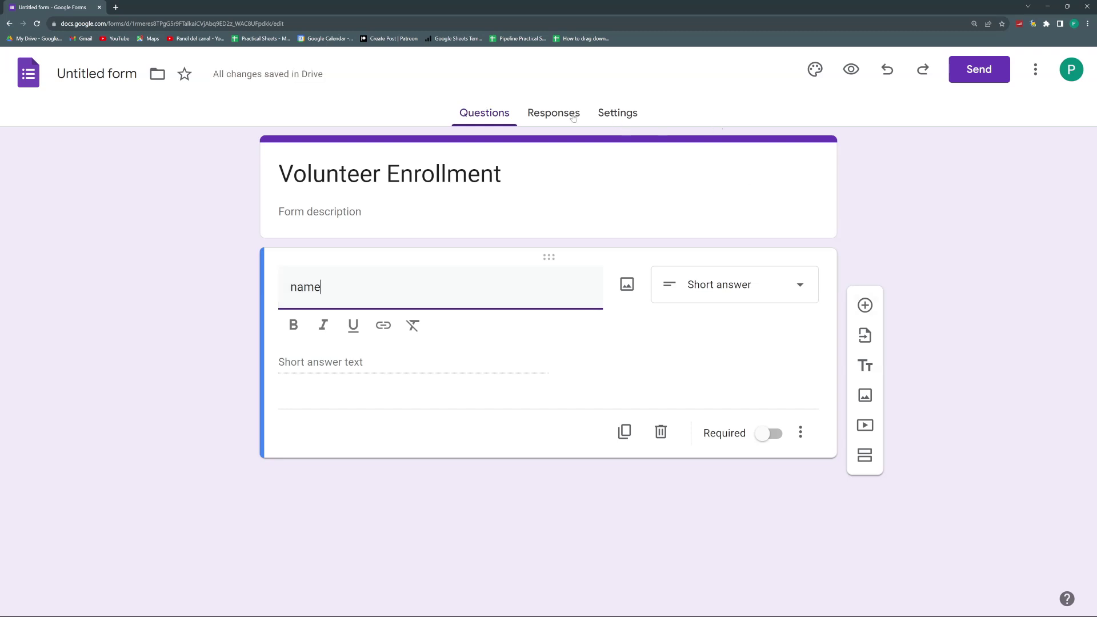
click(864, 305)
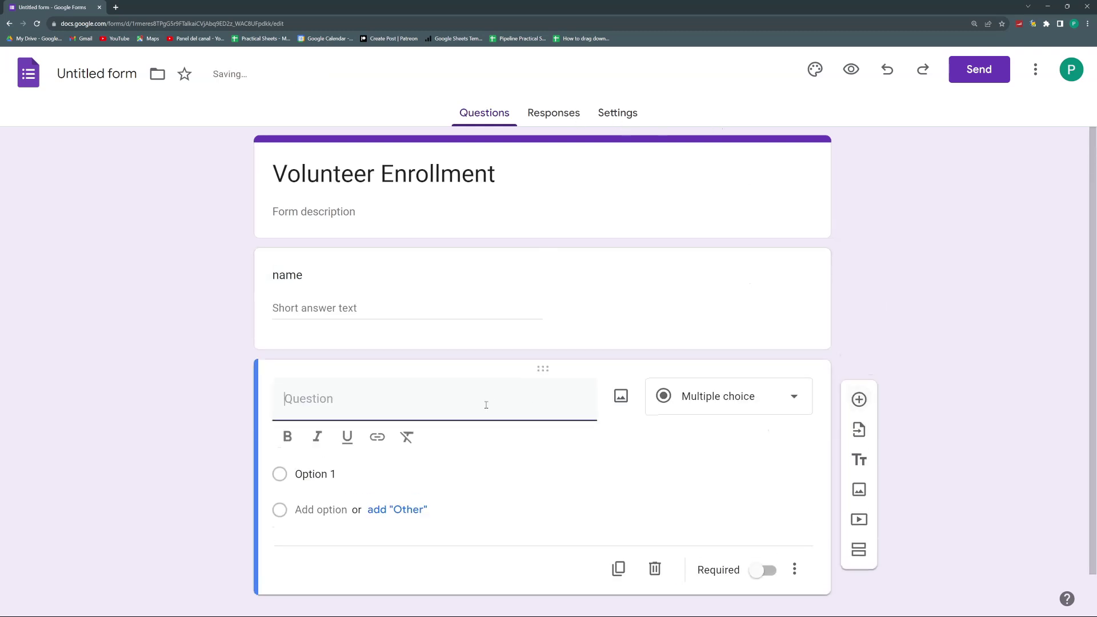
text(email)
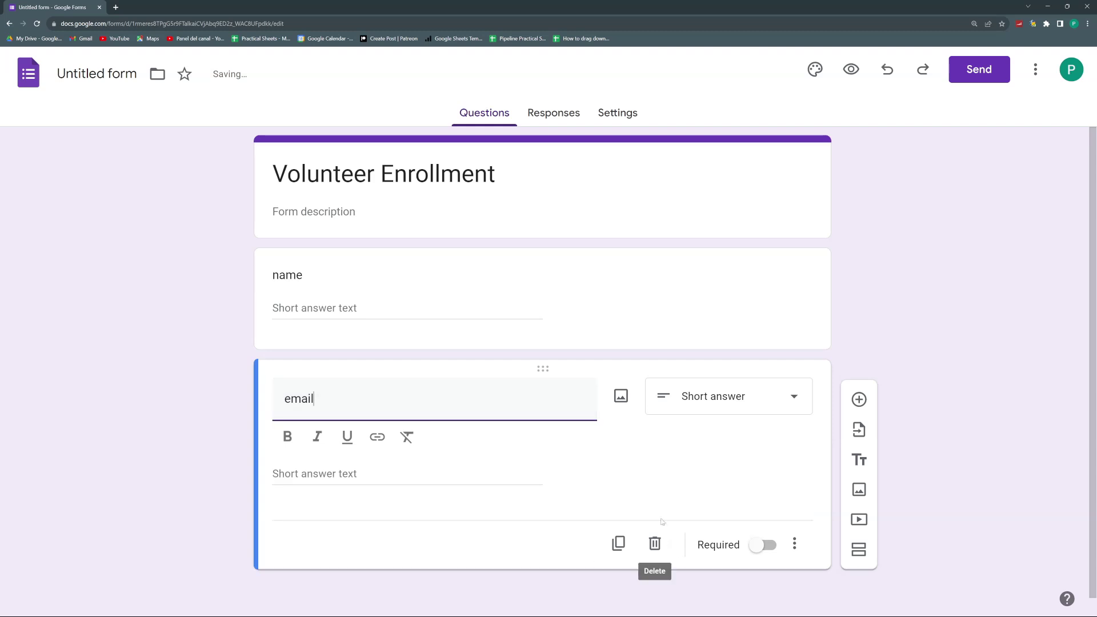
click(594, 441)
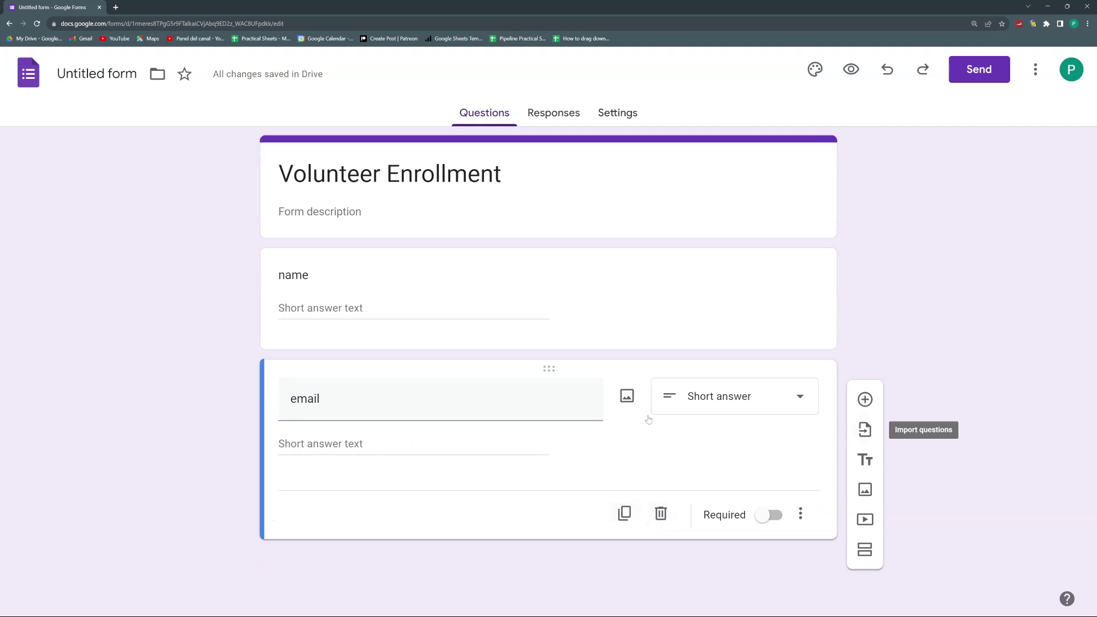
click(865, 400)
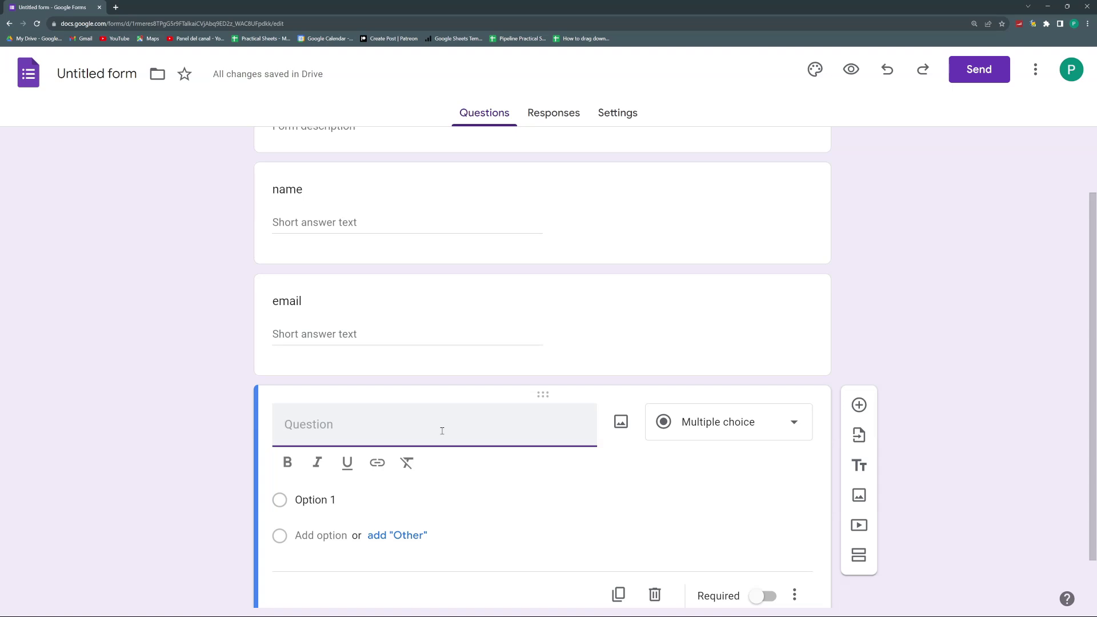
Step: Make Location a multiple-choice question with options Toronto, Bogota, Madrid and Buenos Aires
text(Location)
click(714, 421)
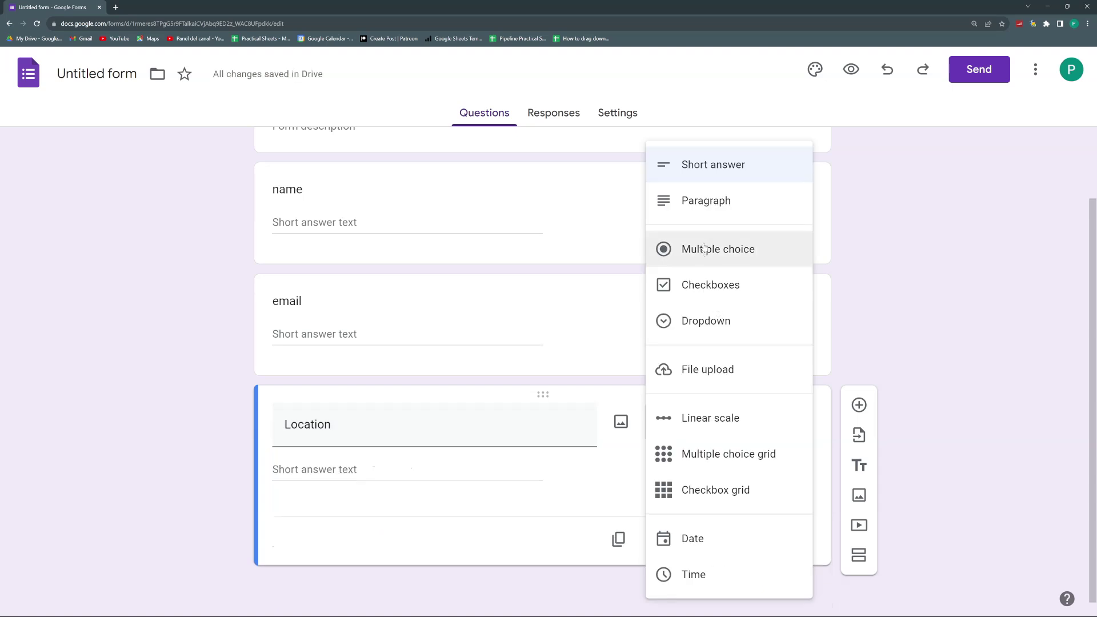
click(705, 249)
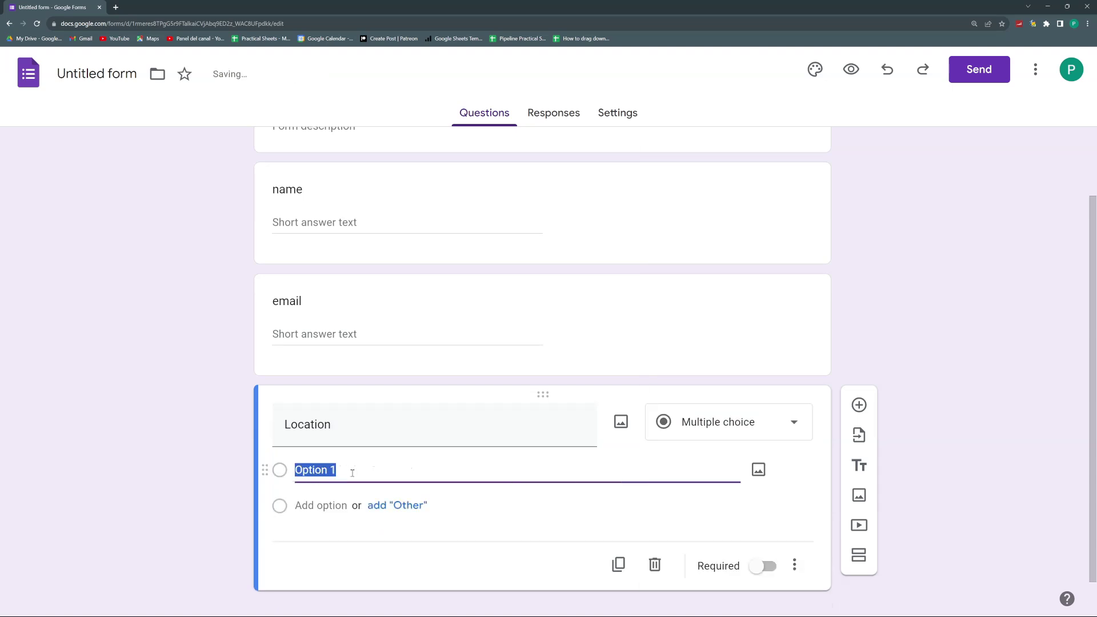
text(Toronto)
key(Return)
text(Bogota)
key(Return)
text(Mad)
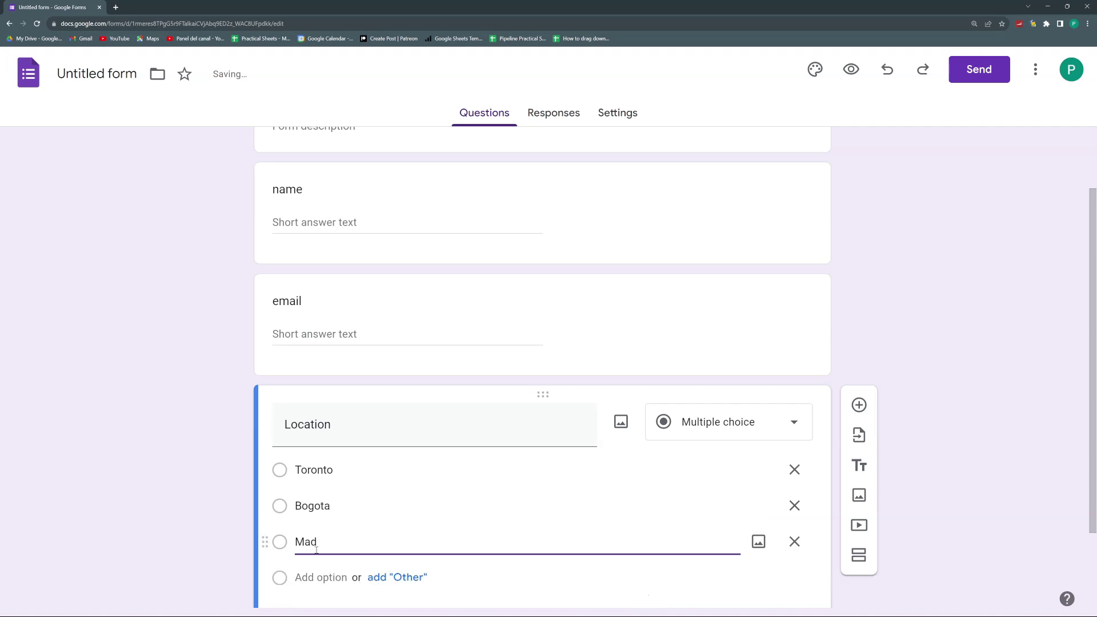
text(rid)
key(Return)
text(Buenos Aires)
scroll(431, 510, down, 2)
scroll(490, 213, up, 2)
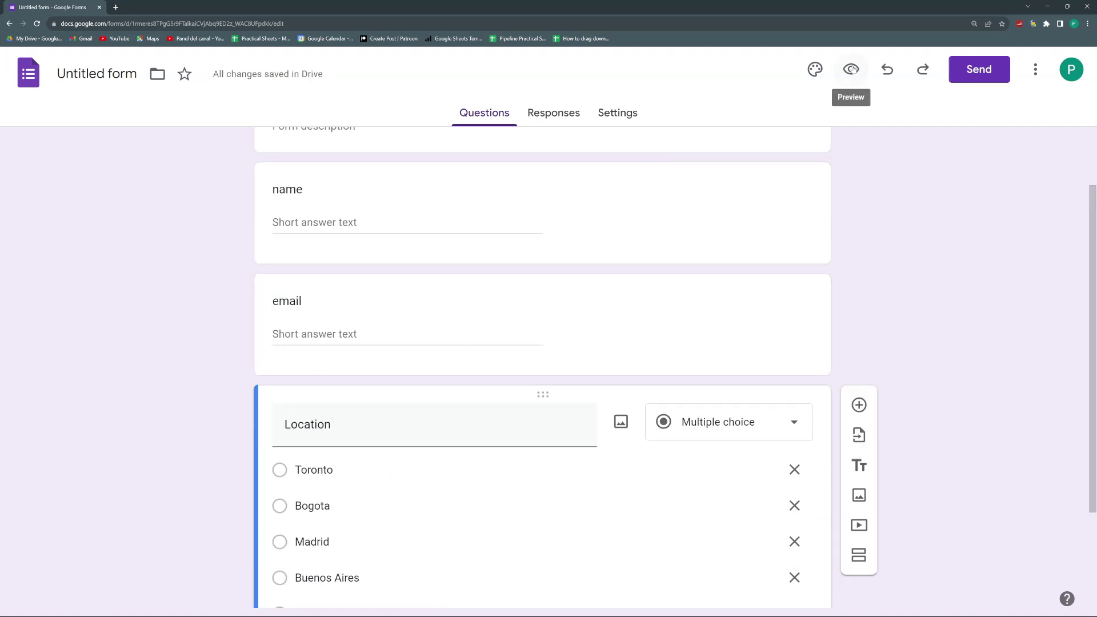
scroll(583, 134, up, 1)
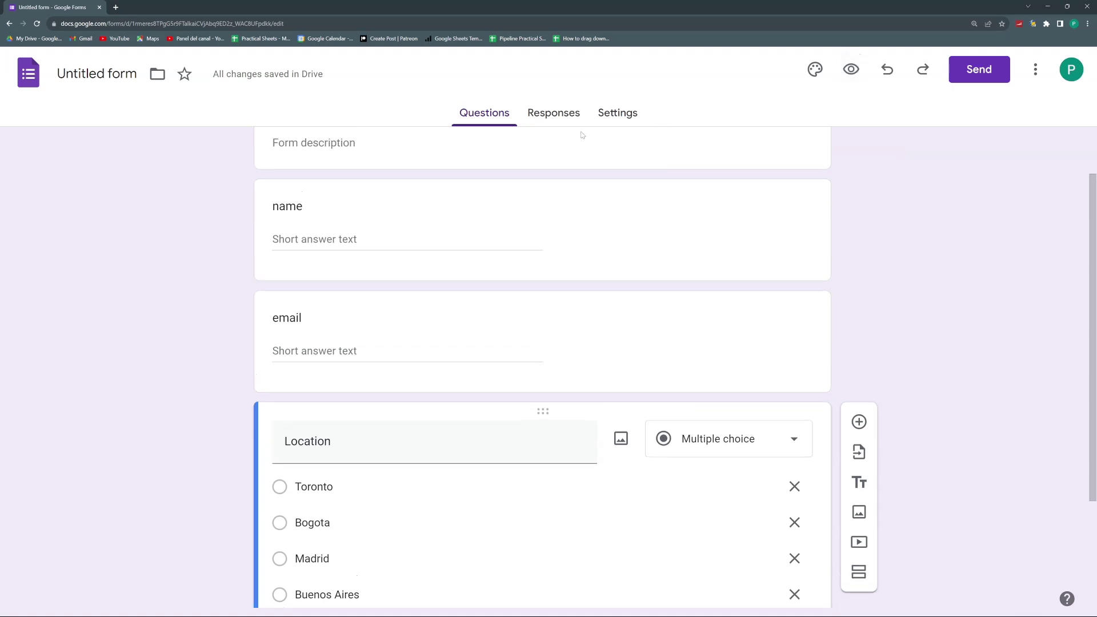
scroll(582, 135, up, 1)
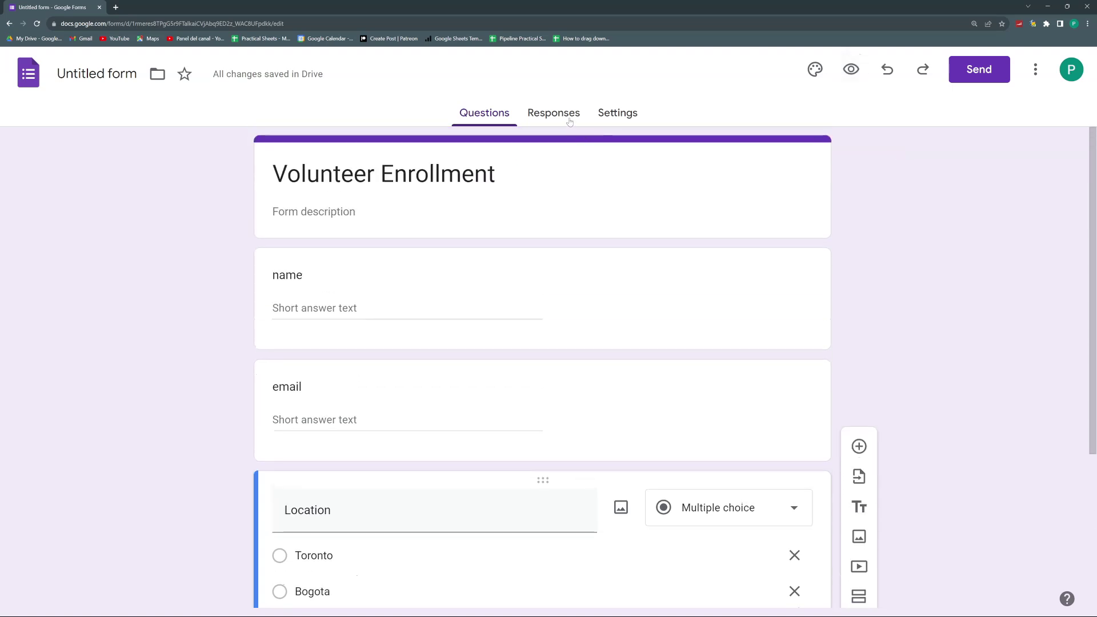
Step: Name the form file Volunteer Enrollment and link responses to a new Volunteer Enrollment Sheet spreadsheet
click(568, 121)
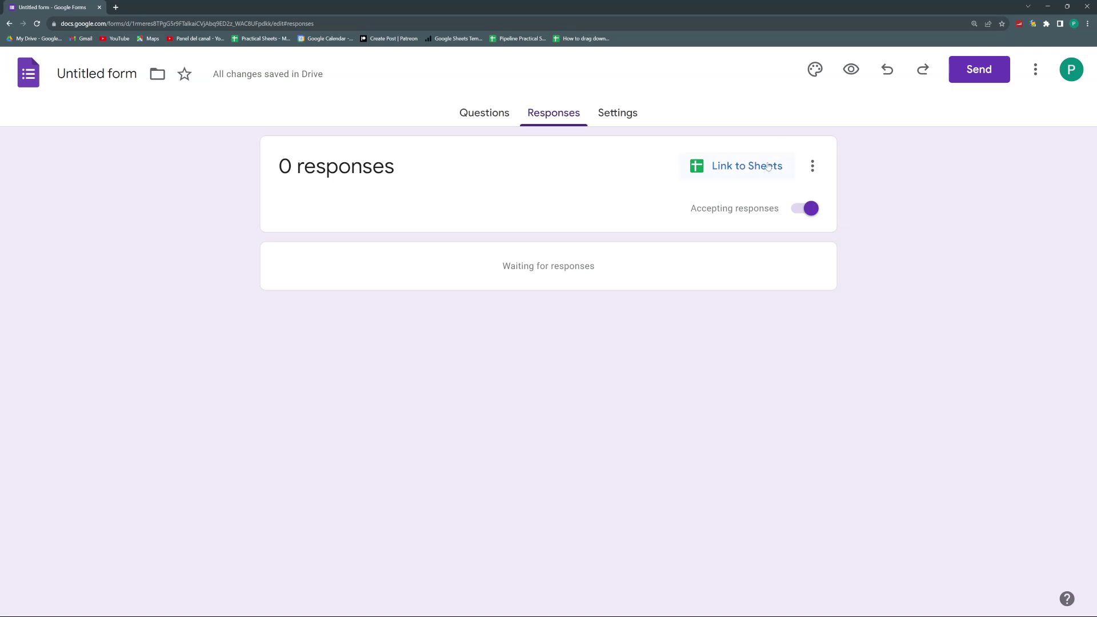
click(766, 166)
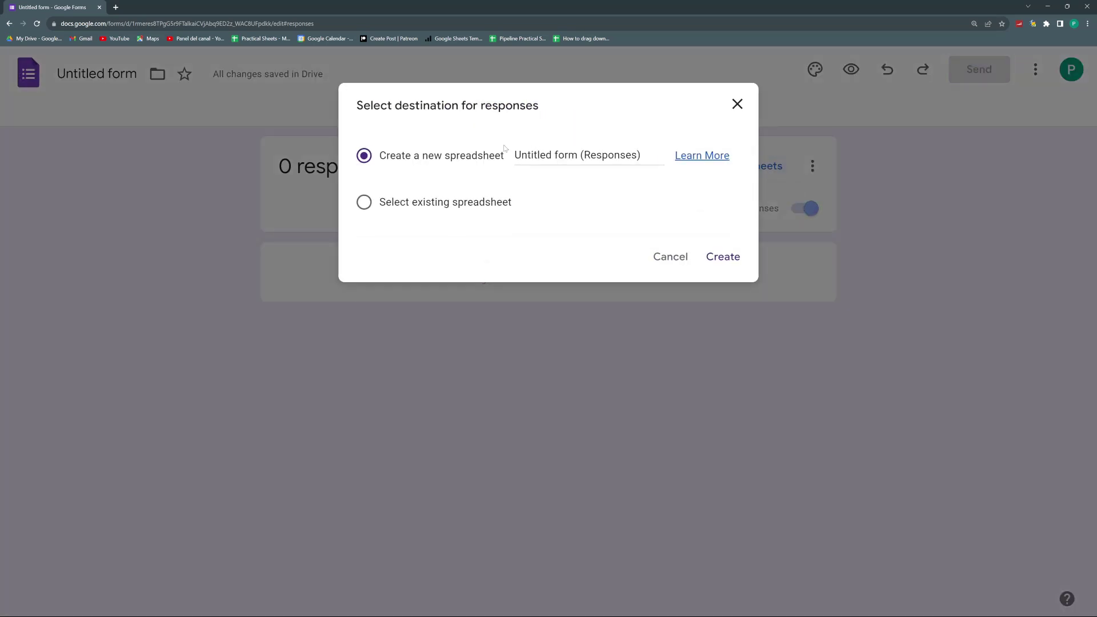
click(721, 115)
click(484, 112)
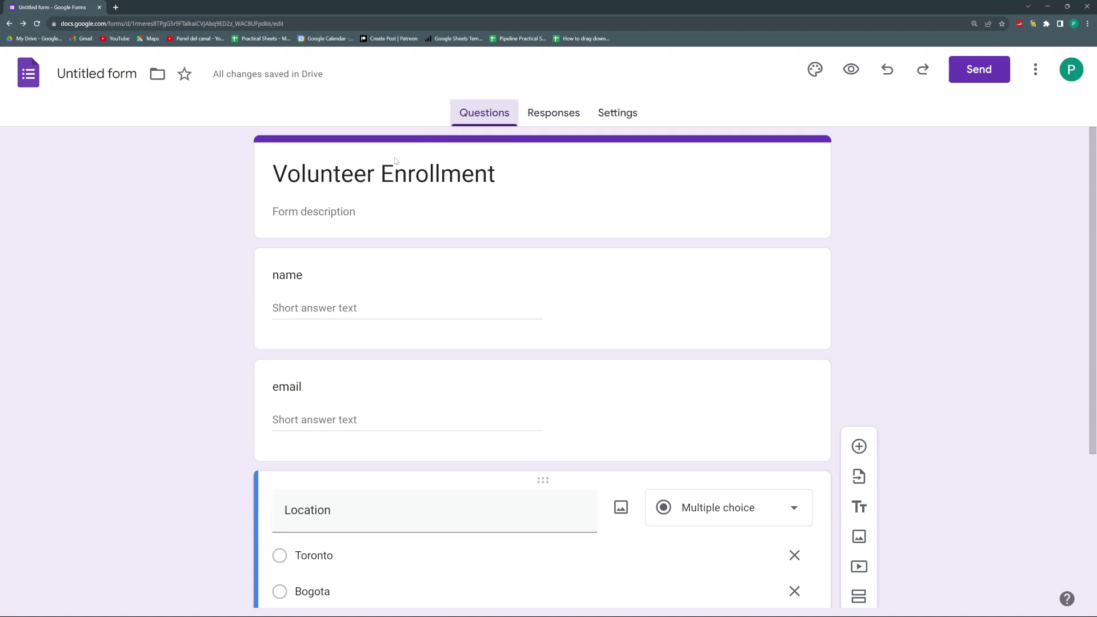
click(126, 73)
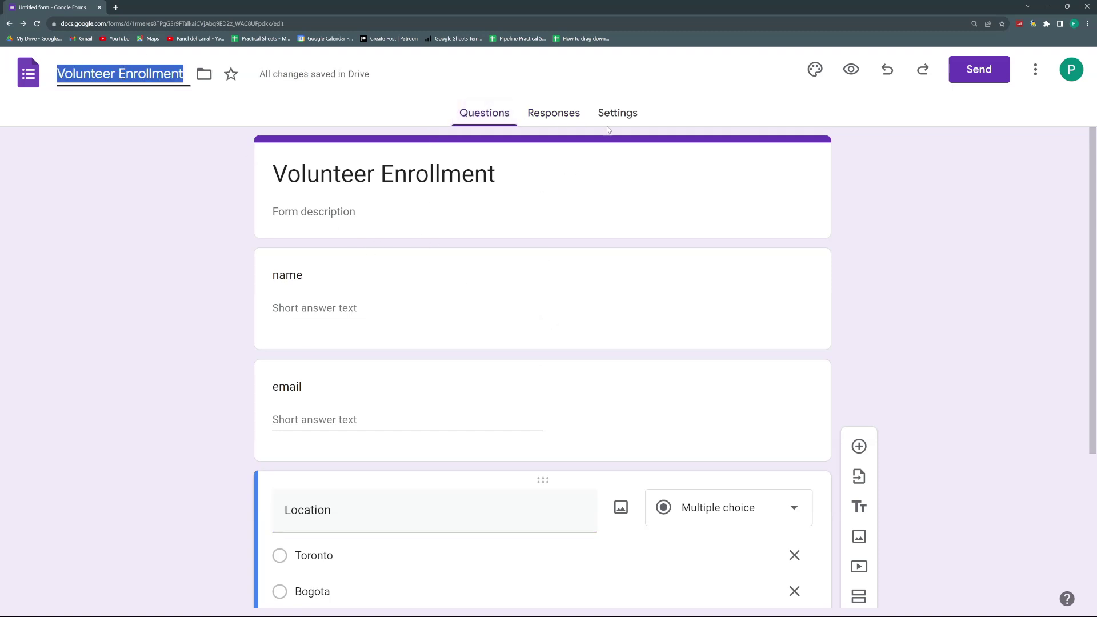
click(554, 112)
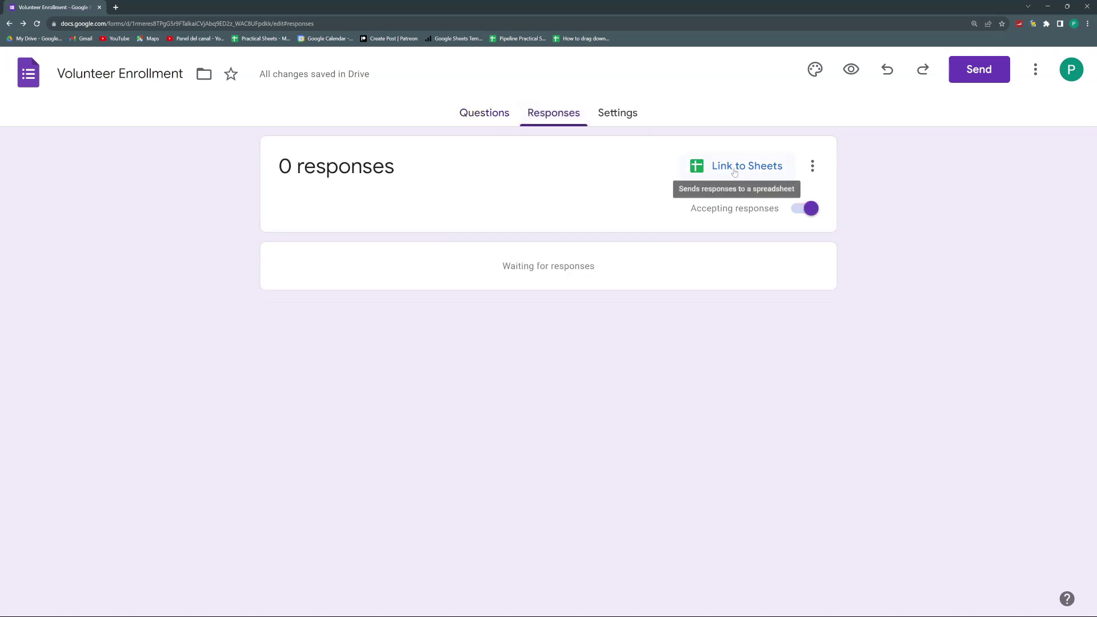
click(735, 172)
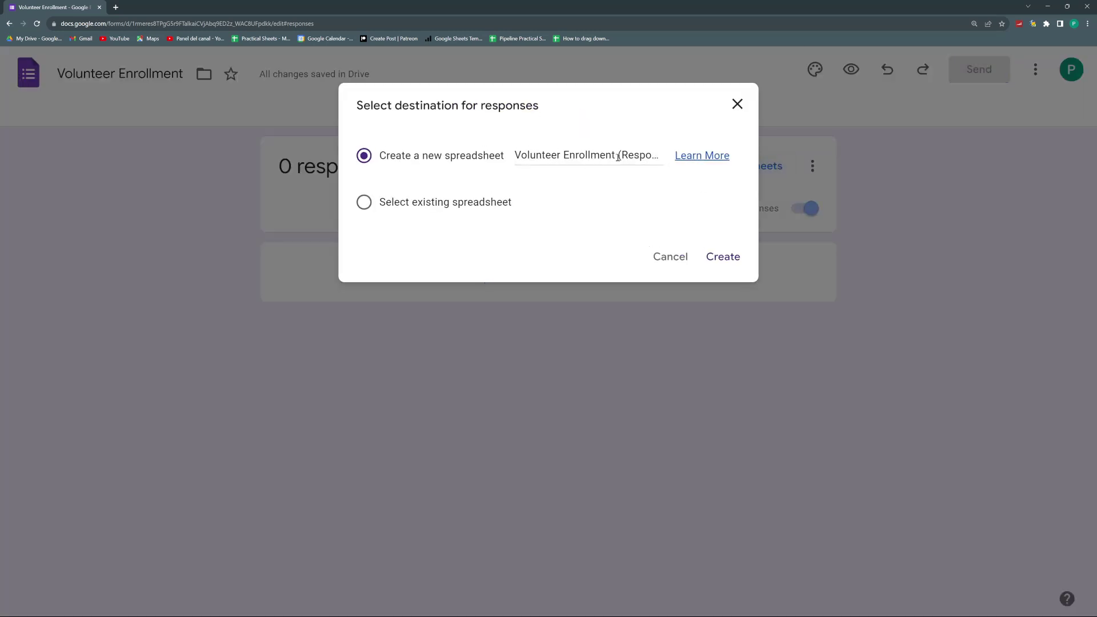
drag(618, 156, 705, 156)
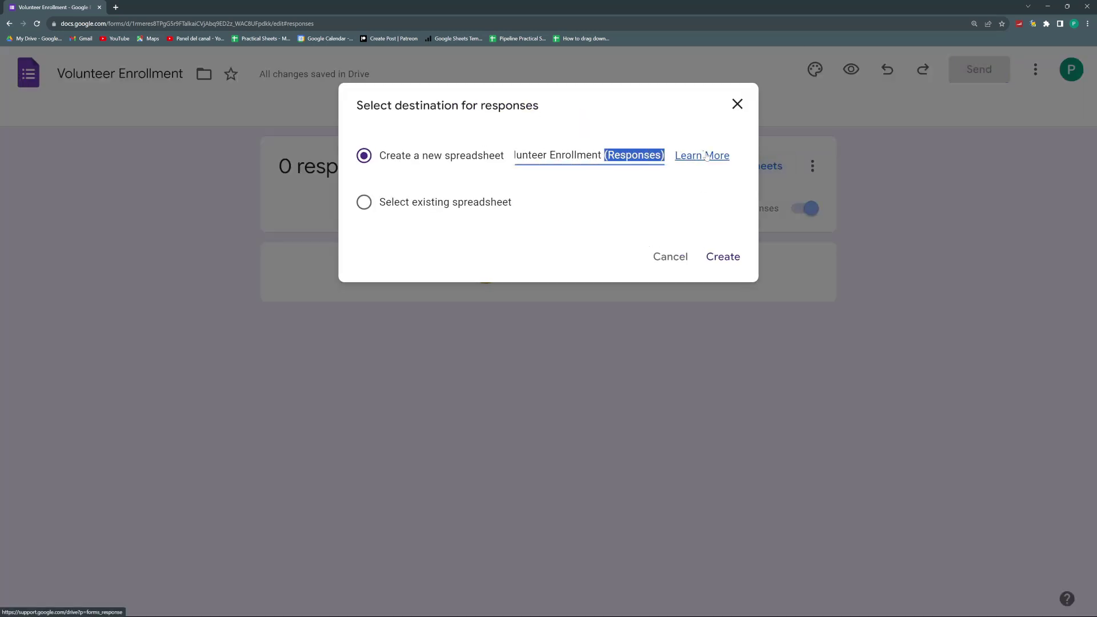
text(Shee)
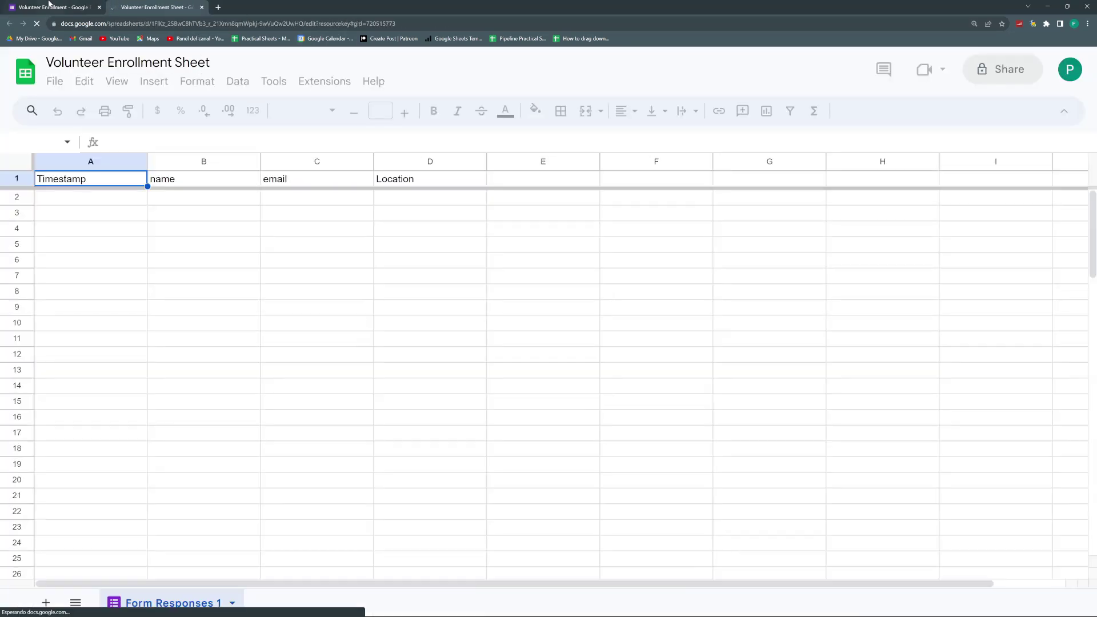
click(52, 7)
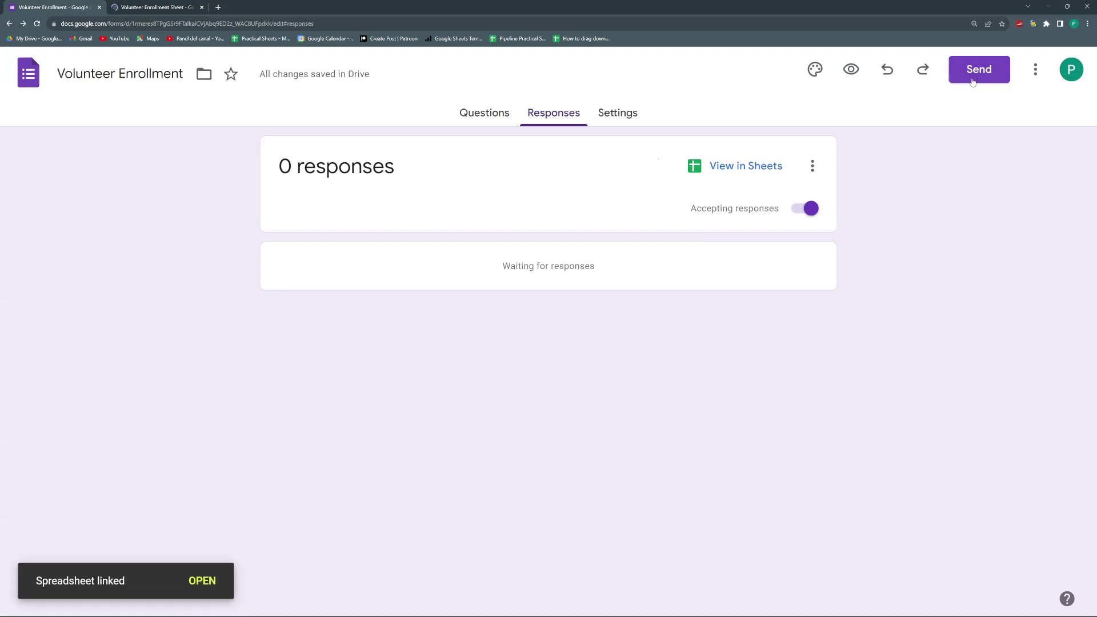
Step: In the form preview, submit test responses with locations Toronto and Bogota
click(852, 69)
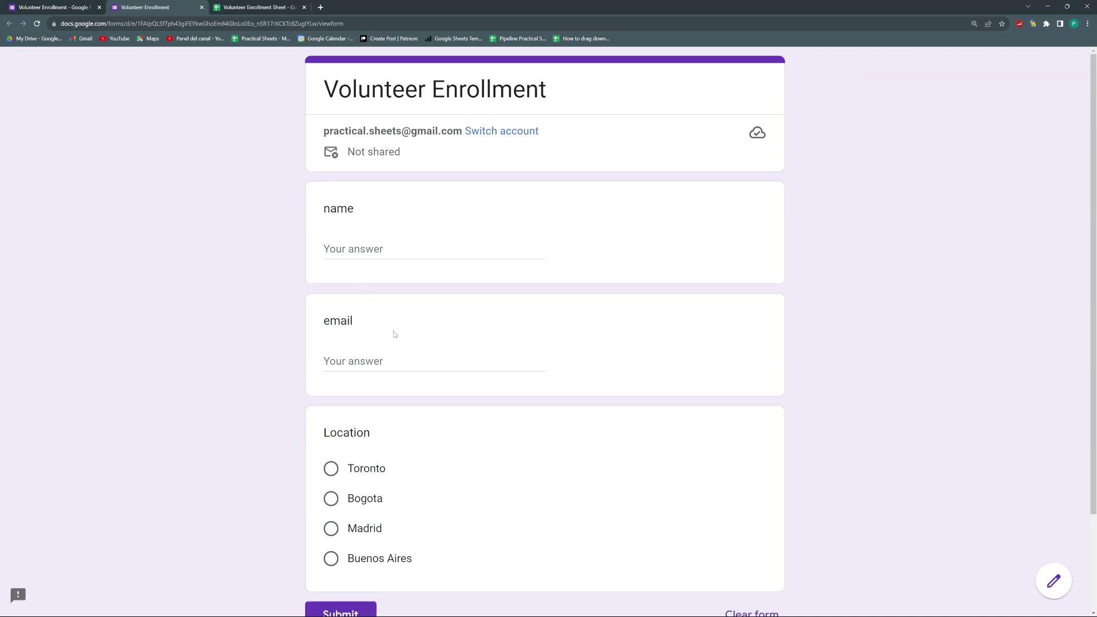
click(332, 467)
scroll(389, 486, down, 3)
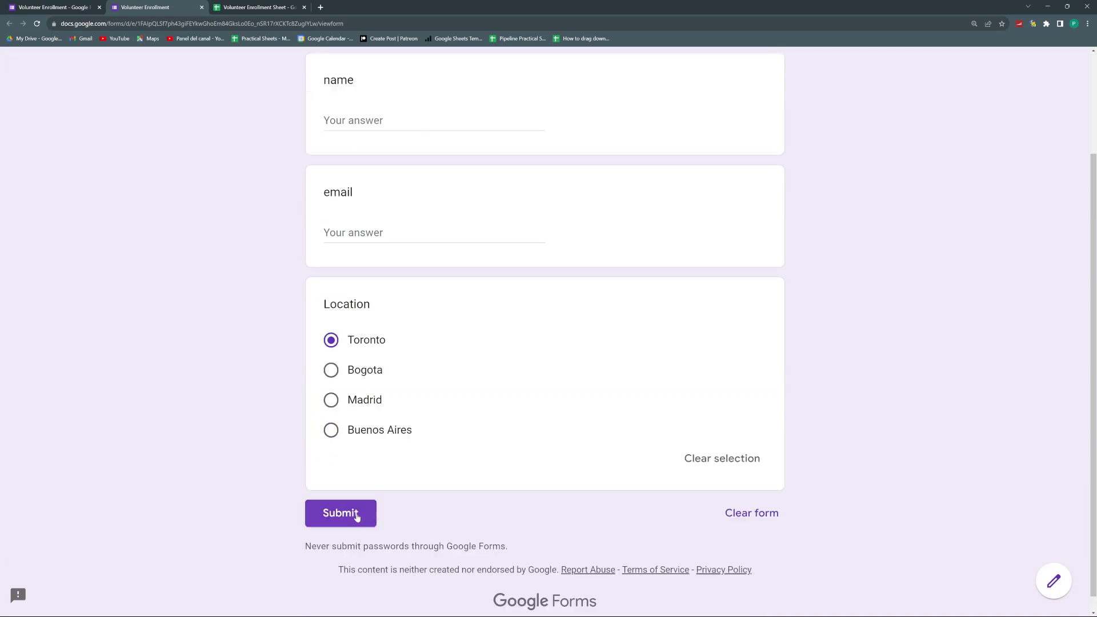
click(356, 515)
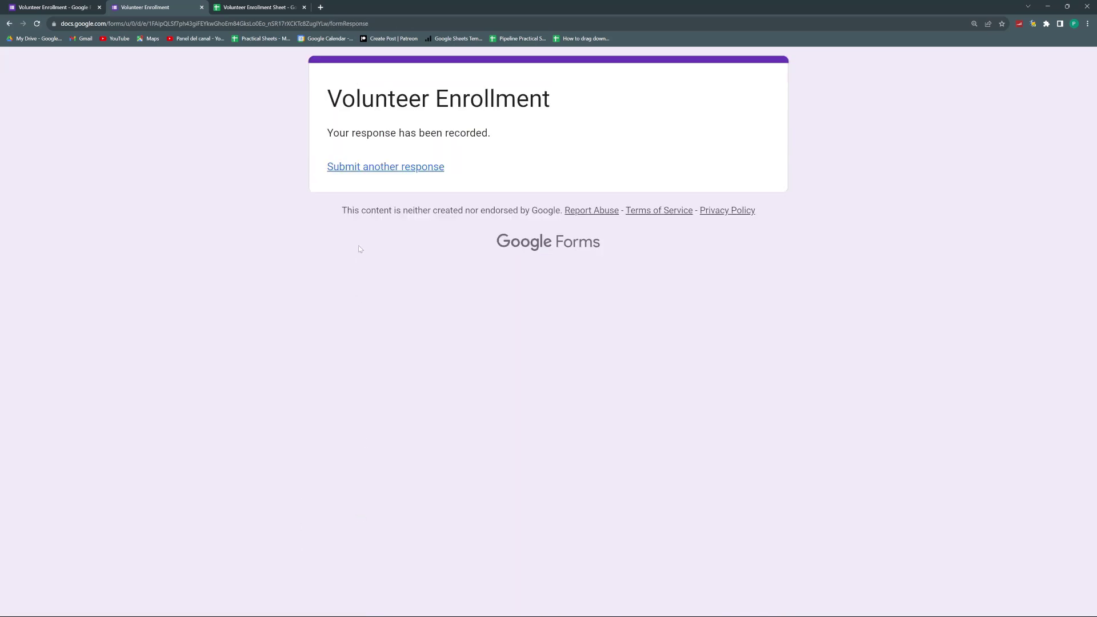
click(363, 167)
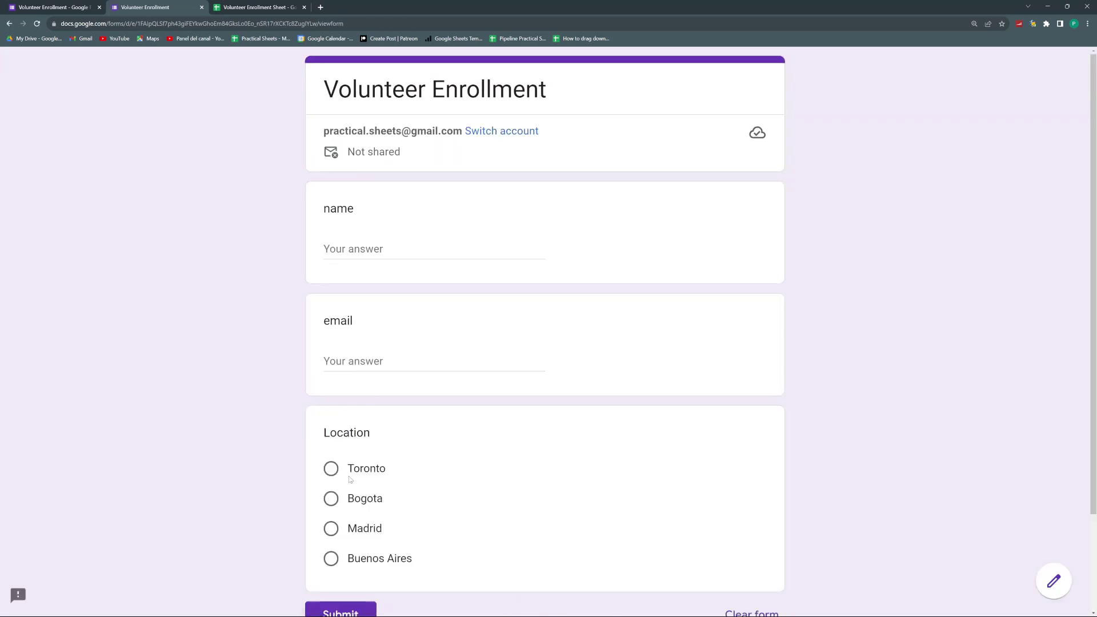
click(335, 497)
scroll(343, 500, down, 2)
click(342, 513)
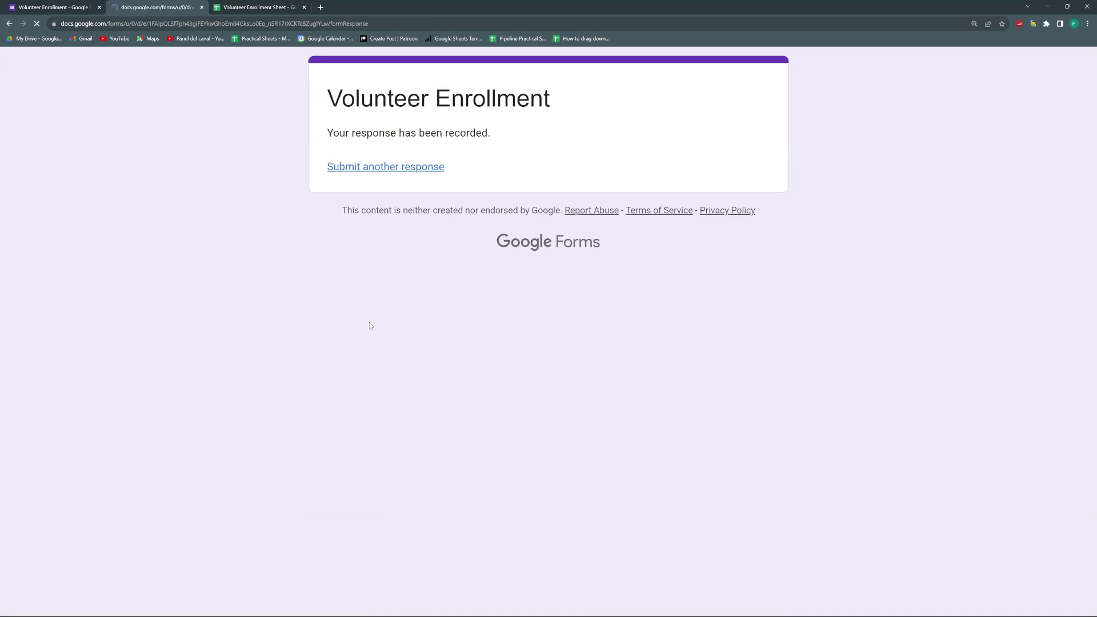
Step: Submit a third response with Madrid, then switch to the responses spreadsheet
click(360, 168)
click(331, 528)
scroll(331, 598, down, 2)
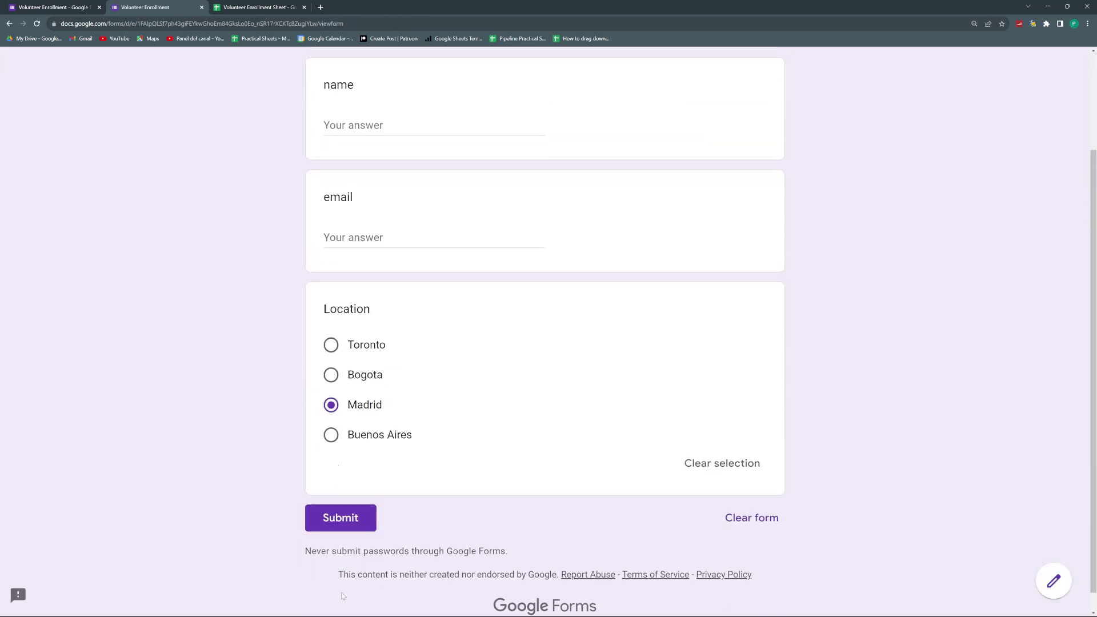
click(340, 517)
click(243, 6)
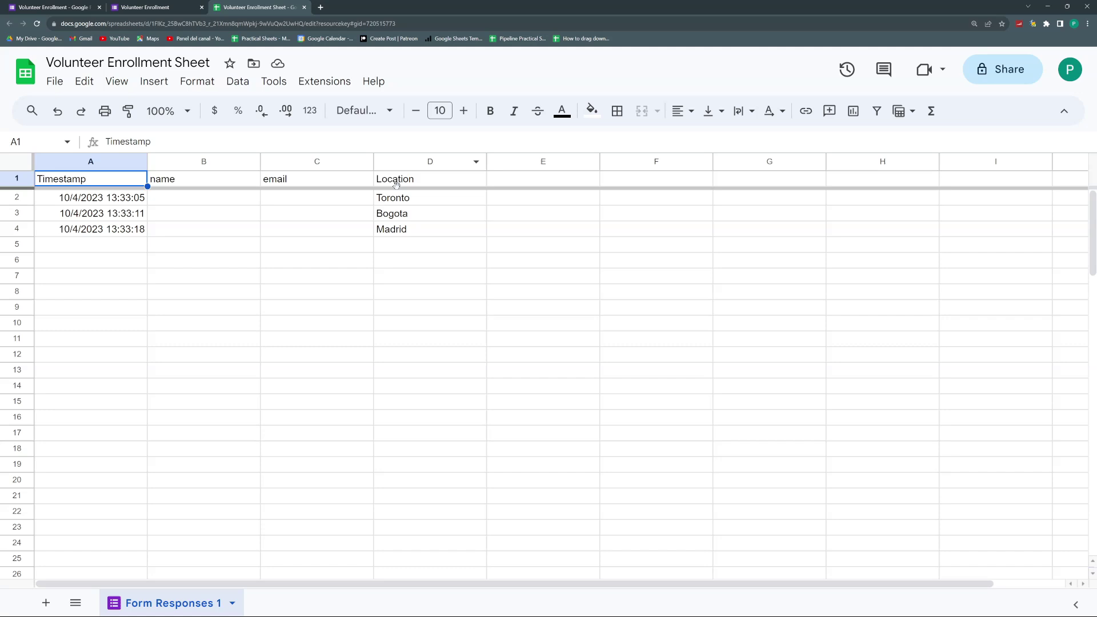
Step: Add two new sheets named Toronto and Bogota
click(45, 606)
double_click(260, 604)
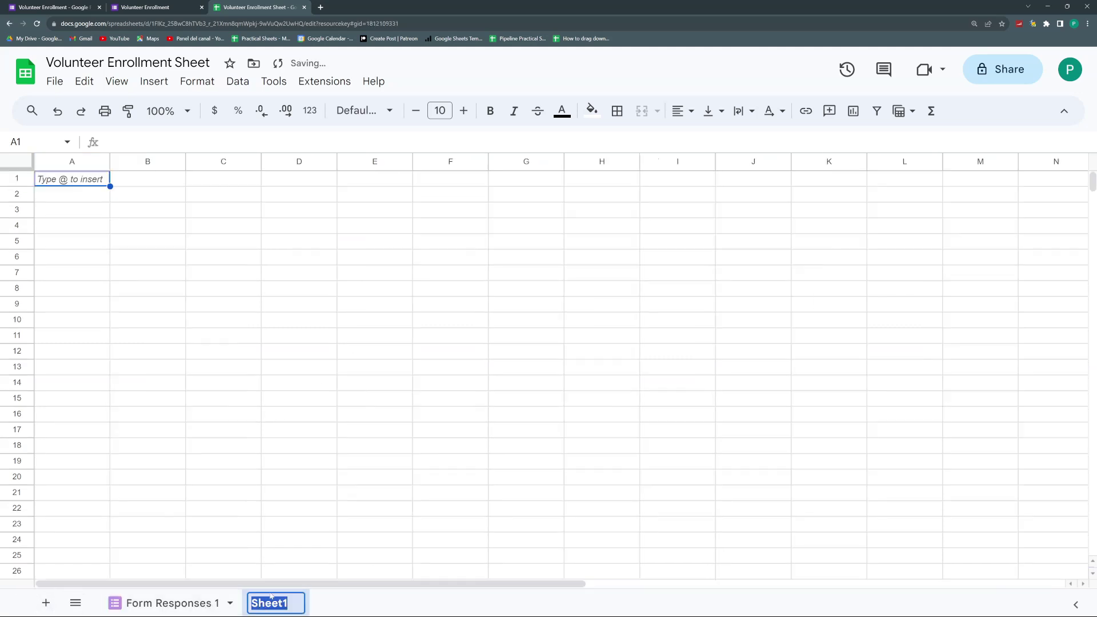
text(Toronto)
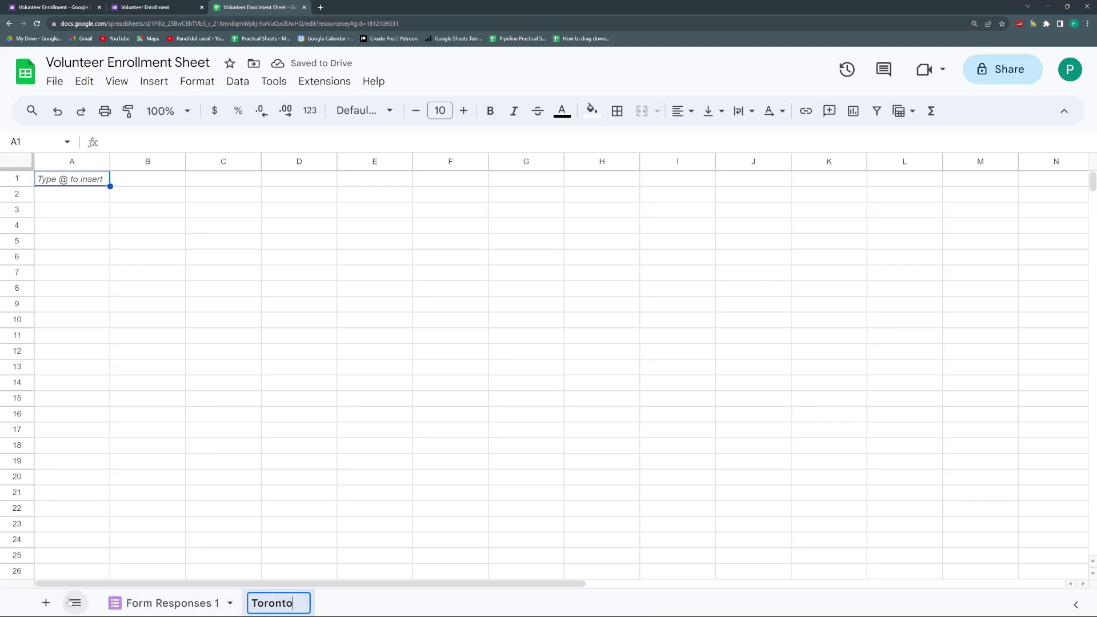
click(47, 604)
double_click(349, 608)
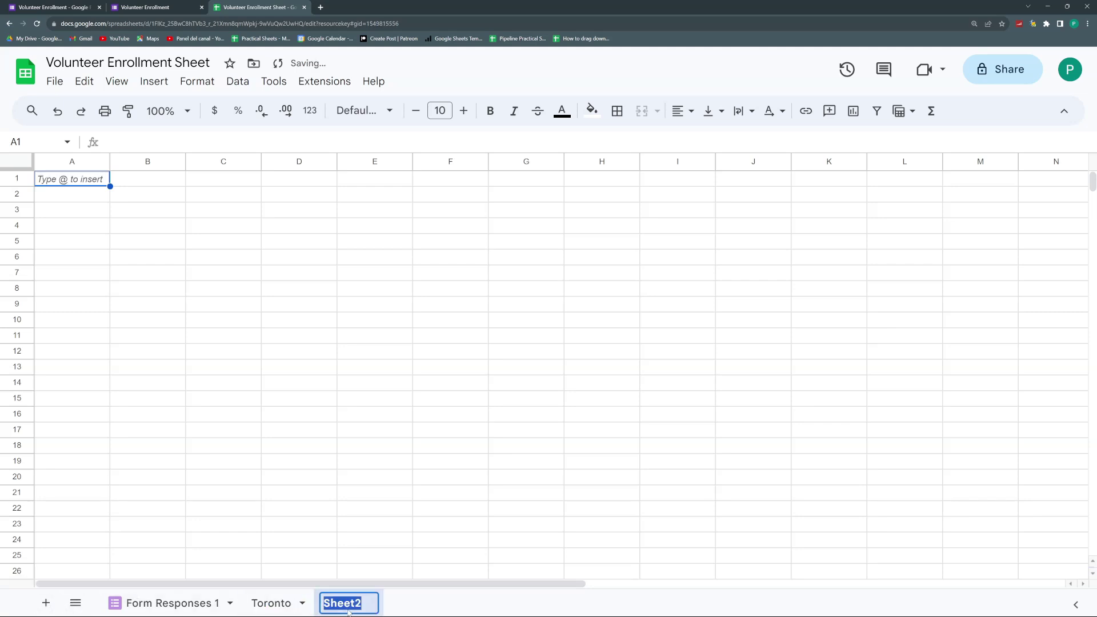
text(Bogota)
click(46, 604)
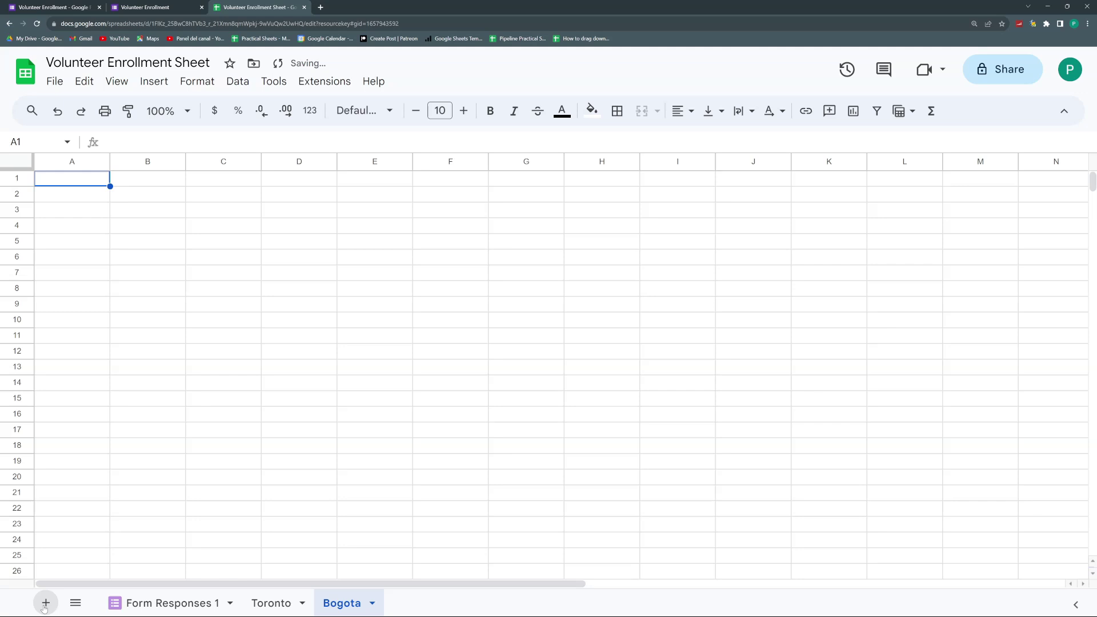
Step: Add sheets named Buenos Aires and Madrid, then return to Form Responses 1
double_click(414, 604)
text(Buenos Aires)
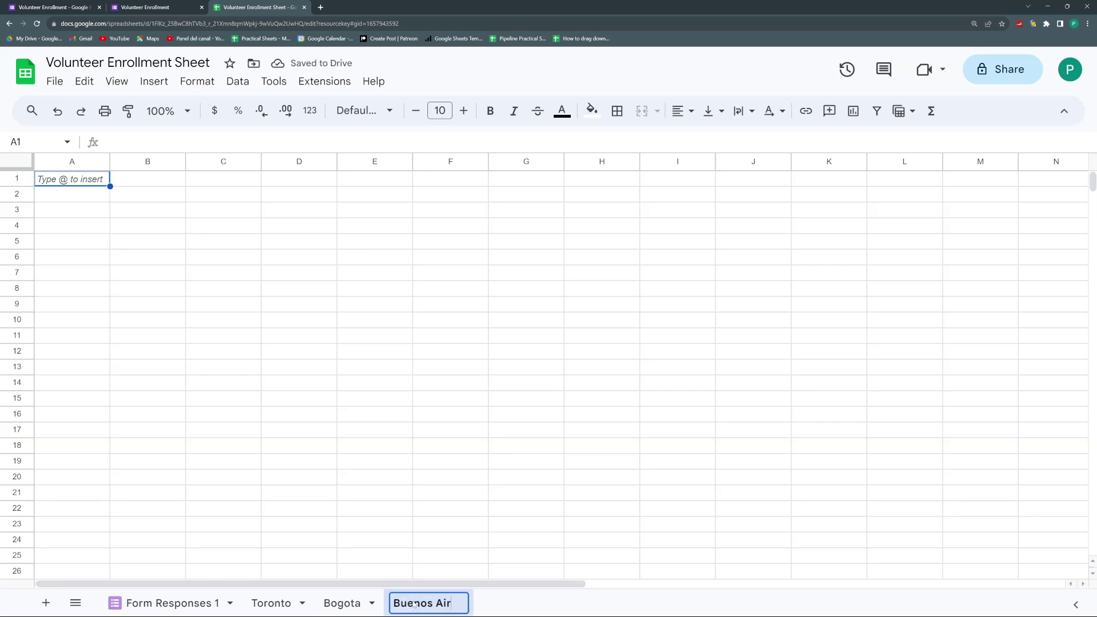
click(46, 603)
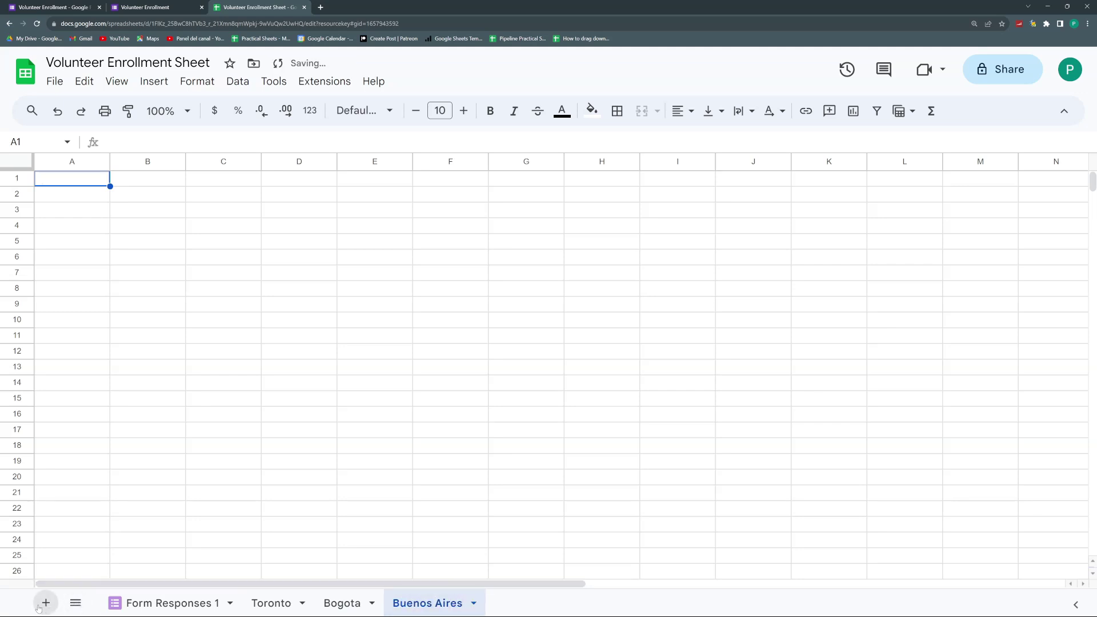
double_click(491, 604)
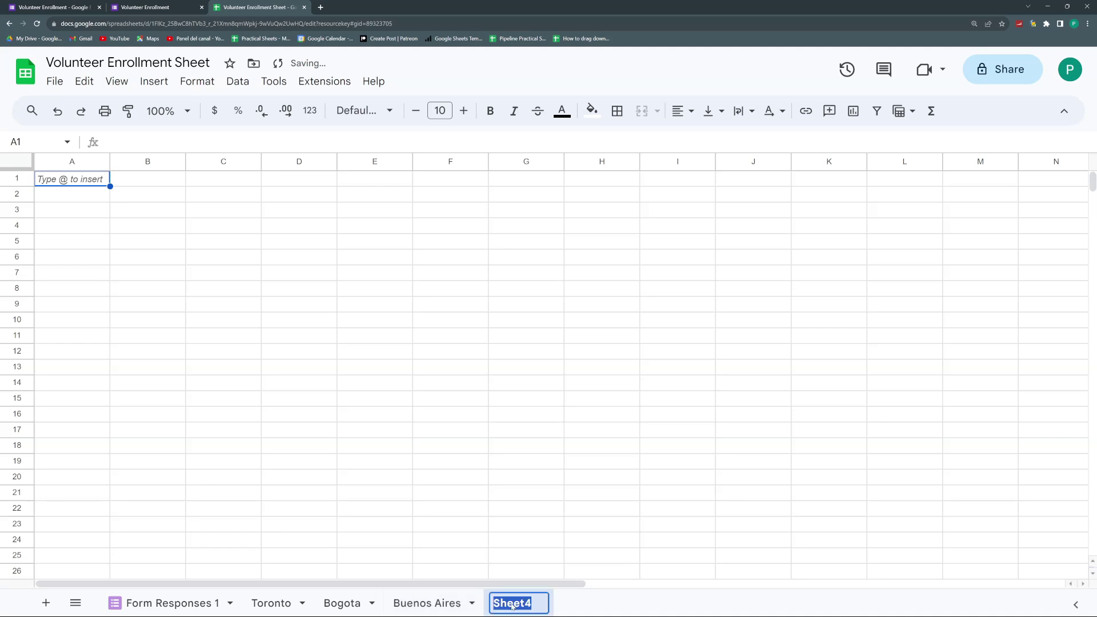
text(Madrid)
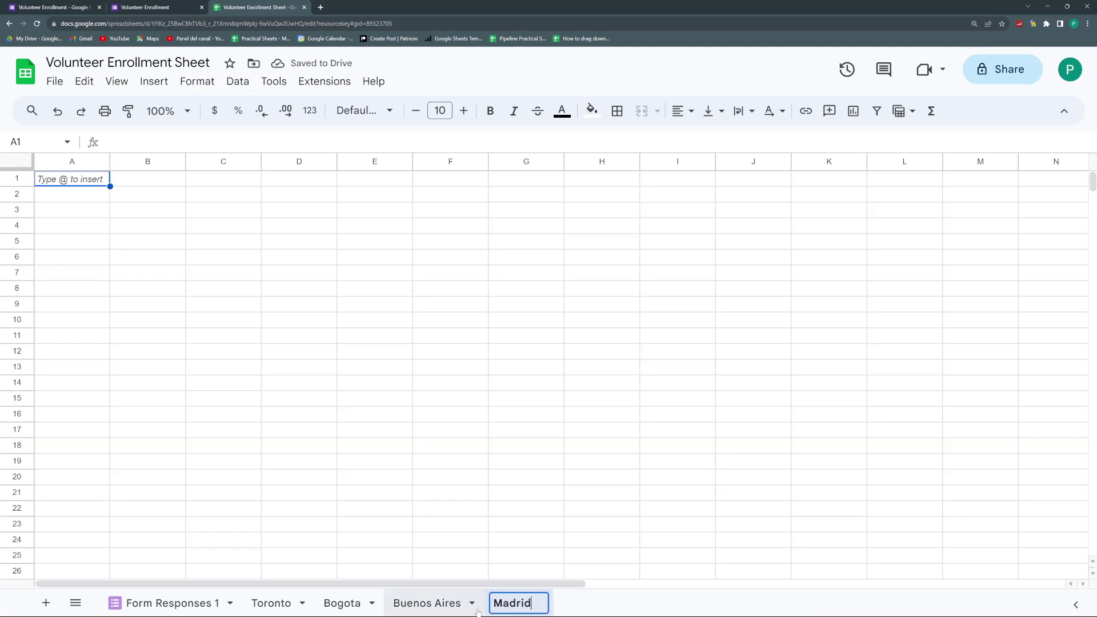
key(Return)
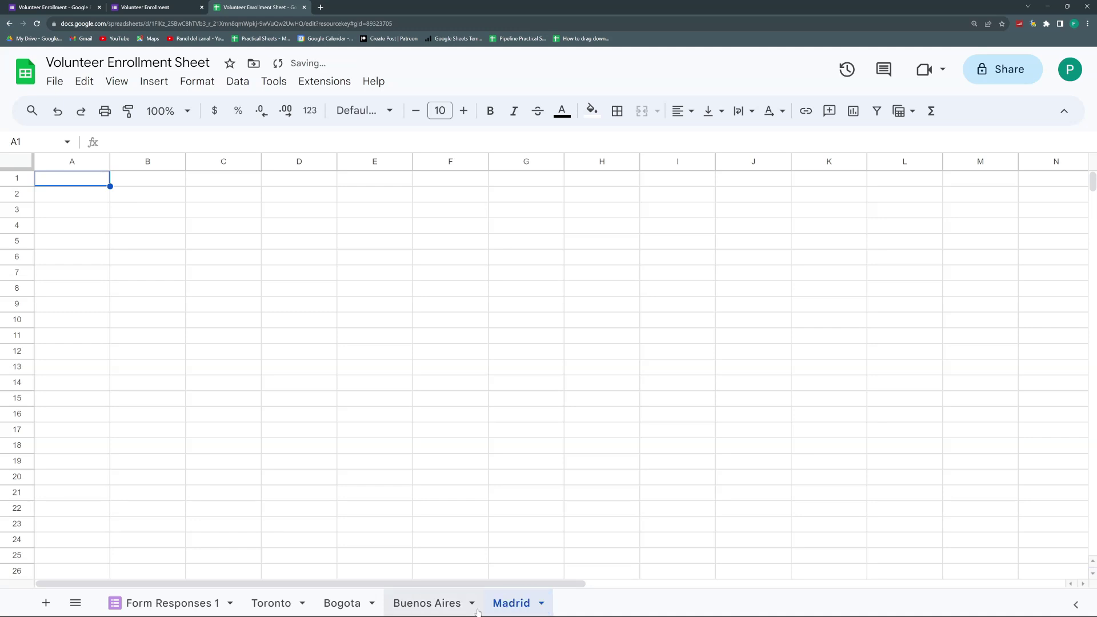
click(270, 604)
click(222, 599)
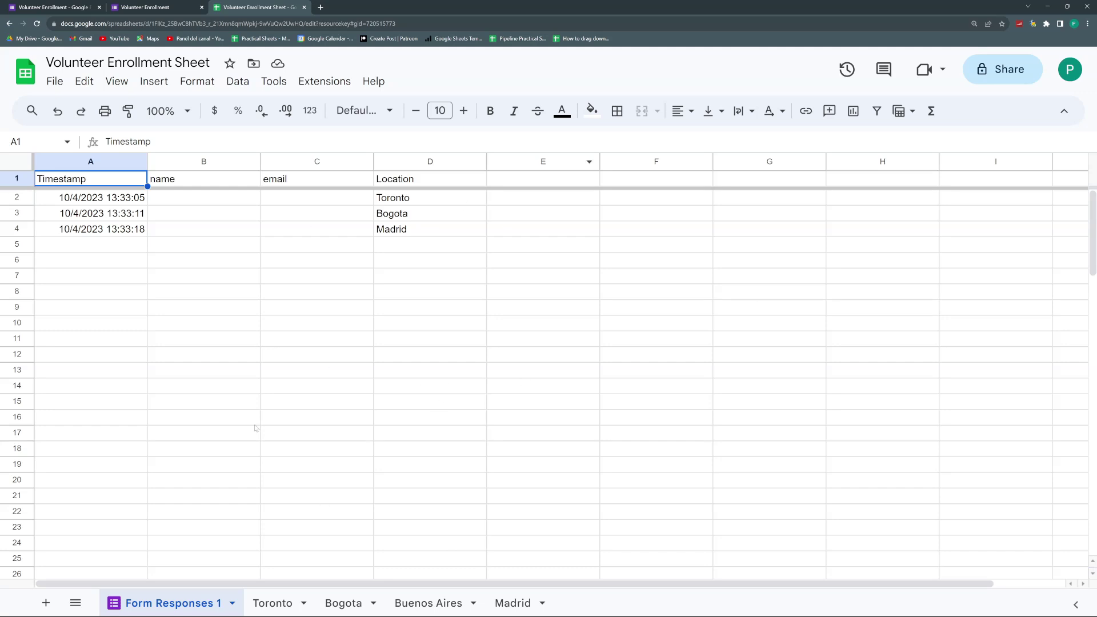
Step: In Toronto!A1 enter =query('Form Responses 1'!A:D,"SELECT C,B,D") to list email, name and Location
click(269, 605)
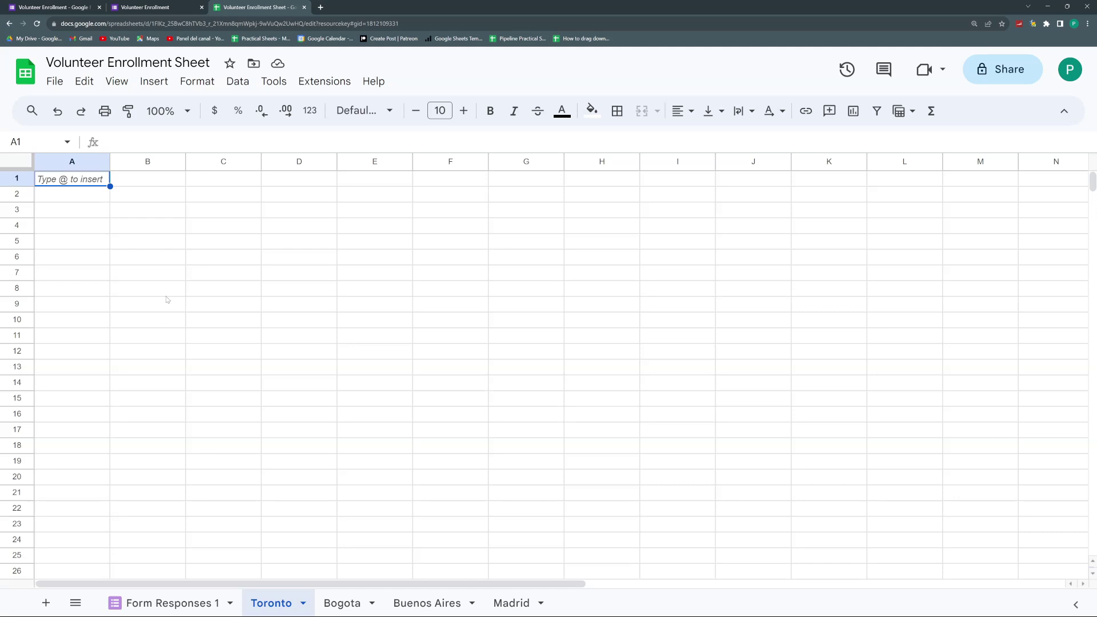
key(ctrl+plus)
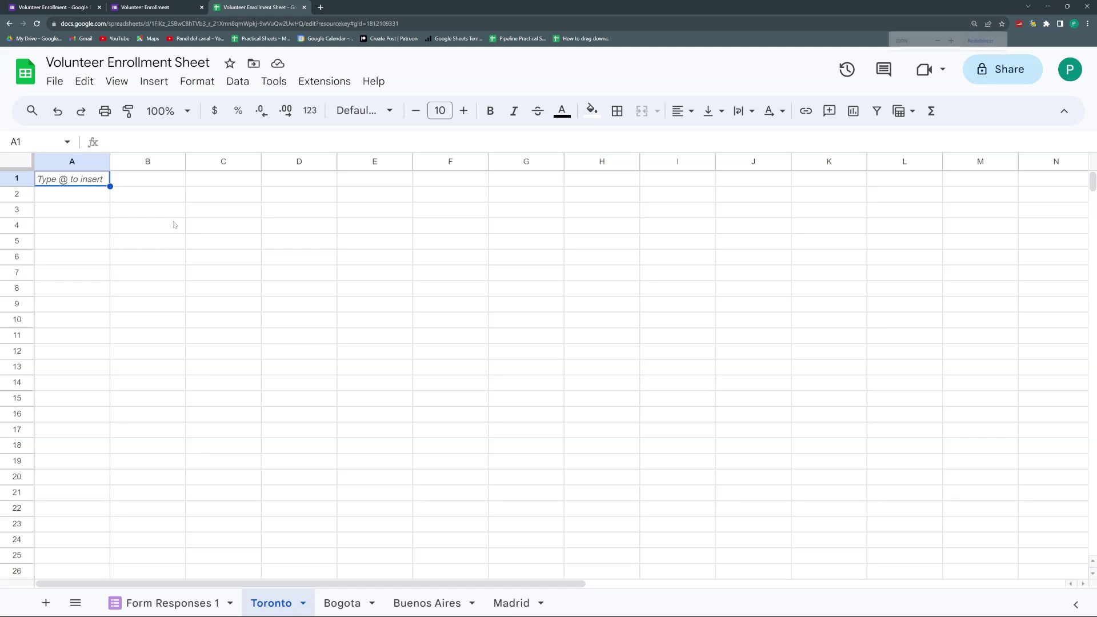
key(ctrl+plus)
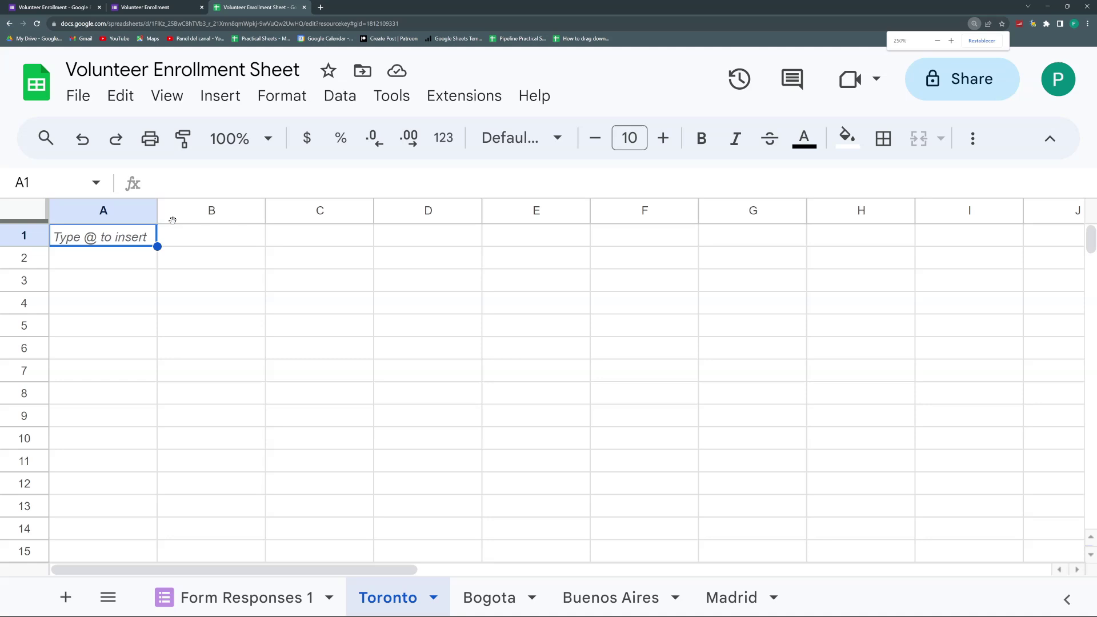
text(=query()
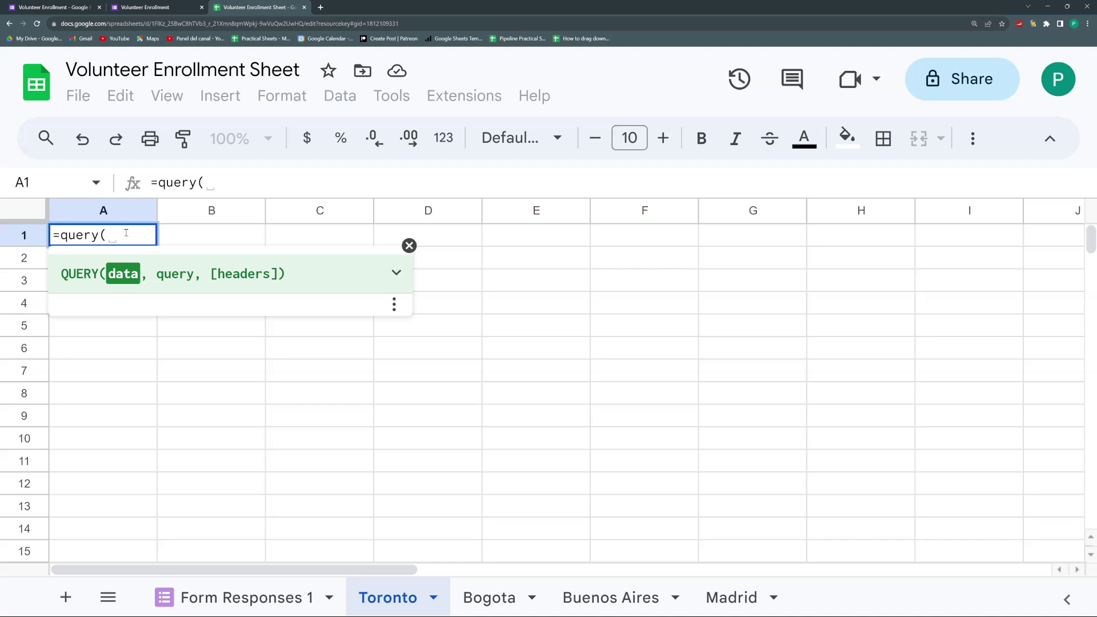
click(234, 597)
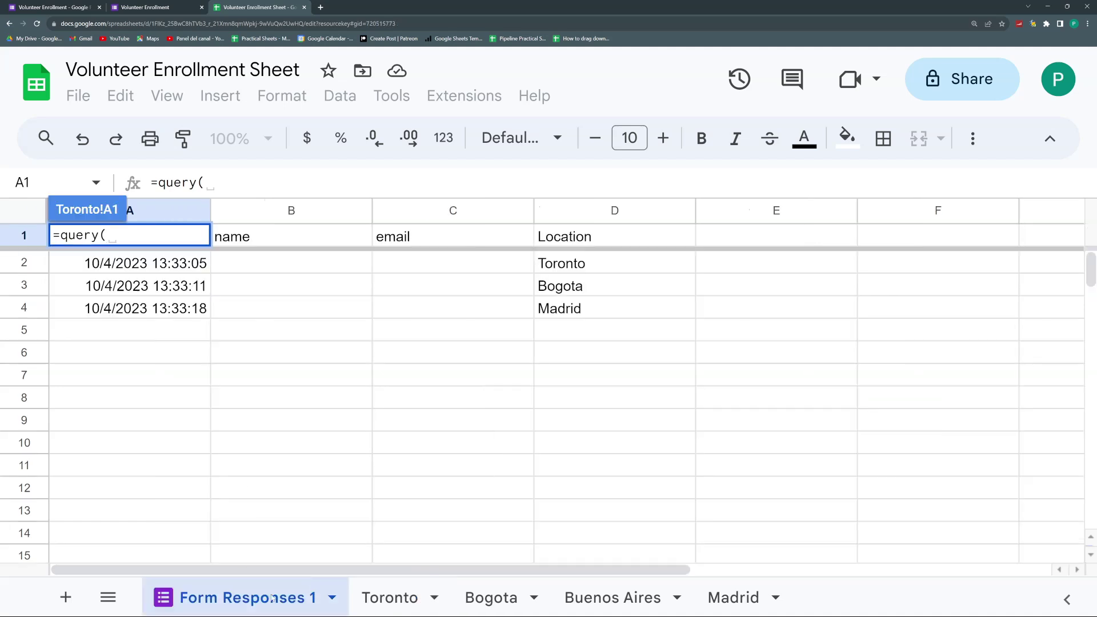
drag(143, 209, 541, 218)
text(, )
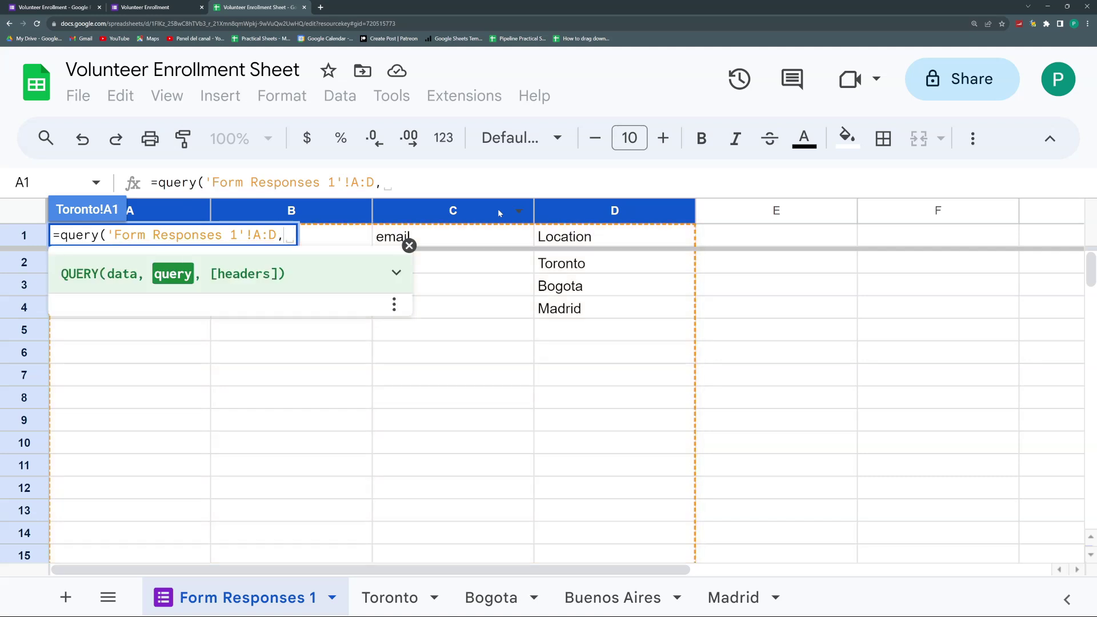
text(")
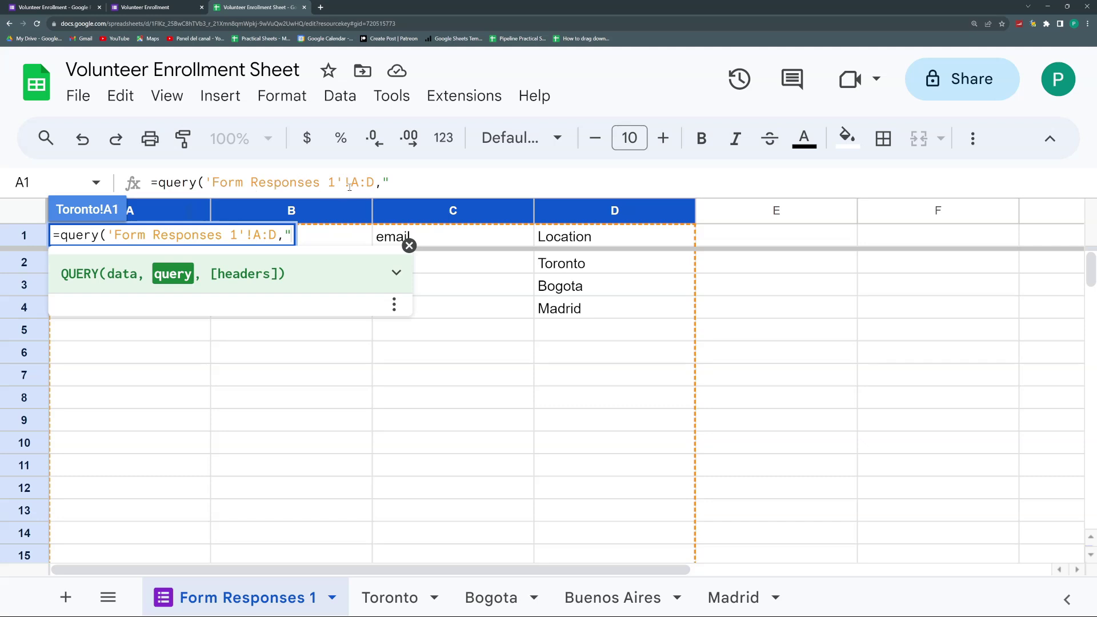
text(SELECT )
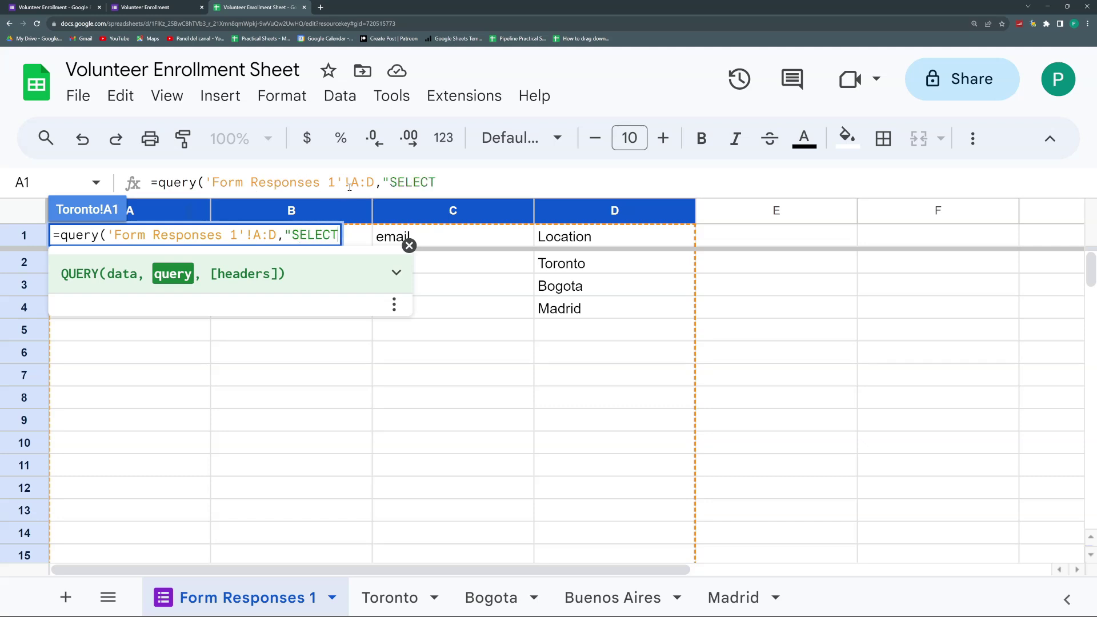
text(B,C,)
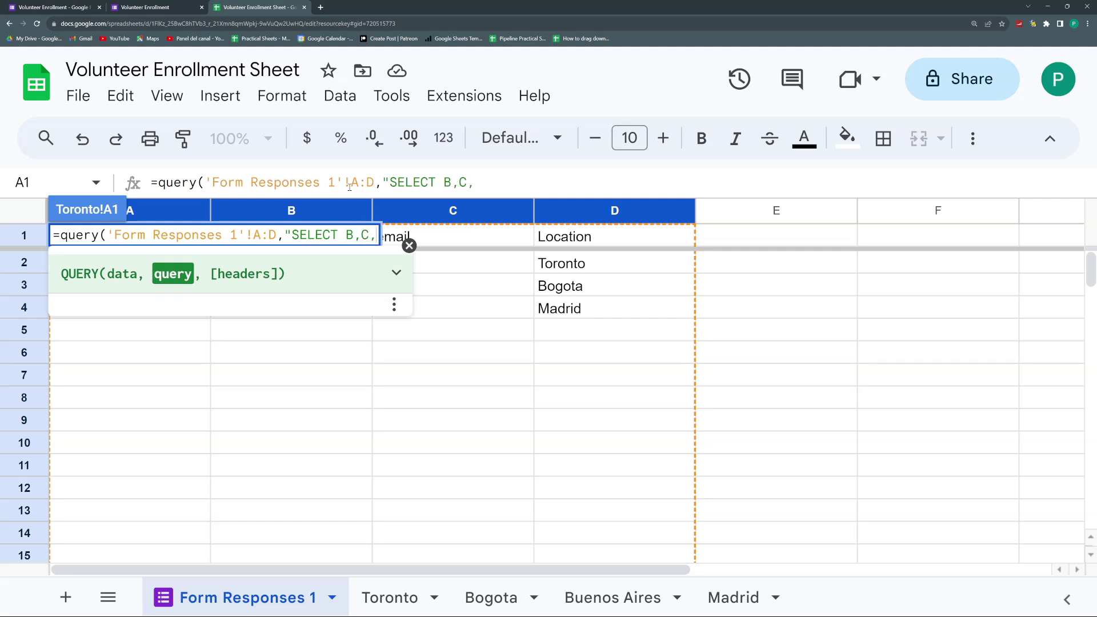
text(D")
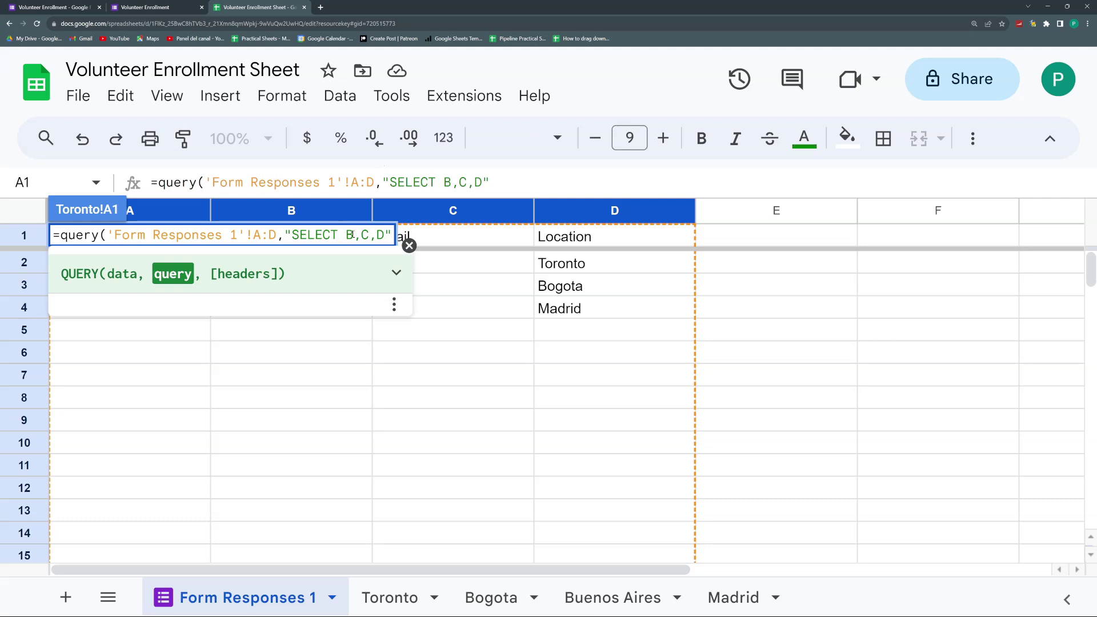
text(C,)
key(Right)
key(Delete)
key(Delete)
key(Return)
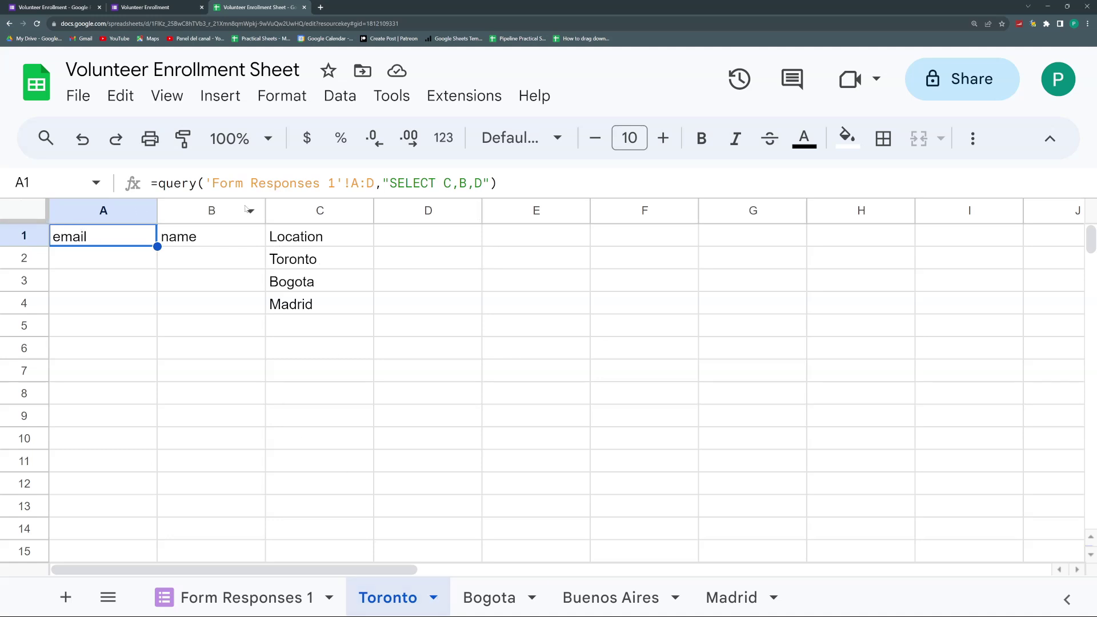
Step: Add WHERE D='Toronto' to the A1 query so only Toronto responses appear
click(483, 184)
text(WHE)
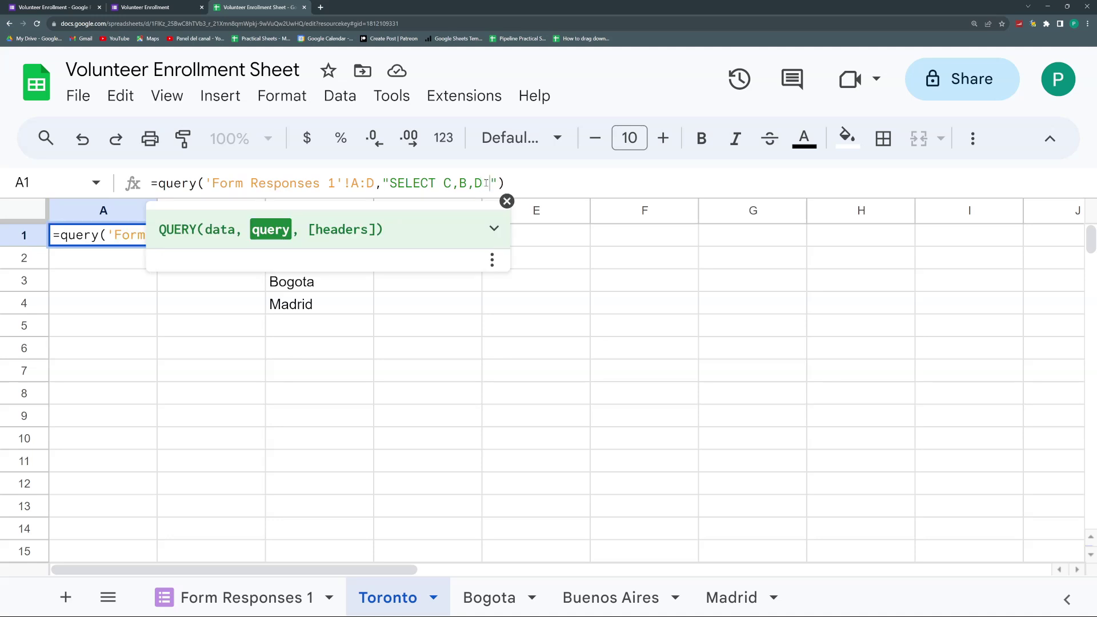
text(RE)
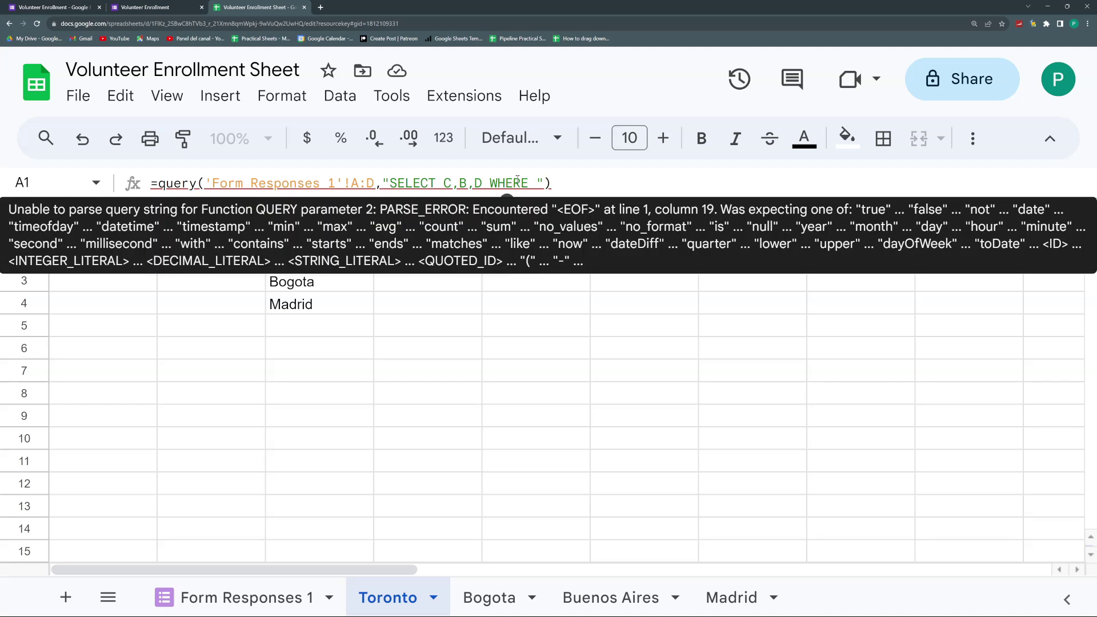
text(d)
key(BackSpace)
text(D)
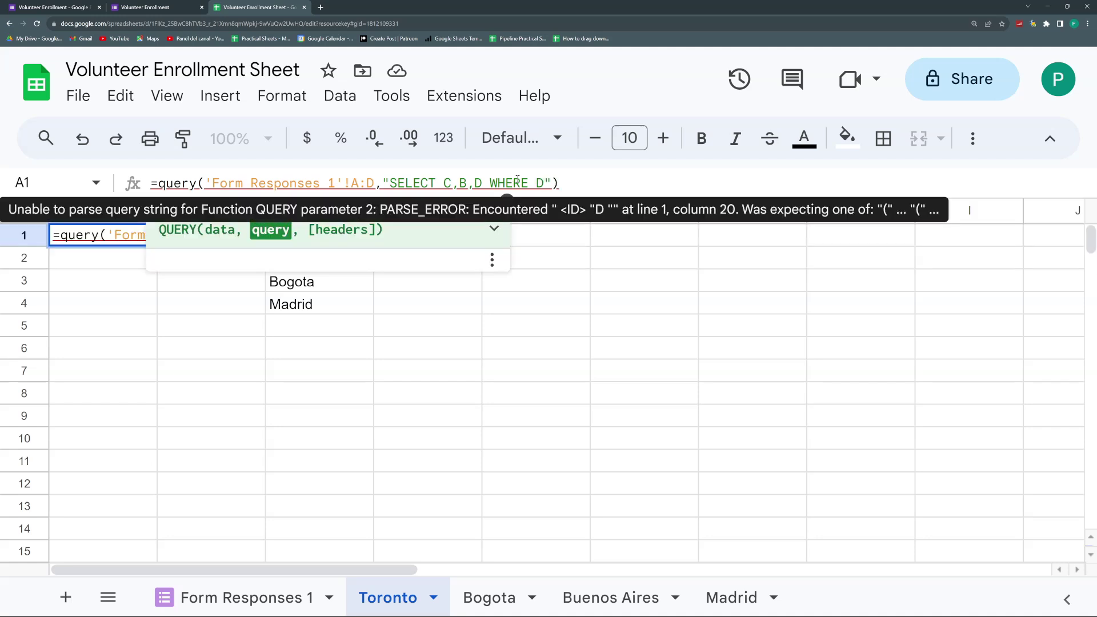
text(='T)
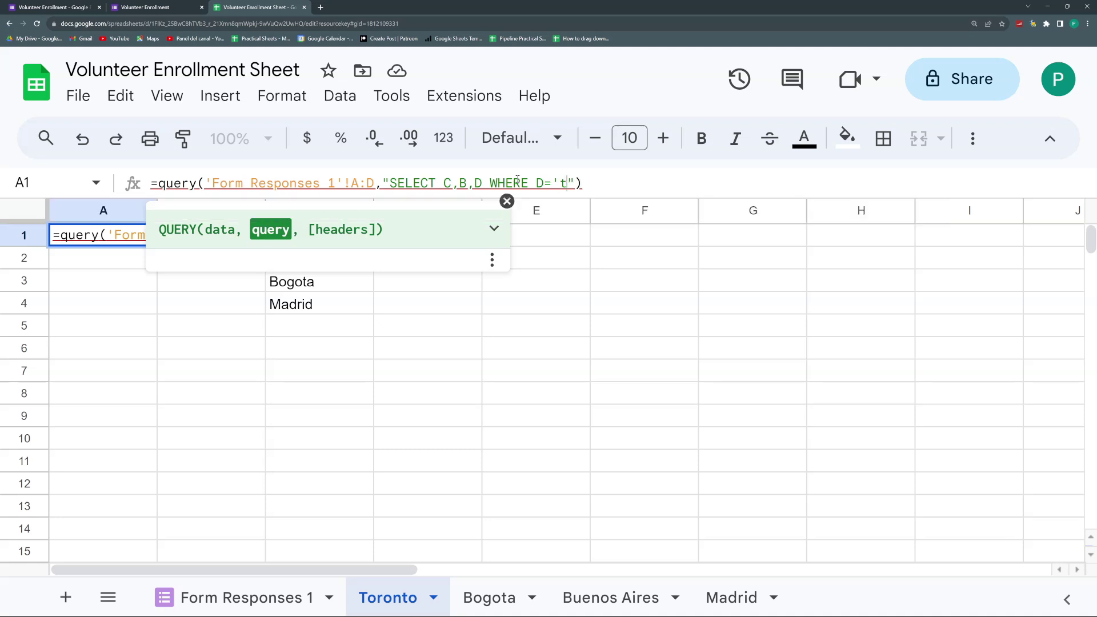
text(oronto)
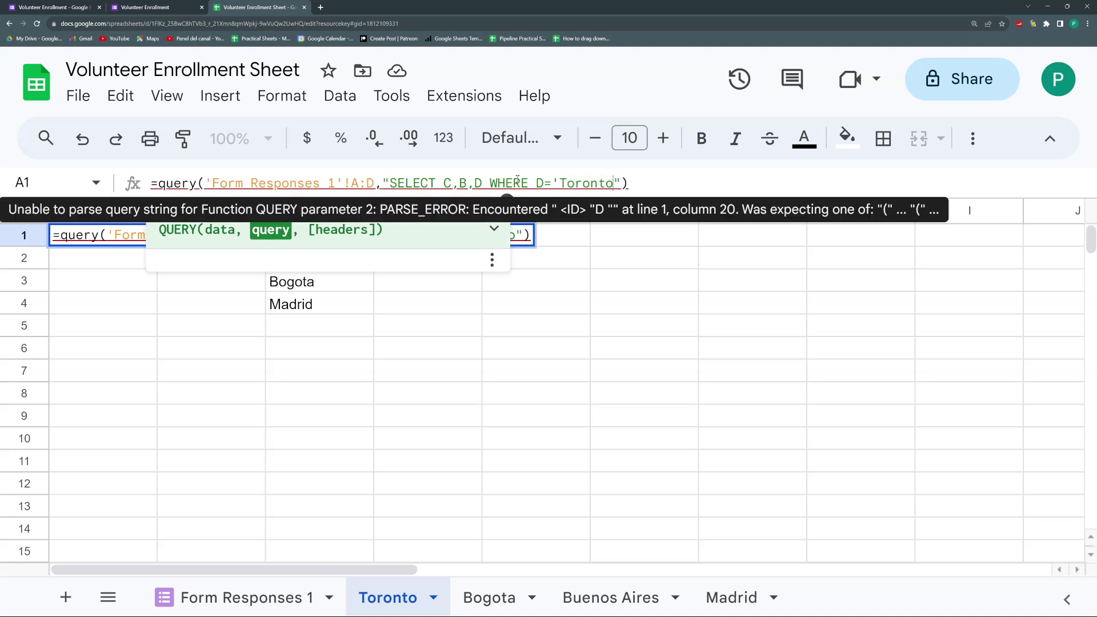
text(')
key(Return)
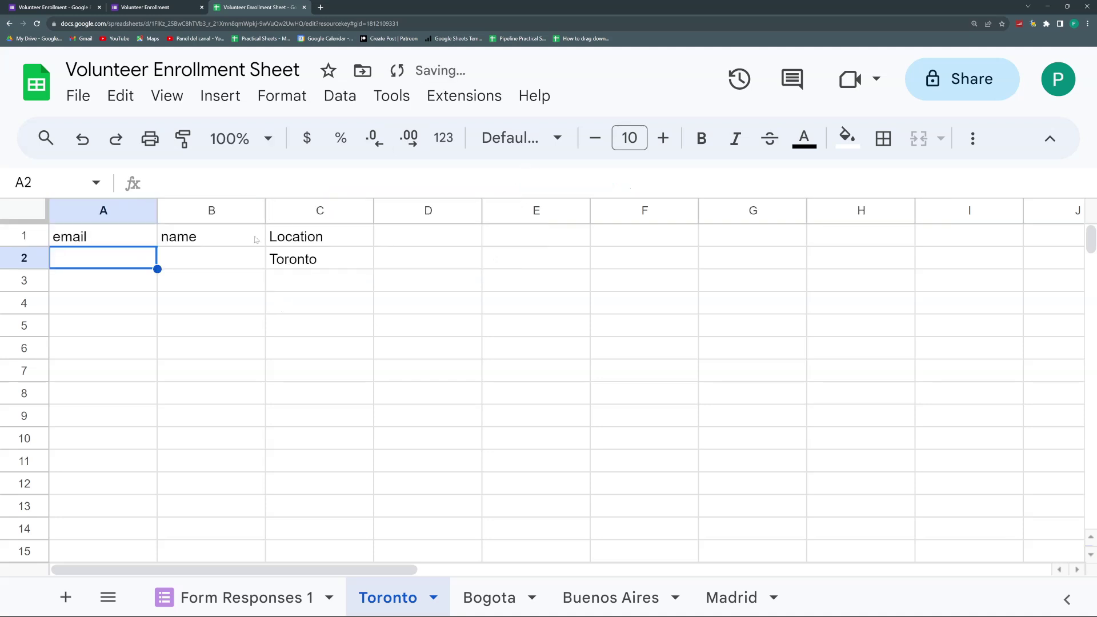
Step: Start a new form response and check the Toronto sheet's query formula in A1
click(145, 7)
click(294, 227)
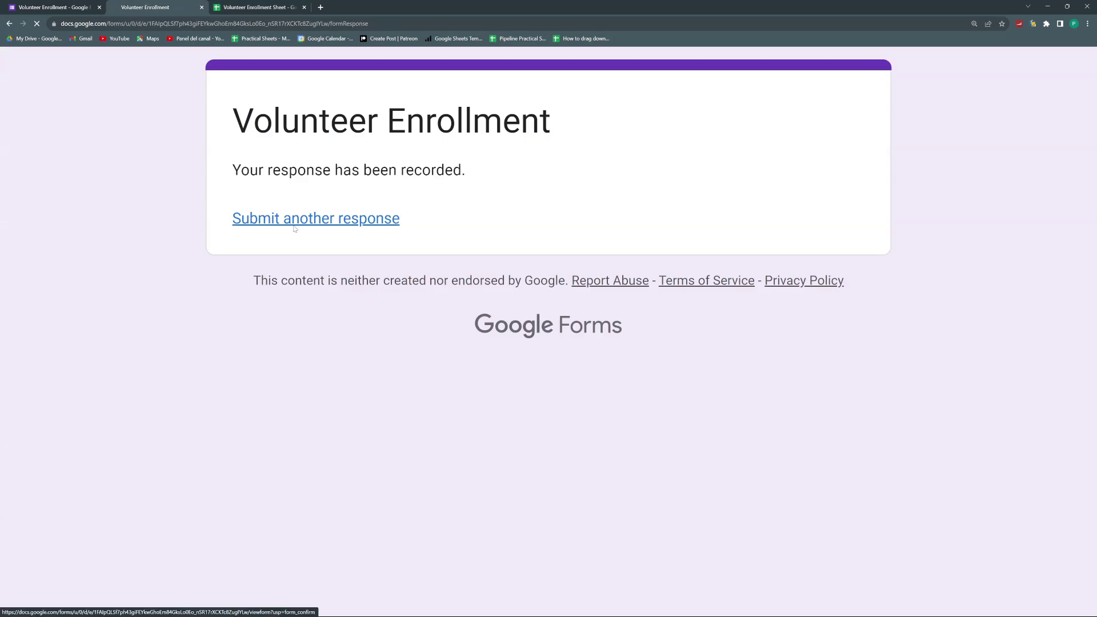
click(254, 8)
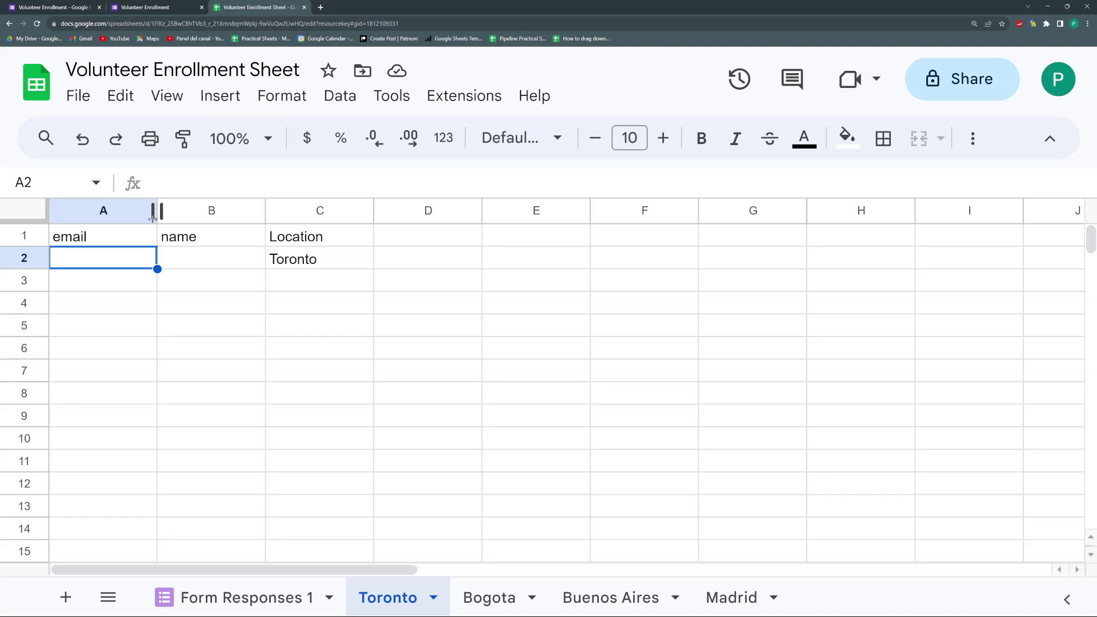
click(131, 236)
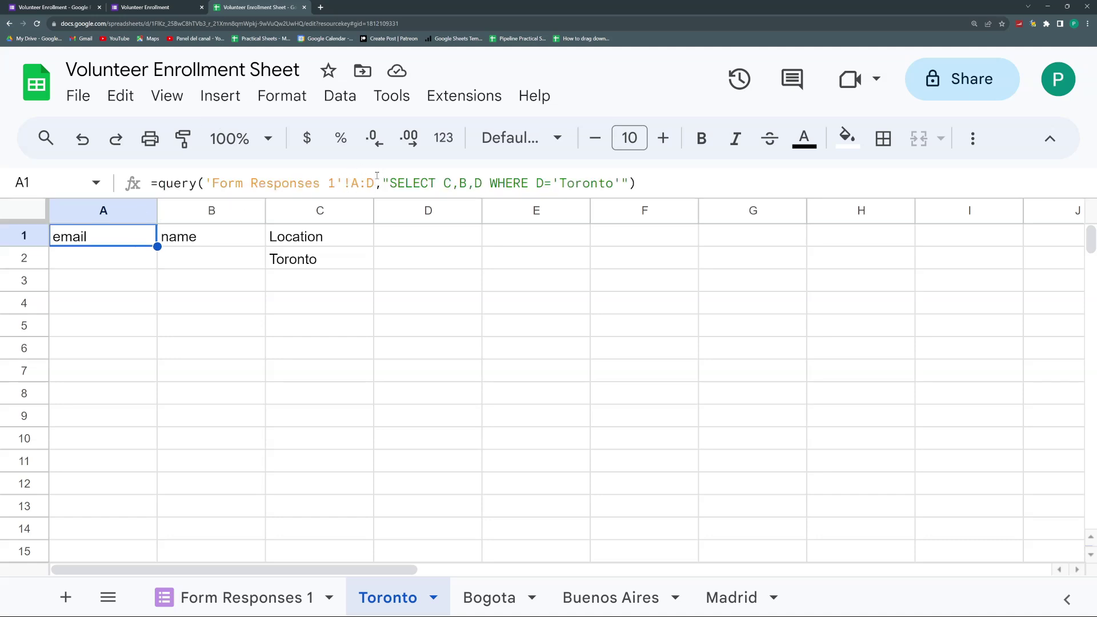
Step: Submit a test form response with a volunteer name and location Toronto, then return to the sheet
click(136, 8)
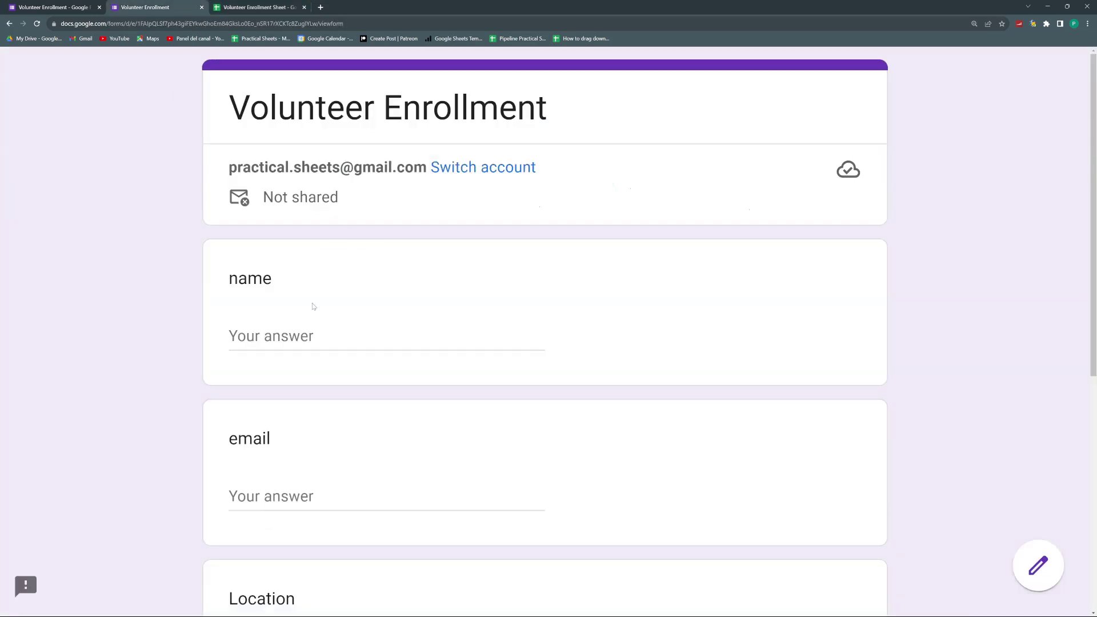
click(310, 336)
text(Juan)
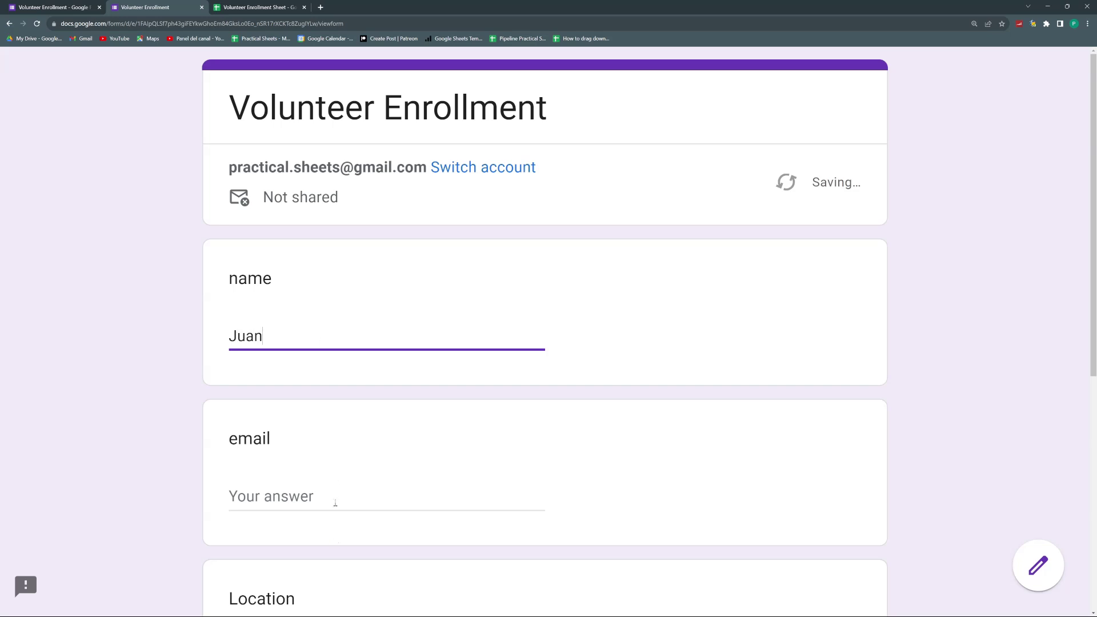
scroll(335, 503, down, 3)
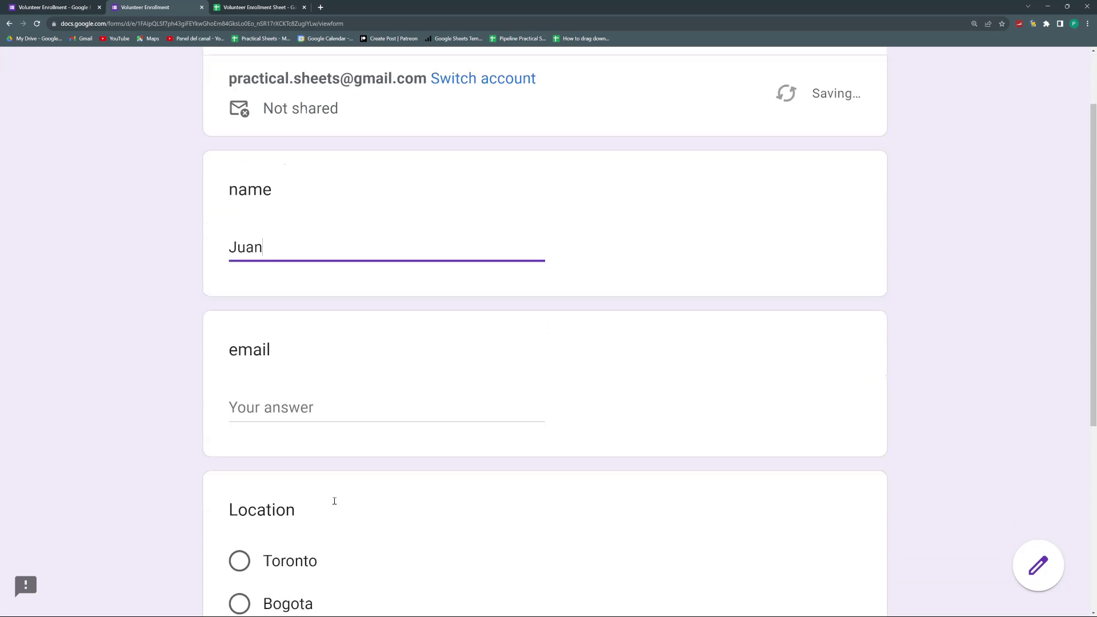
click(408, 451)
scroll(417, 473, down, 4)
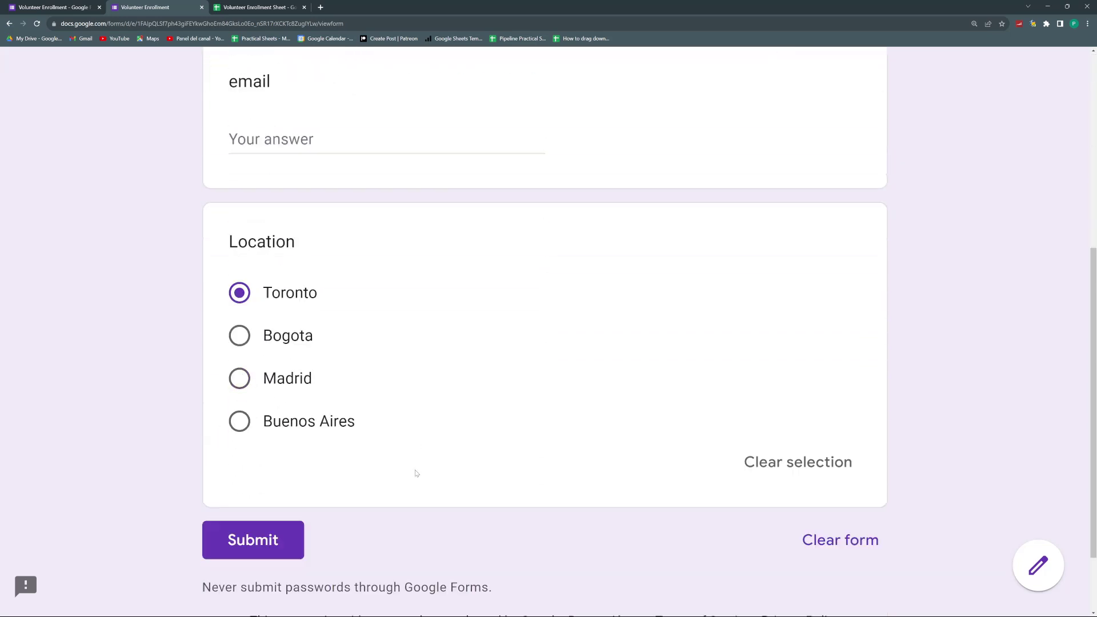
click(303, 447)
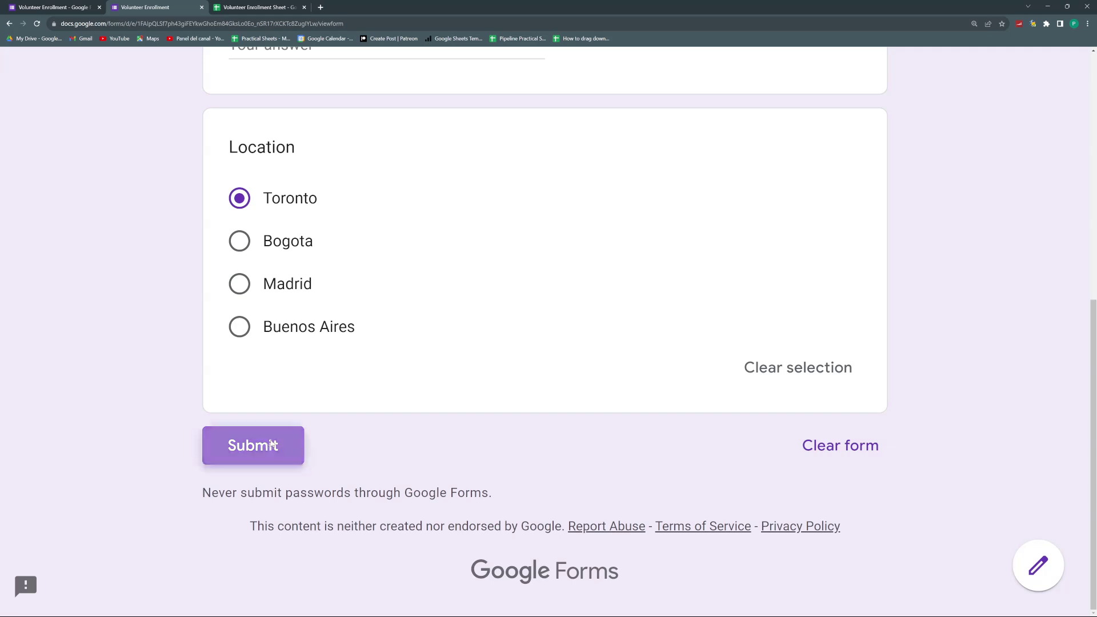
click(275, 7)
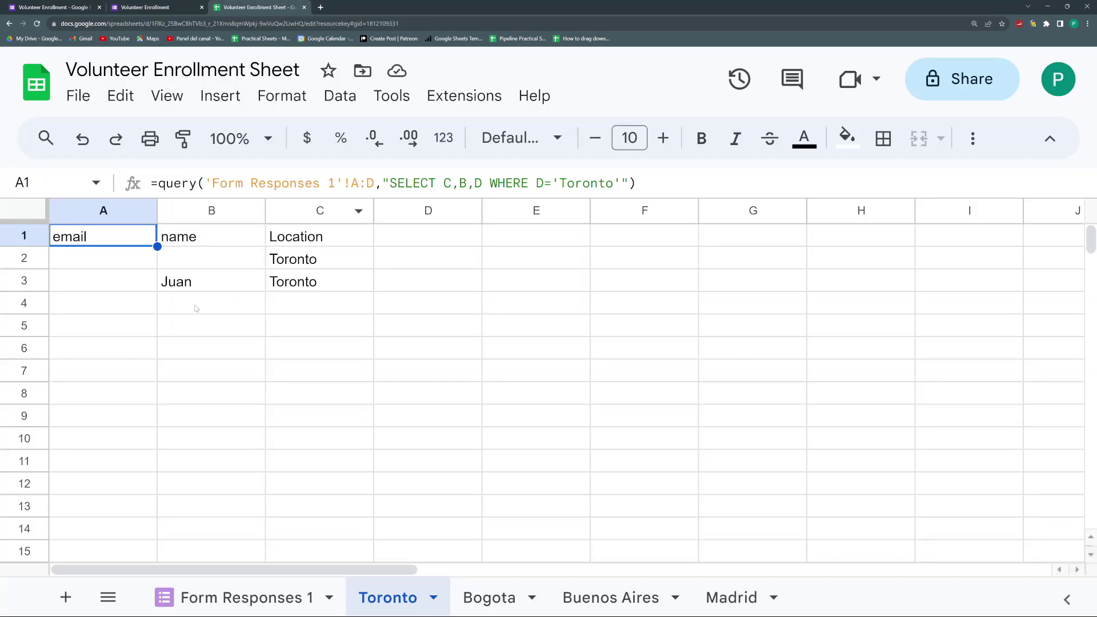
Step: Copy the Toronto query into Bogota's A1 with the city changed to 'Bogota'
click(227, 598)
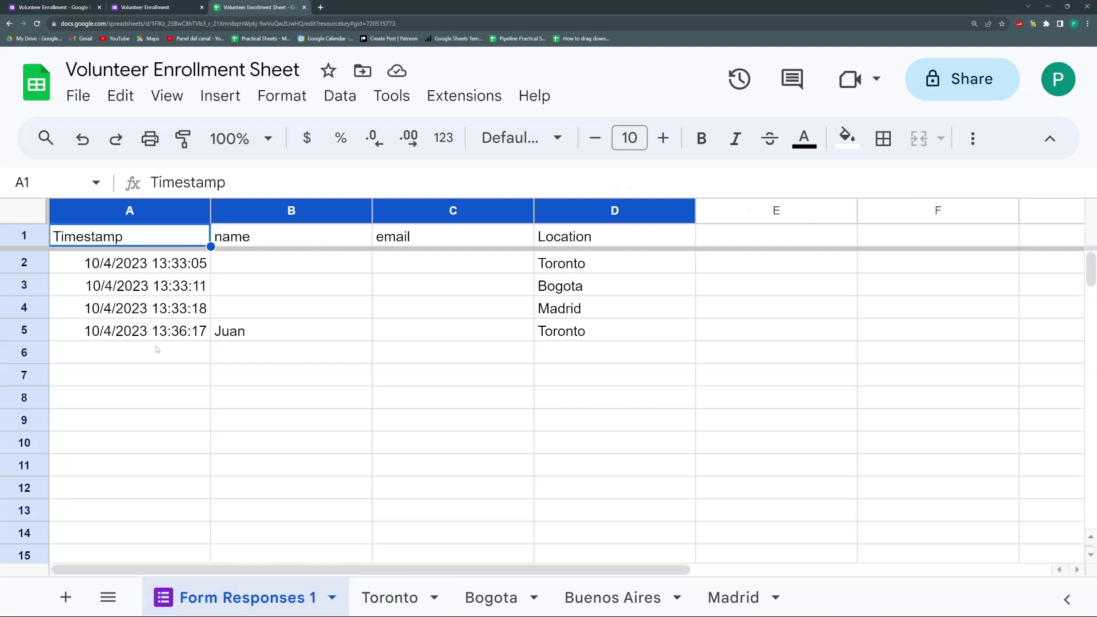
click(393, 597)
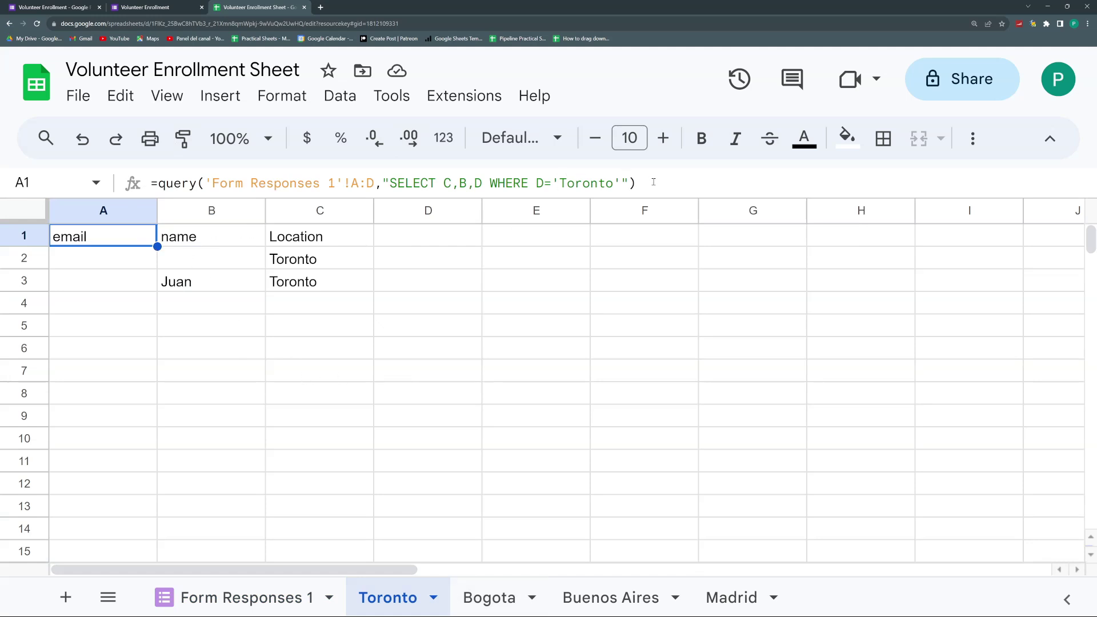
drag(653, 182, 124, 177)
key(ctrl+c)
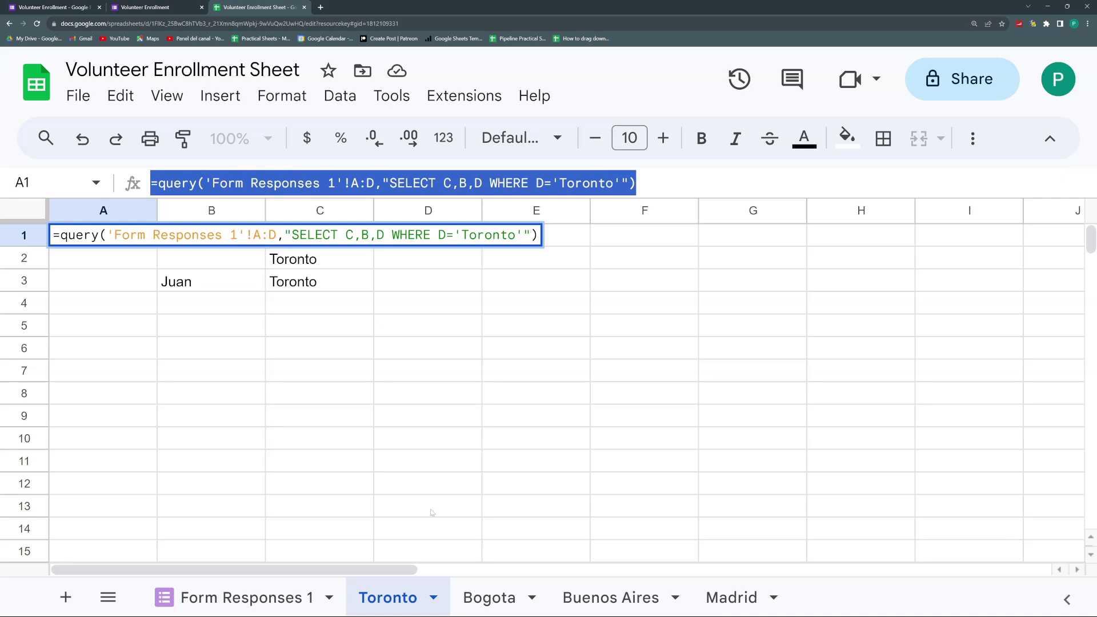
key(Escape)
key(ctrl+shift+Page_Down)
key(ctrl+v)
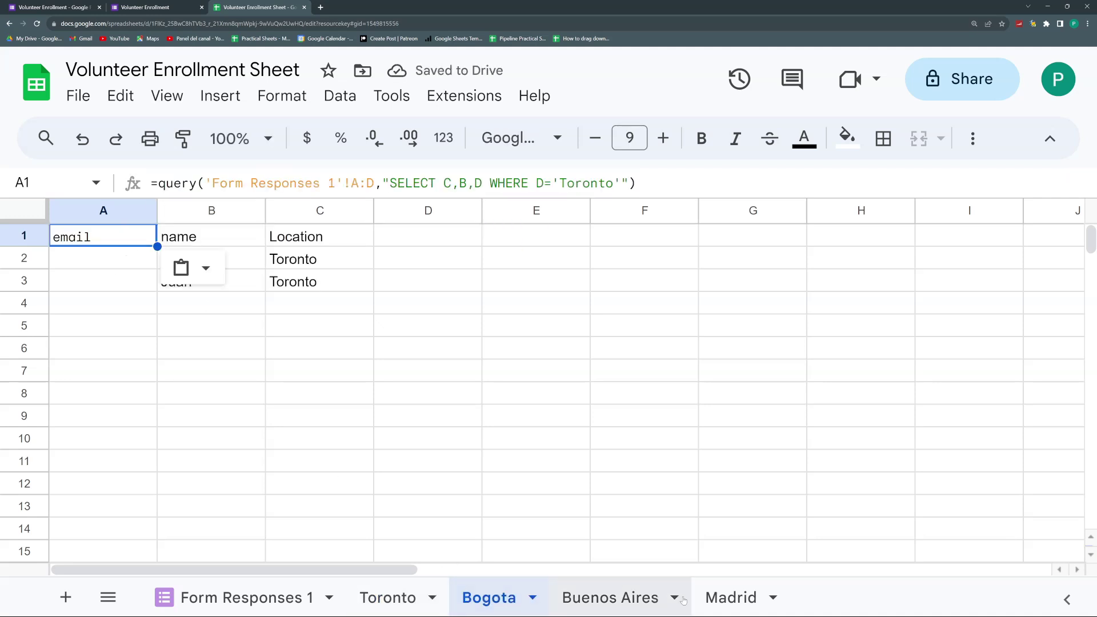
double_click(562, 184)
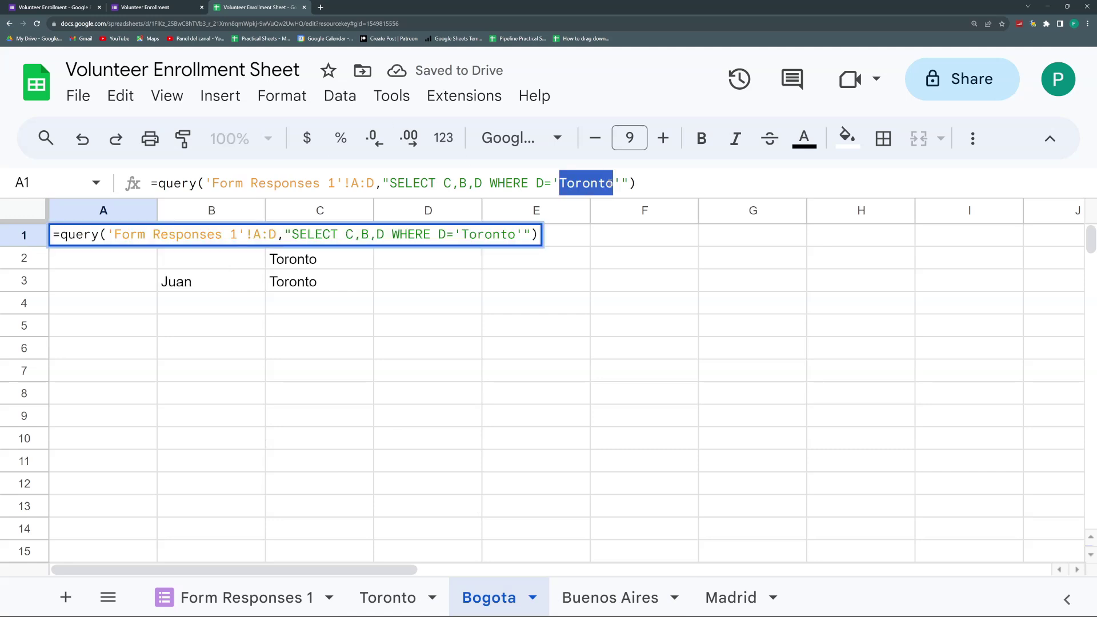
text(Bogota)
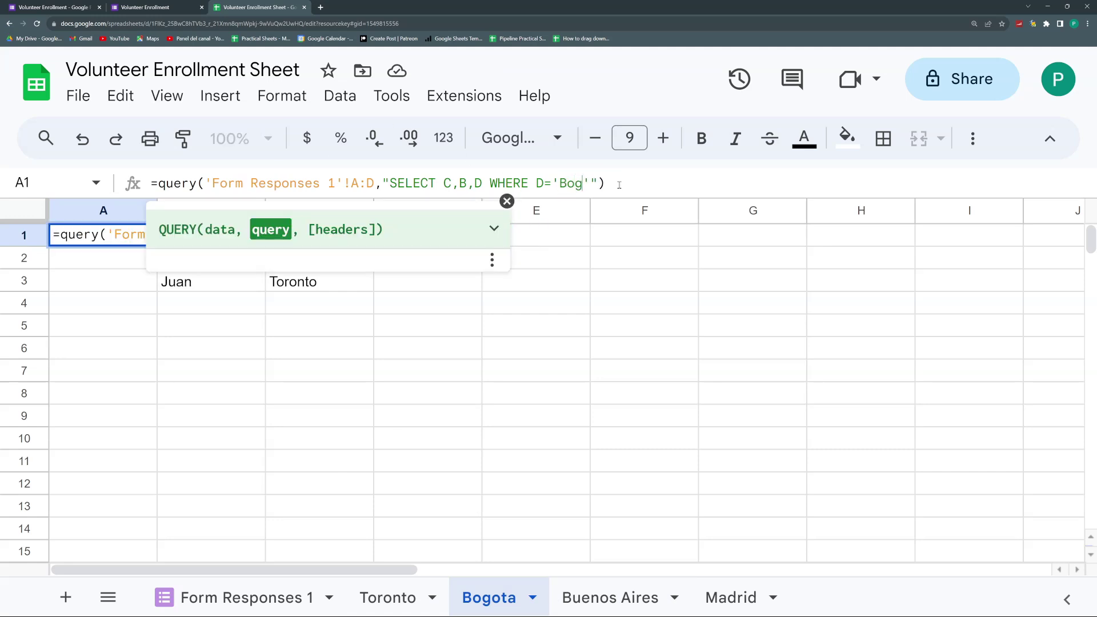
key(Return)
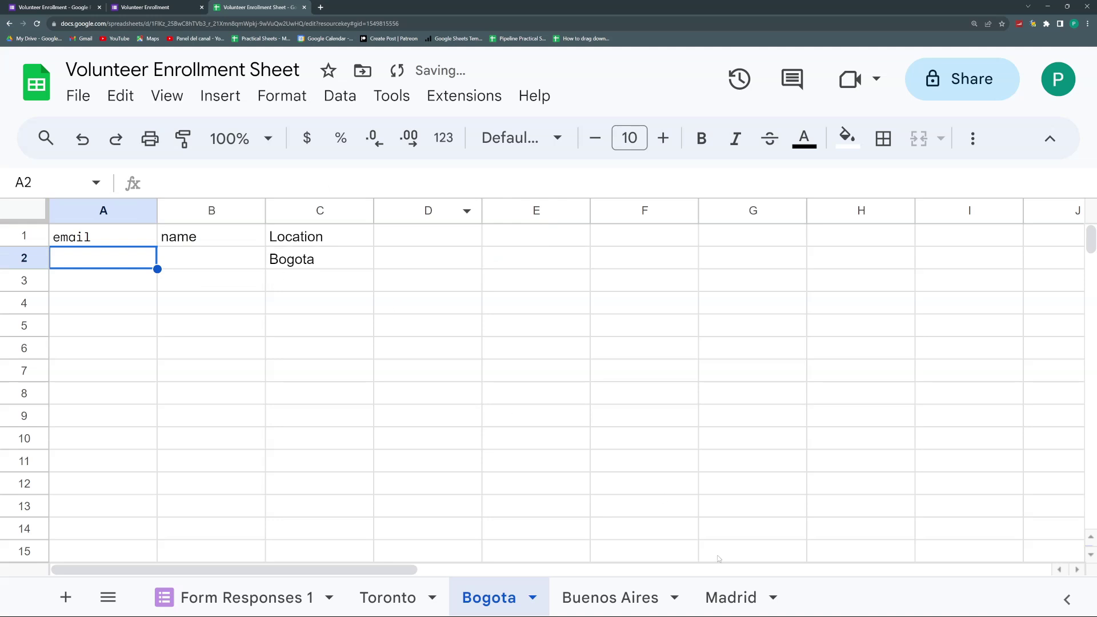
Step: Paste the query into the Buenos Aires sheet, filtering on 'Buenos Aires'
click(606, 607)
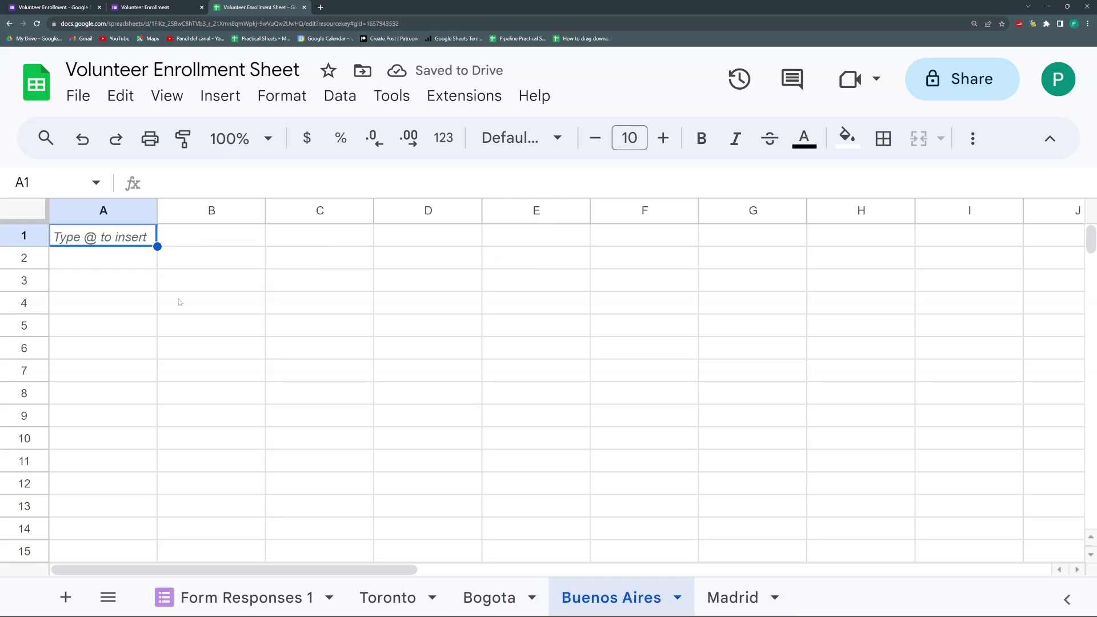
key(ctrl+v)
double_click(586, 183)
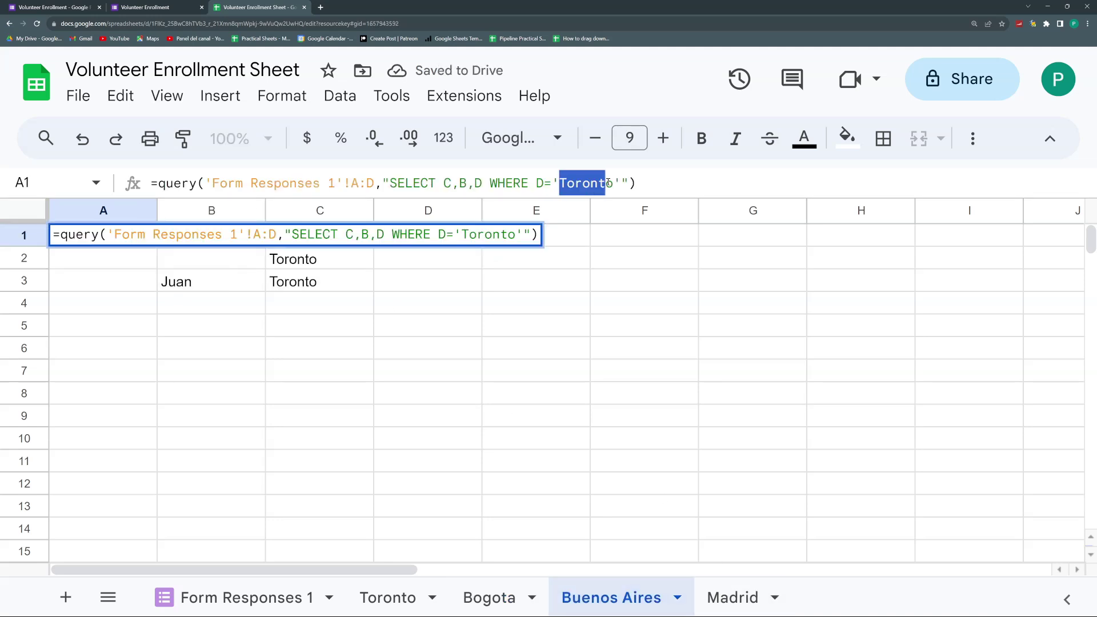
text(Buenos Aires)
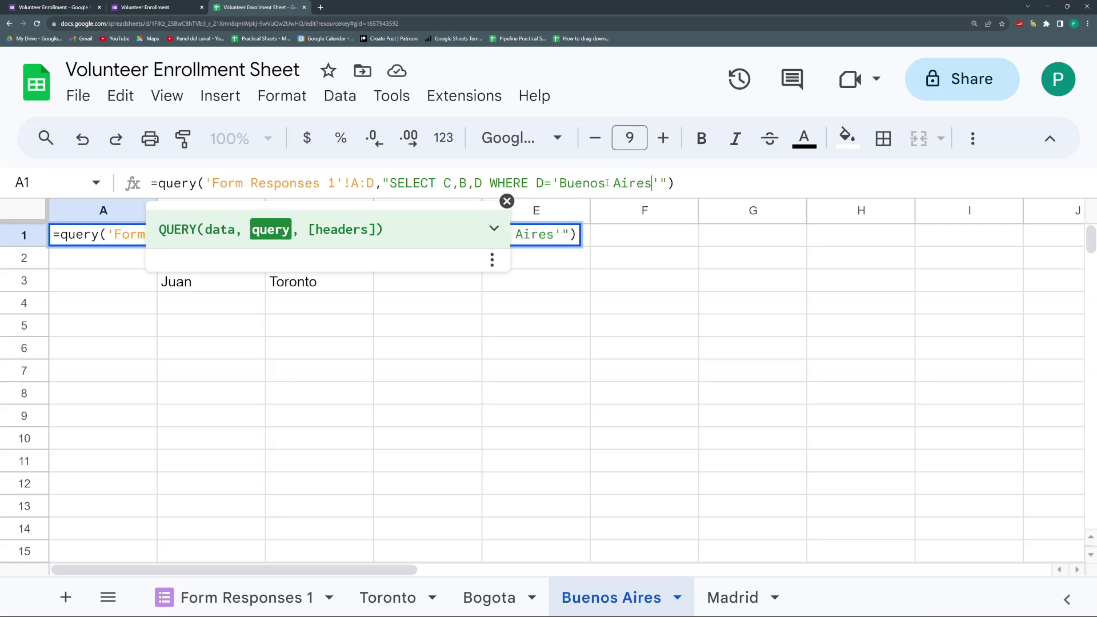
key(Return)
Step: Paste the query into the Madrid sheet, filtering on 'Madrid'
click(727, 597)
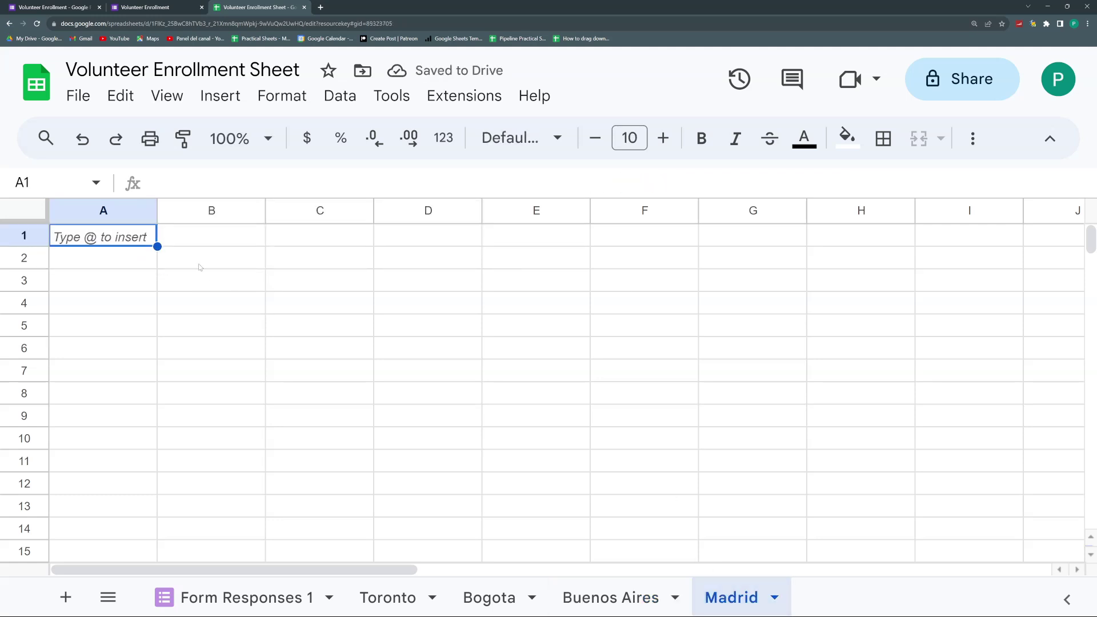
key(ctrl+v)
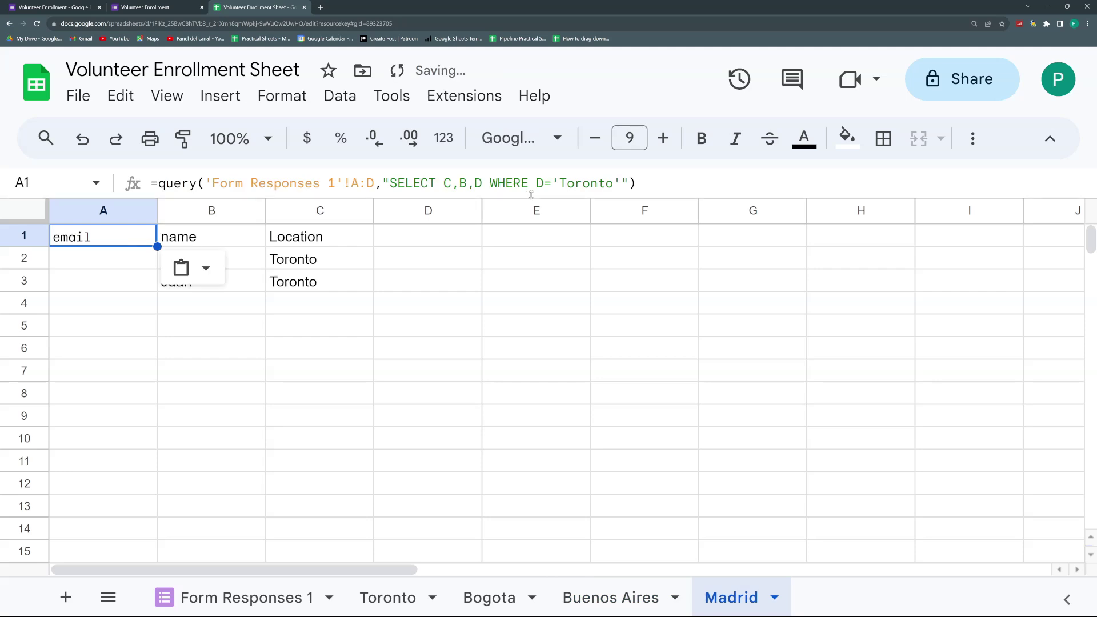
drag(559, 182, 610, 183)
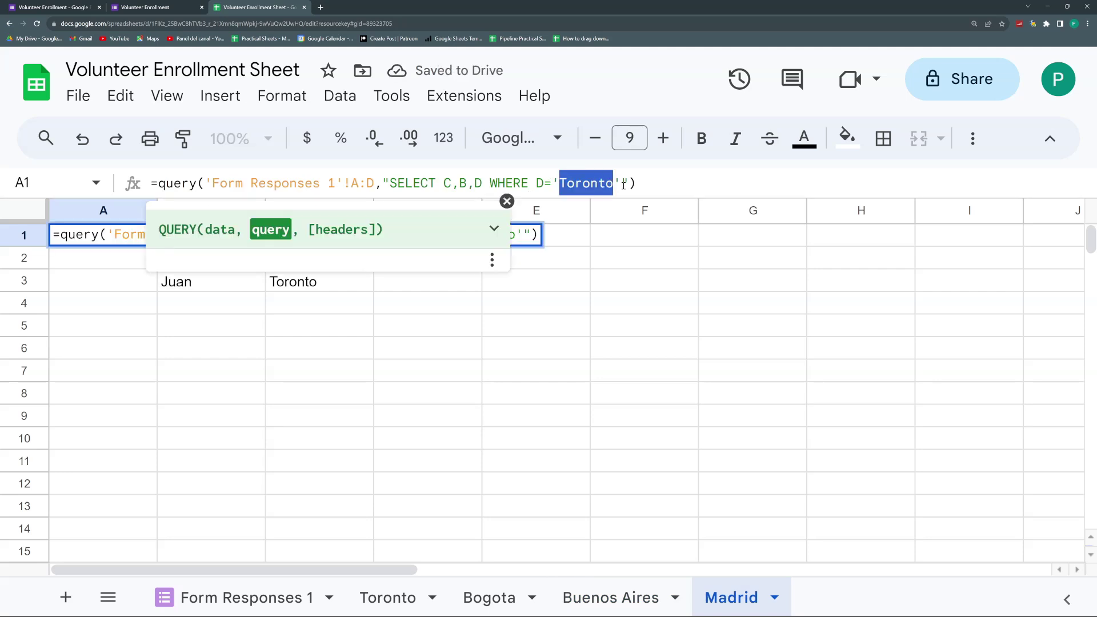
text(Madrid)
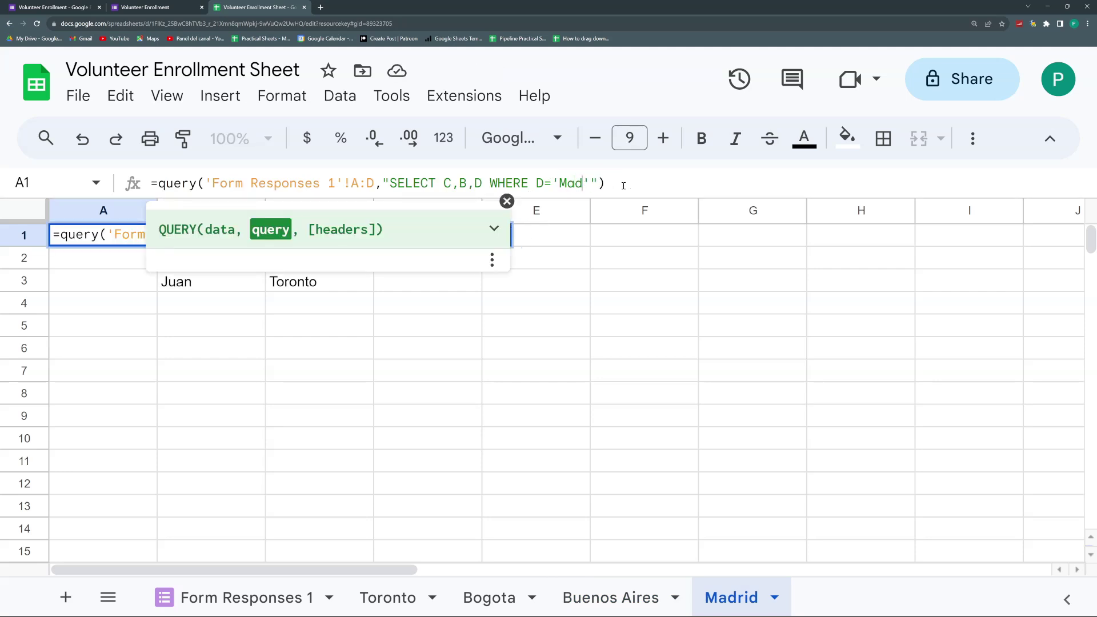
key(Return)
Step: Insert two rows above the table and enter label 'City' in A1 and 'Toronto' in B1
click(388, 598)
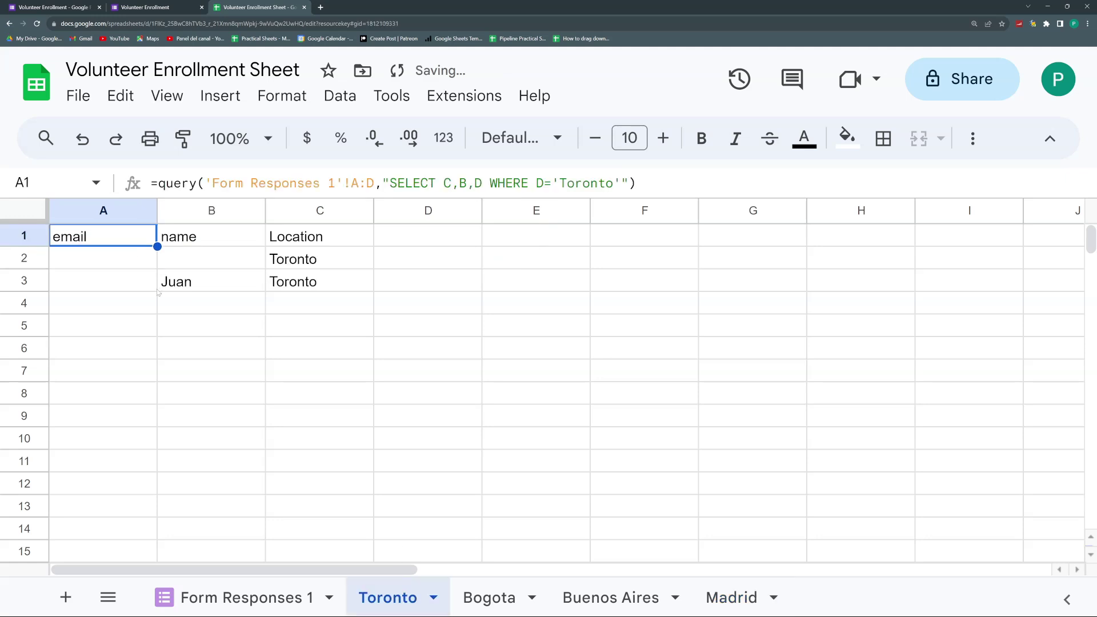
drag(40, 236, 31, 257)
right_click(31, 254)
click(103, 243)
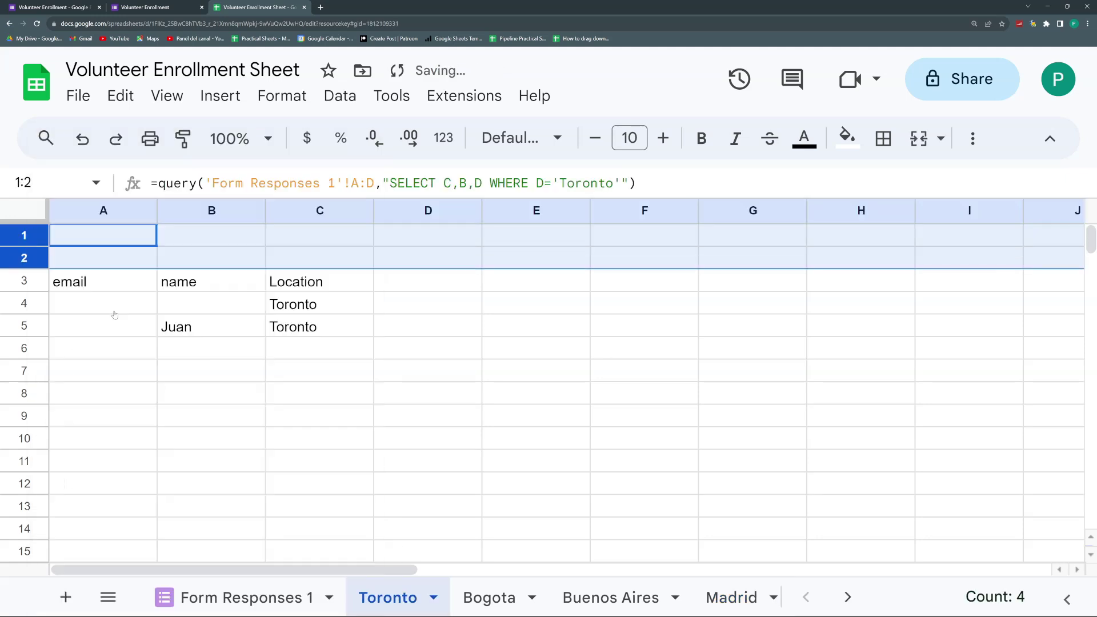
click(99, 233)
text(City)
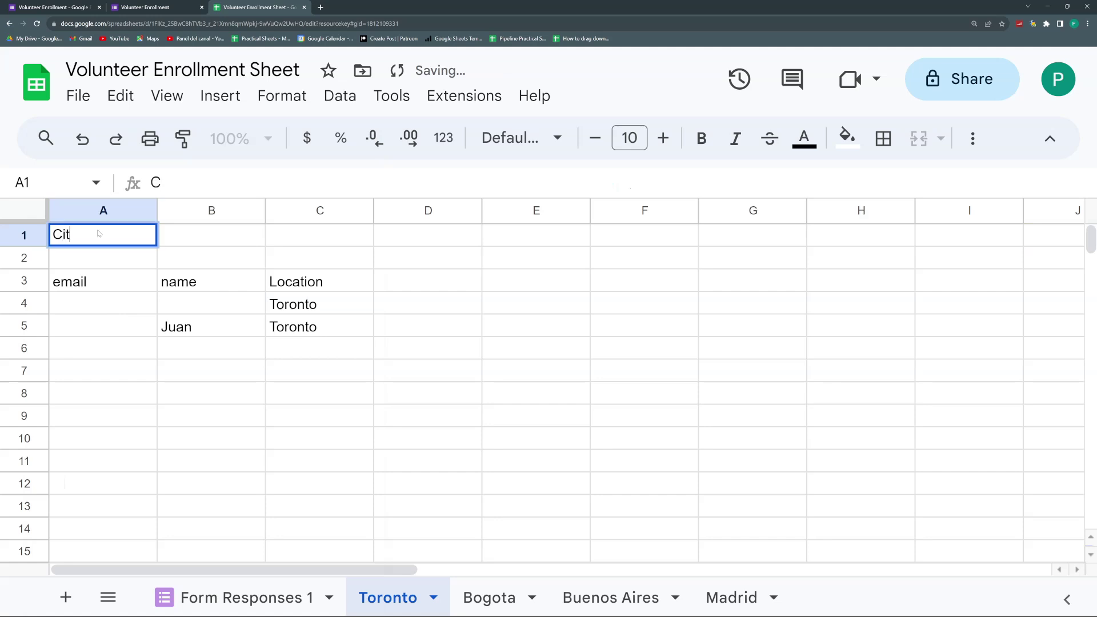
key(Tab)
text(Toronto)
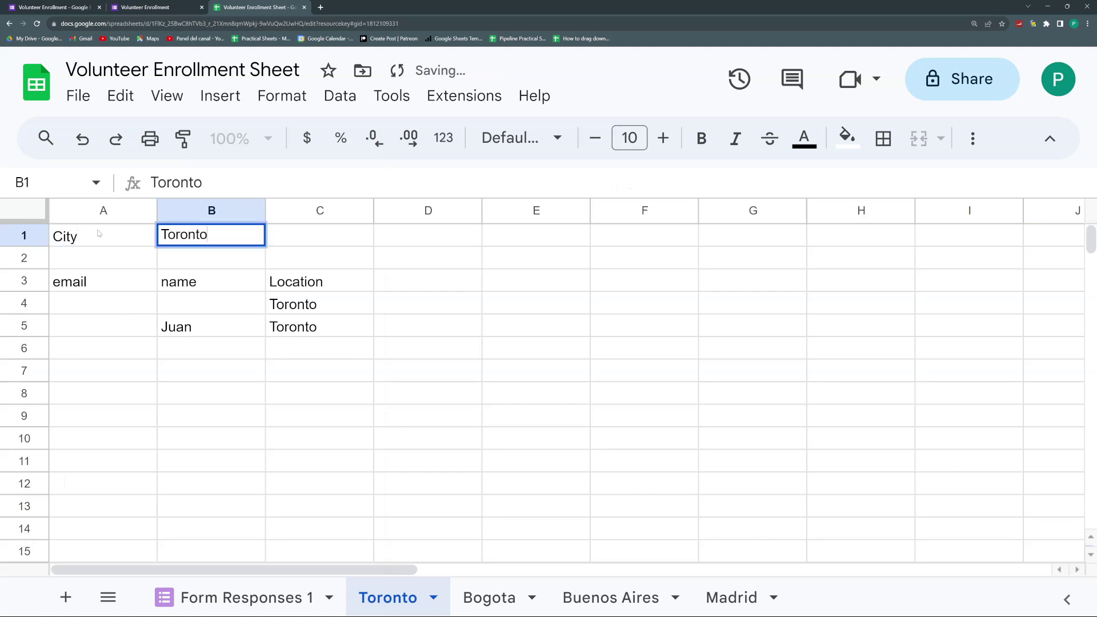
key(Return)
Step: Replace the hard-coded Toronto in A3's query with a reference to B1 ('"&B1&"')
click(145, 276)
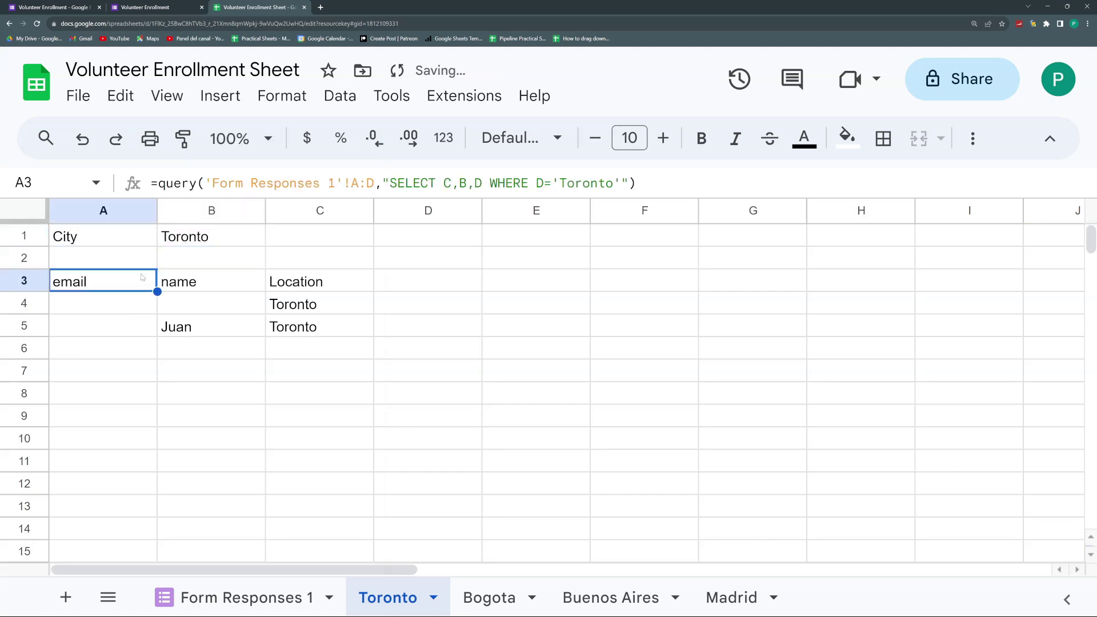
drag(613, 185, 560, 184)
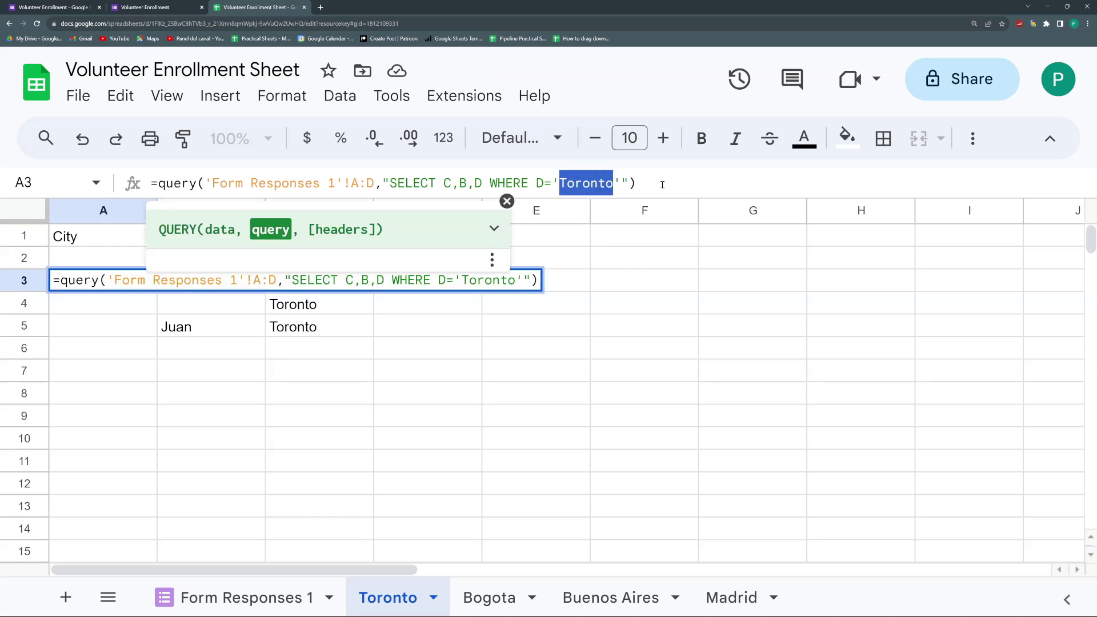
key(BackSpace)
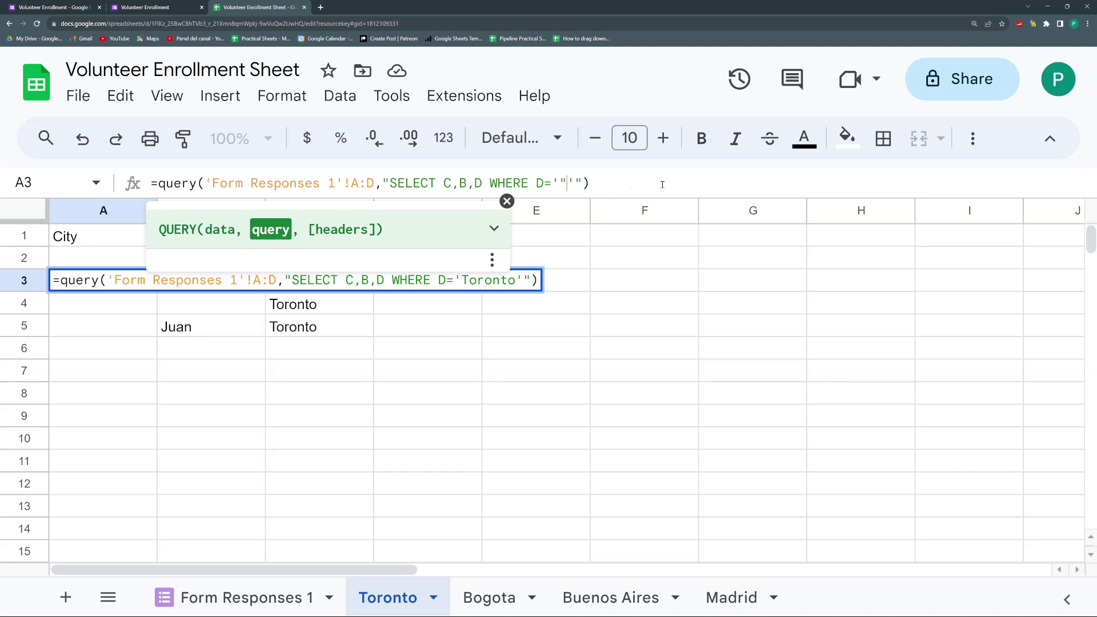
text(")
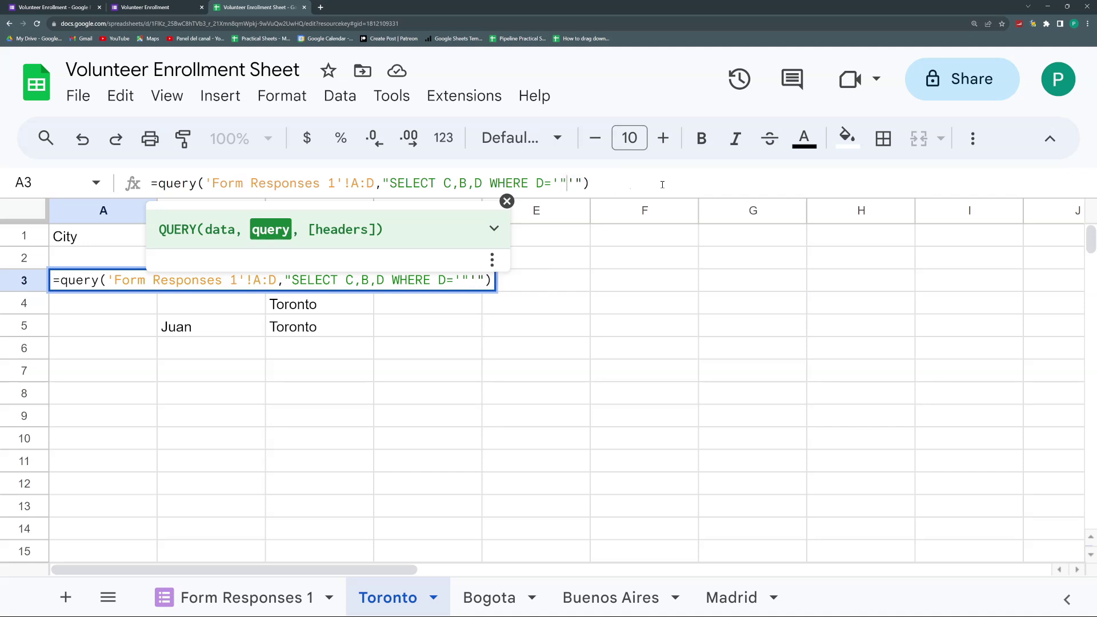
text(&)
click(507, 201)
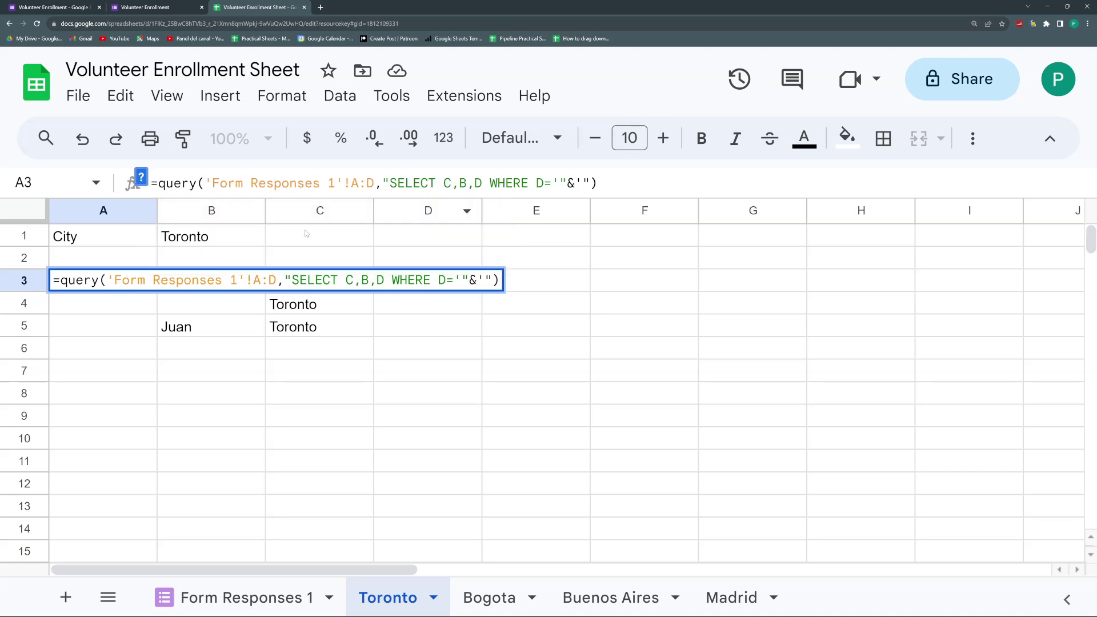
click(250, 238)
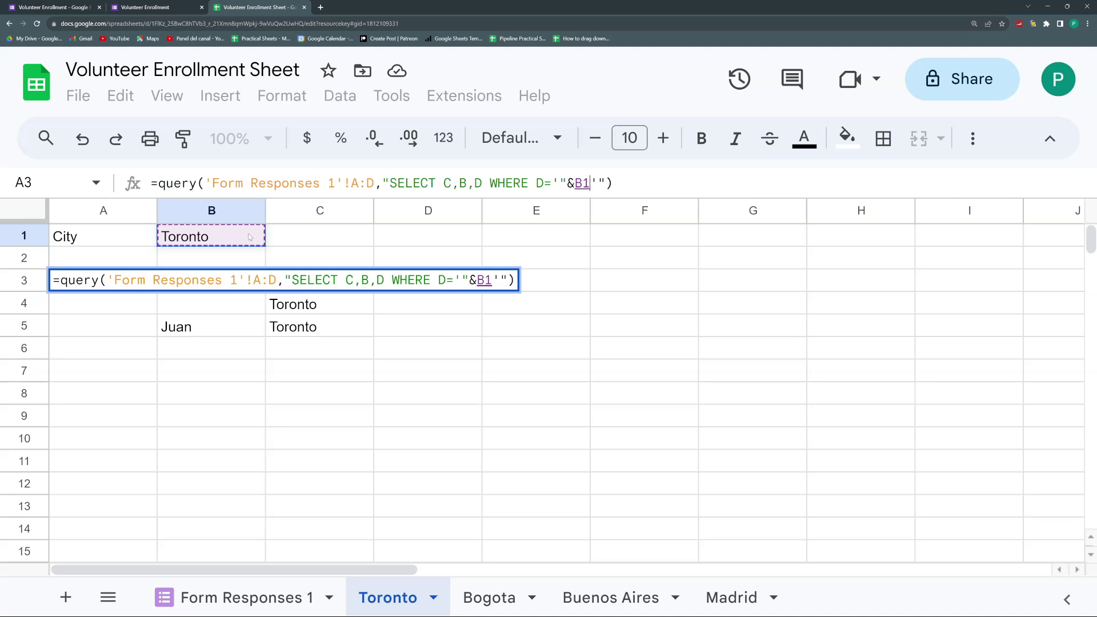
text(&")
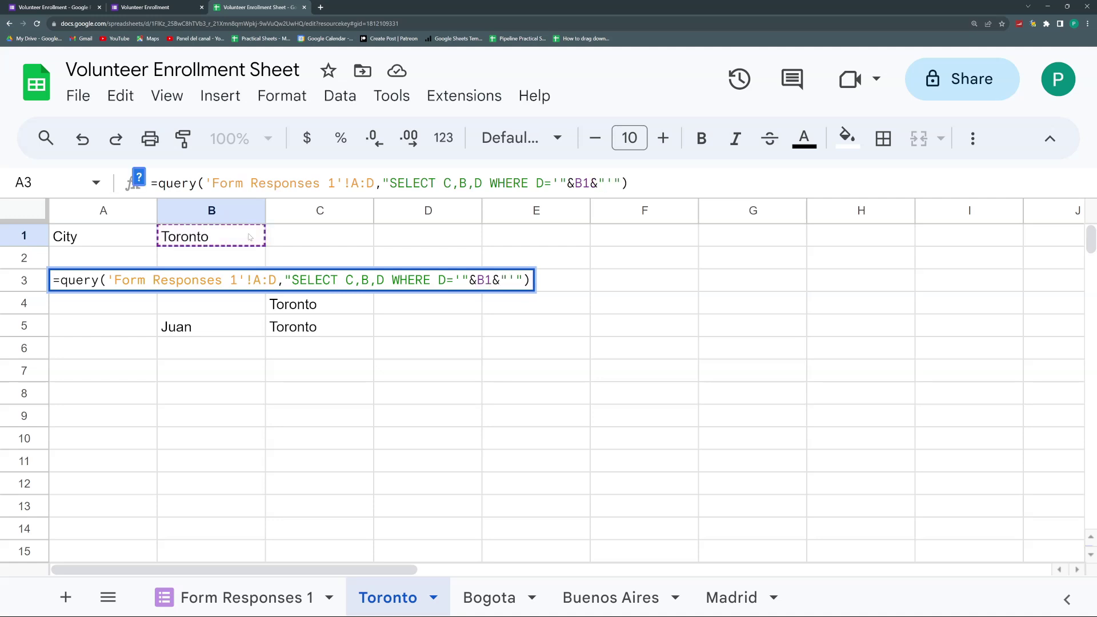
key(Return)
Step: Test the query by setting B1 to Bogota, then undo back to Toronto
click(255, 235)
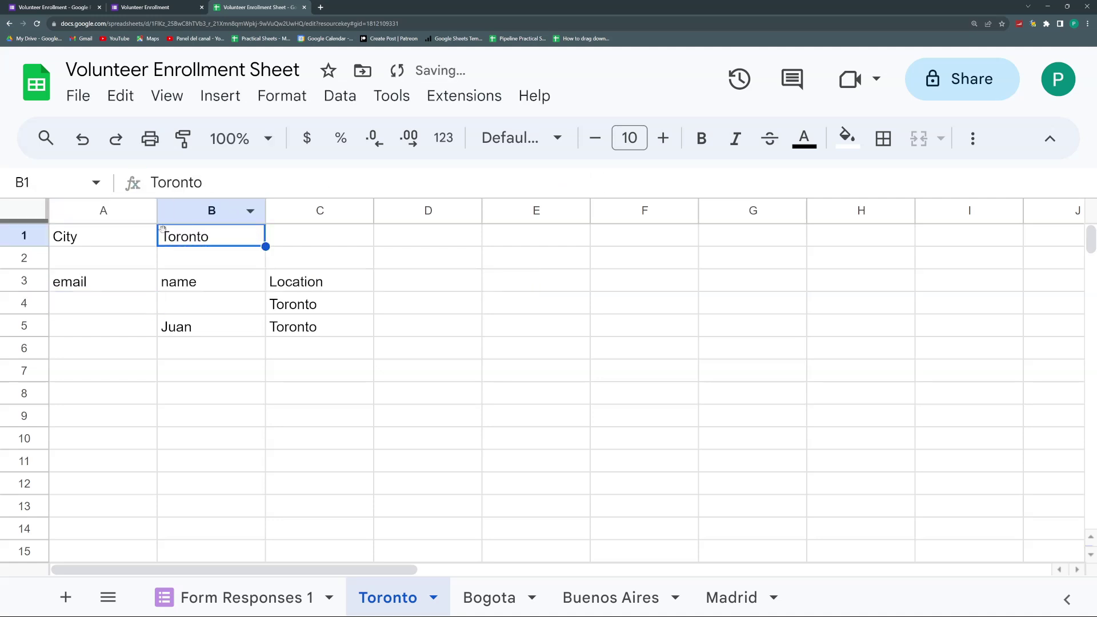
text(Bogota)
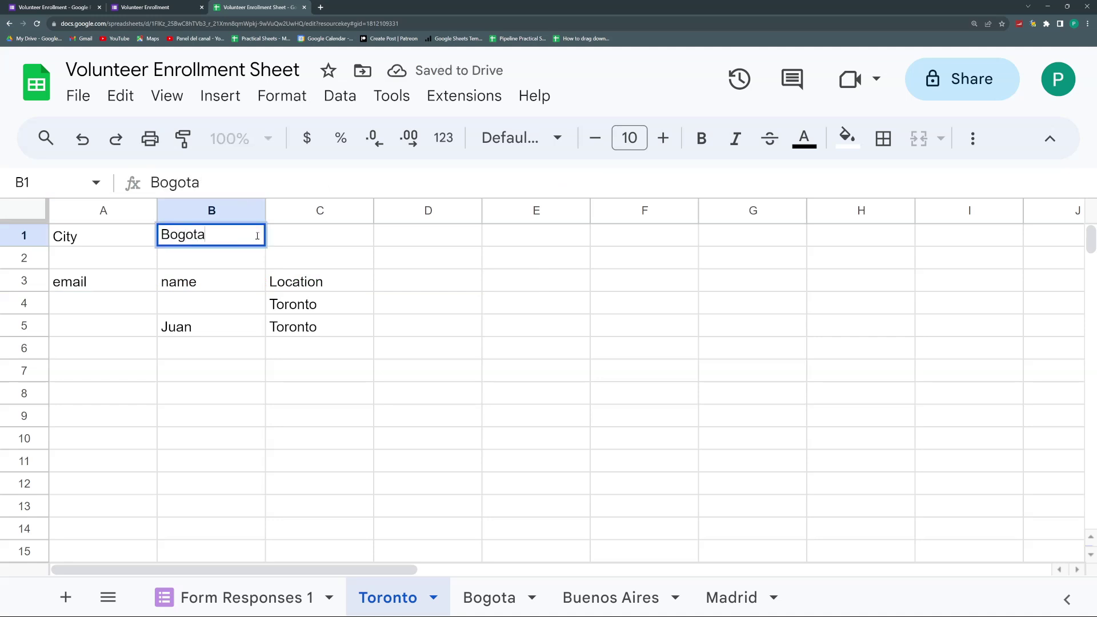
key(Return)
key(ctrl+z)
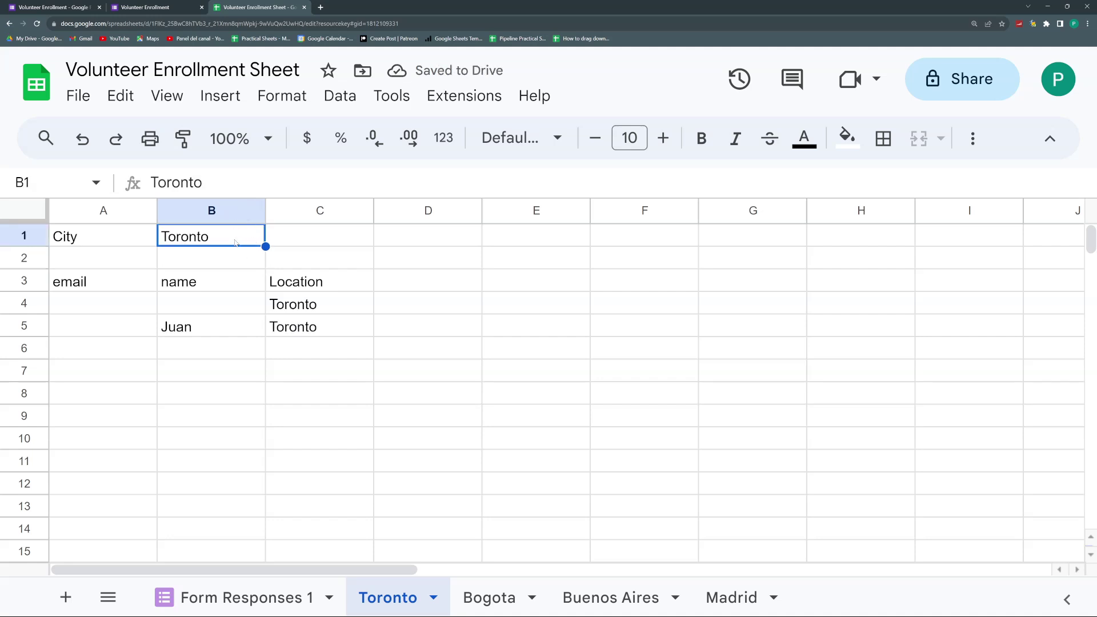
Step: Add a dropdown rule to B1 with criteria Dropdown (from a range)
right_click(238, 241)
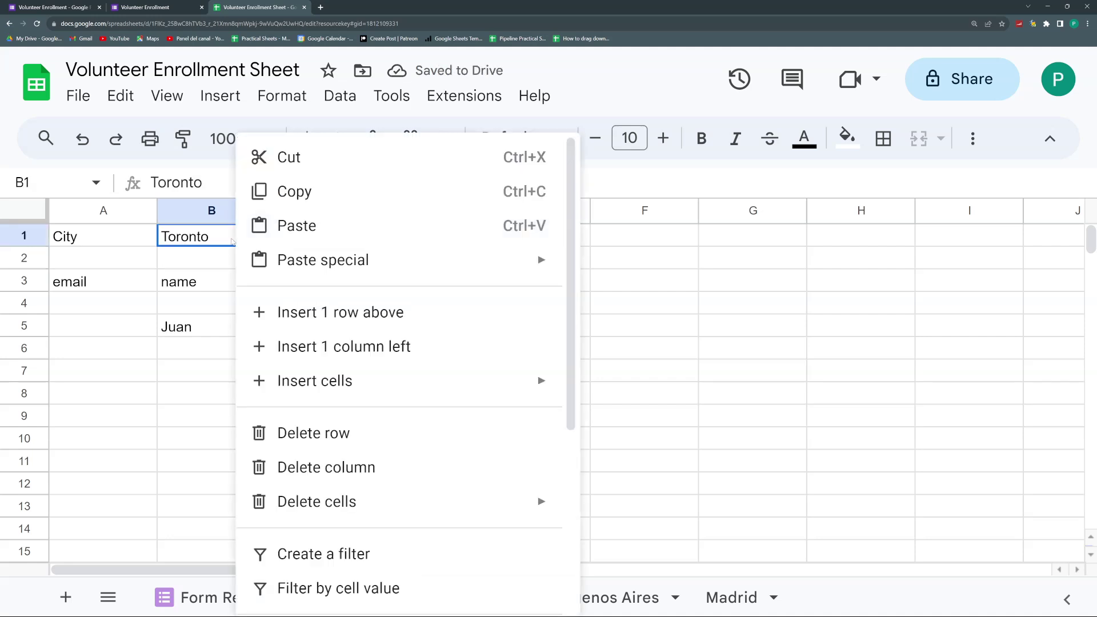
scroll(293, 354, down, 4)
scroll(292, 354, down, 1)
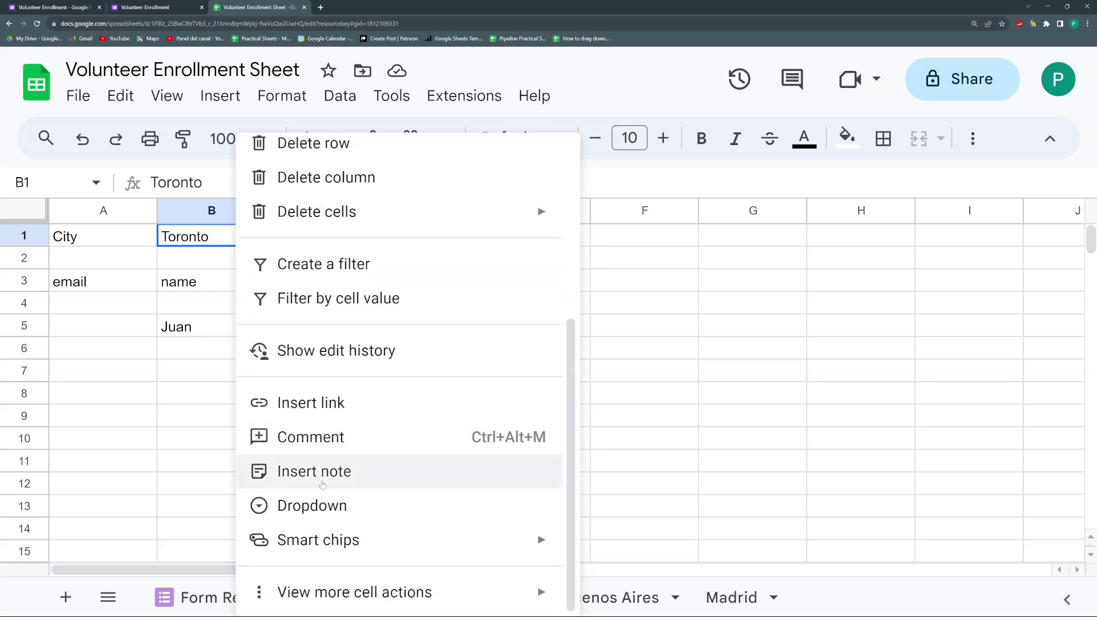
click(327, 514)
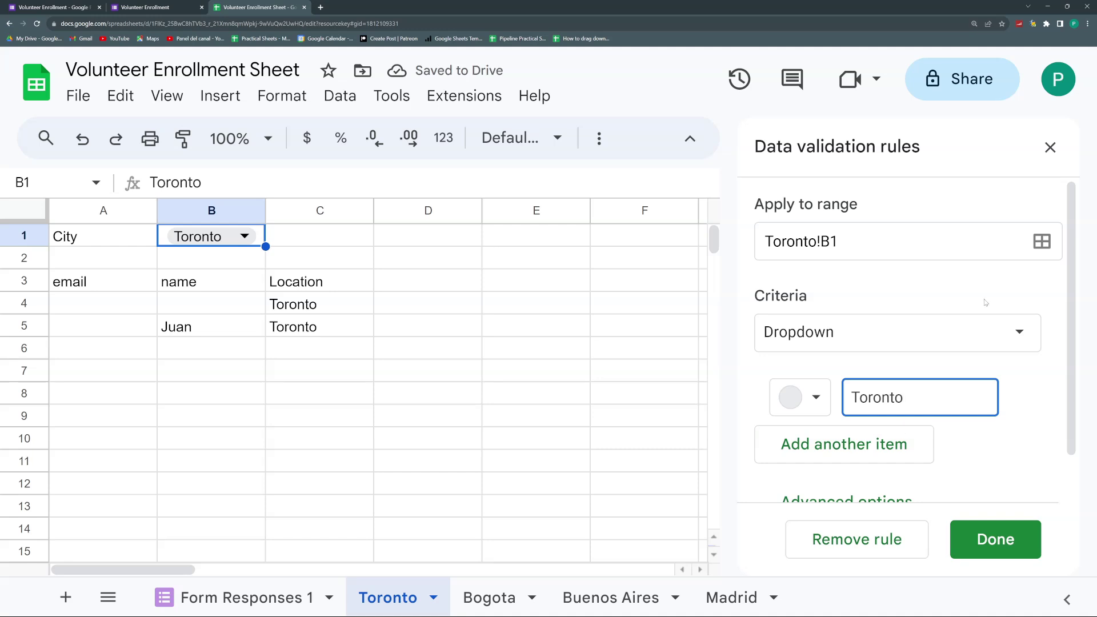
click(995, 337)
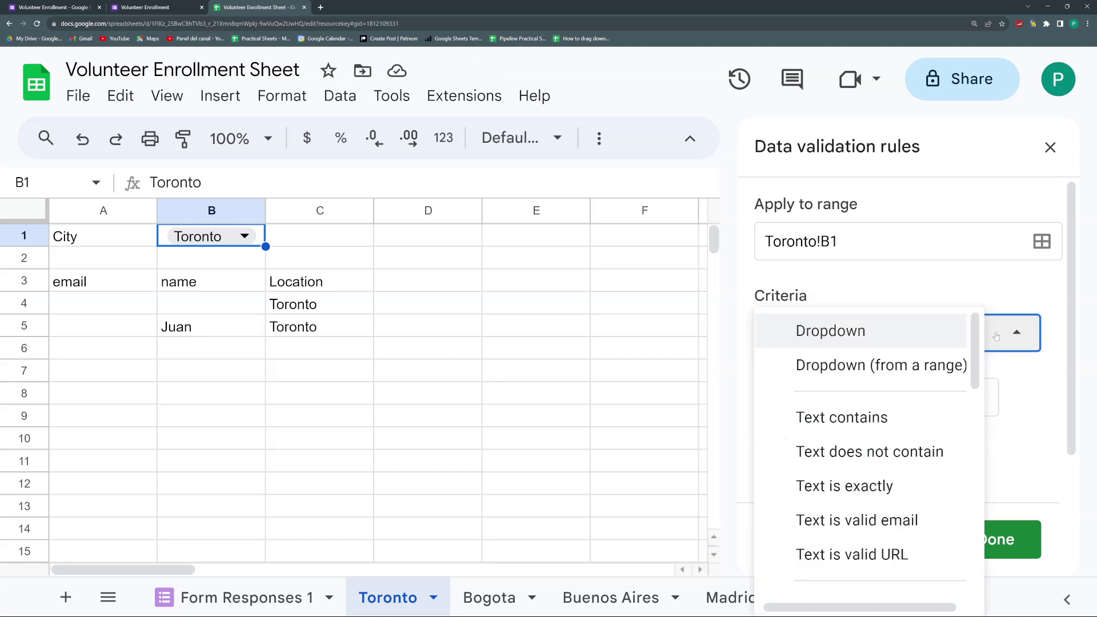
click(925, 367)
Step: Set the dropdown source to 'Form Responses 1'!D2:D and save the rule
click(1020, 397)
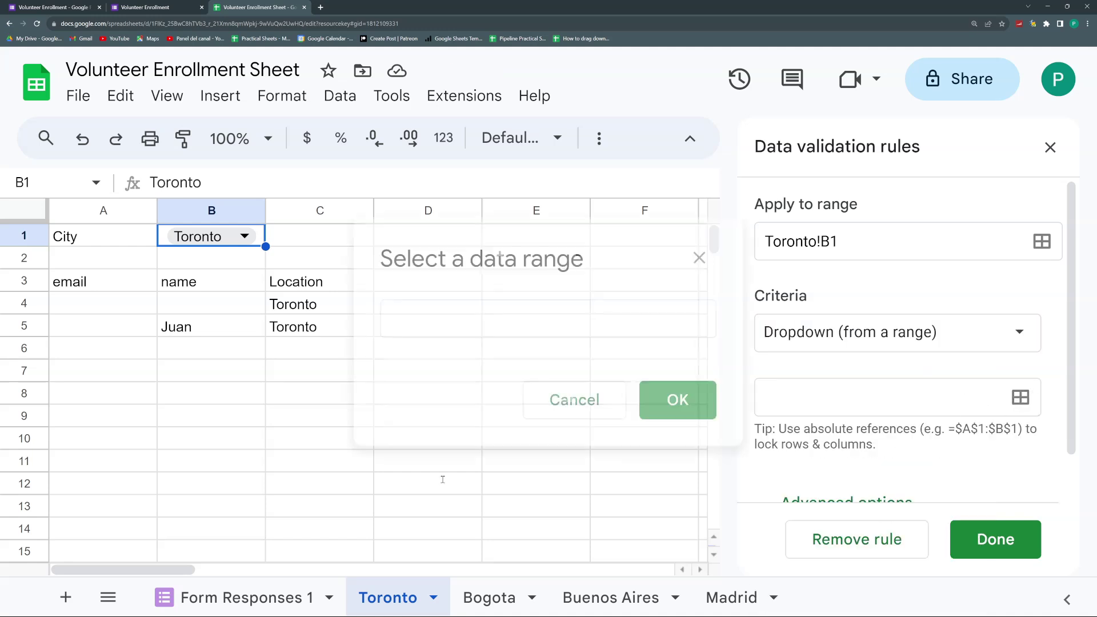
click(224, 606)
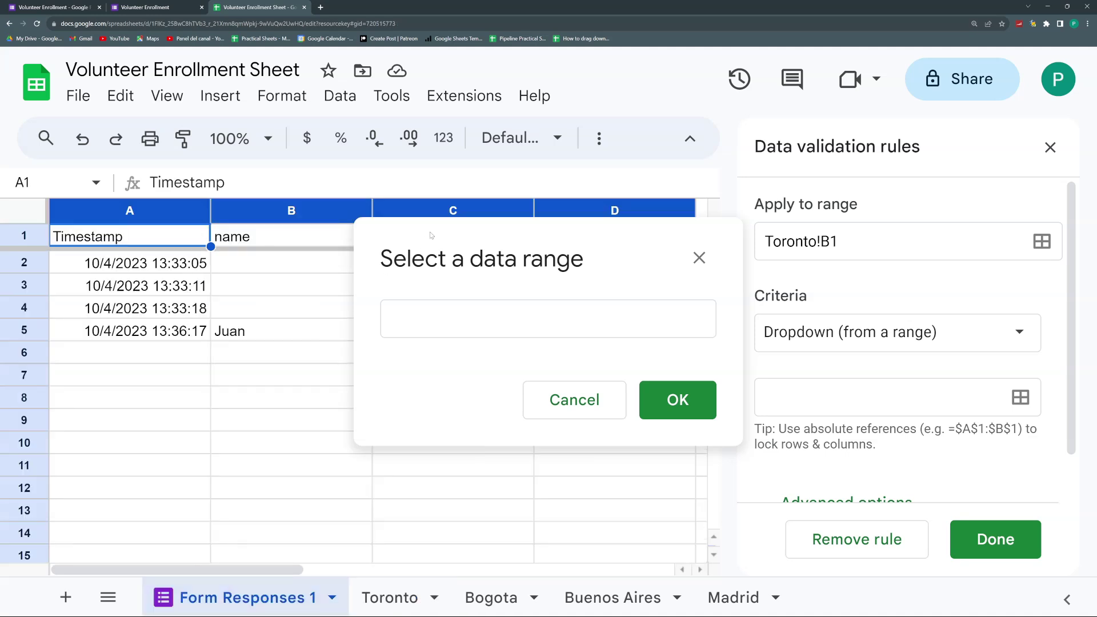
drag(418, 250, 508, 422)
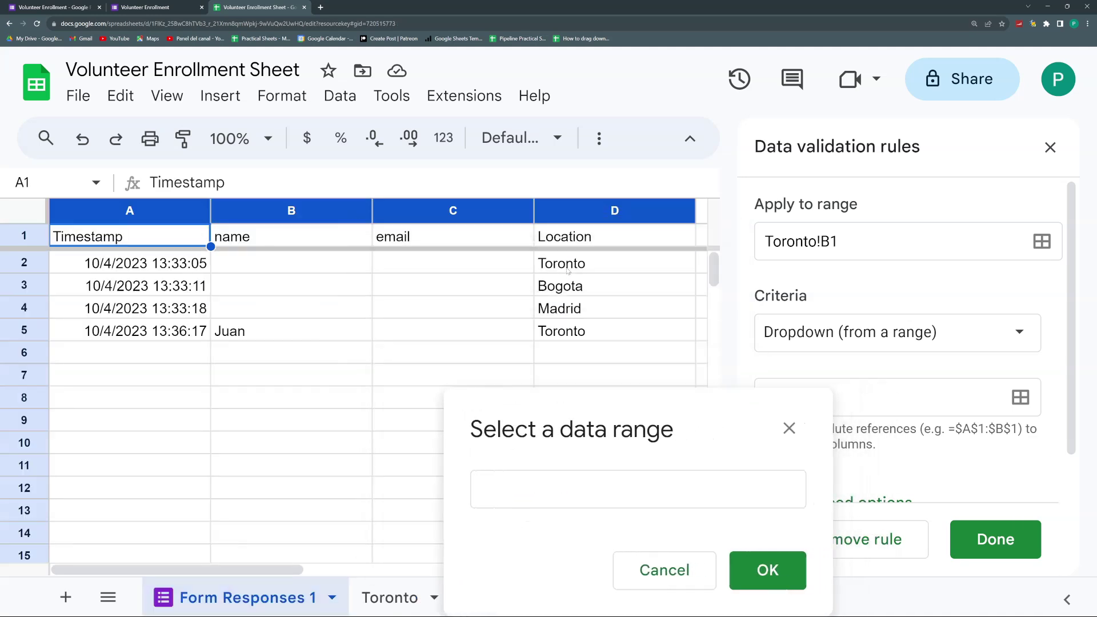
click(568, 271)
click(653, 484)
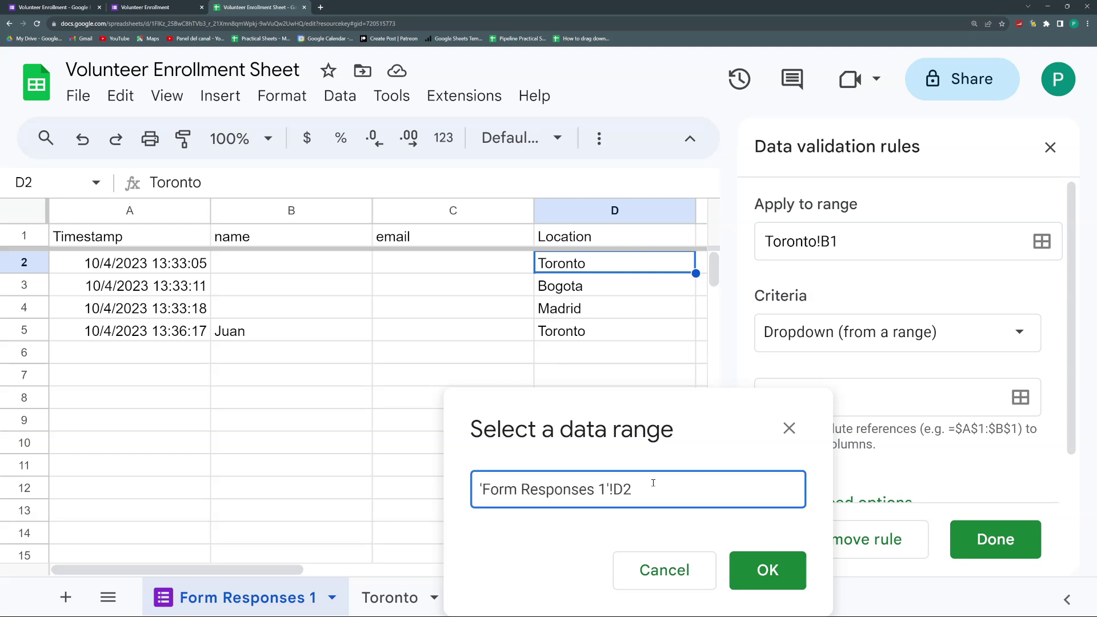
text(:D)
click(767, 570)
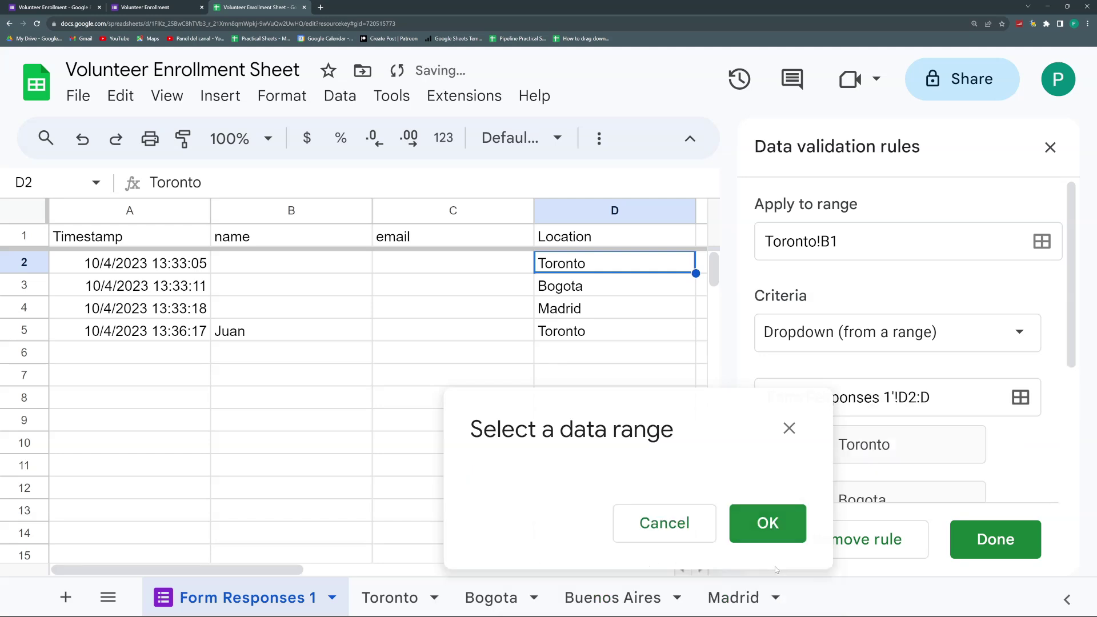
click(978, 538)
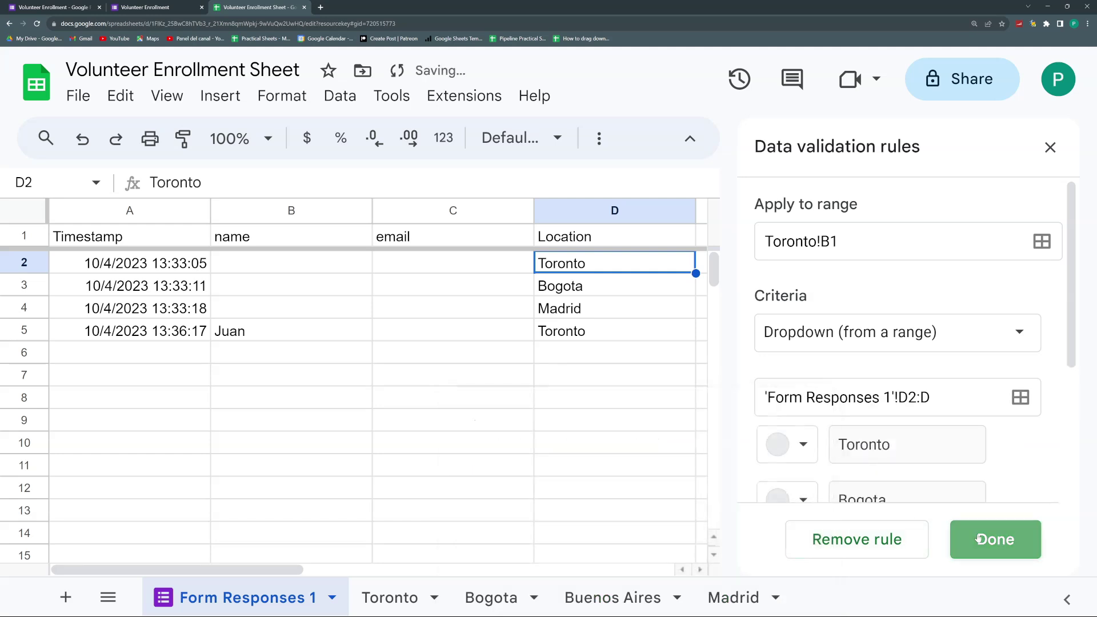
click(1050, 148)
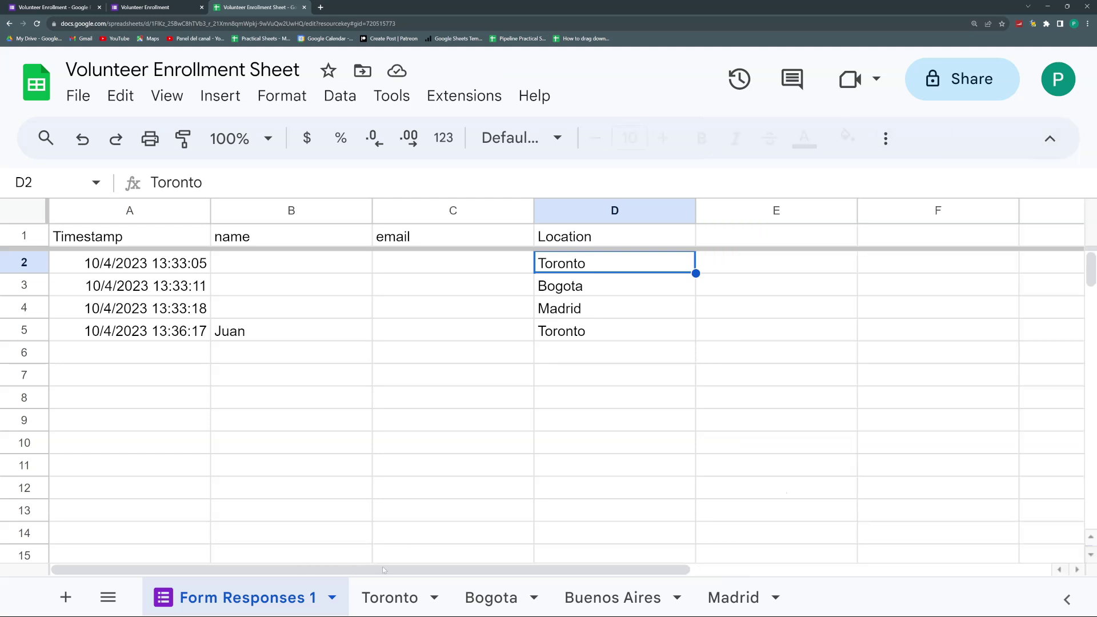
Step: Choose Madrid in the B1 city dropdown on the Toronto sheet
click(371, 598)
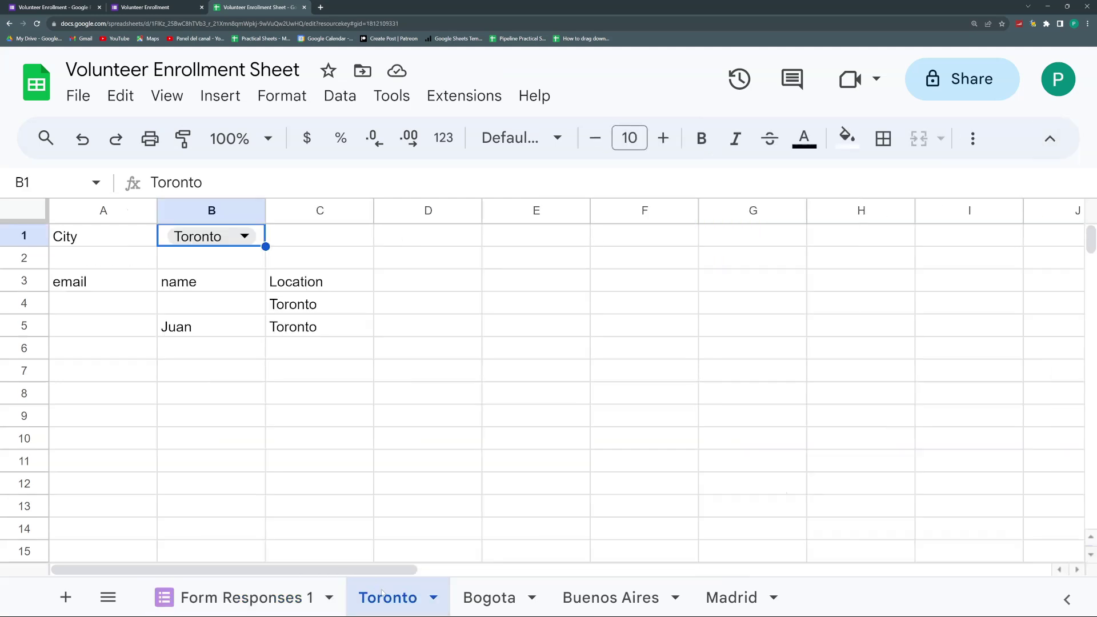
click(244, 236)
click(234, 334)
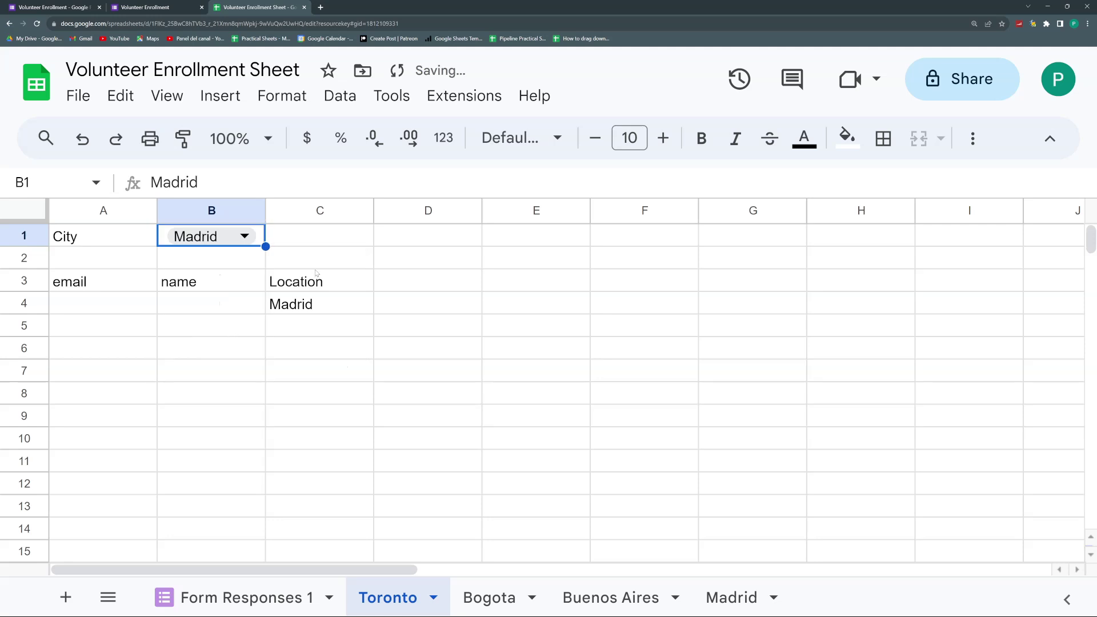
Step: Submit a new enrollment with a volunteer name and location Buenos Aires
click(166, 8)
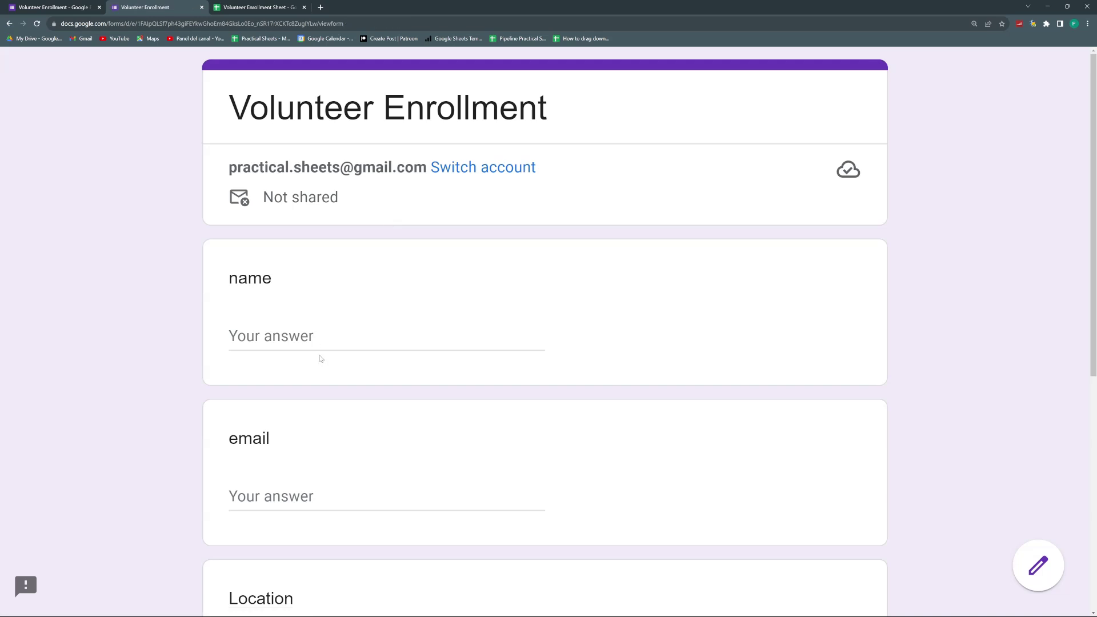
click(318, 336)
text(Pedro)
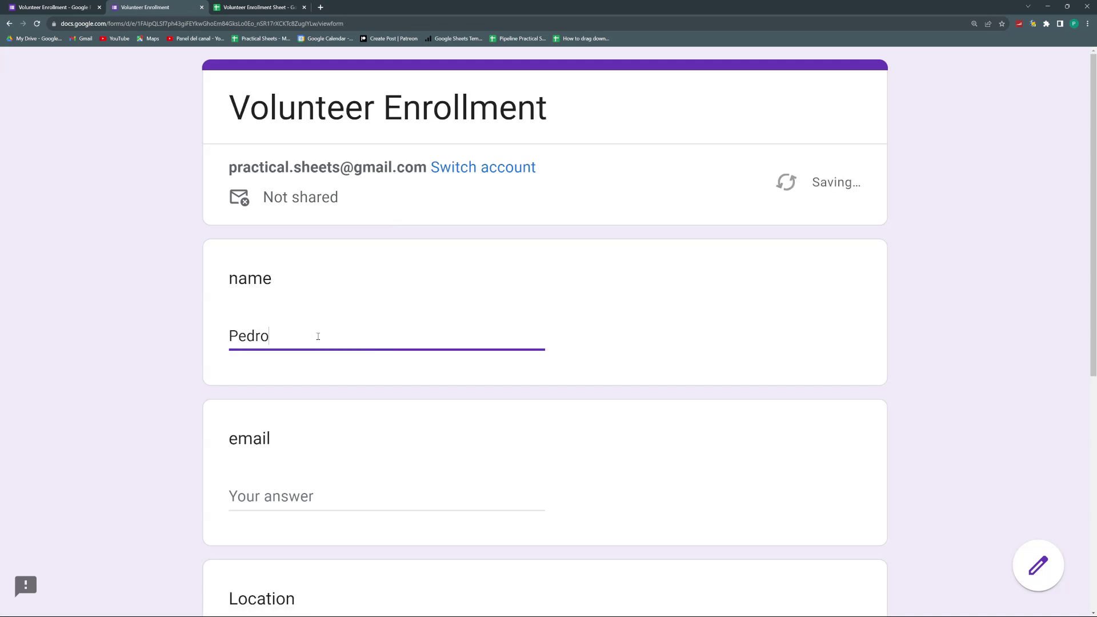
key(Tab)
scroll(322, 447, down, 8)
click(239, 326)
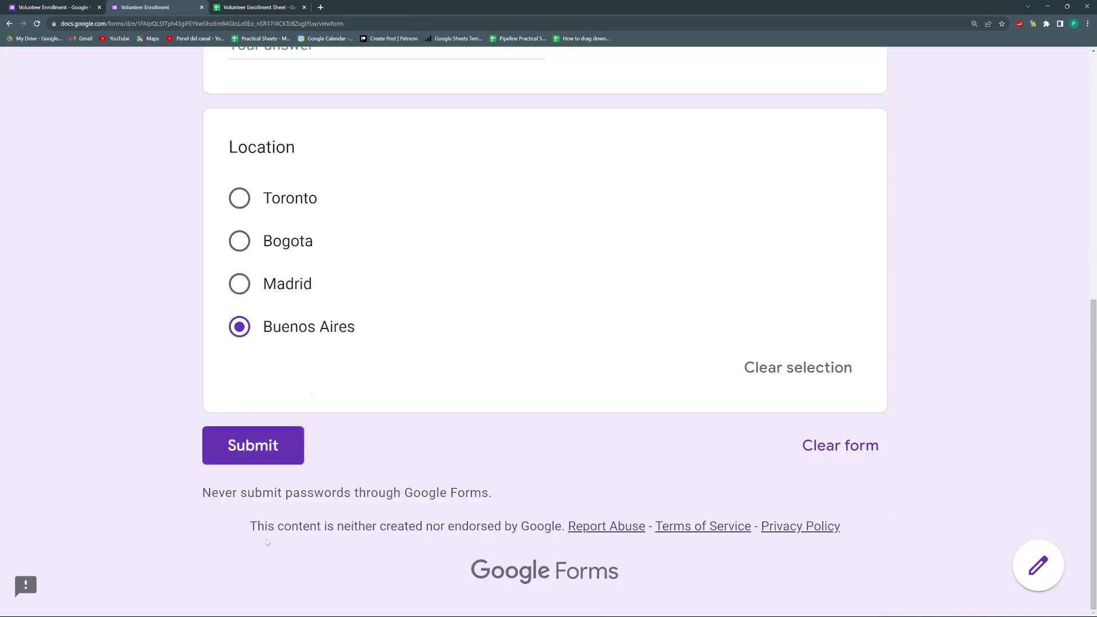
click(252, 445)
click(243, 4)
Step: Select Buenos Aires in B1 and widen column B to fit it
click(247, 235)
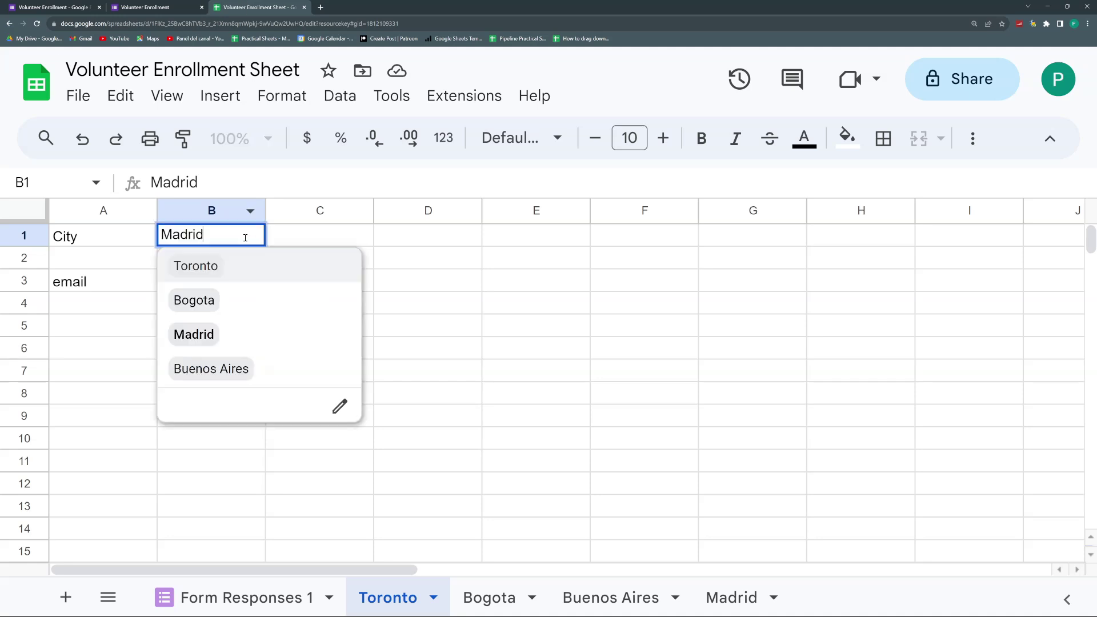
click(212, 369)
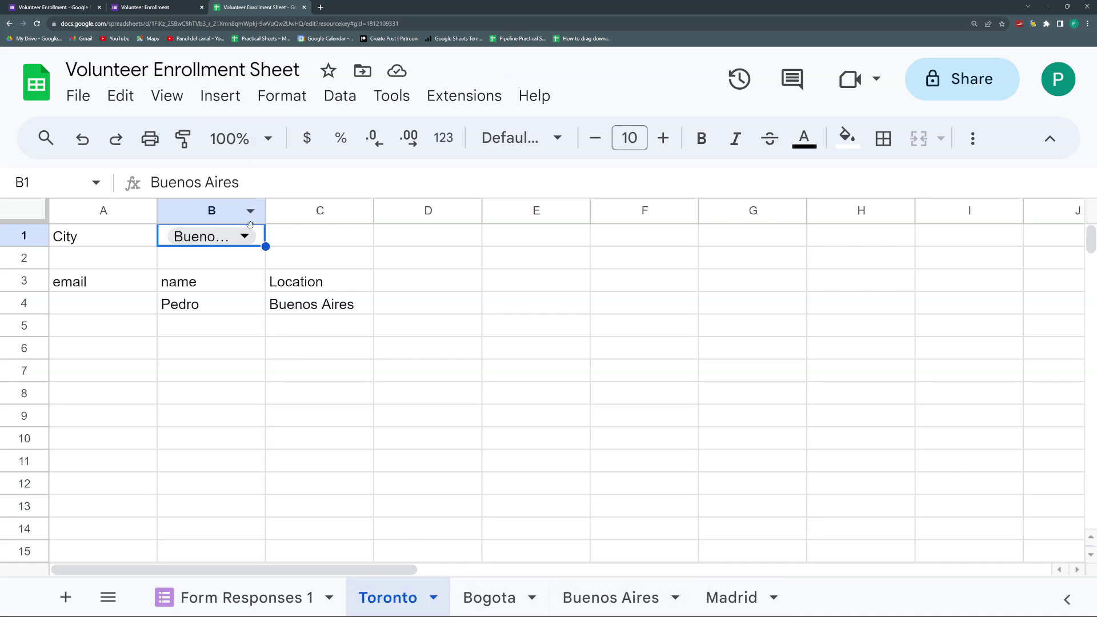
drag(265, 211, 314, 211)
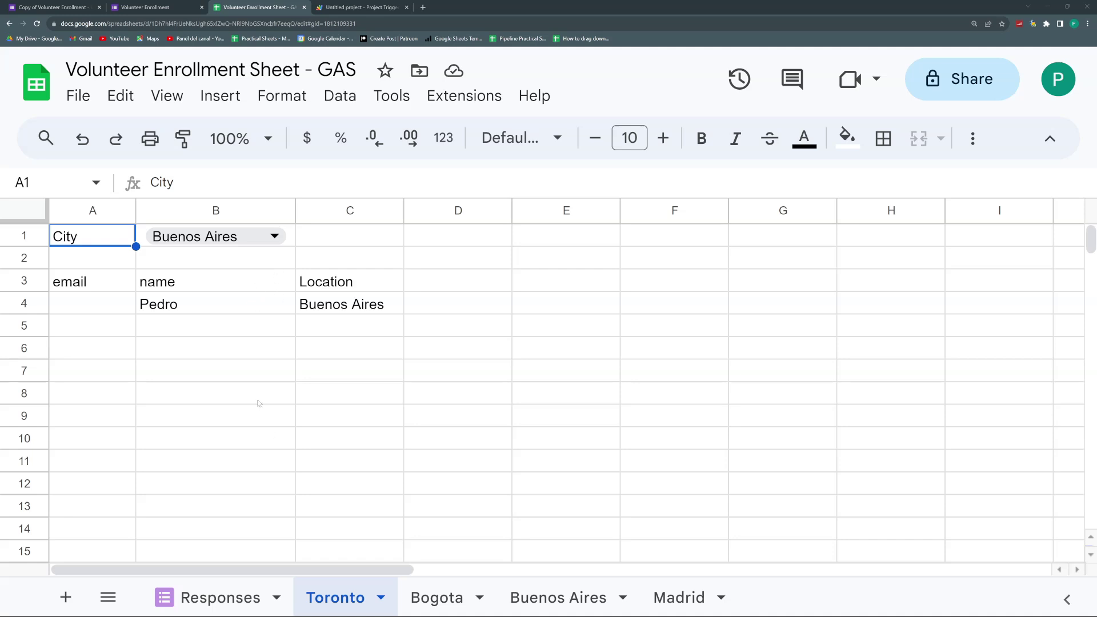
Step: Undo the accidental overwrite of B4 so the Buenos Aires query results return
click(207, 320)
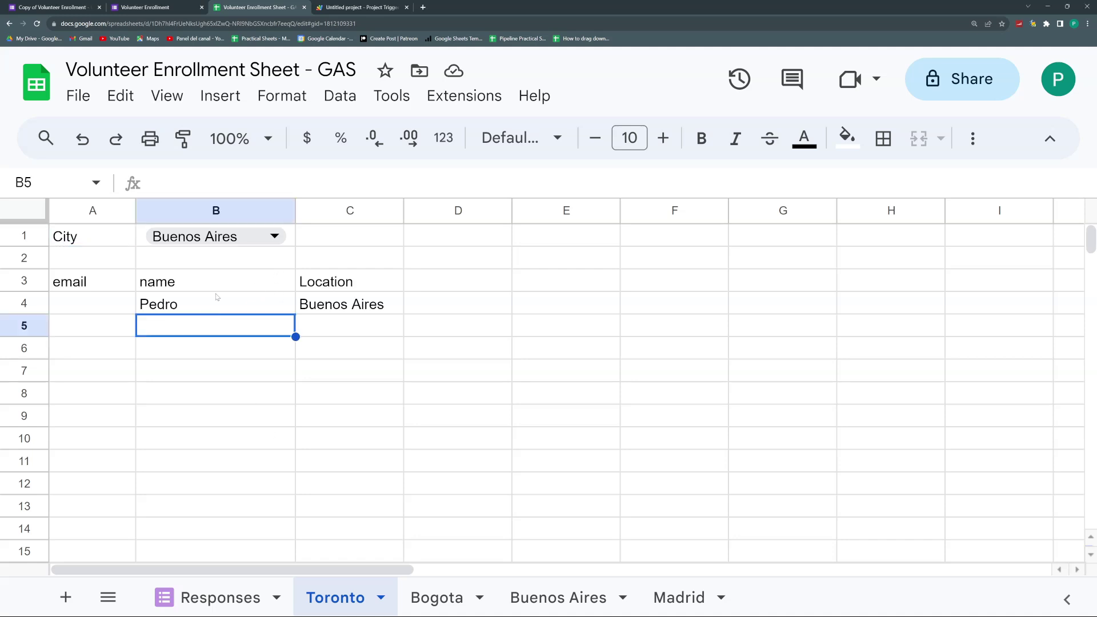
click(217, 297)
key(Right)
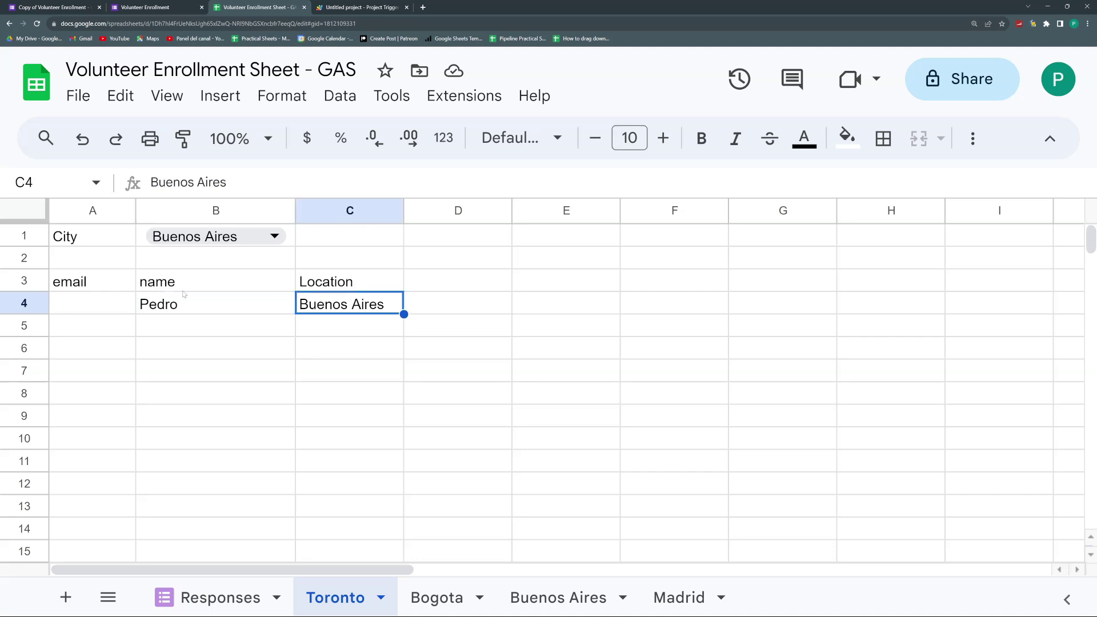
click(77, 287)
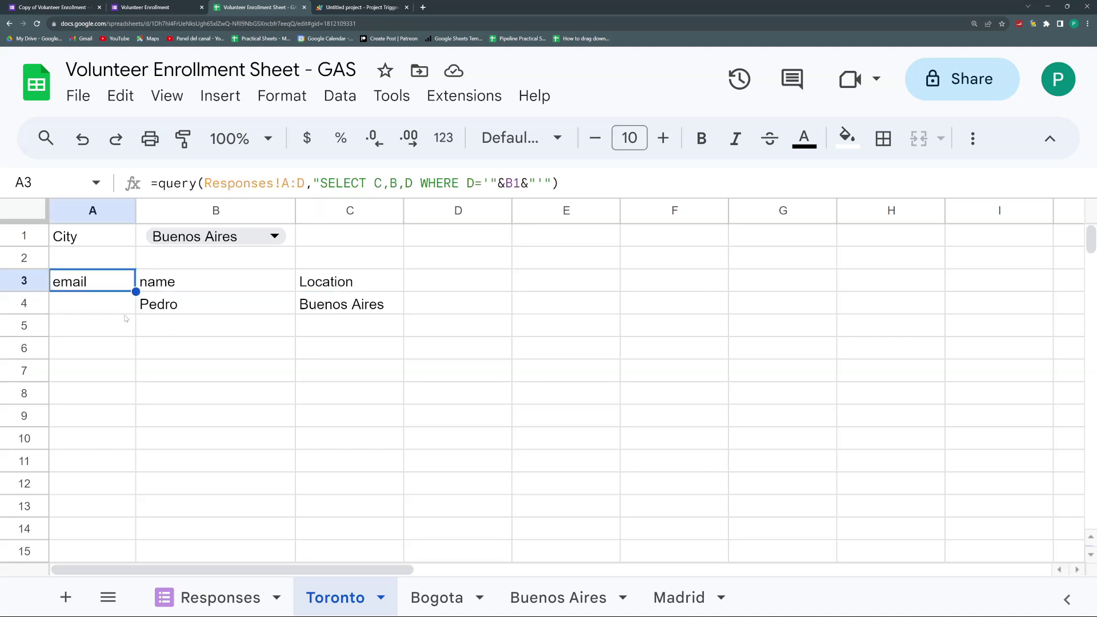
click(156, 306)
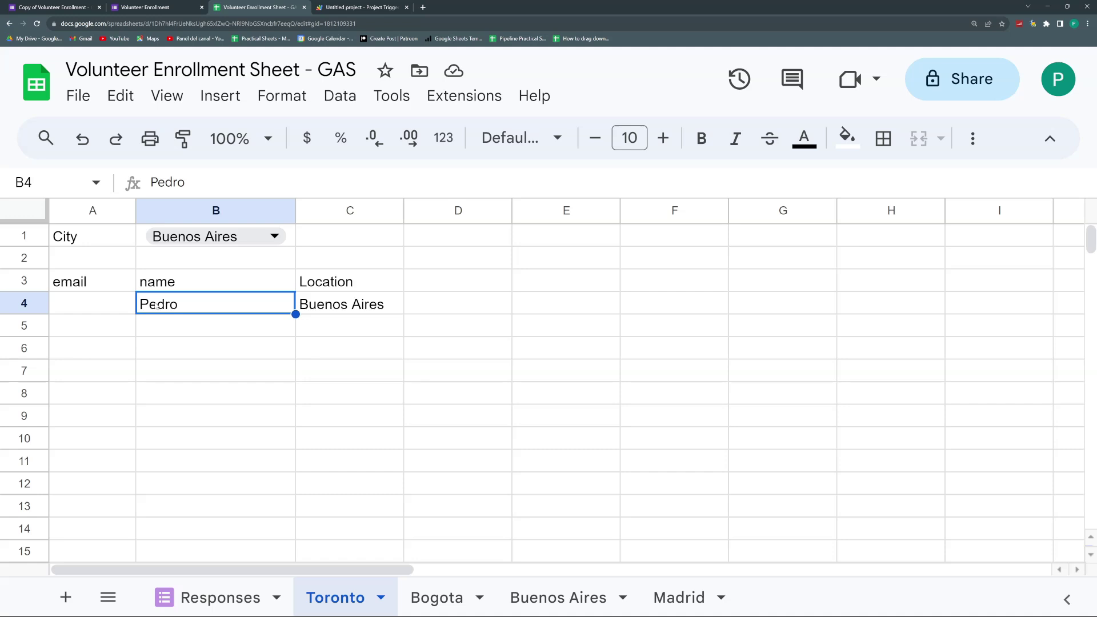
text(Juan)
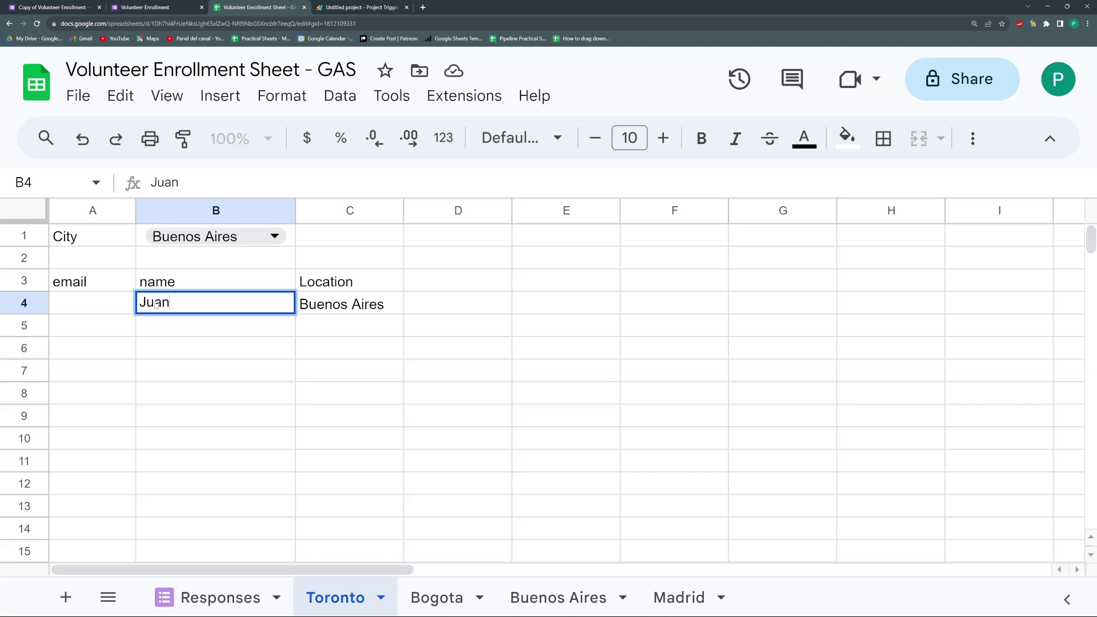
key(Return)
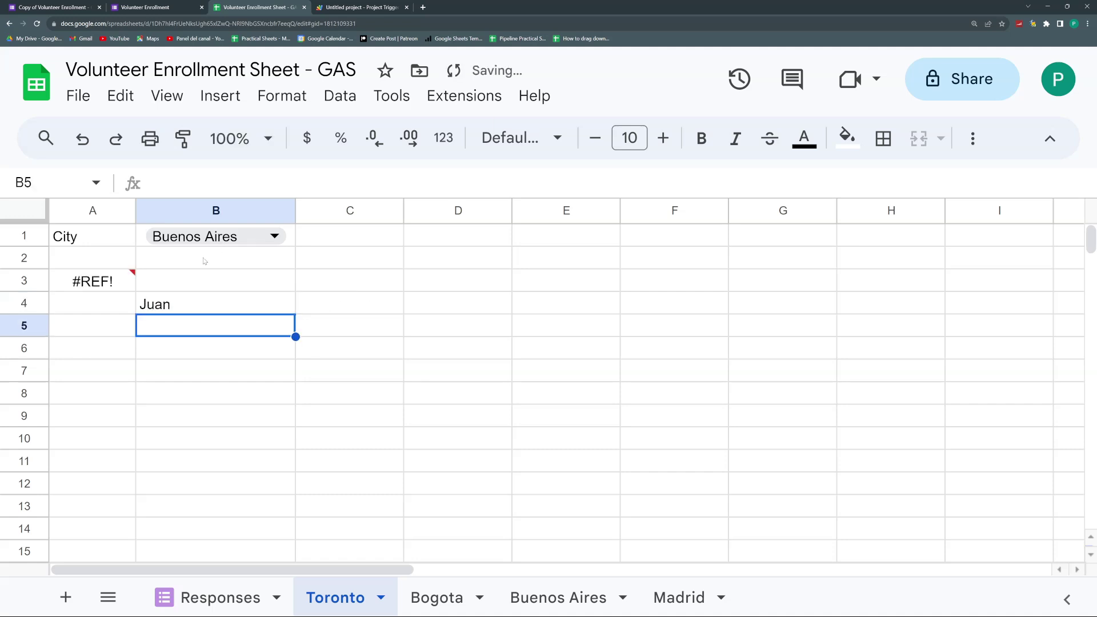
key(ctrl+z)
click(263, 323)
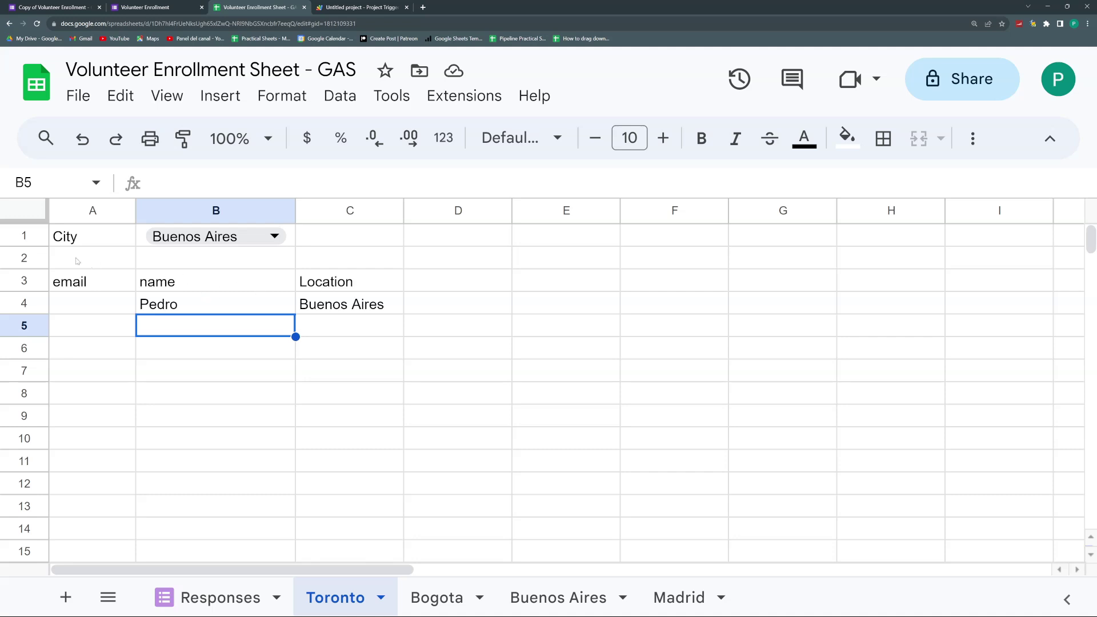
Step: Delete the top two city-picker rows and clear the broken #REF! formula in A1
drag(24, 246, 24, 269)
key(ctrl+alt+minus)
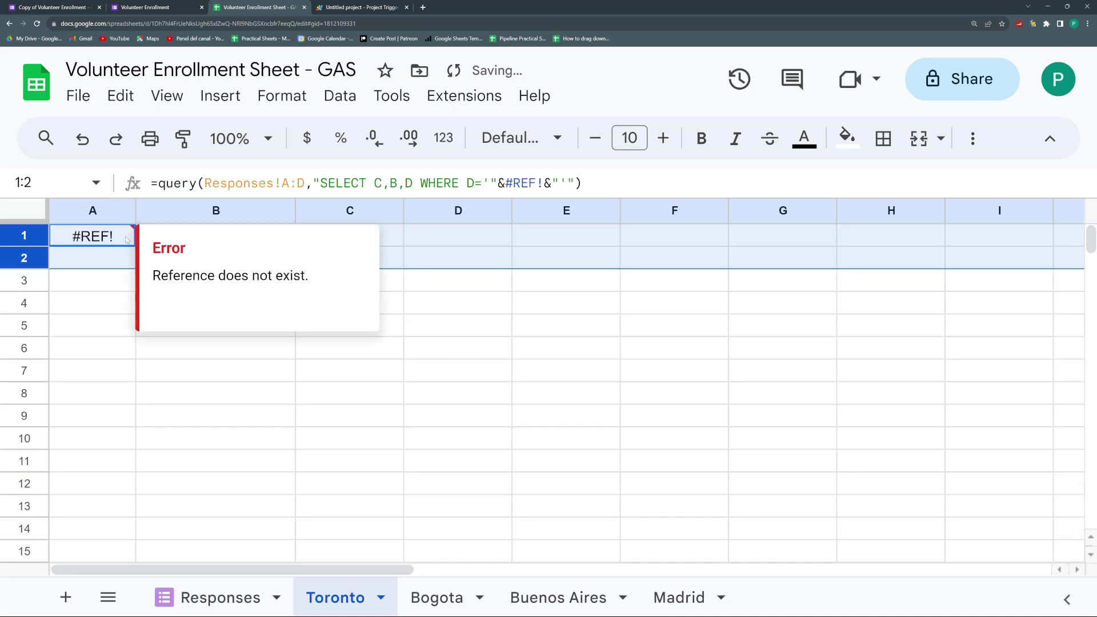
click(89, 235)
key(Delete)
Step: Paste the Responses headers A1:D1 (Timestamp, name, email, Location) into Toronto's row 1
click(246, 597)
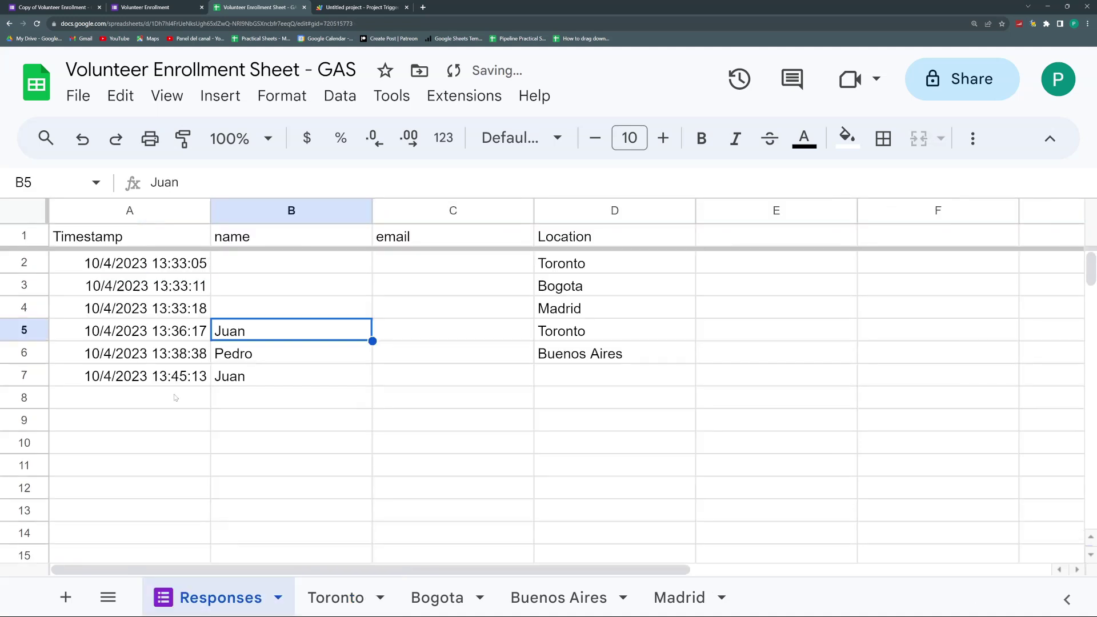
drag(148, 235, 558, 241)
key(ctrl+c)
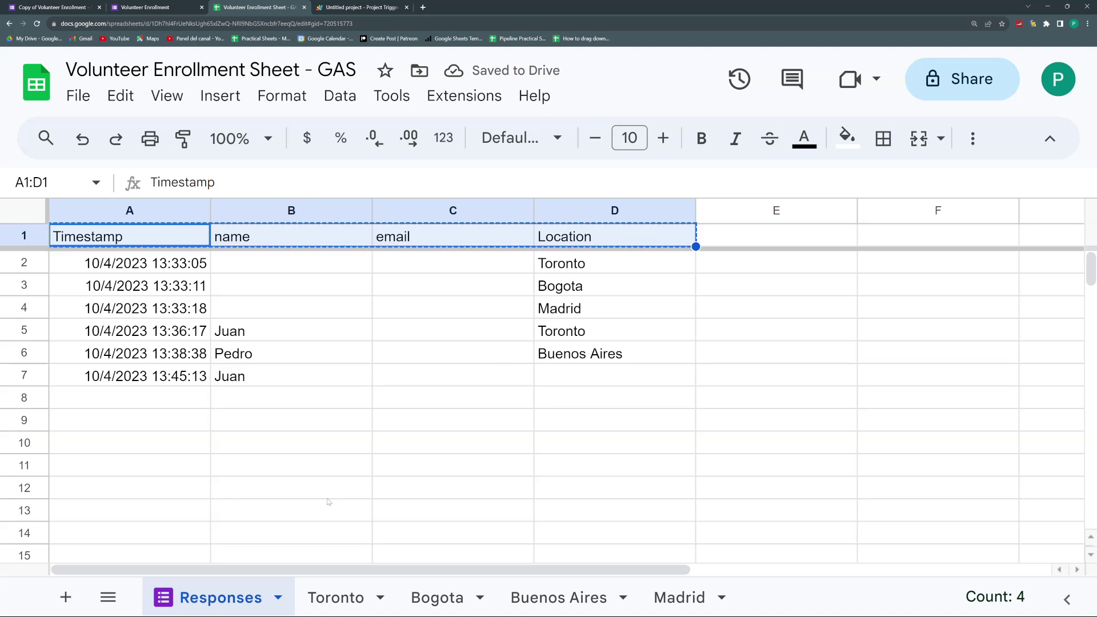
click(333, 597)
key(ctrl+v)
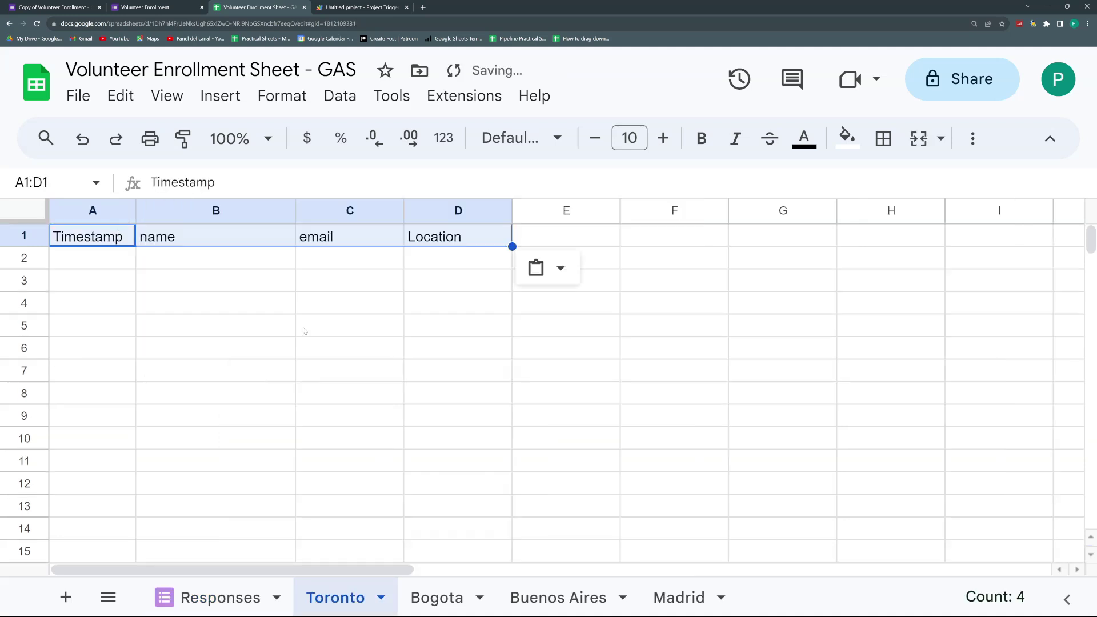
click(457, 325)
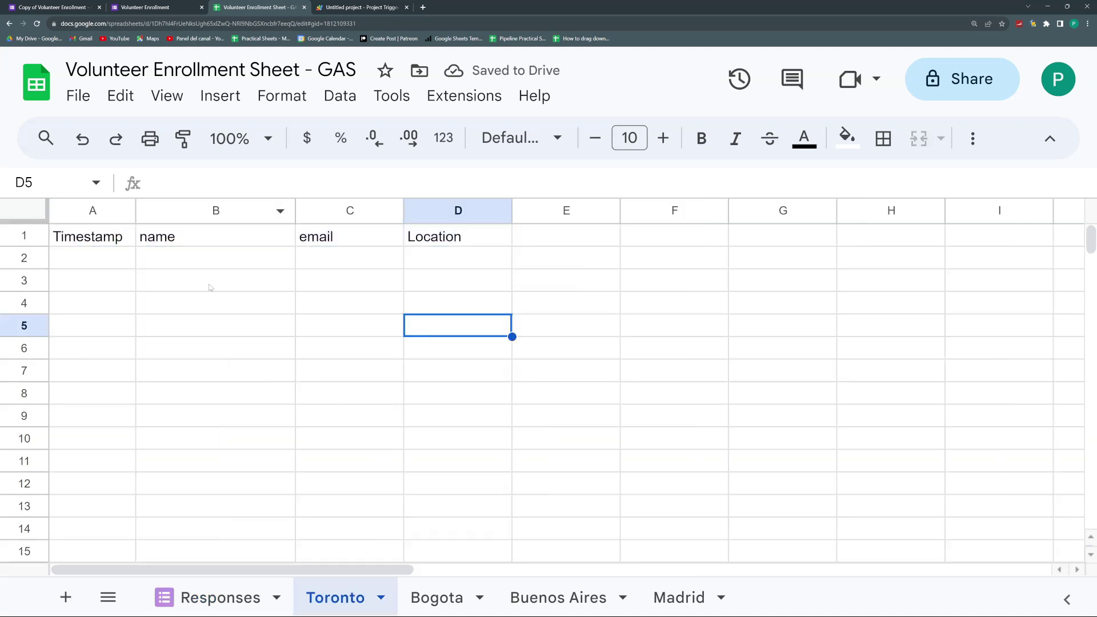
Step: Close the old untitled script and create a new Apps Script project from Extensions
click(351, 6)
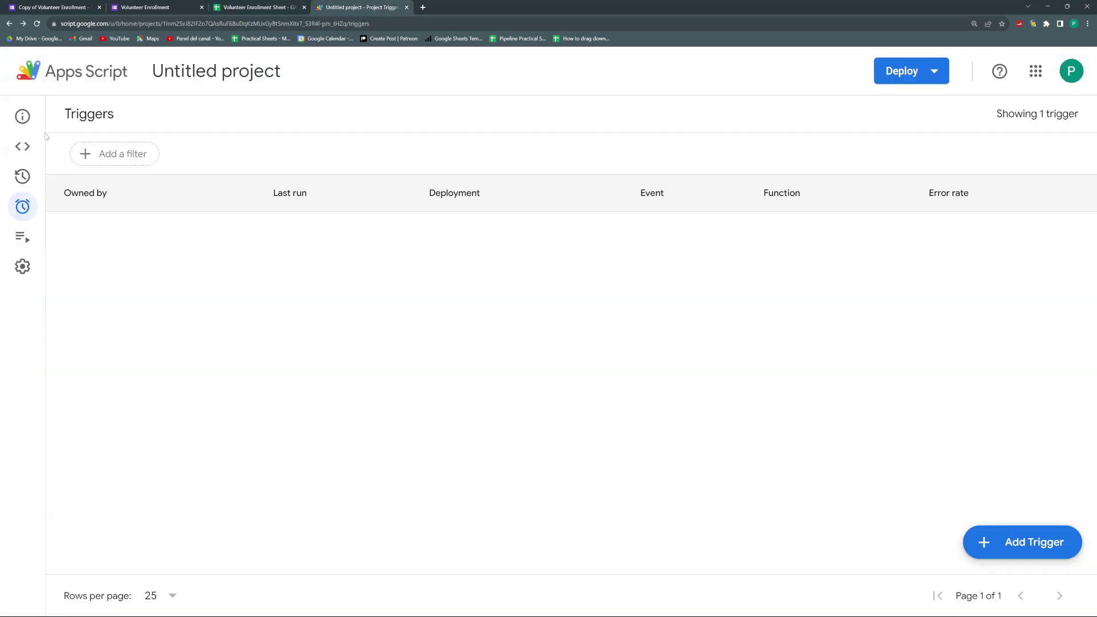
click(406, 7)
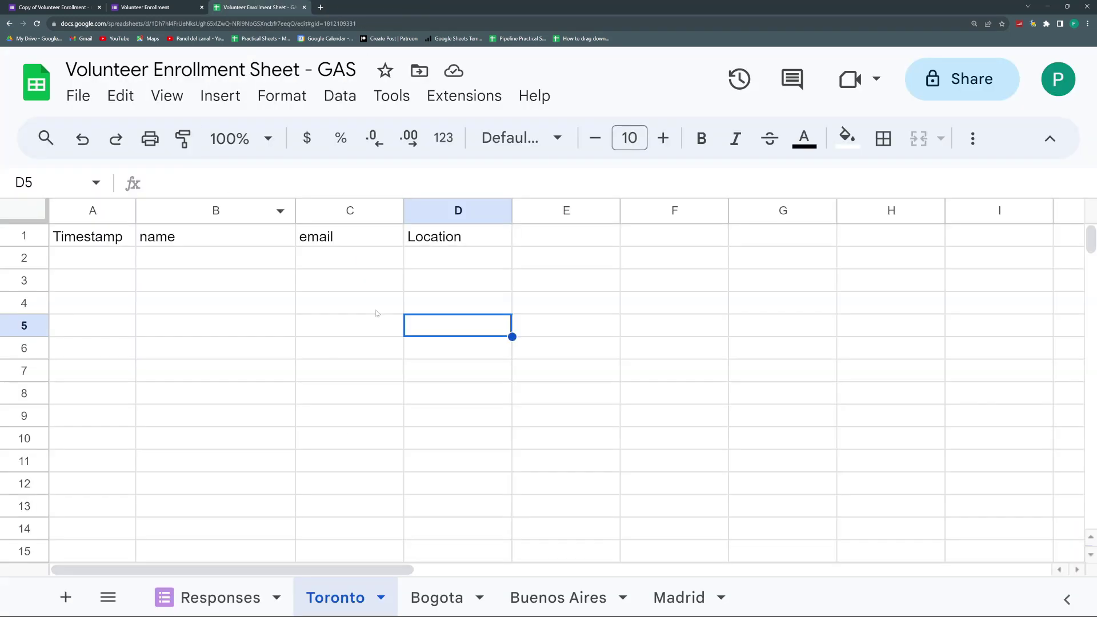
click(464, 95)
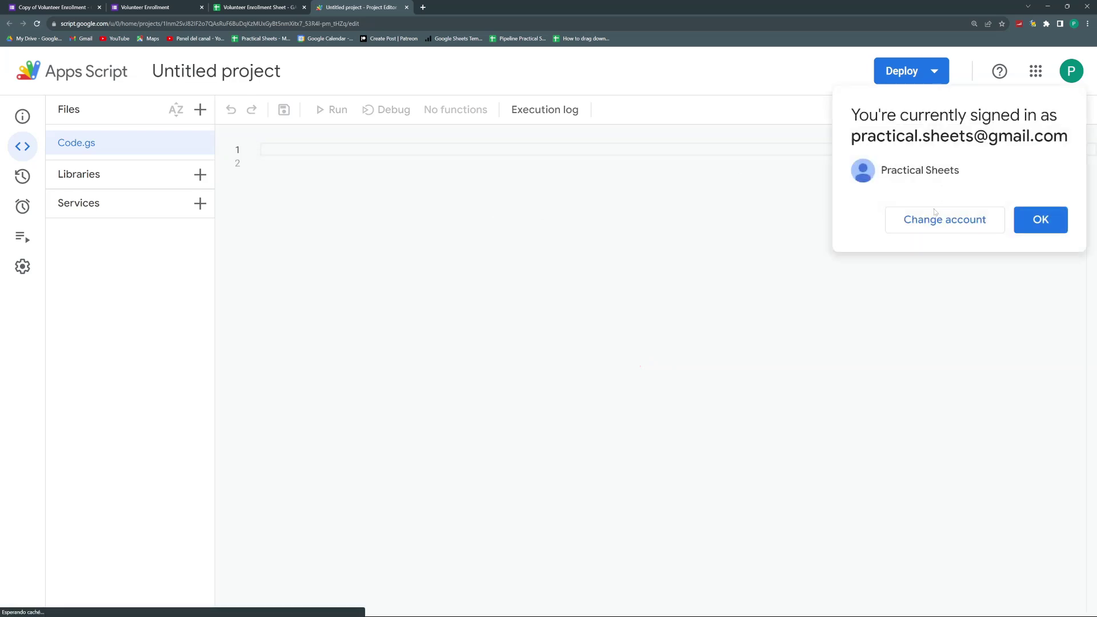
click(1038, 222)
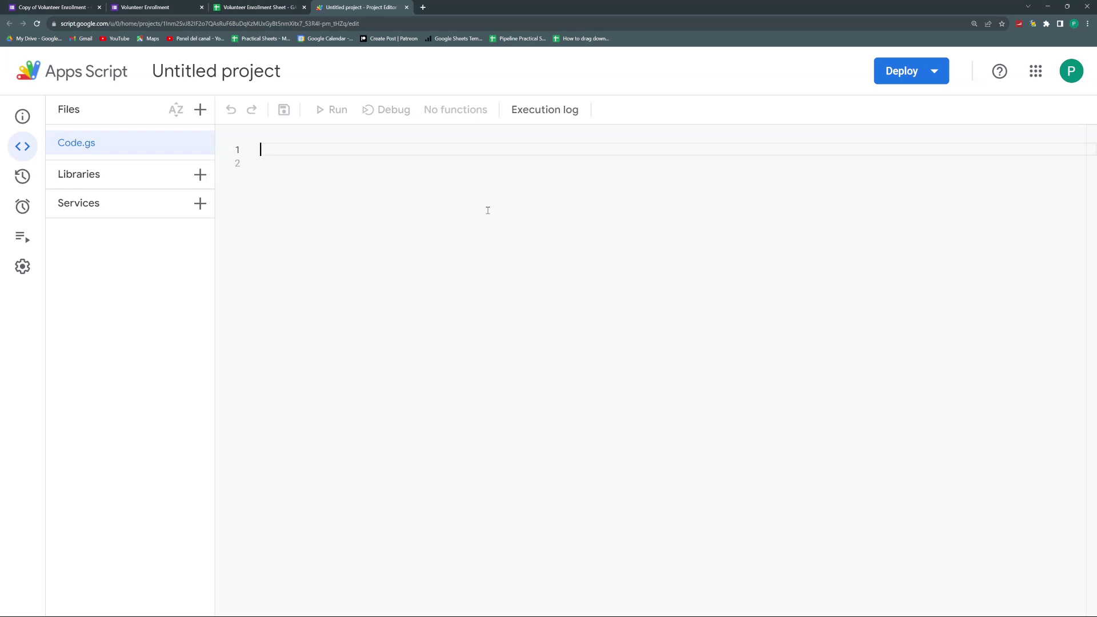
Step: Enter an empty function categorizeResponses(e) { } in Code.gs
key(ctrl+v)
key(shift+Home)
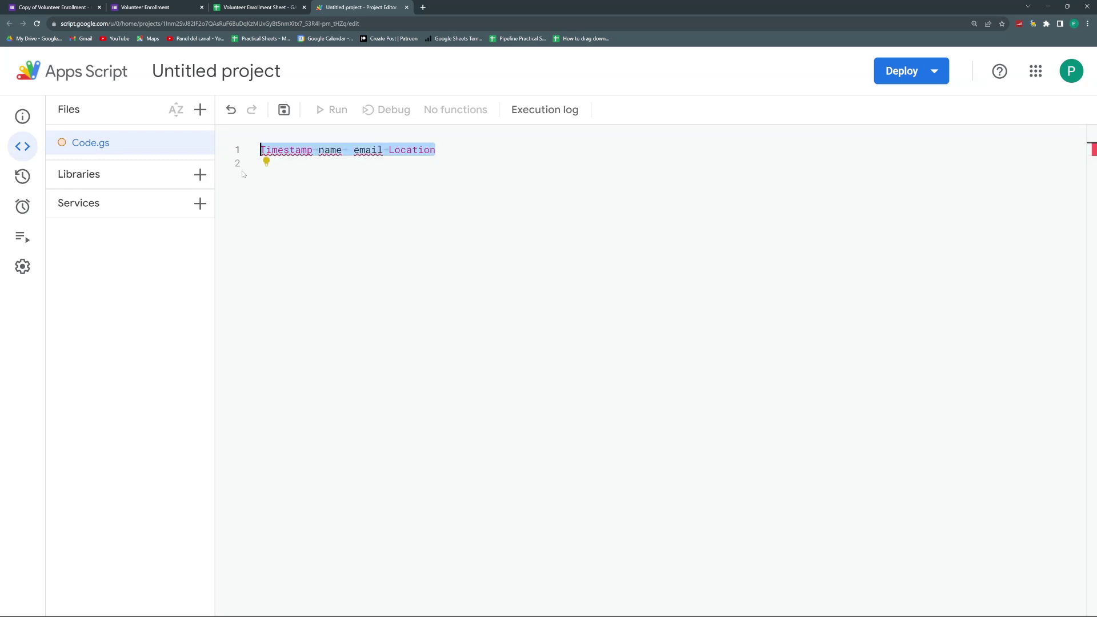
key(super+v)
click(337, 268)
click(403, 162)
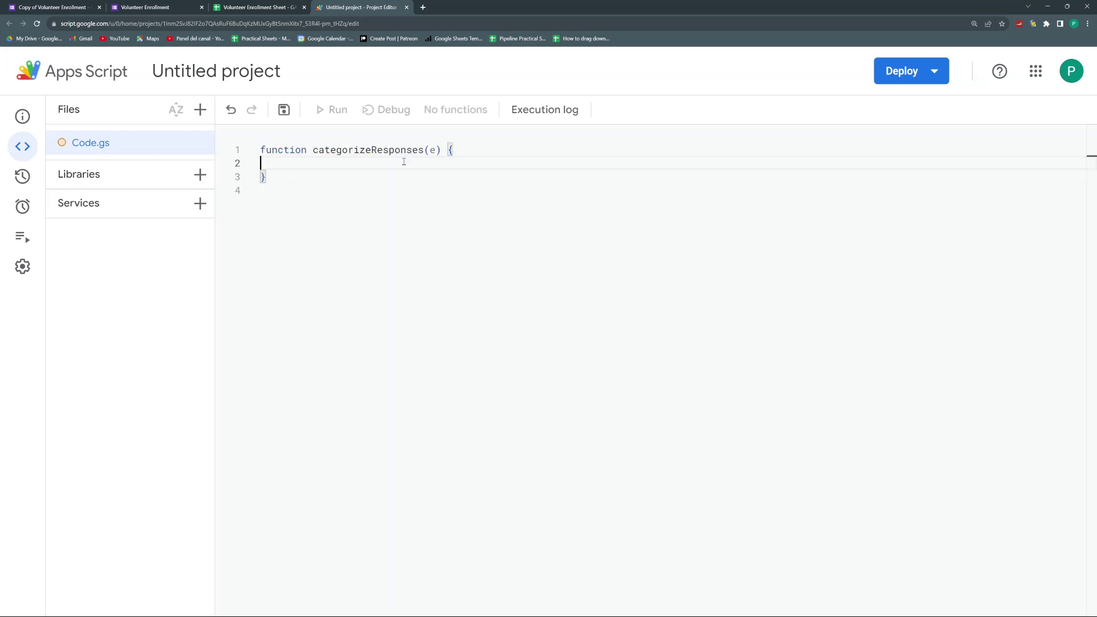
key(ctrl+plus)
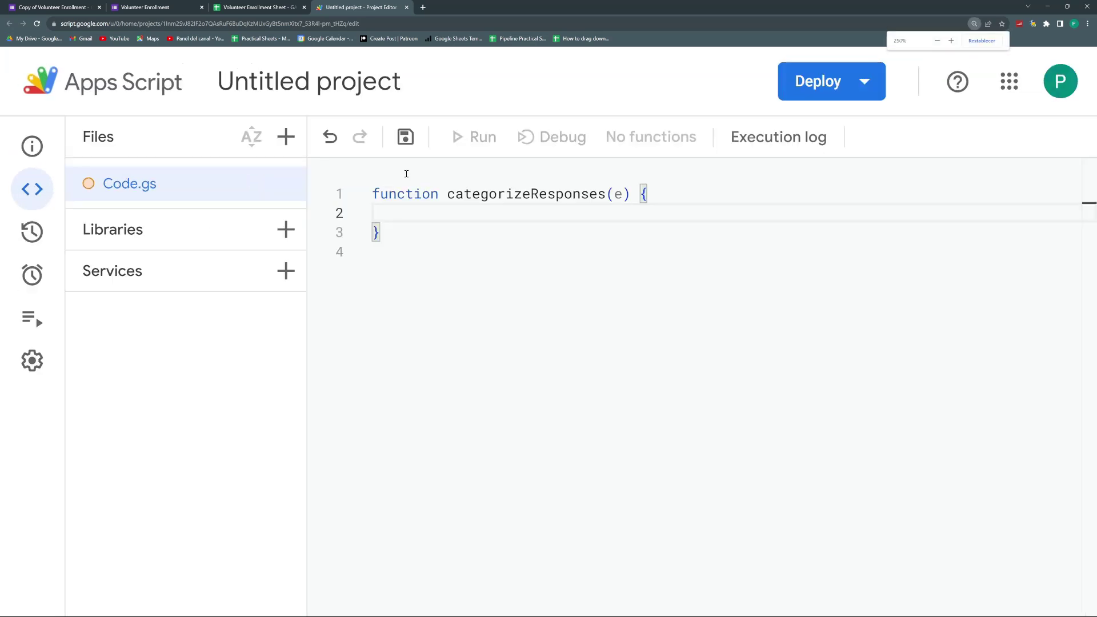
double_click(618, 194)
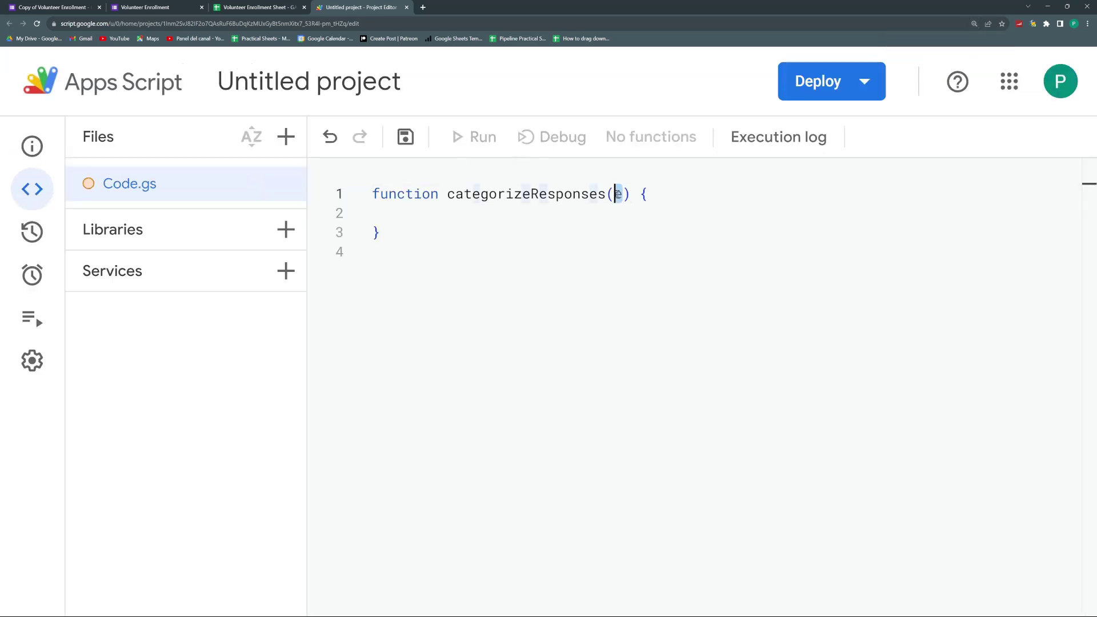
click(537, 213)
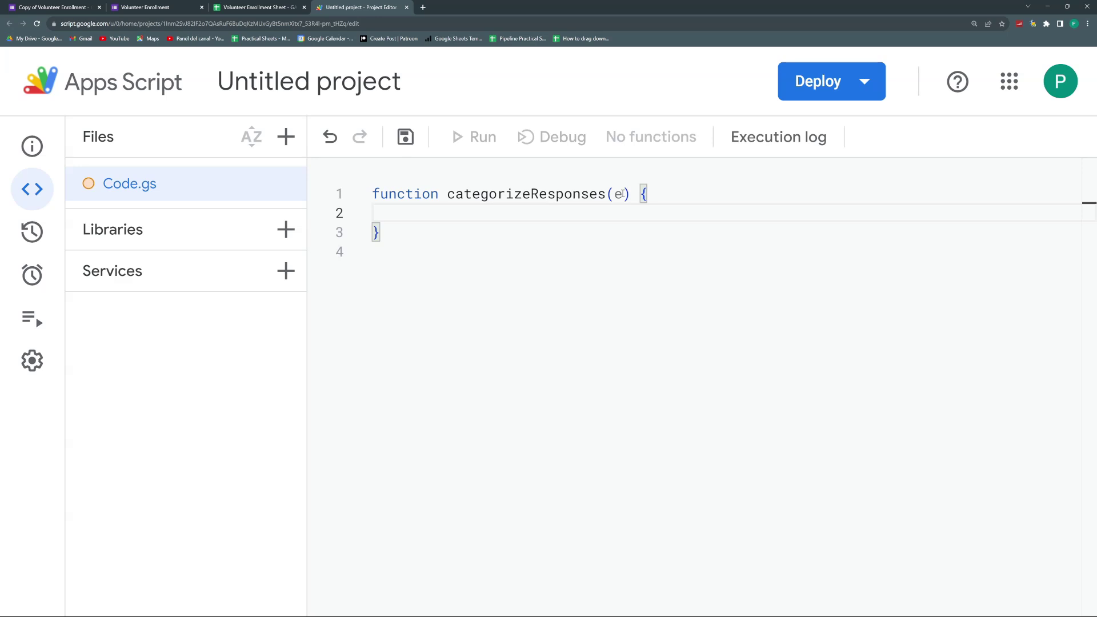
double_click(619, 194)
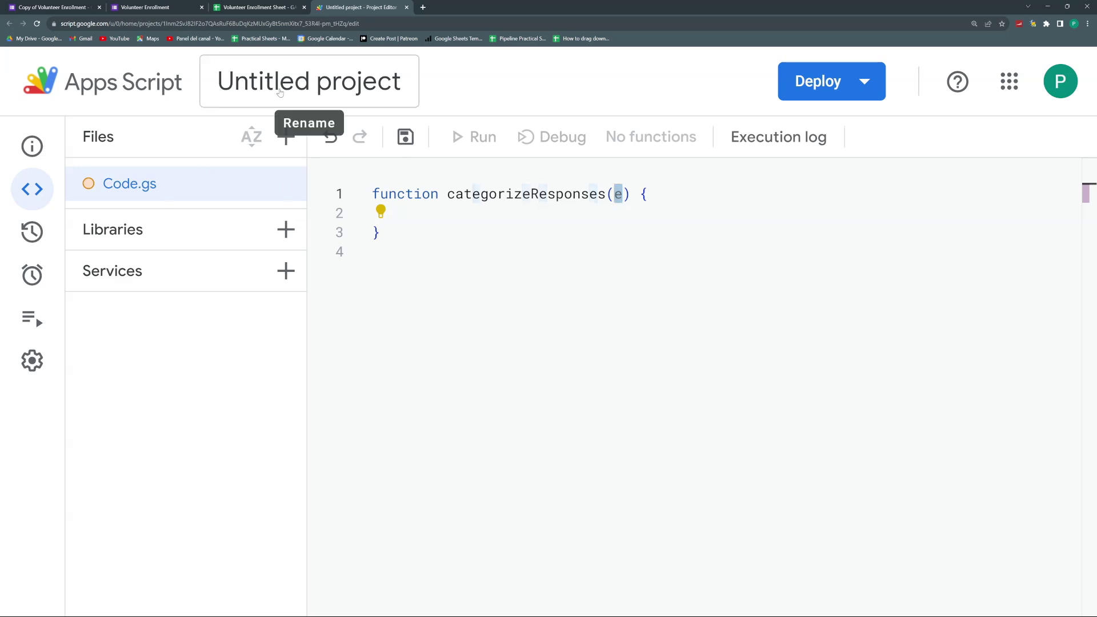
Step: Rename the project to 'Categorize Responses' and save it
click(279, 86)
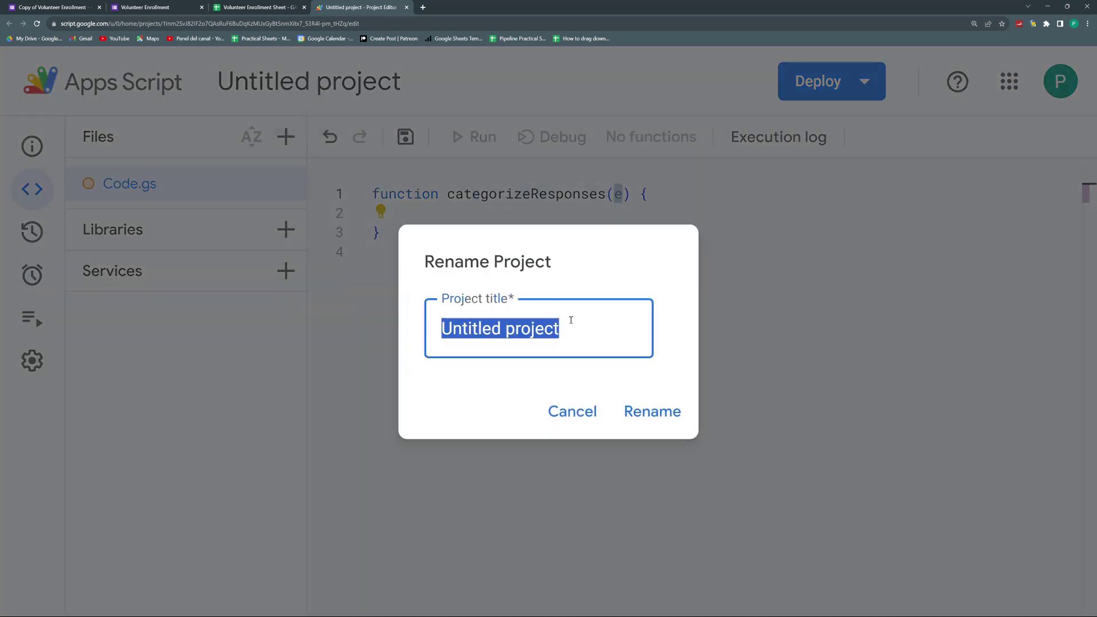
text(Ca)
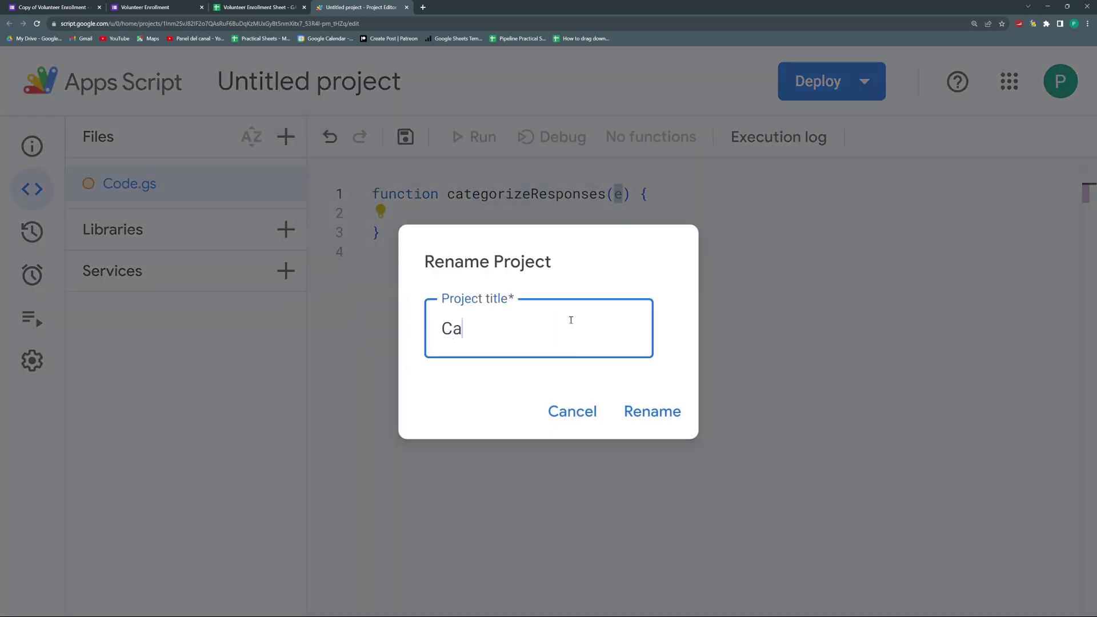
text(tegorize Responses)
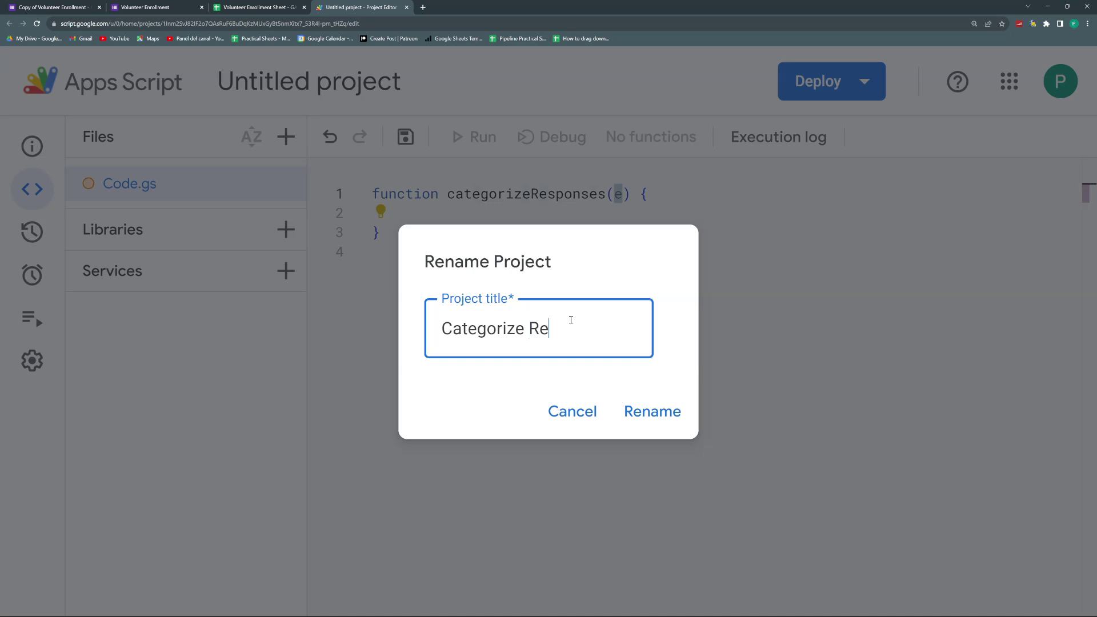
click(651, 419)
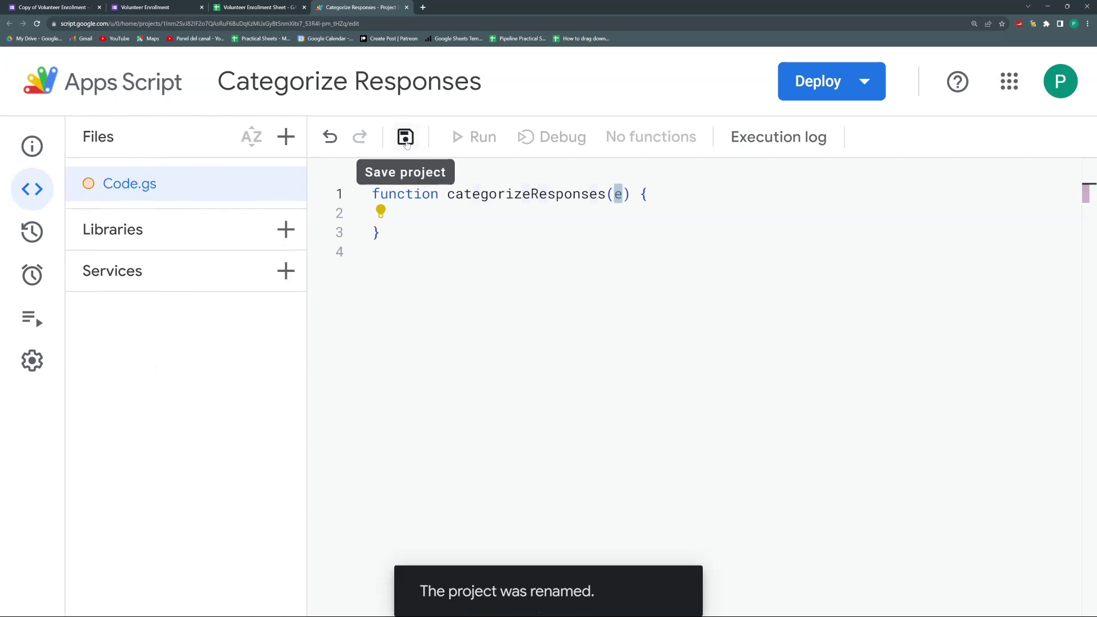
click(406, 139)
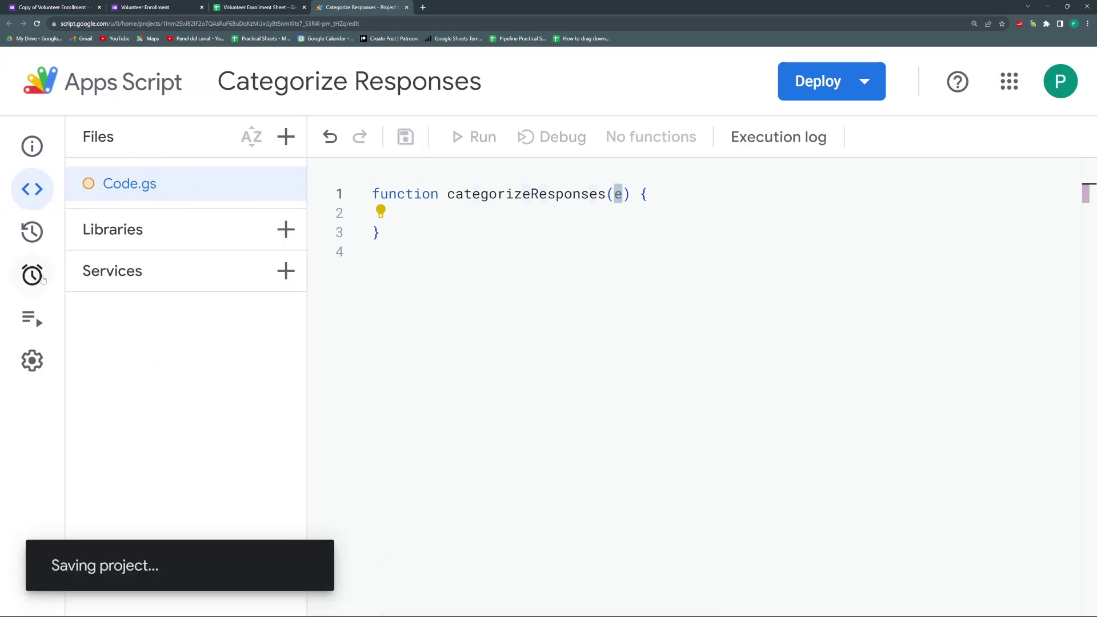
Step: Add a trigger running categorizeResponses from spreadsheet On form submit
click(44, 277)
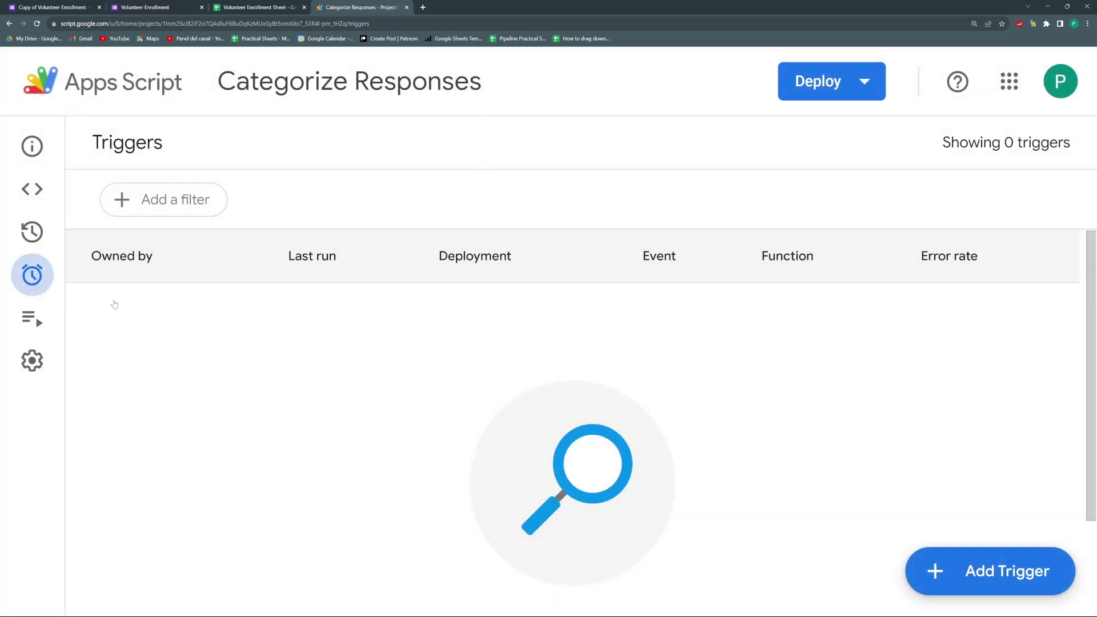
click(960, 572)
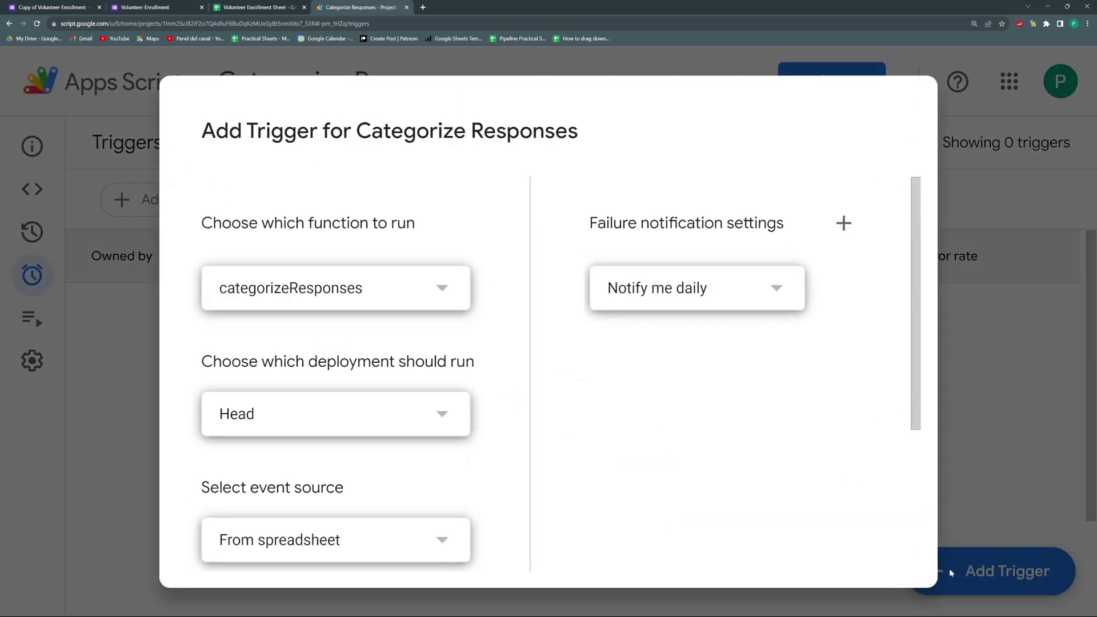
scroll(408, 358, down, 4)
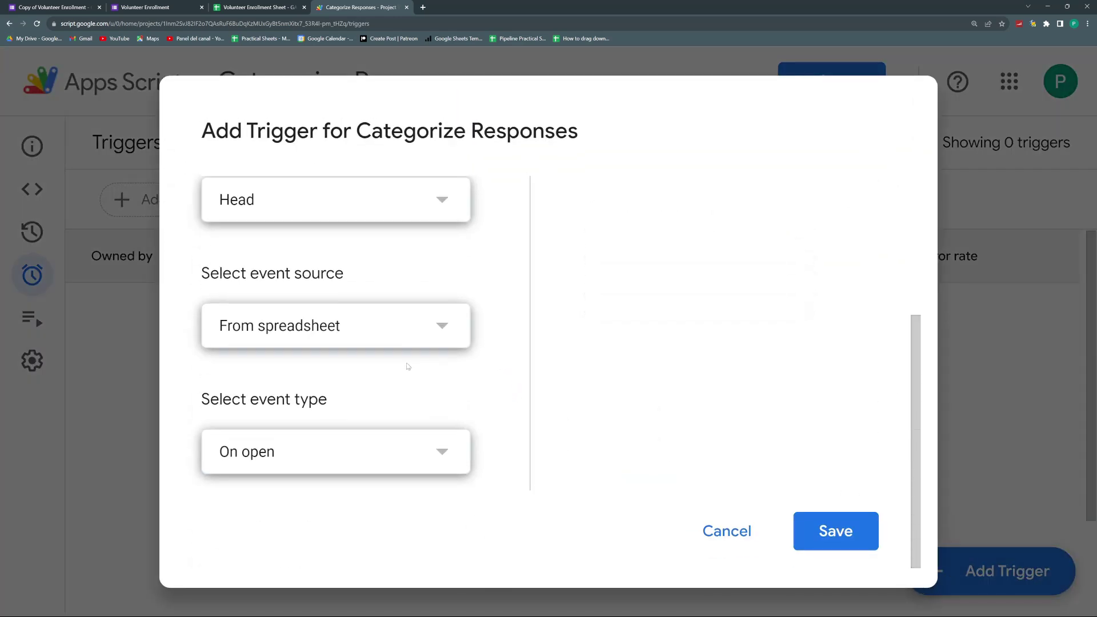
click(371, 453)
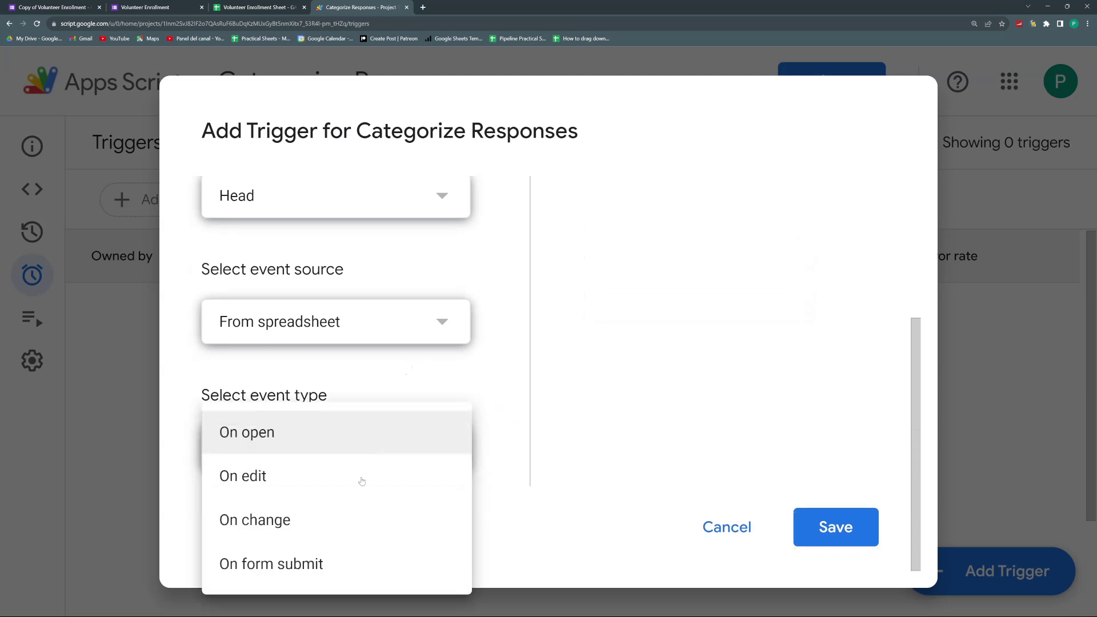
click(331, 567)
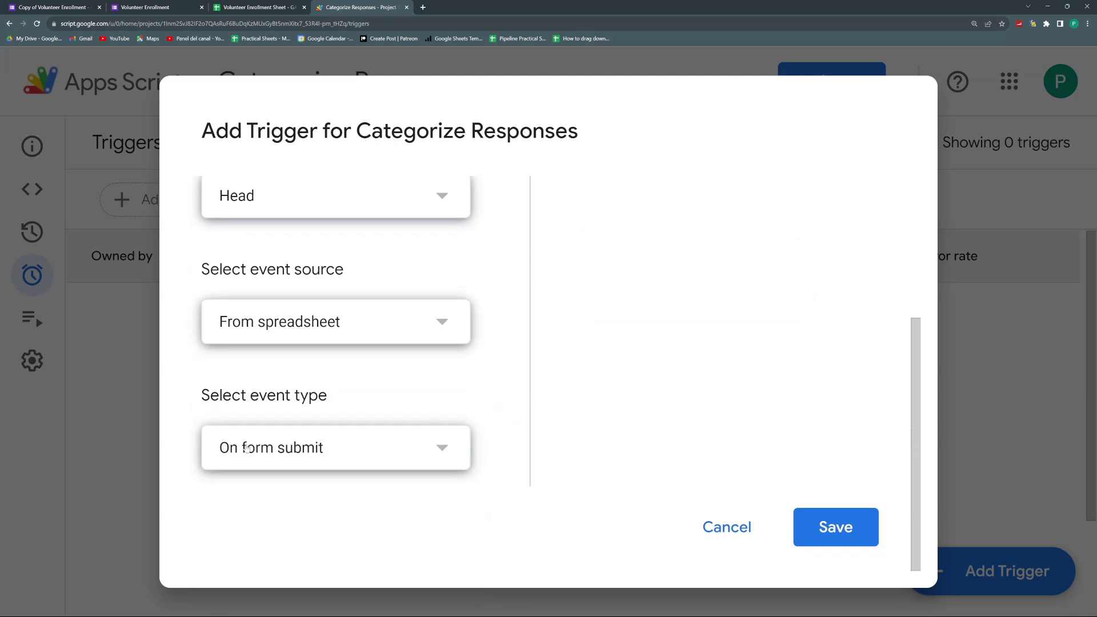
click(849, 534)
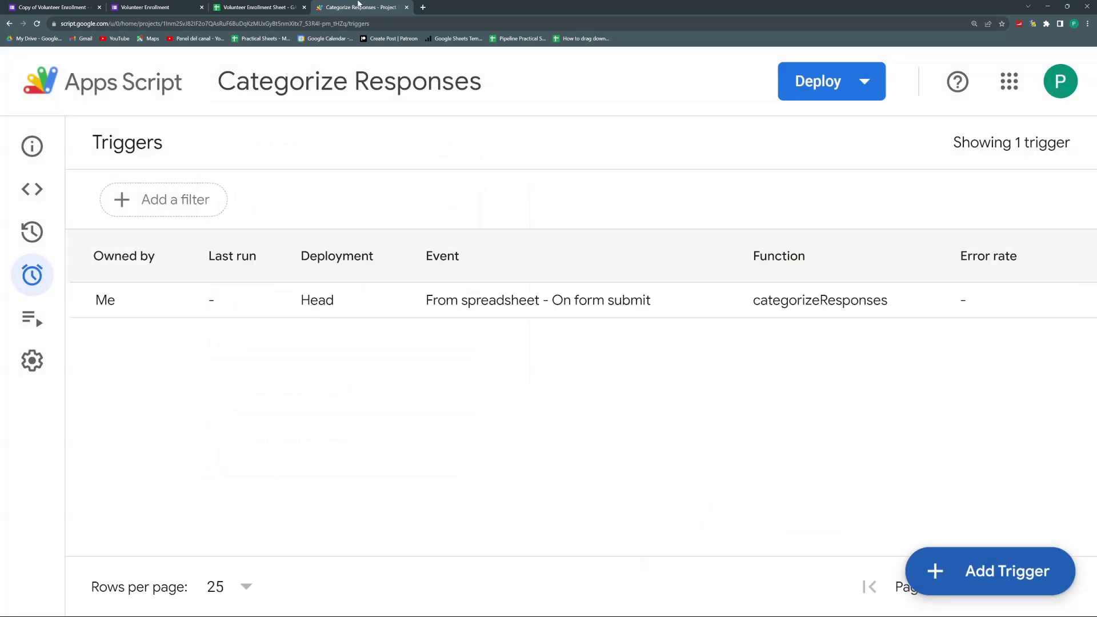
Step: Begin the function body with an indented e.range on line 2
key(alt+Left)
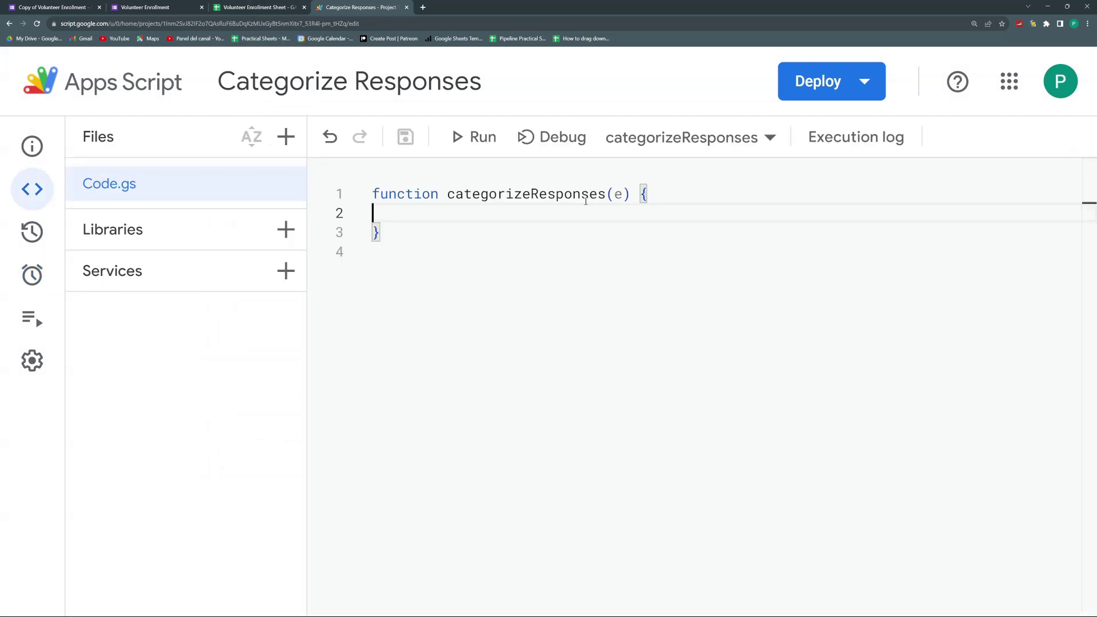
key(ctrl+plus)
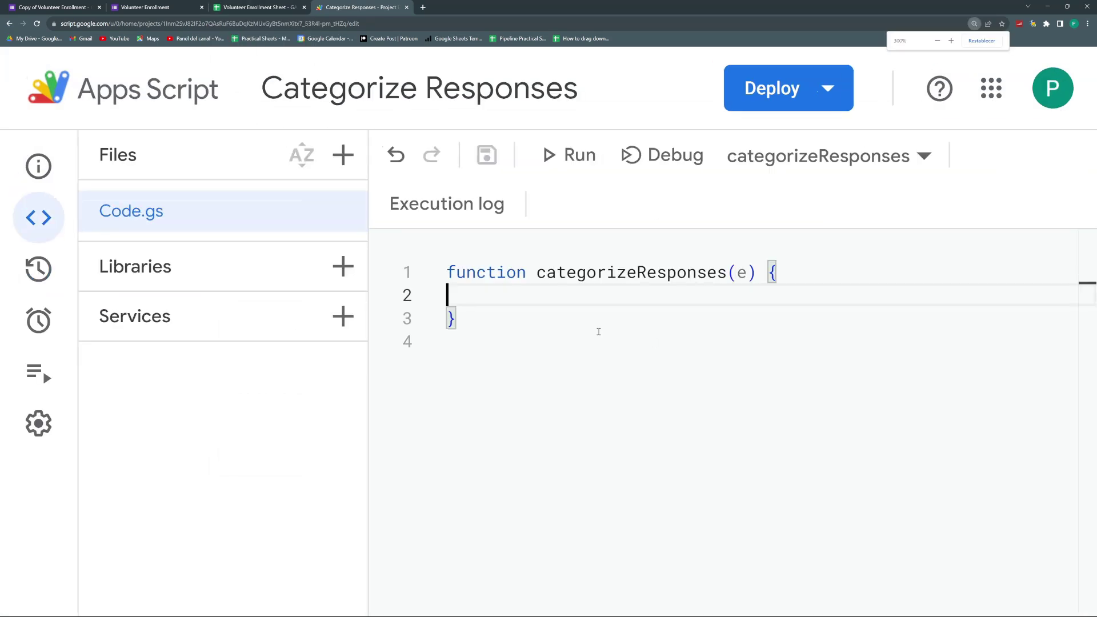
key(Tab)
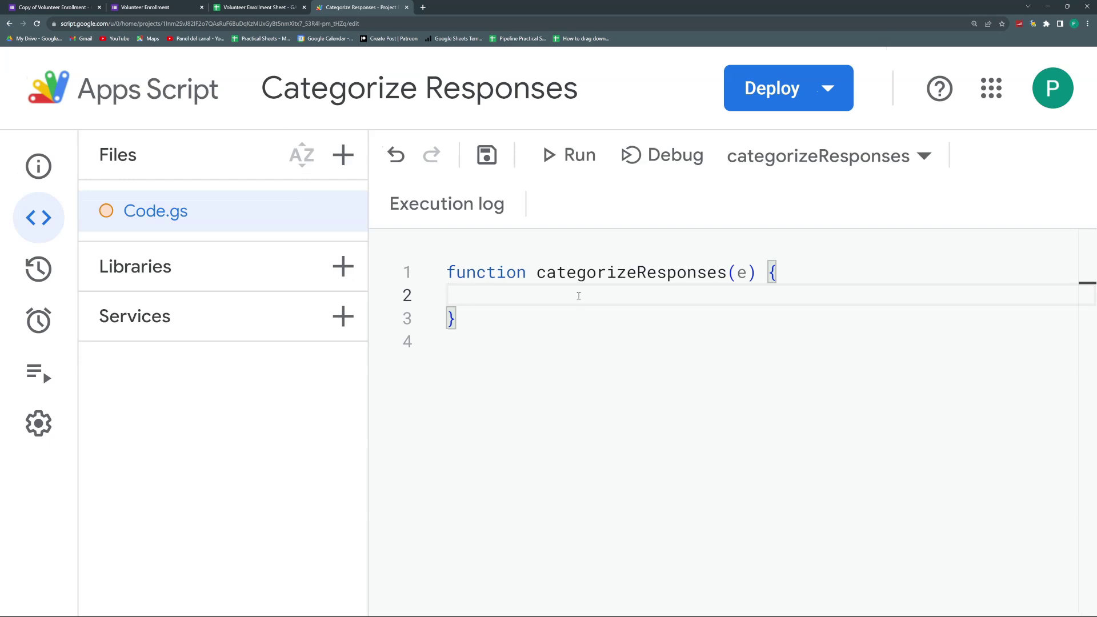
text(e.range)
Step: Check the newest response row 7 and empty row 8 in the responses spreadsheet
click(268, 7)
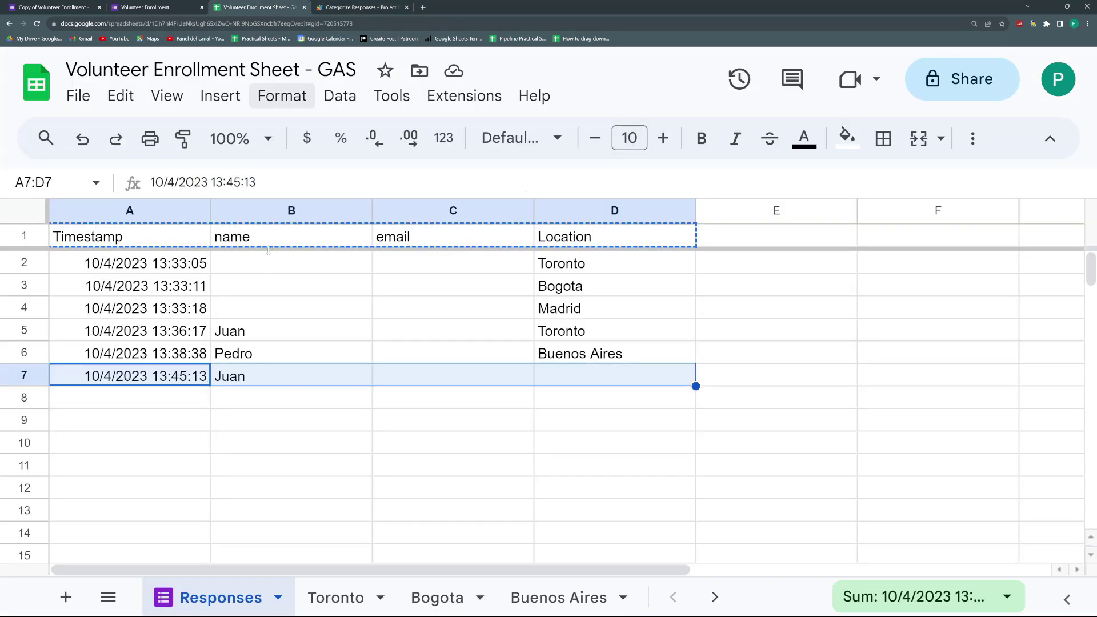
click(207, 422)
drag(189, 377, 561, 378)
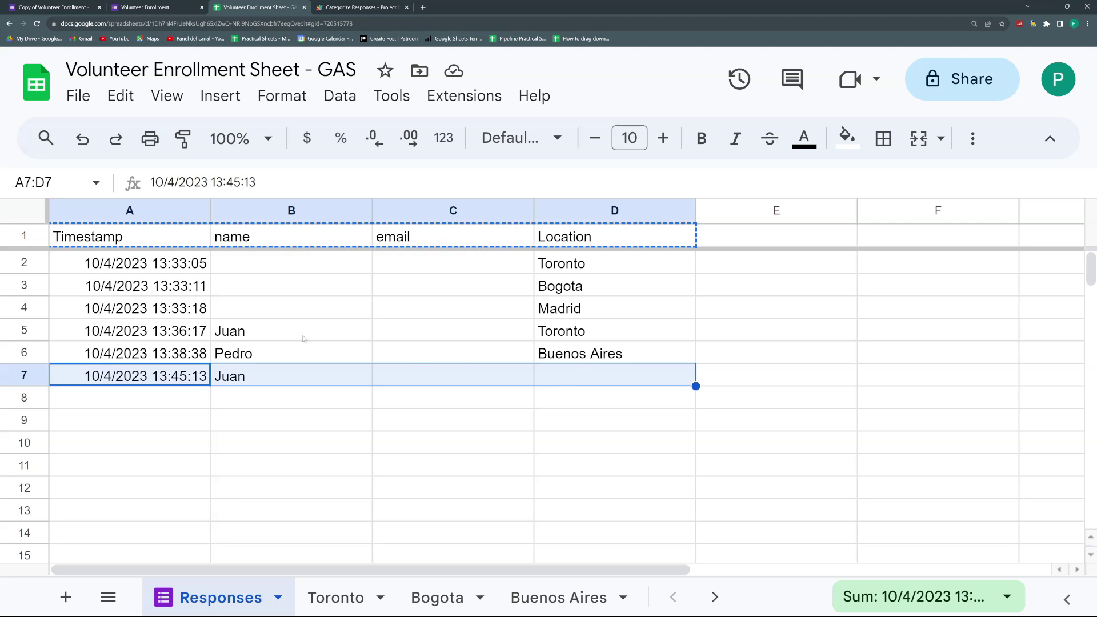
drag(180, 375, 586, 379)
click(171, 7)
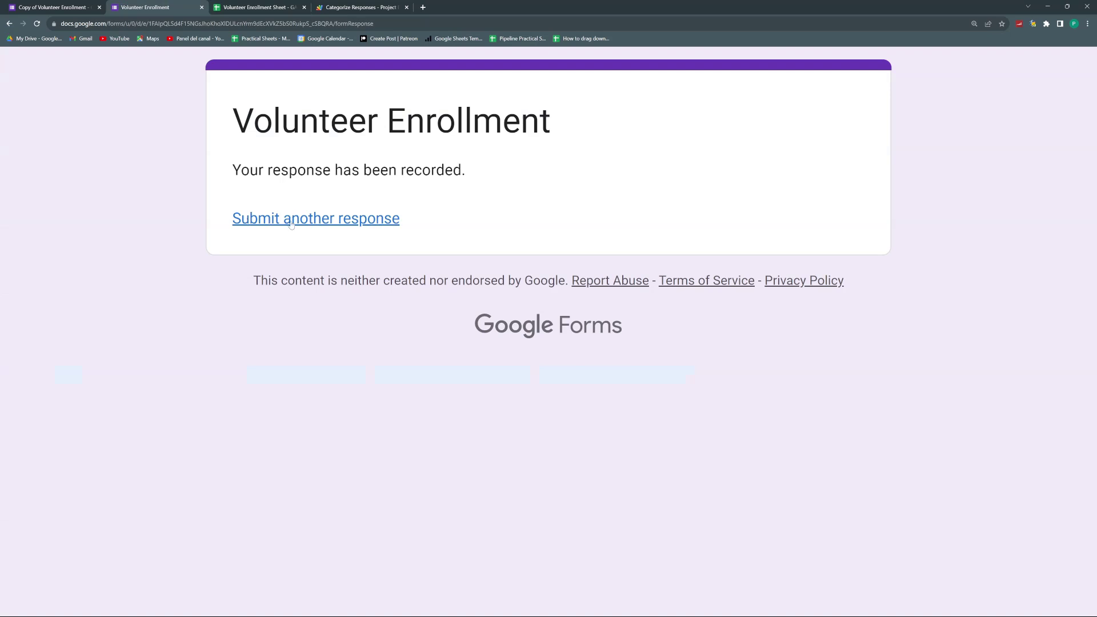
click(270, 7)
drag(202, 407, 615, 397)
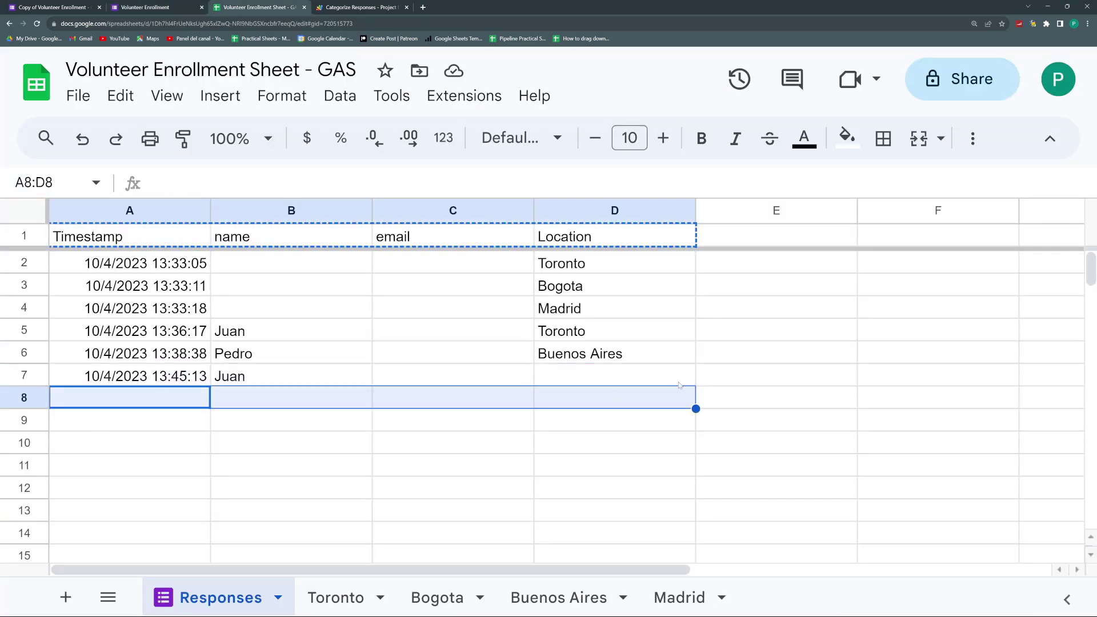
click(380, 6)
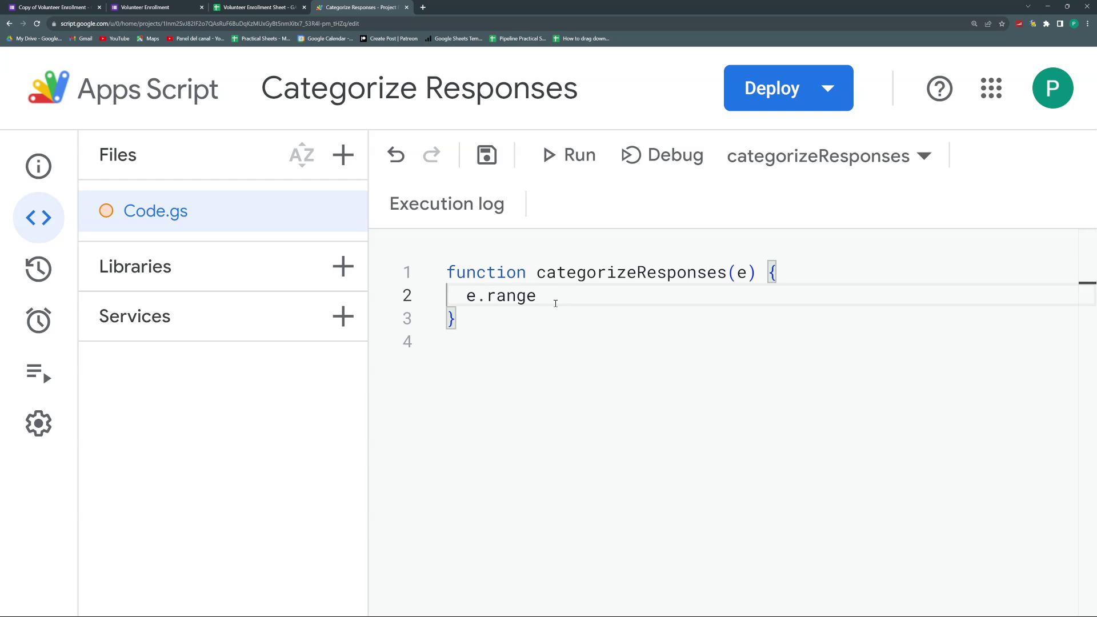
Step: Complete the statement as e.range.copyTo(destinyRange) and add a blank line above it
text(.copyTo(r)
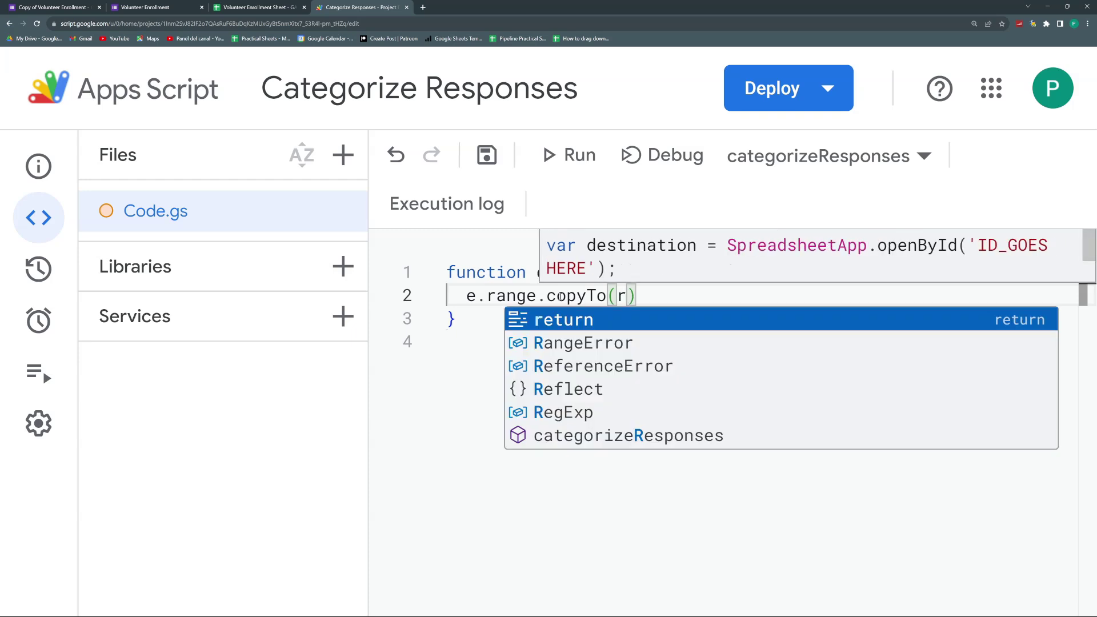
key(BackSpace)
text(destinyRange)
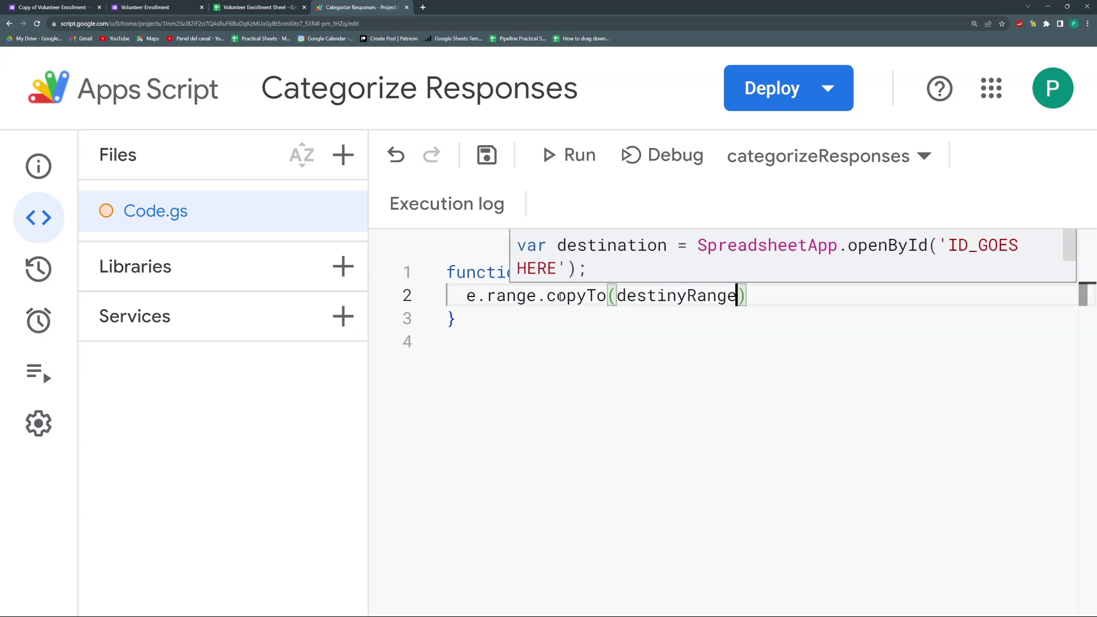
click(789, 273)
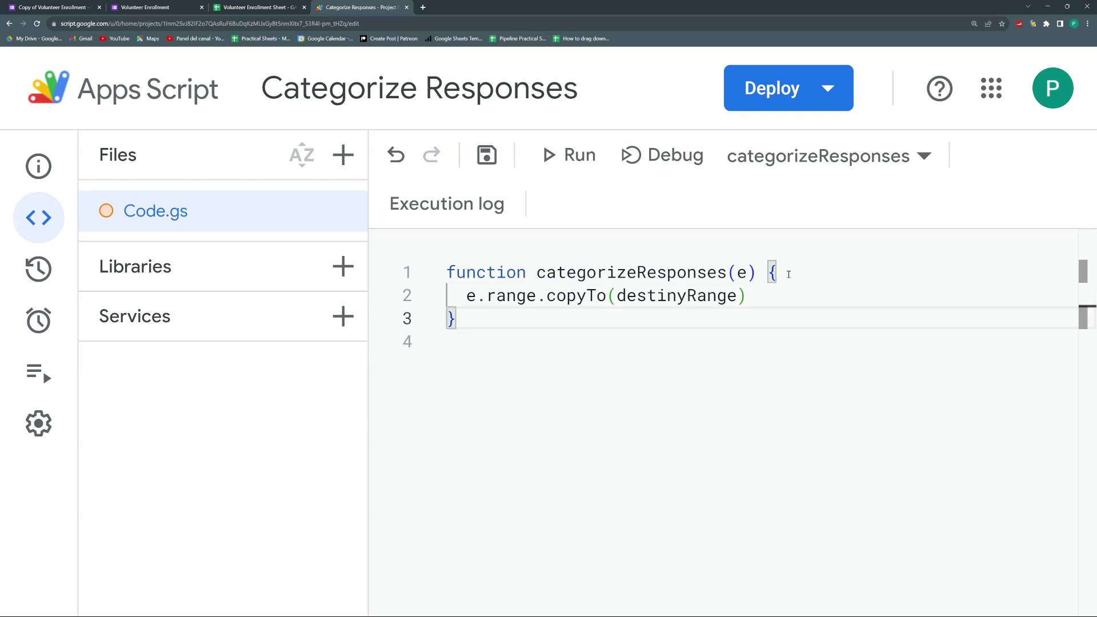
key(Return)
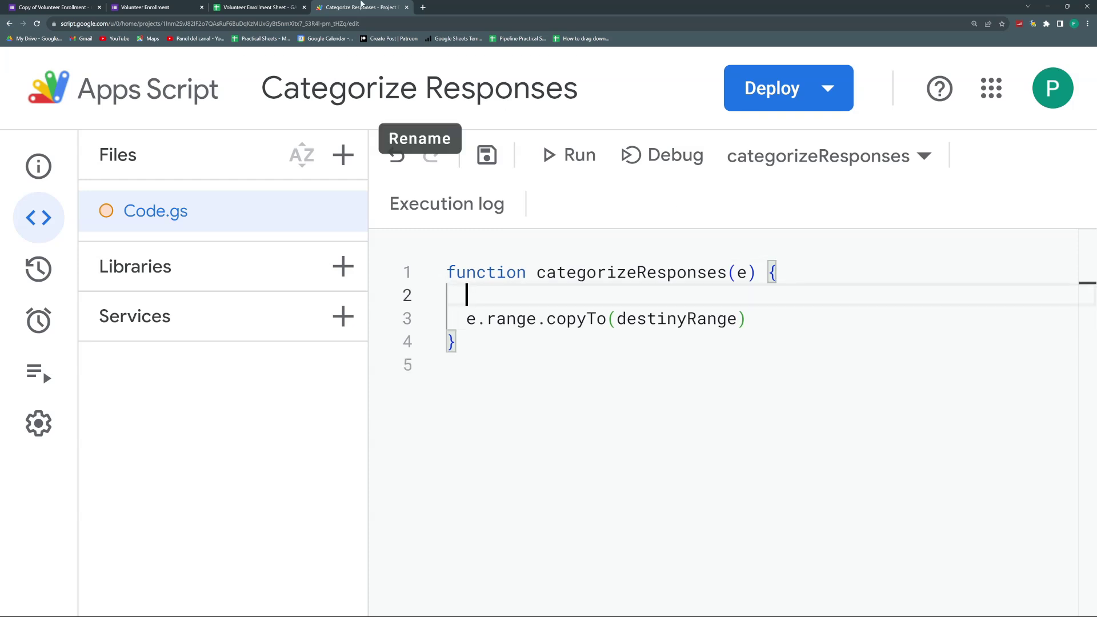
Step: Inspect the first empty row under the Toronto sheet's headers
click(259, 6)
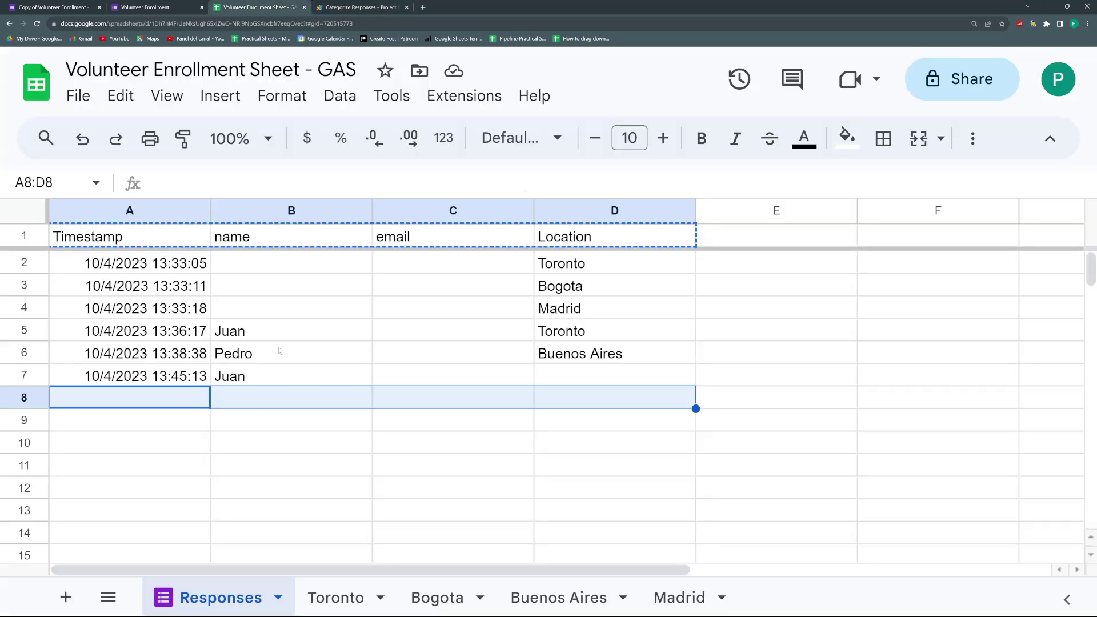
click(337, 594)
click(118, 263)
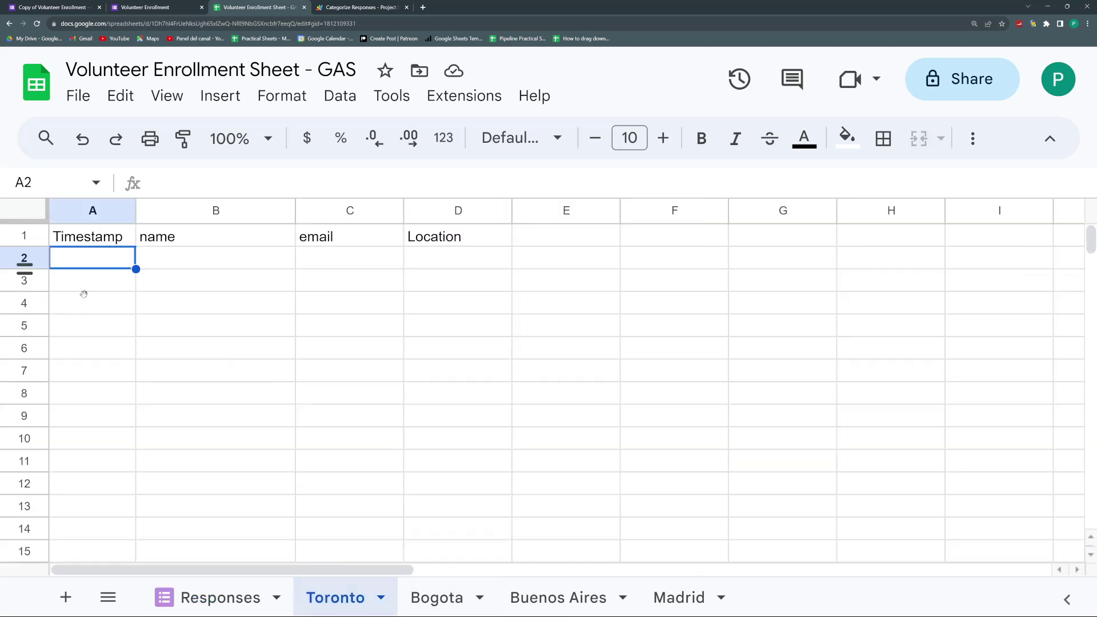
click(354, 7)
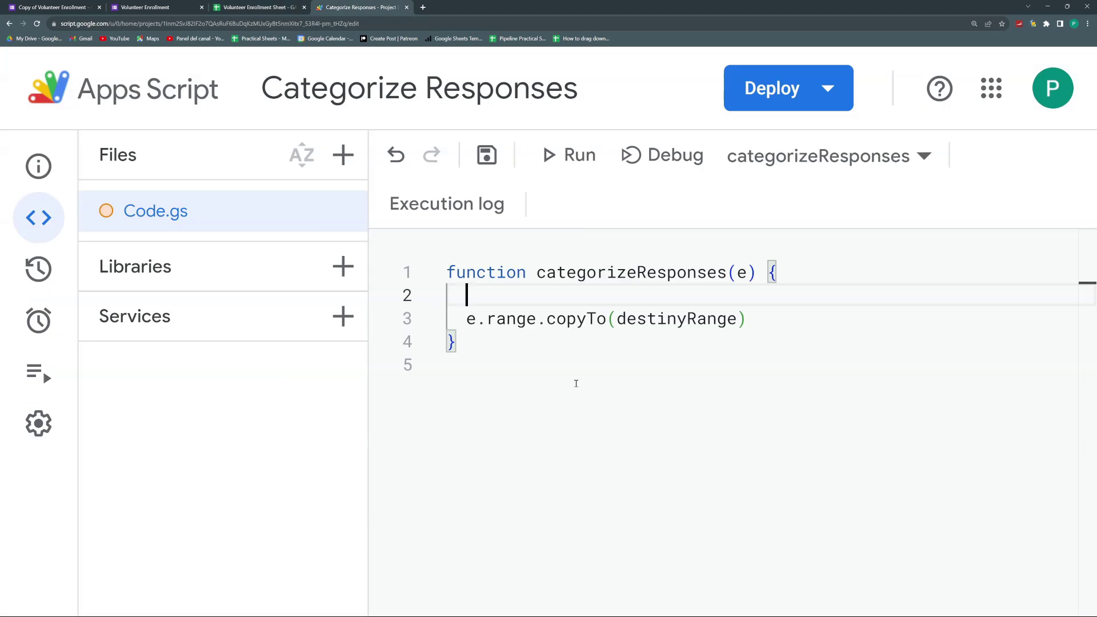
Step: Write let citySheet=SpreadsheetApp.getActiveSpreadsheet().getSheetByName("Toronto") on line 2
text(Spre)
key(Tab)
text(.ge)
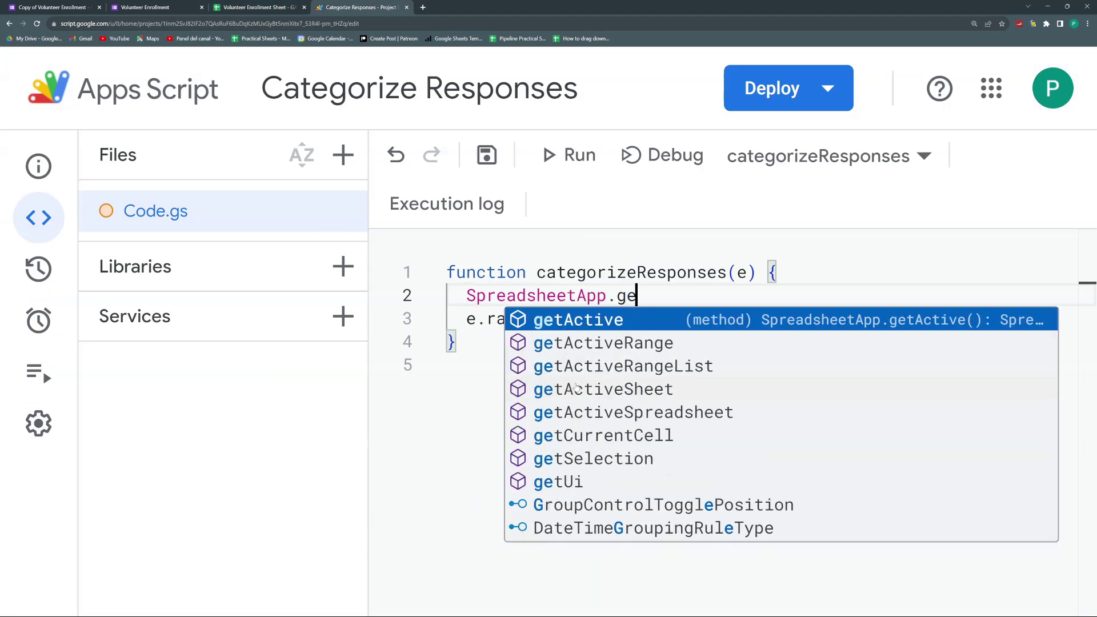
text(tA)
key(Down)
key(Down)
key(Down)
key(Down)
key(Tab)
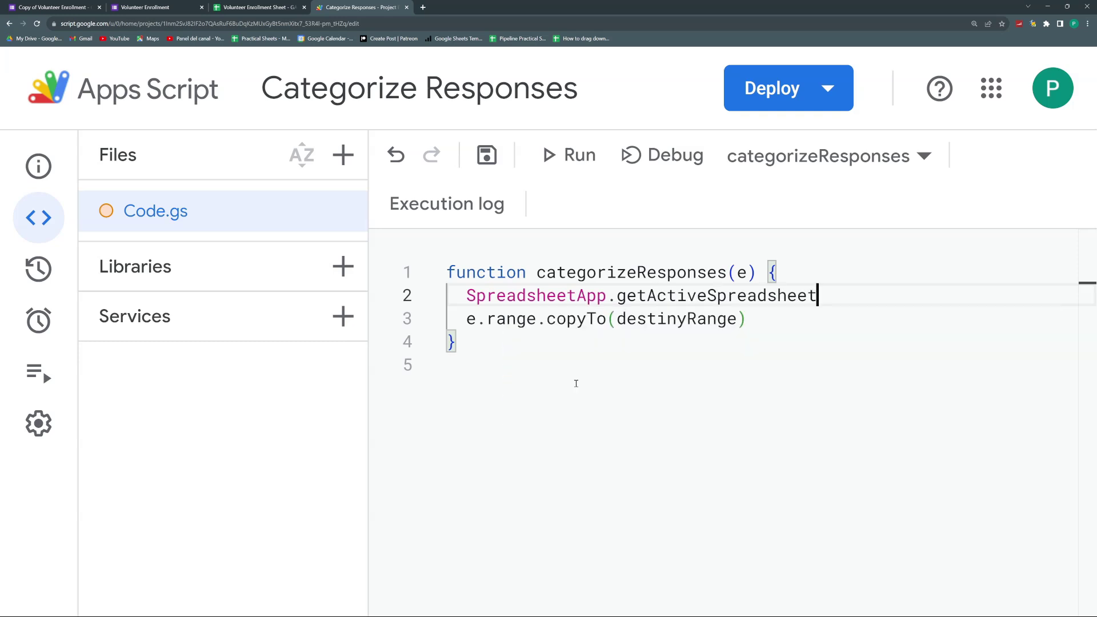
text(().get)
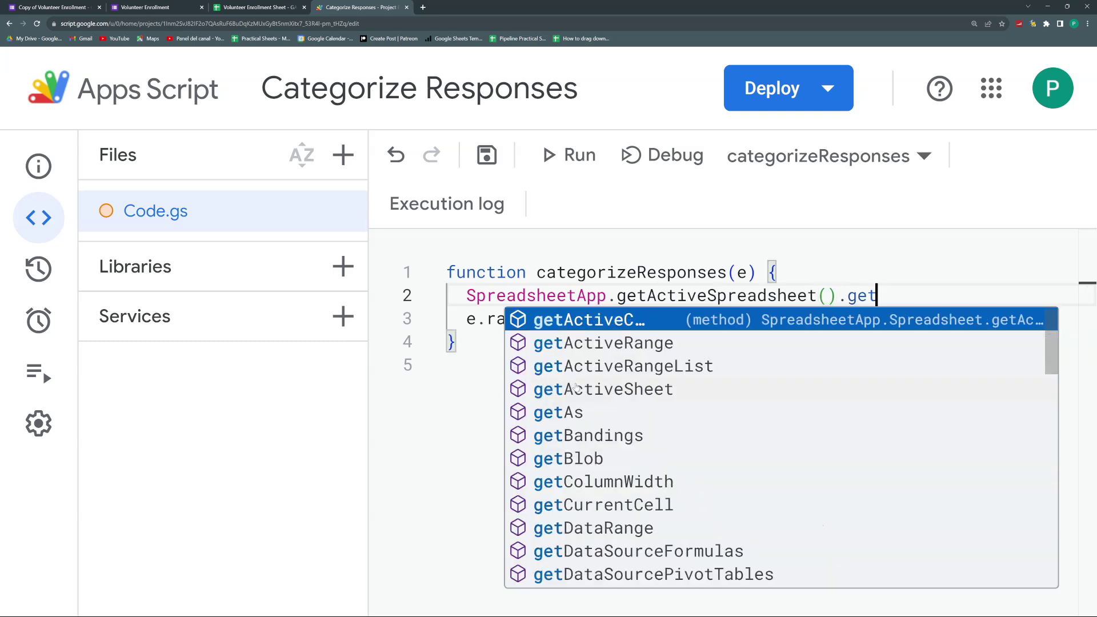
text(A)
key(Down)
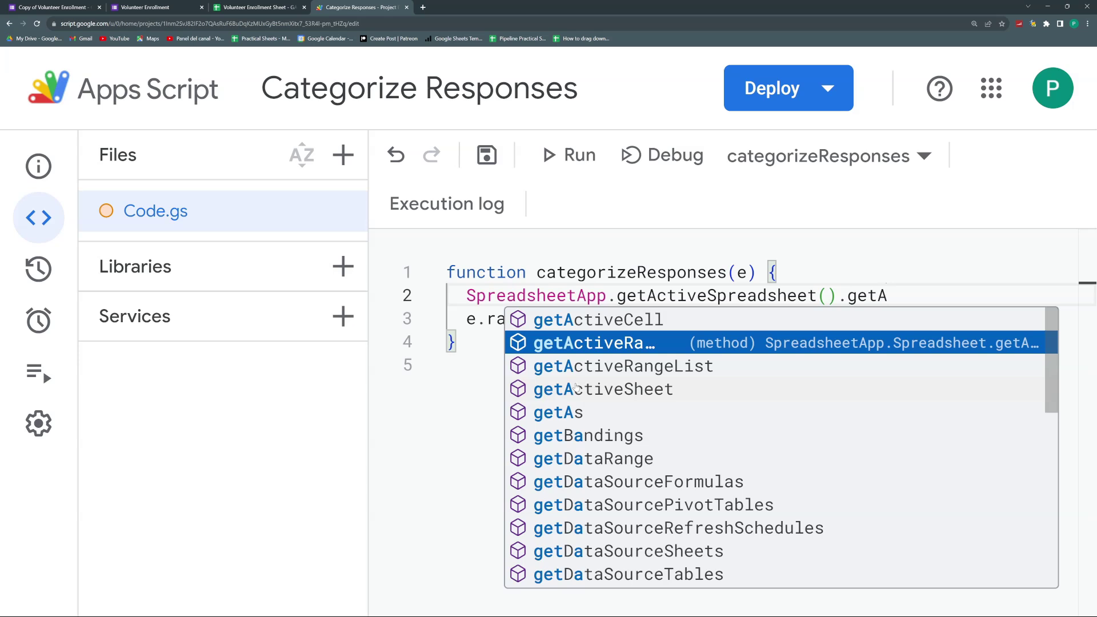
key(BackSpace)
text(Shee)
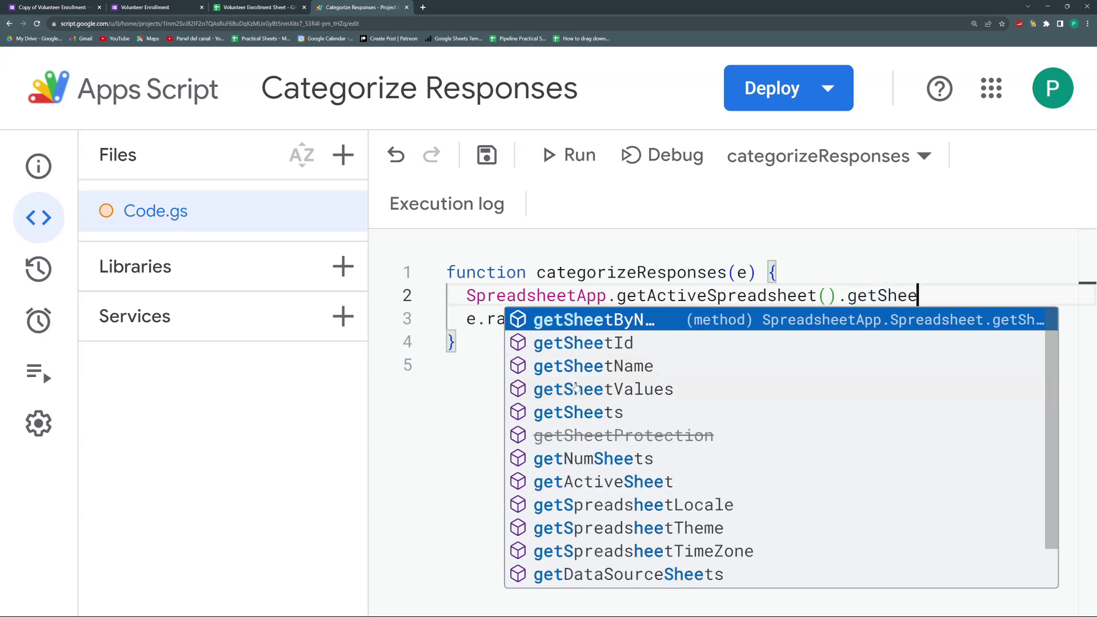
key(Return)
text((")
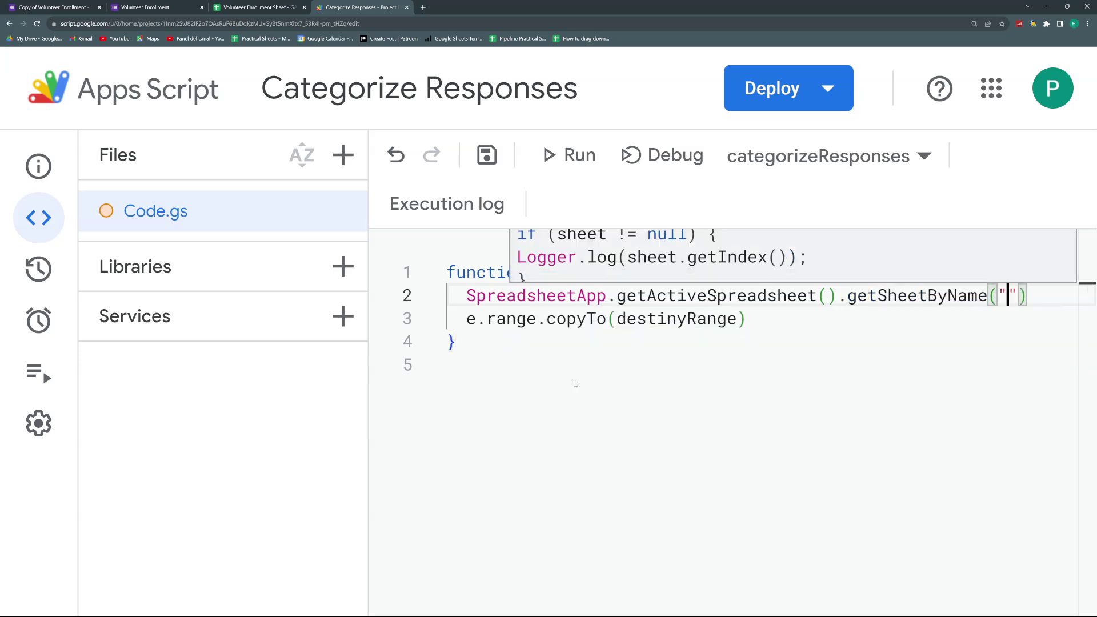
text(Toronto)
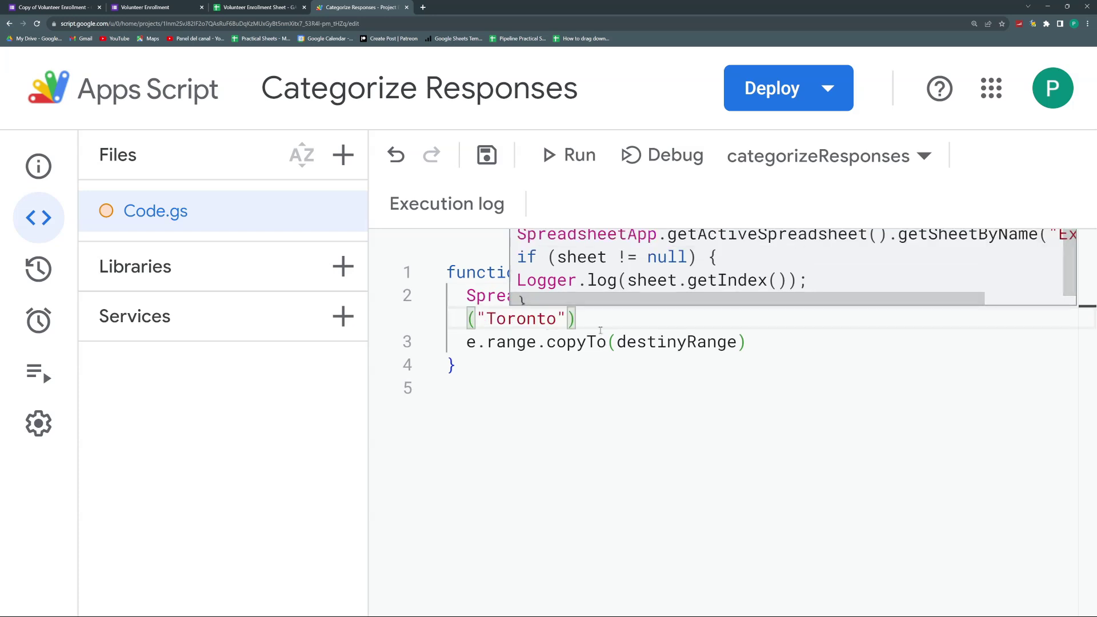
key(Home)
text(let city)
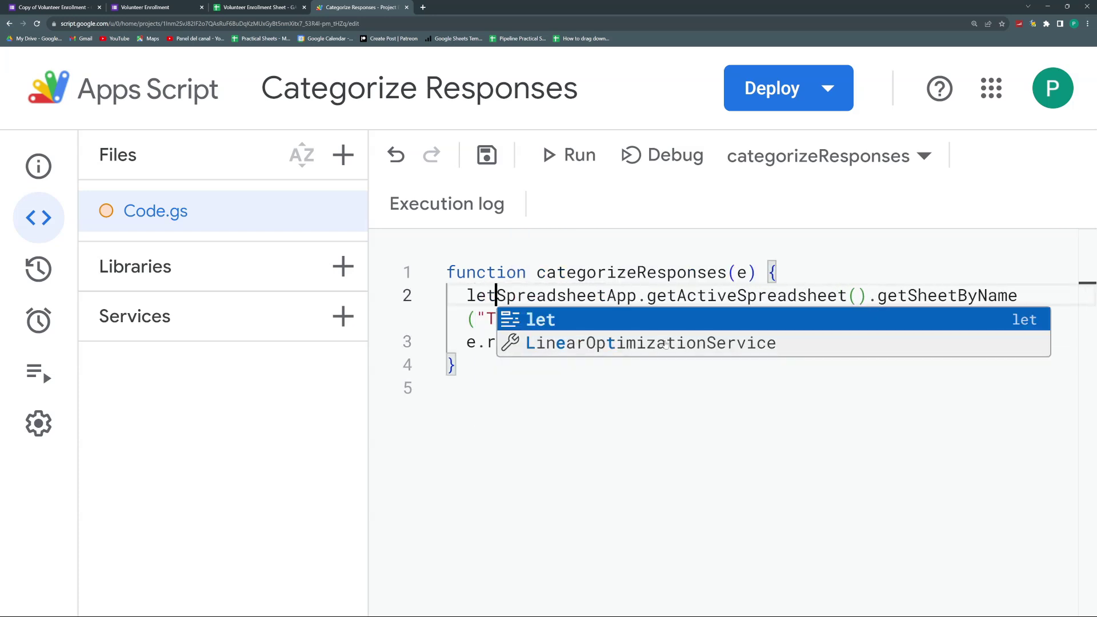
text(Sheet=)
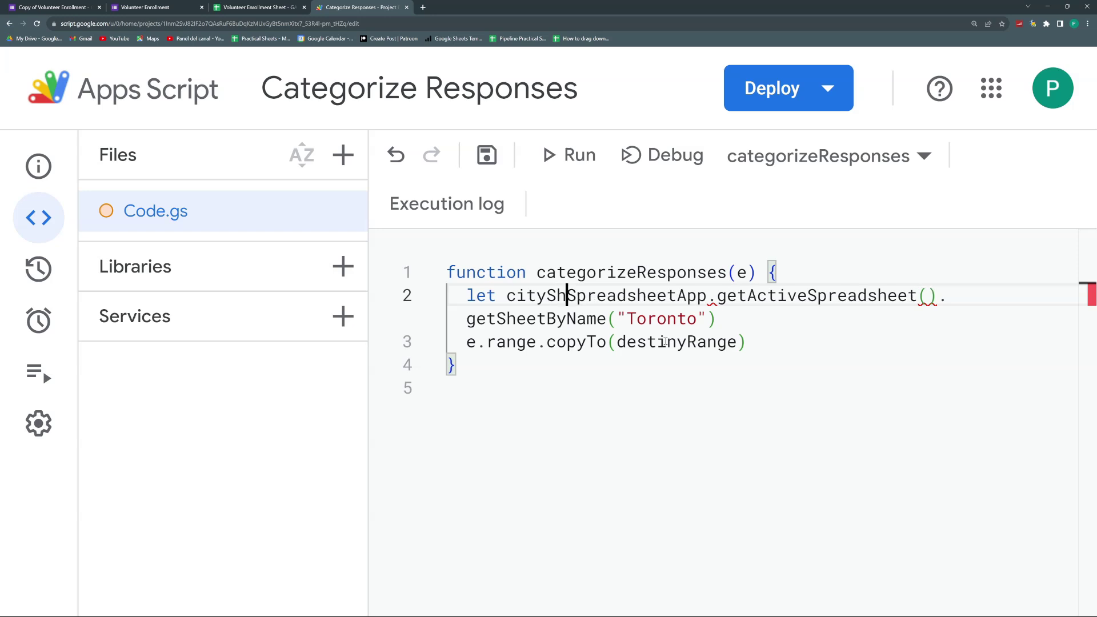
click(739, 321)
key(Return)
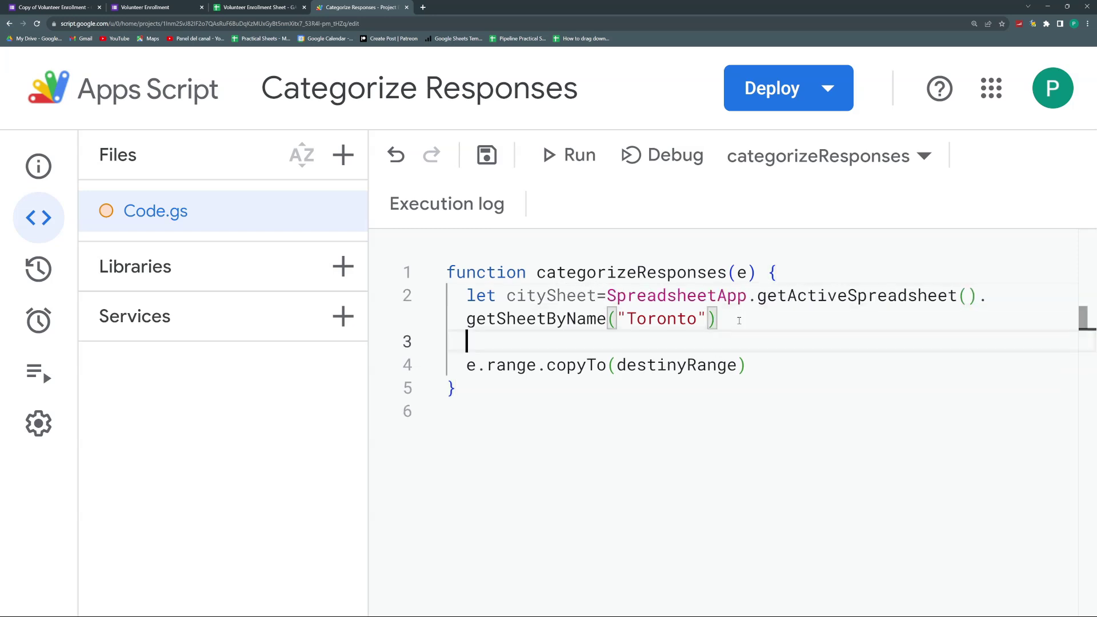
Step: Add let rowToPaste=citySheet.getLastRow()+1 on line 3 and start a new line
text(city)
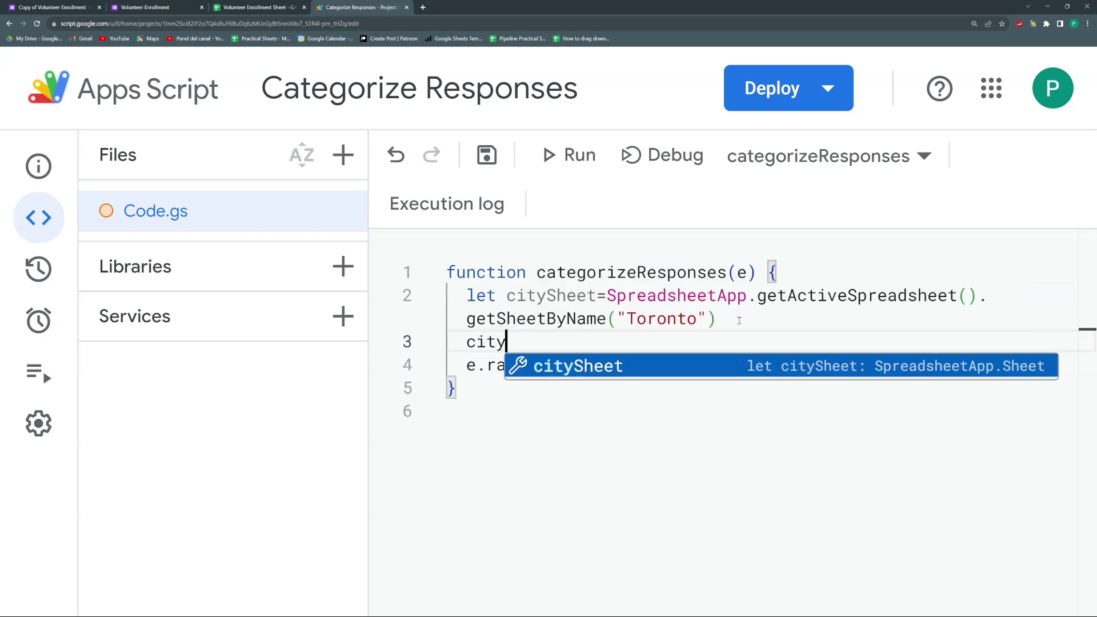
click(538, 273)
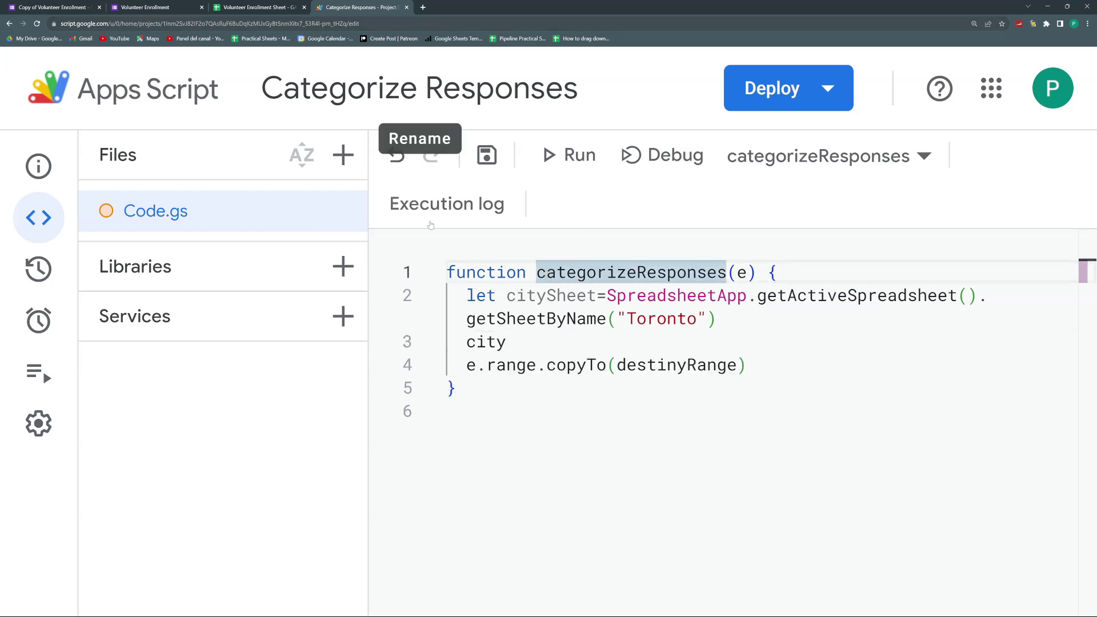
click(528, 341)
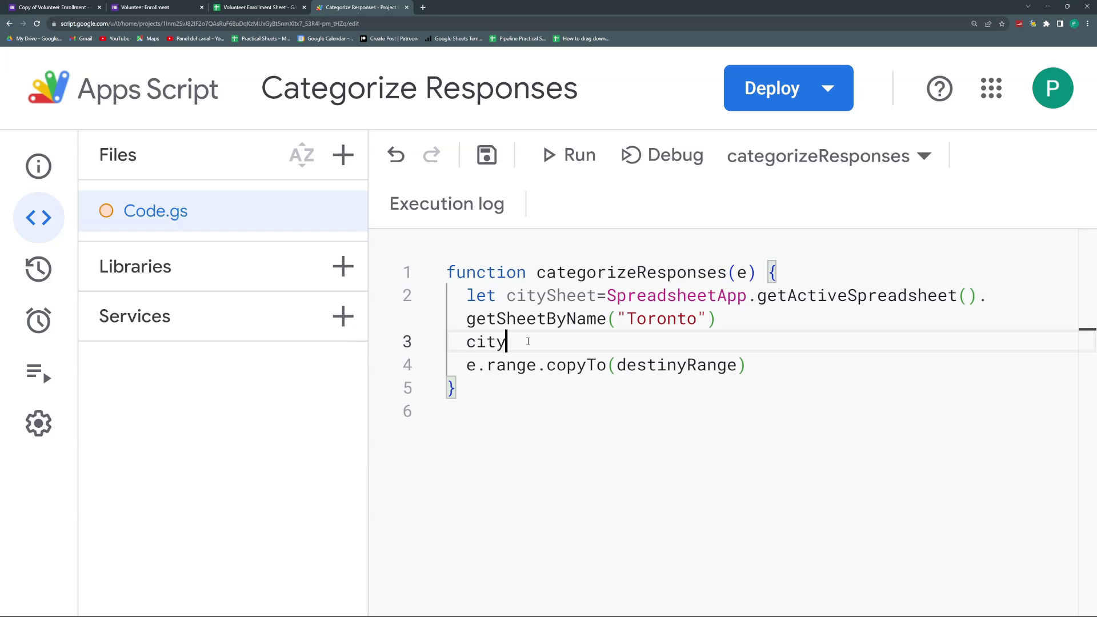
text(S)
key(Tab)
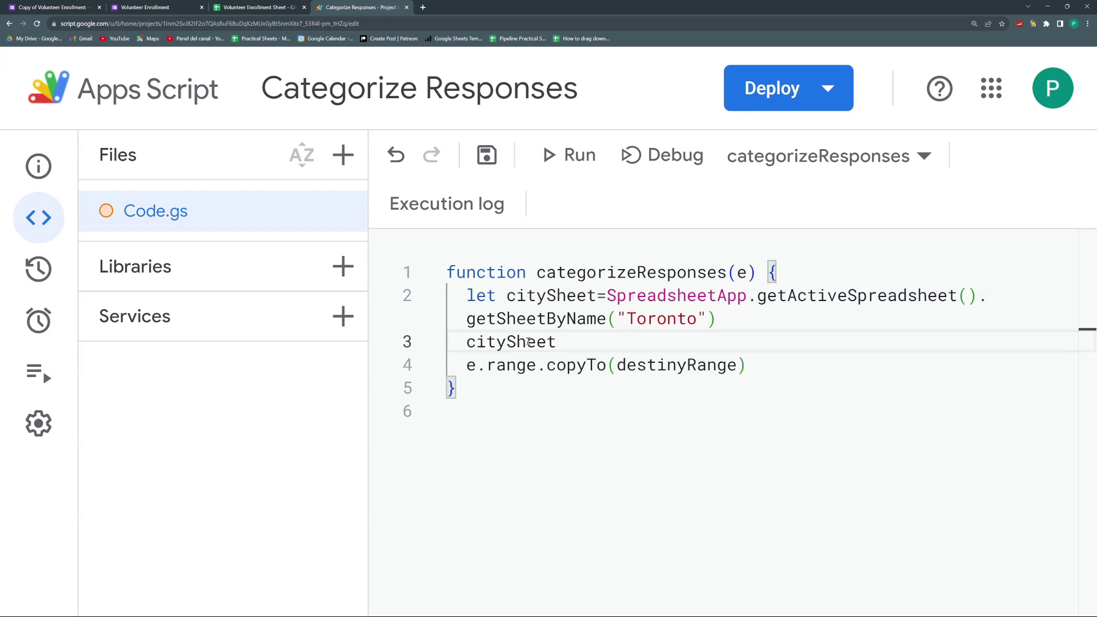
text(.getLastR)
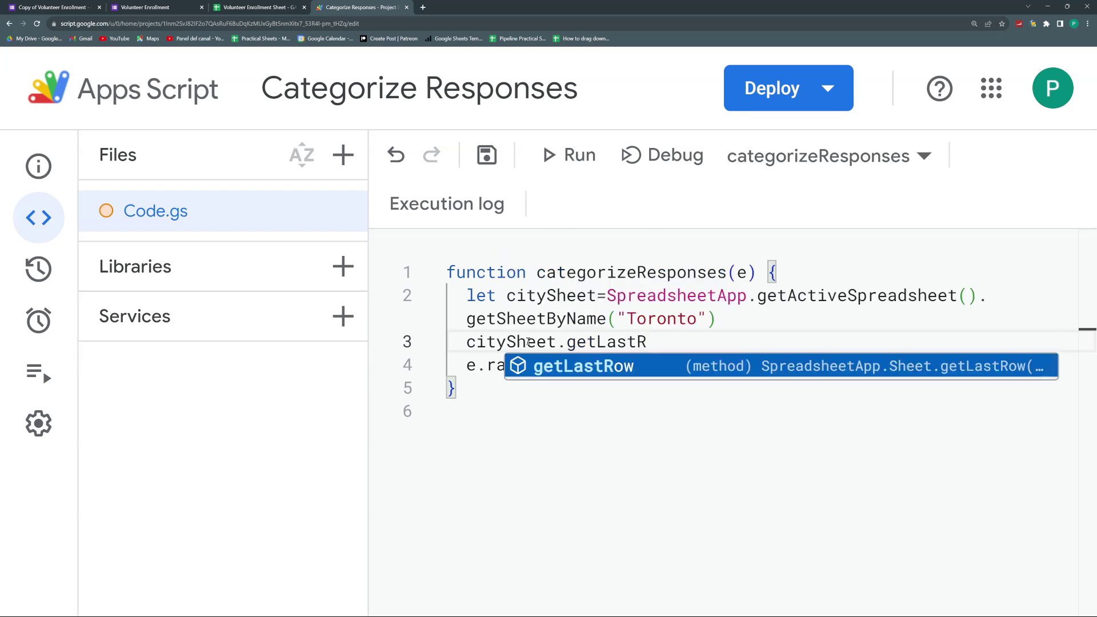
key(Tab)
text(()+1)
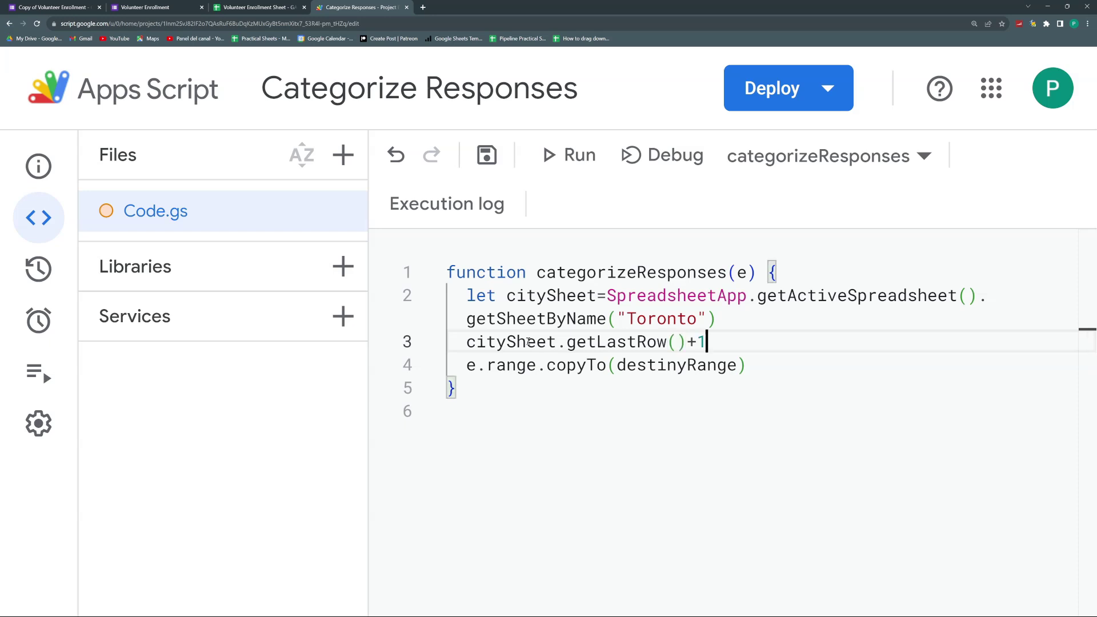
key(Left)
key(Left)
key(Left)
key(Left)
key(Left)
key(Left)
key(Left)
key(Left)
key(Left)
key(Left)
key(Left)
key(Left)
key(Left)
key(Left)
key(Left)
key(Left)
key(Left)
key(Left)
key(Left)
key(Left)
key(Left)
key(Left)
key(Left)
key(Left)
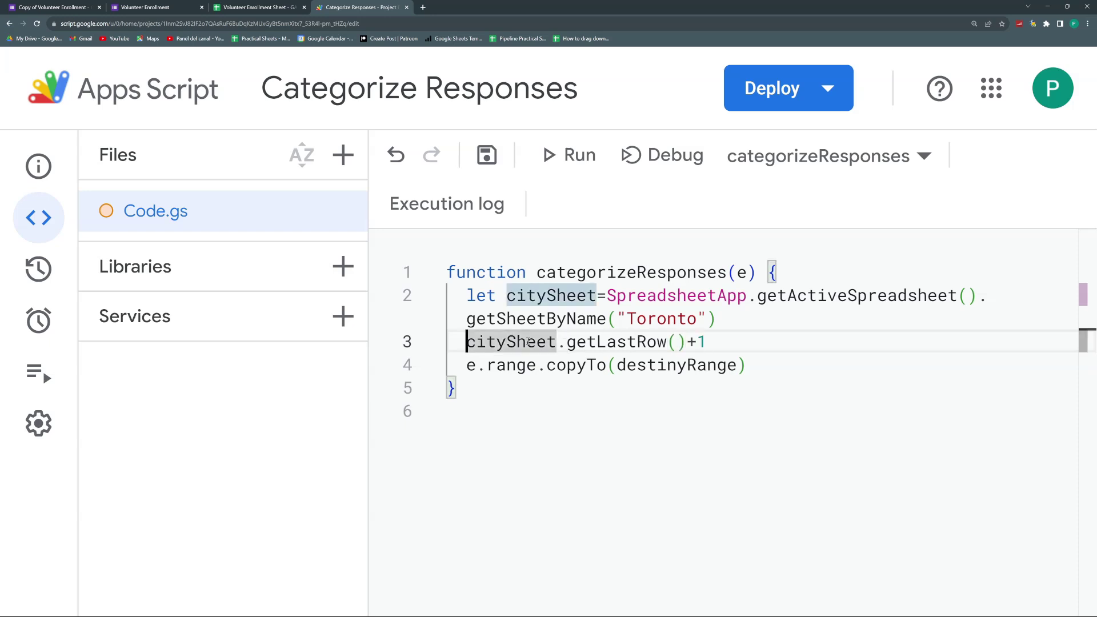
text(let ro)
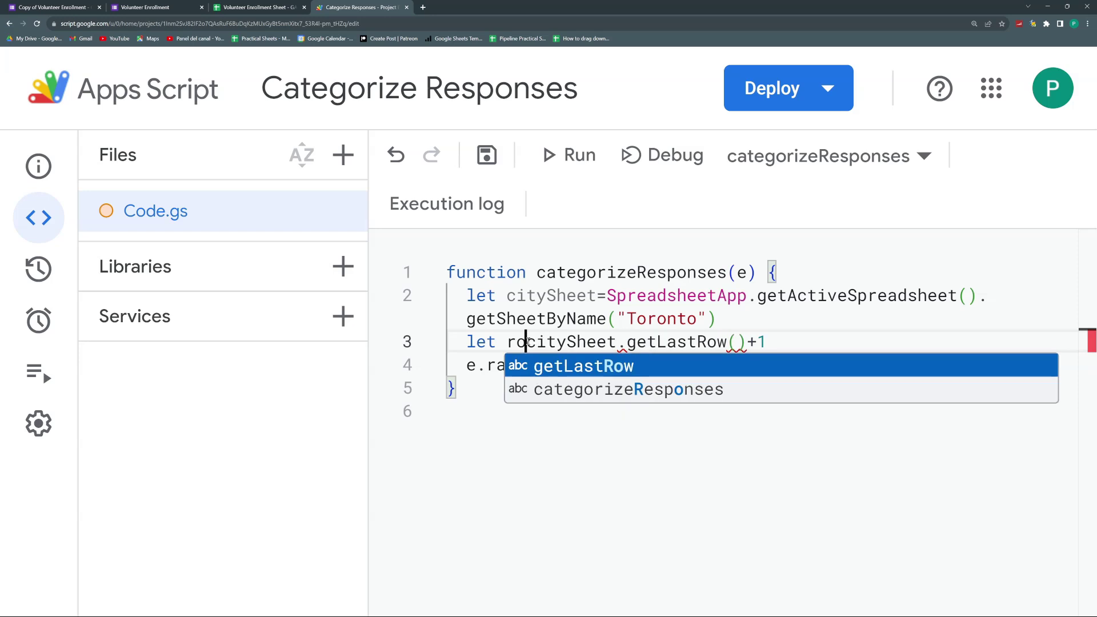
text(wToPaste)
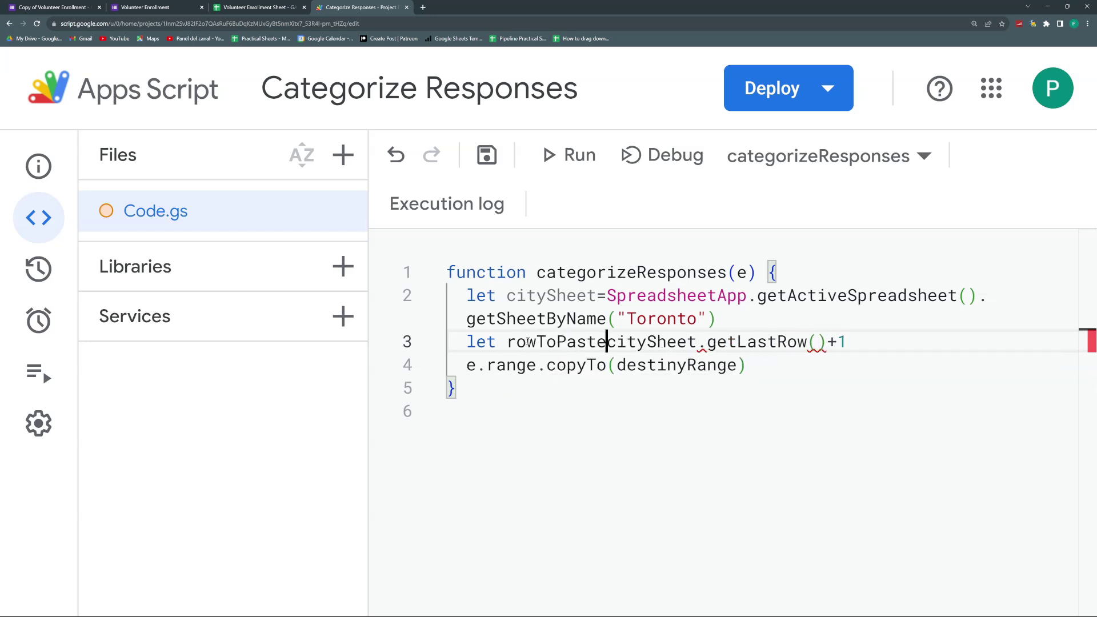
text(=)
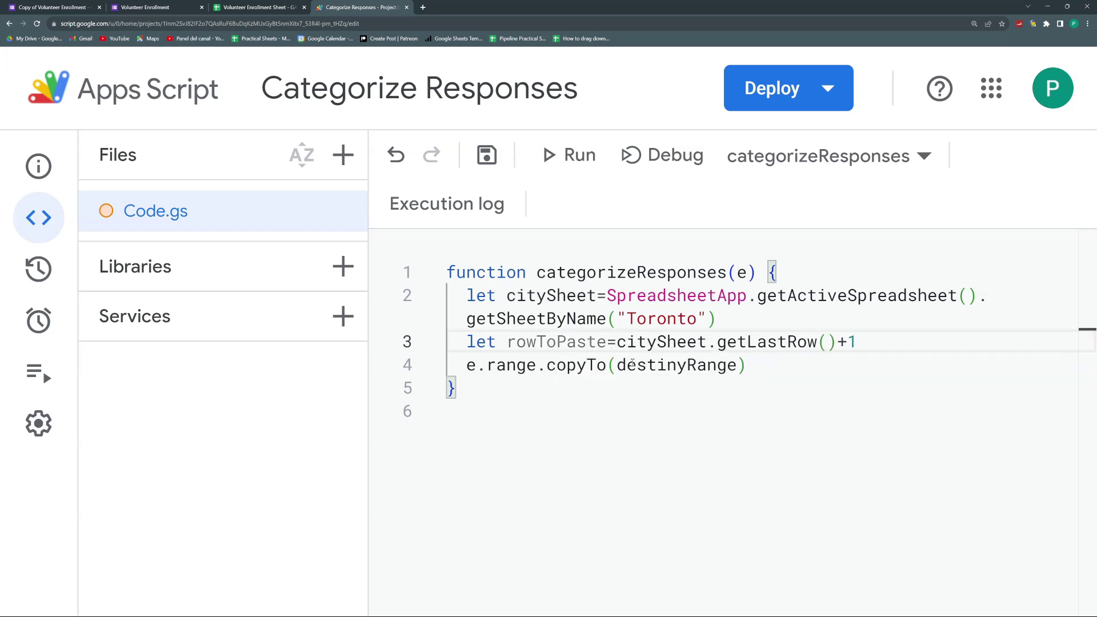
key(Return)
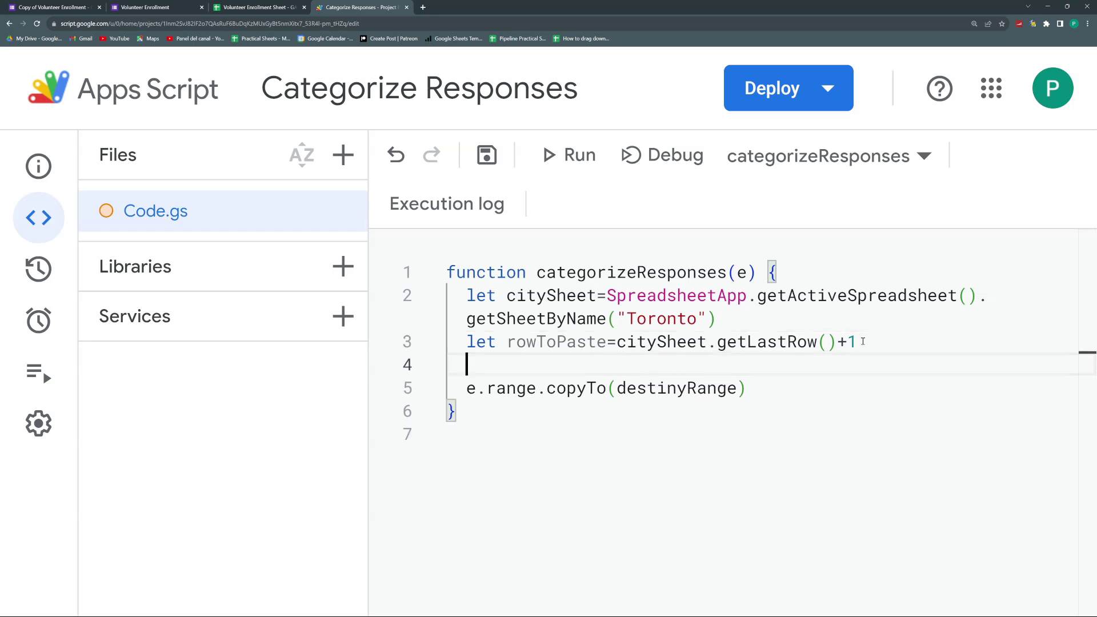
Step: Write let destinyRange=citySheet.getRange(rowToPaste,1,1,) with the last argument blank, then select e.range
text(let destinyRange)
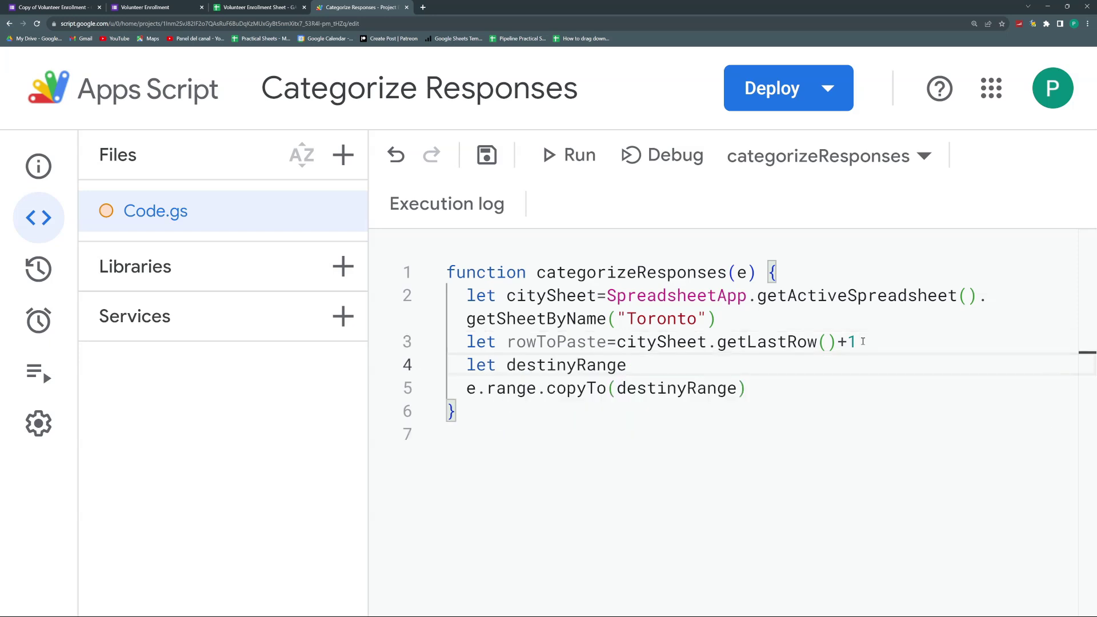
text(=c)
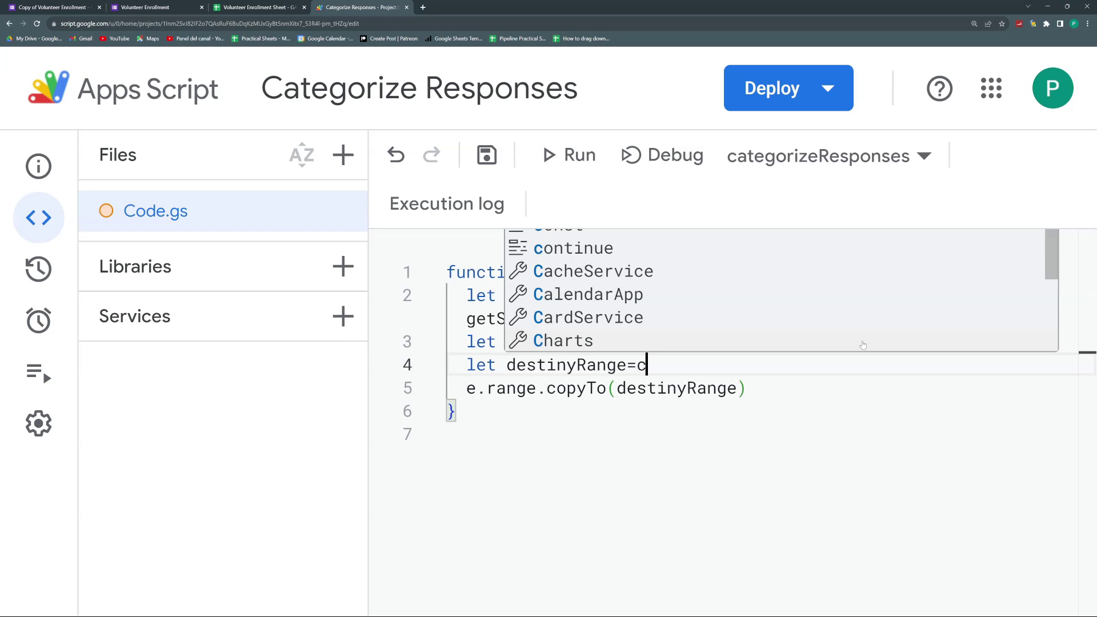
text(itySheet.getR)
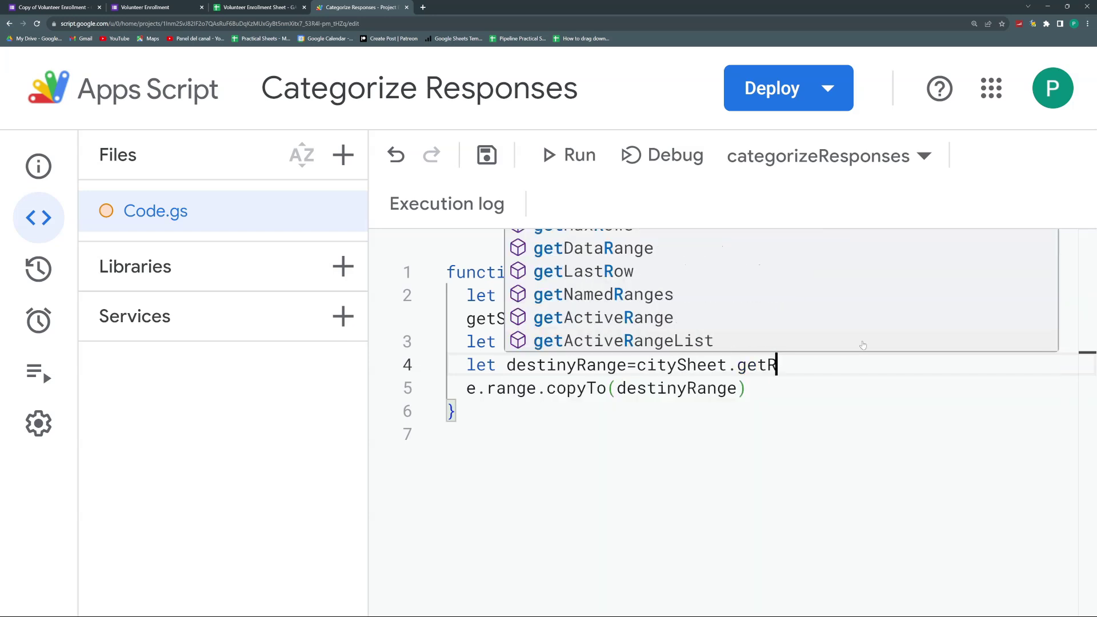
key(Return)
text(()
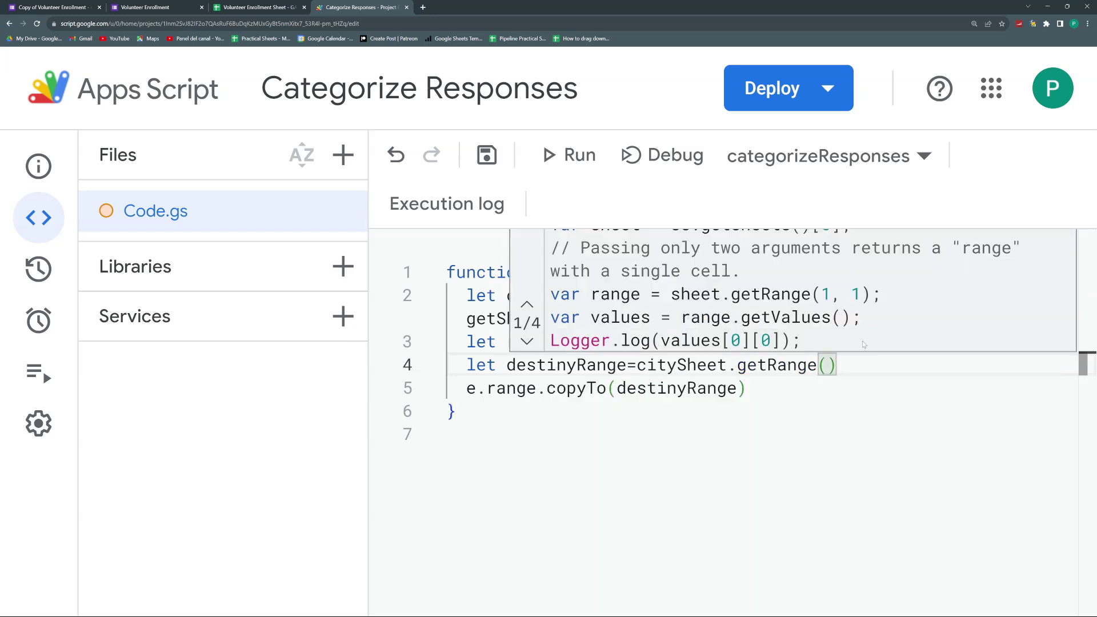
text(ro)
key(Return)
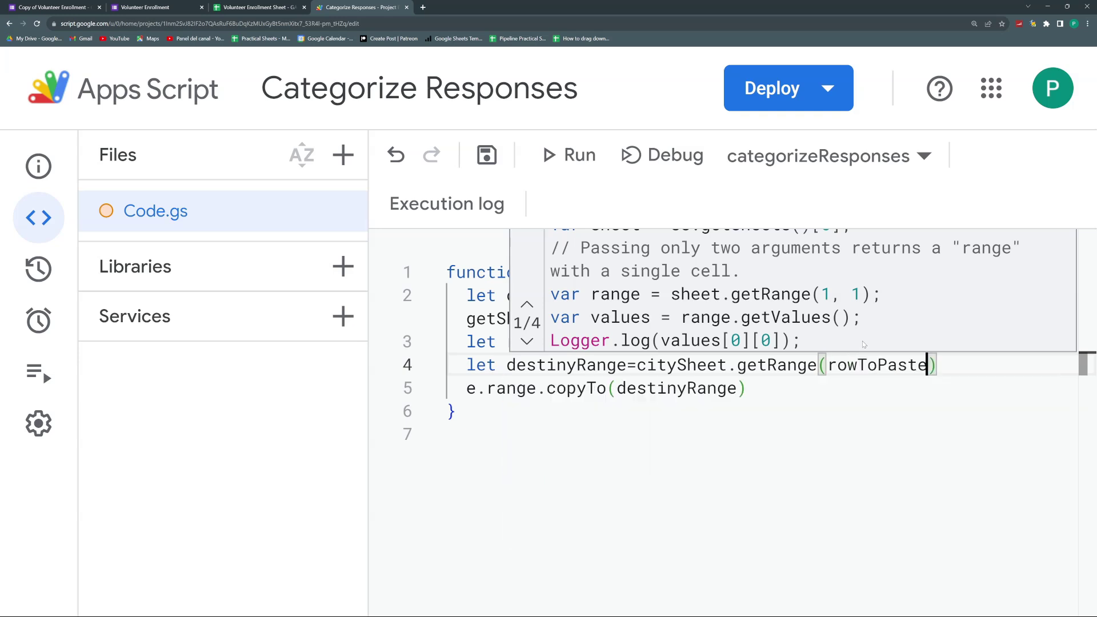
text(,1,)
key(Escape)
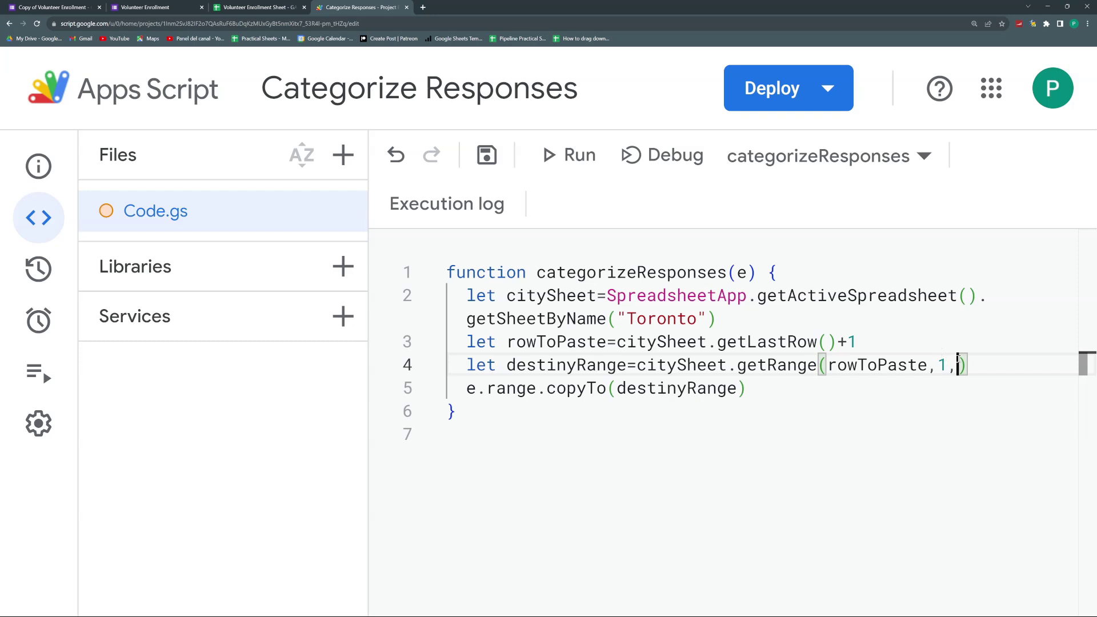
text(1,)
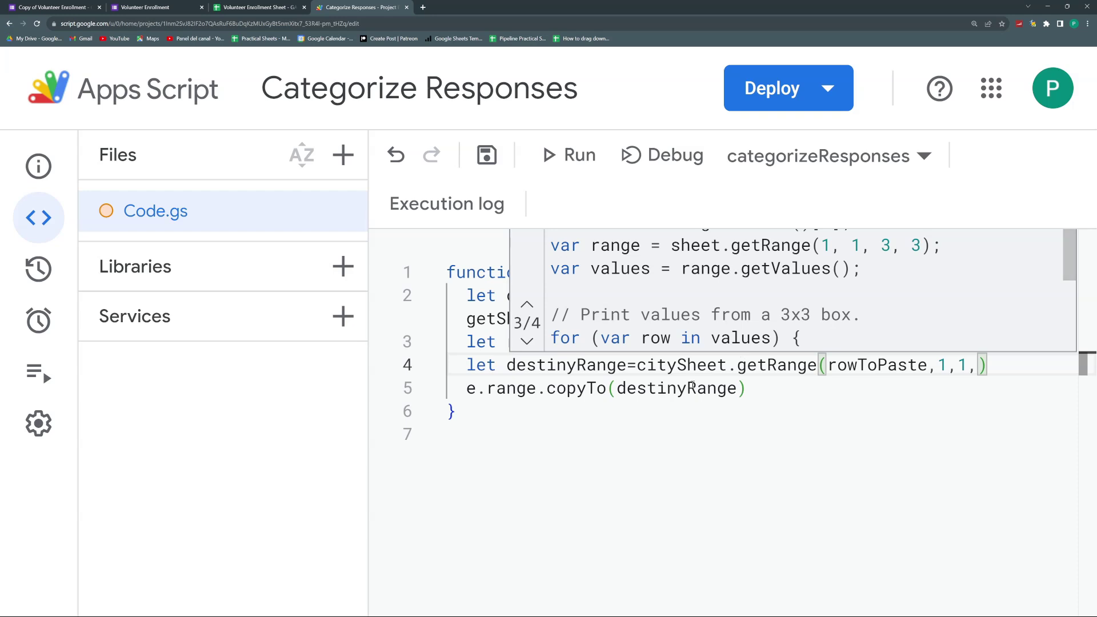
click(693, 387)
drag(538, 389, 466, 388)
Step: Store e.range in a new variable let rangeToCopy on line 2
click(465, 389)
key(Return)
click(536, 411)
drag(535, 411, 466, 412)
key(ctrl+c)
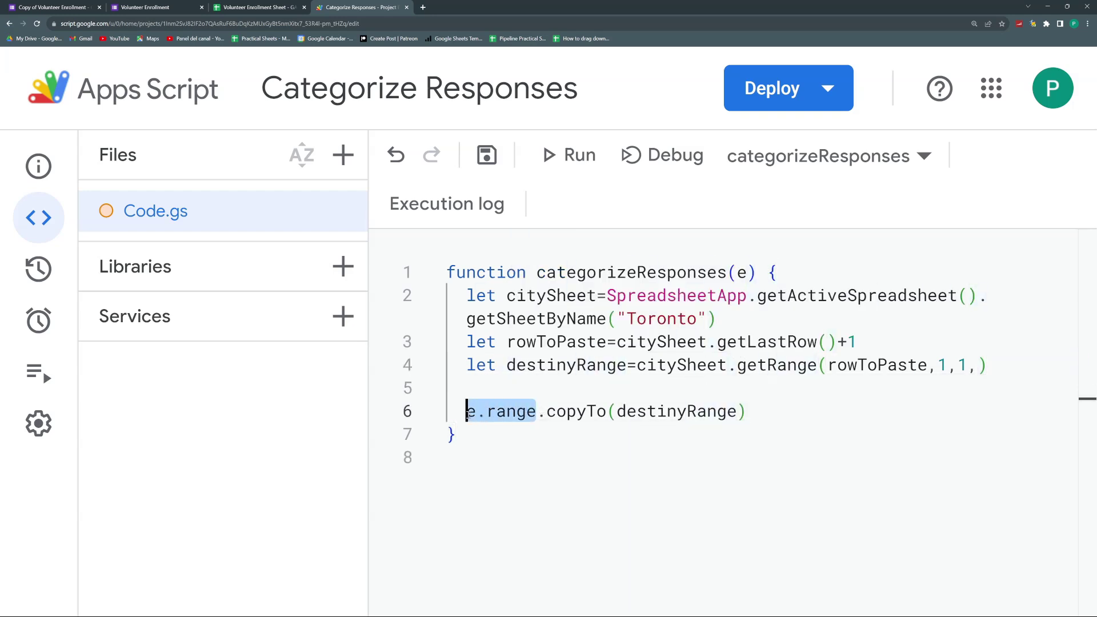
click(789, 274)
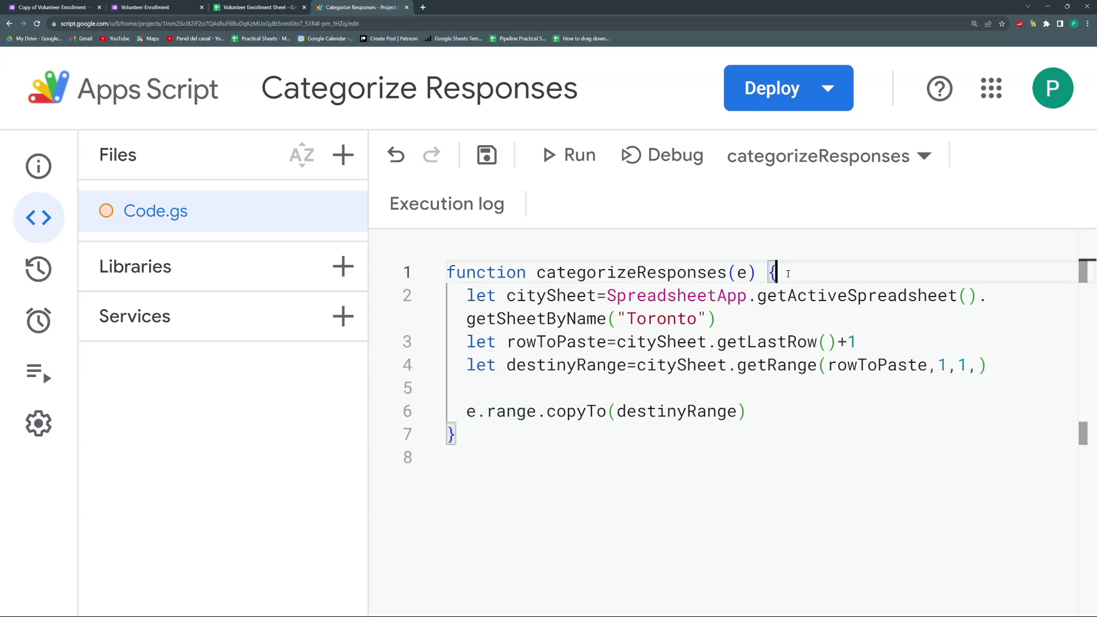
key(Return)
key(ctrl+v)
key(Left)
key(Left)
key(Left)
key(Left)
key(Left)
key(Left)
key(Left)
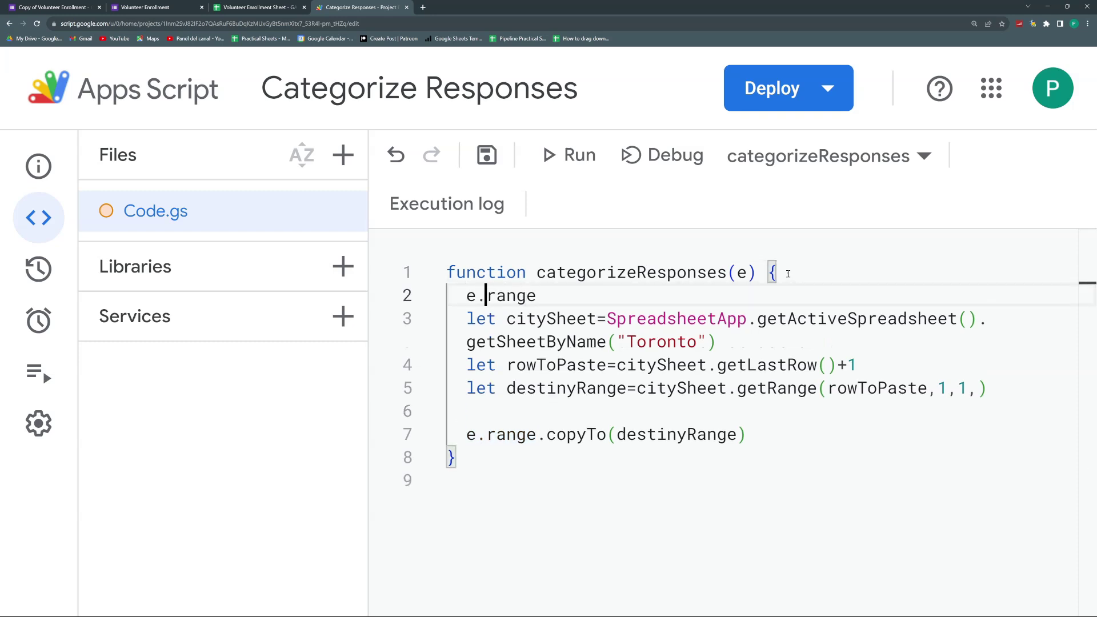
text(let rangeTo)
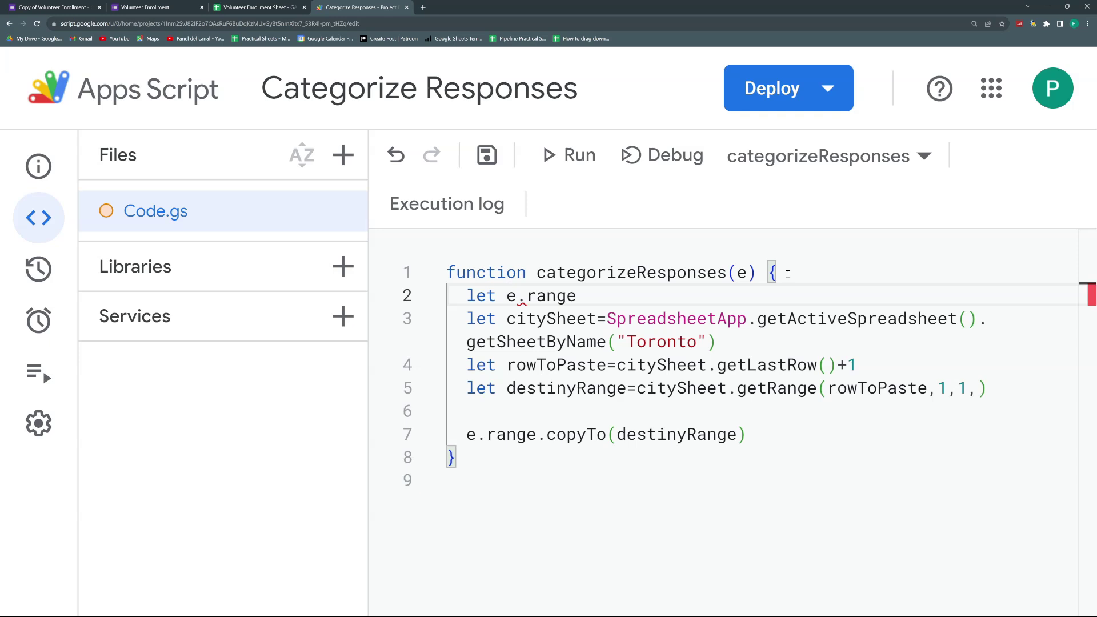
text(Copy=)
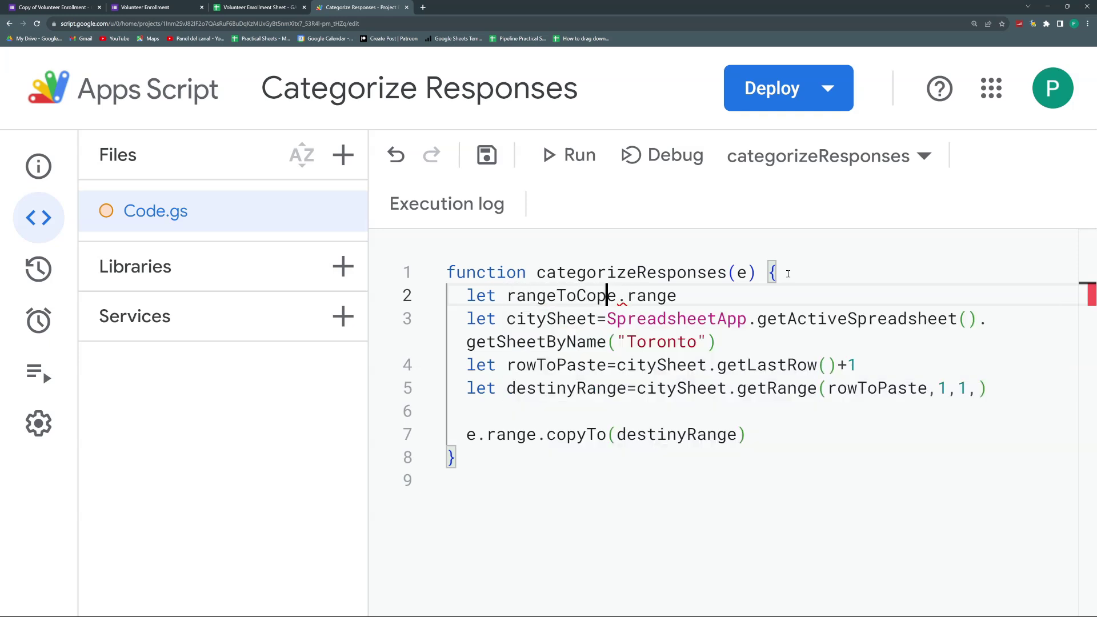
Step: Add let columns=rangeToCopy.getNumColumns() below the rangeToCopy line
click(712, 300)
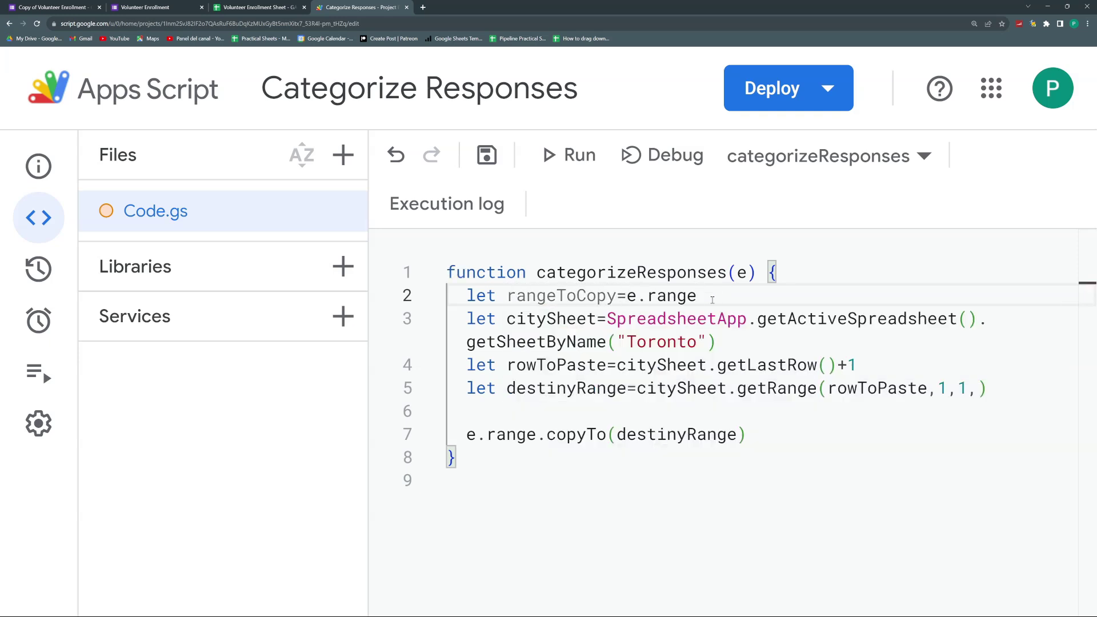
key(Return)
text(rangeToCopy.)
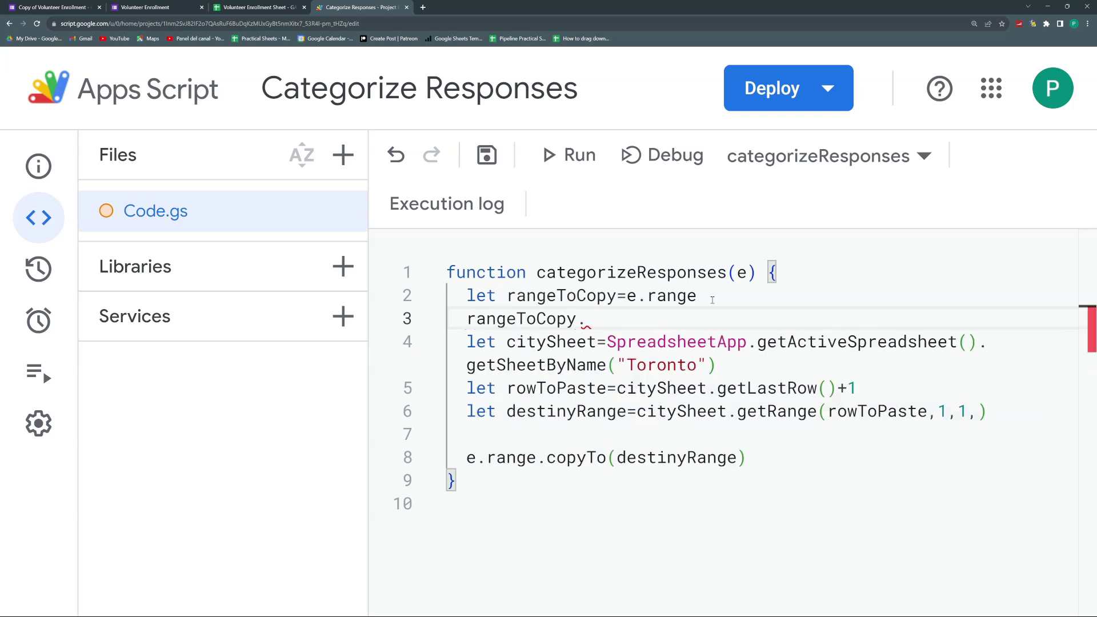
text(getNum)
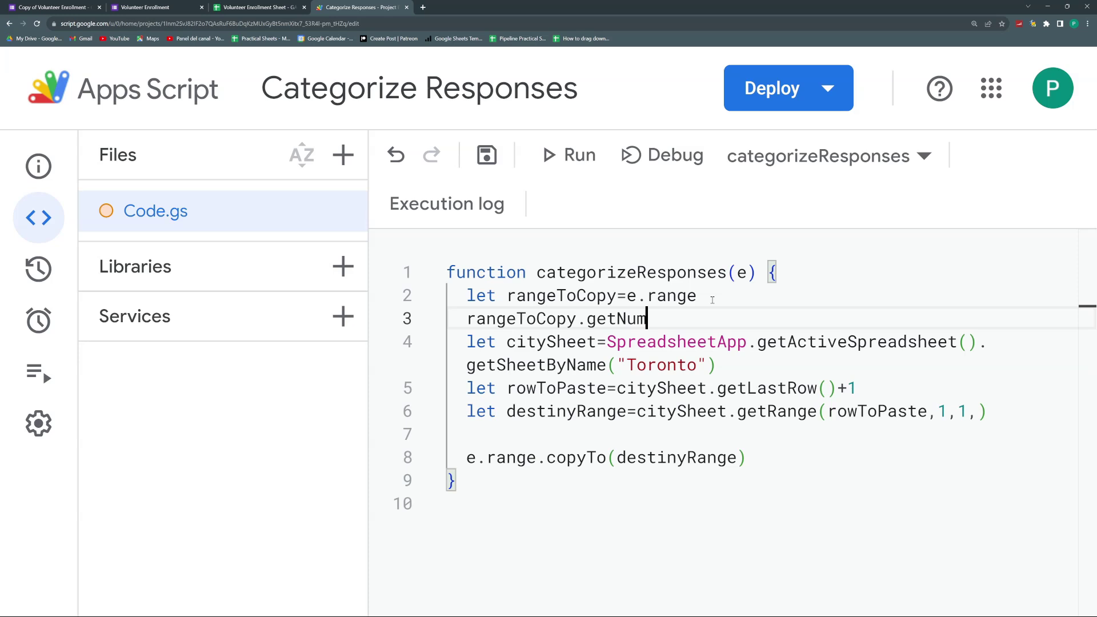
text(Columns())
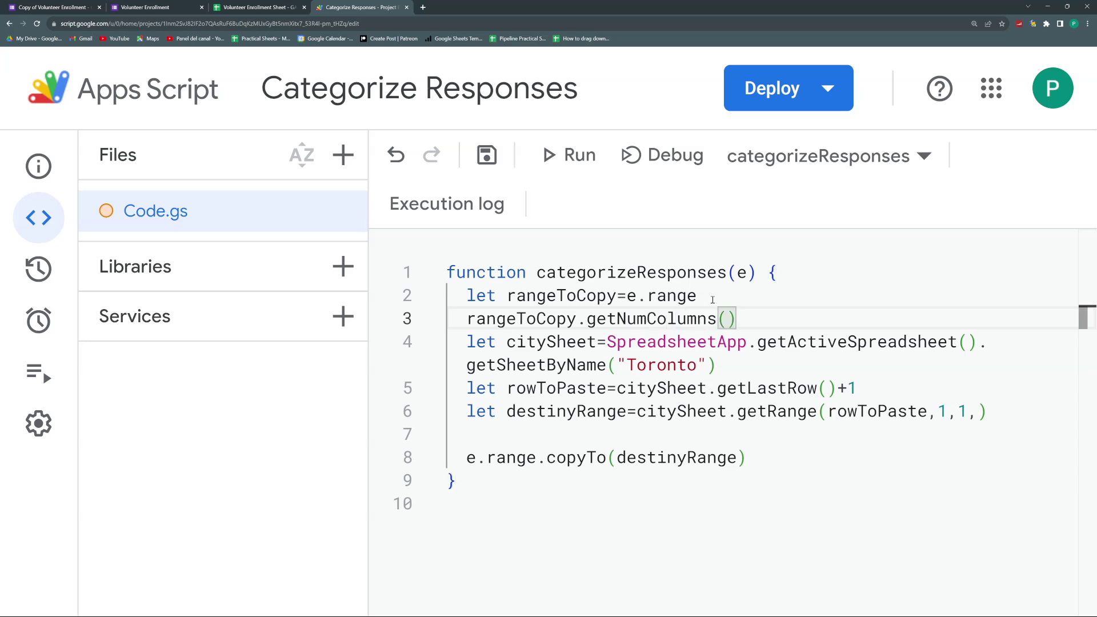
click(467, 320)
text(let )
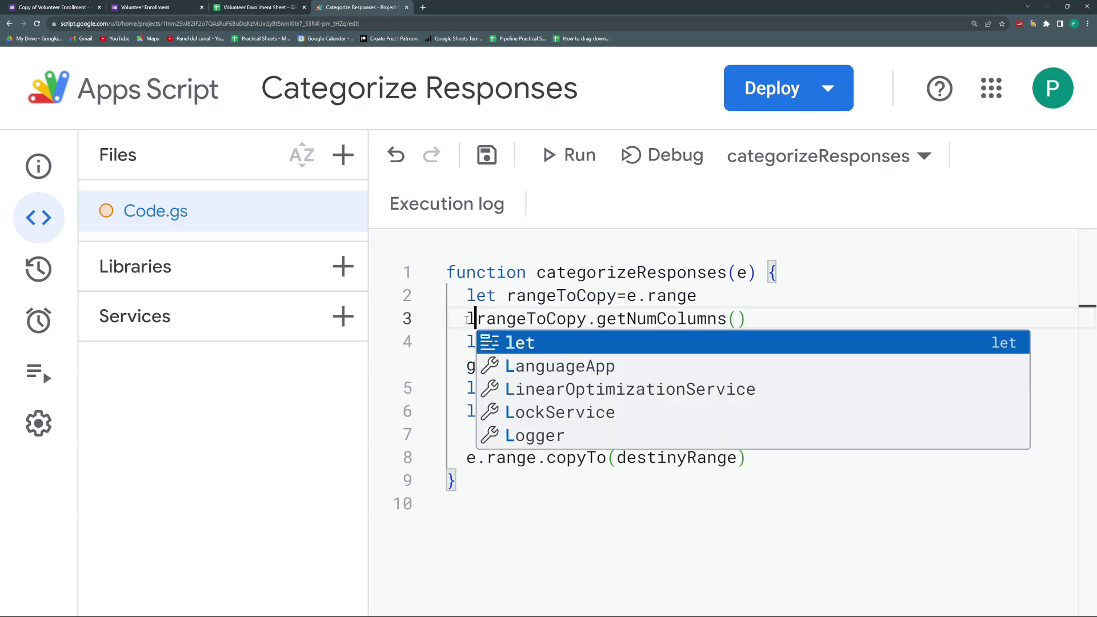
text(column)
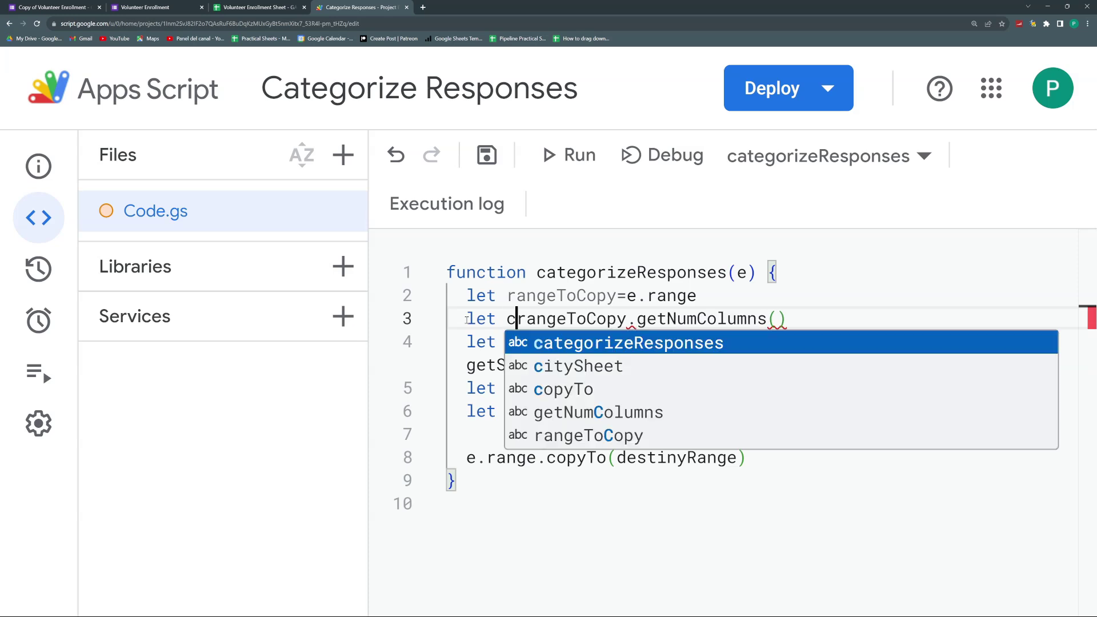
text(s=)
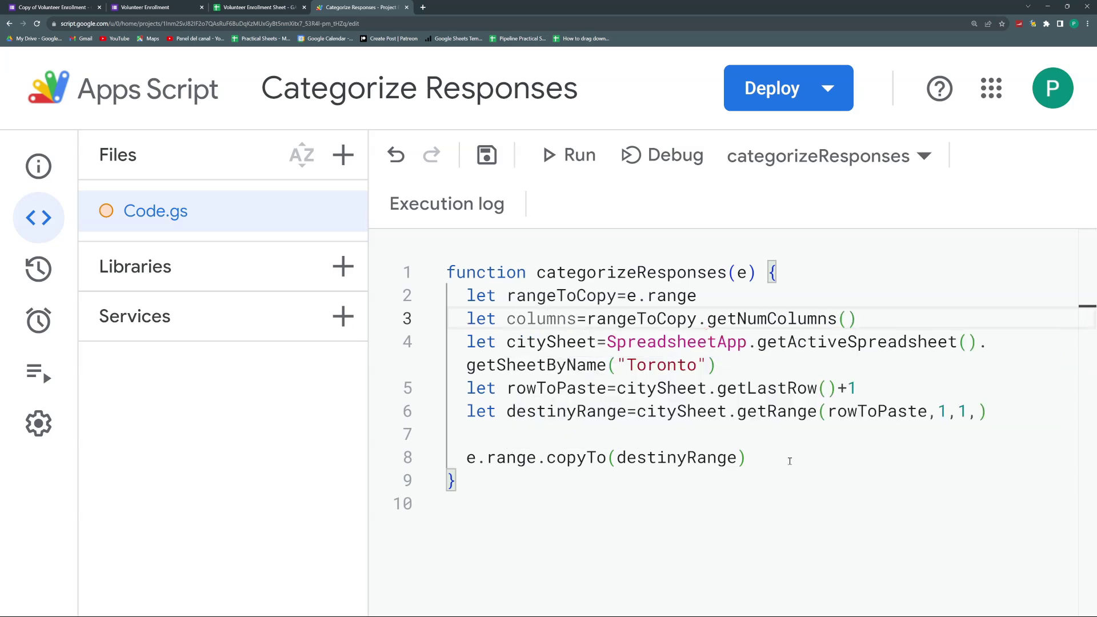
Step: Pass columns as getRange's last argument, delete the blank line, and save the project
click(975, 411)
text(col)
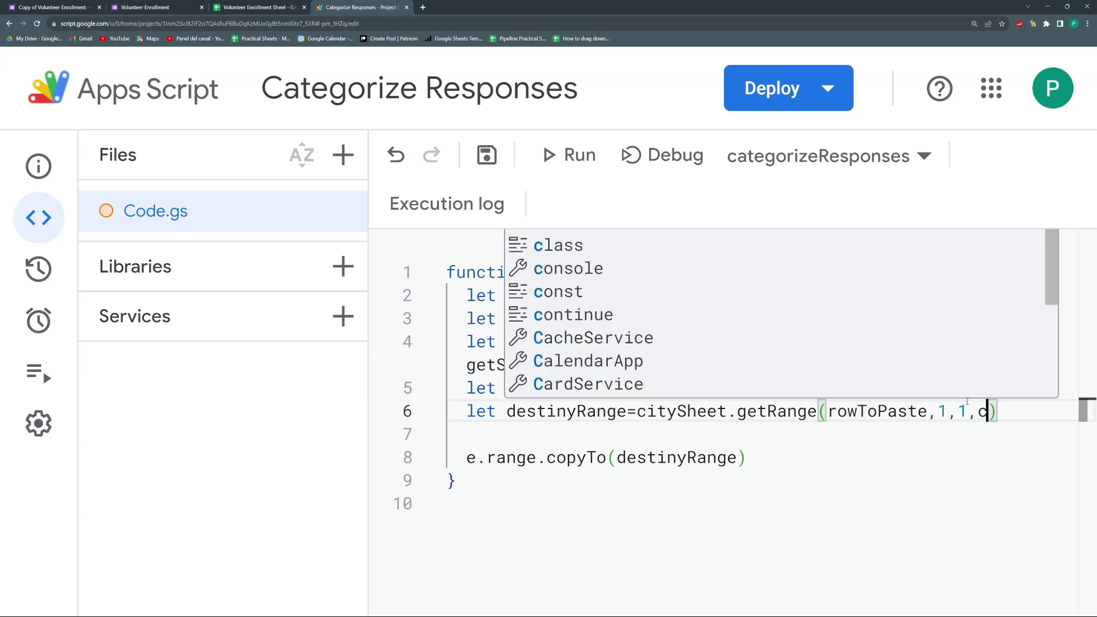
key(Return)
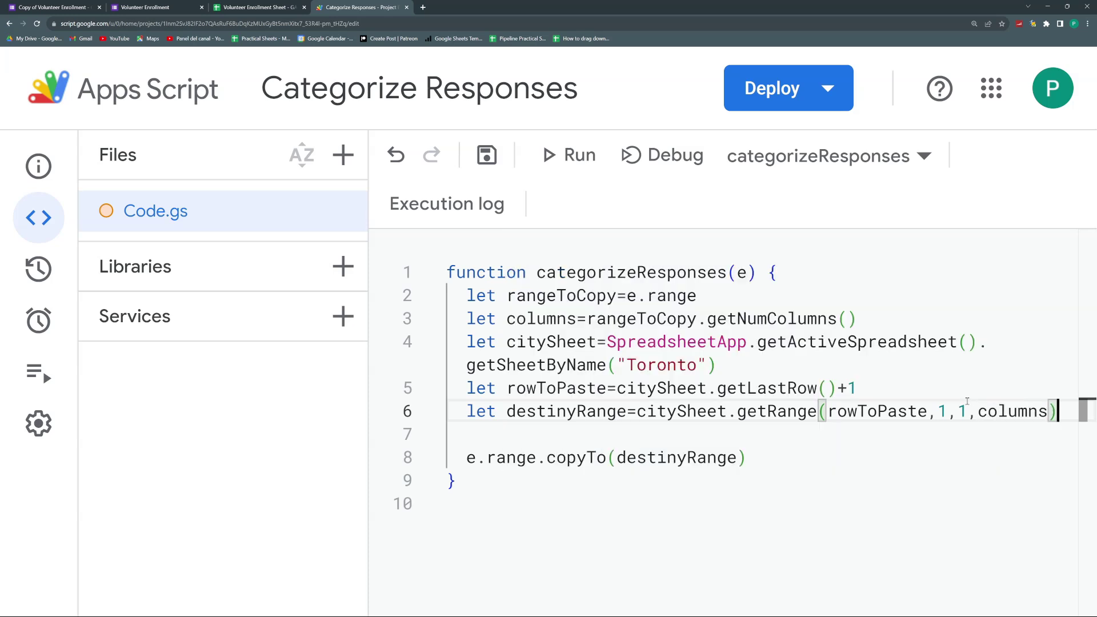
click(569, 438)
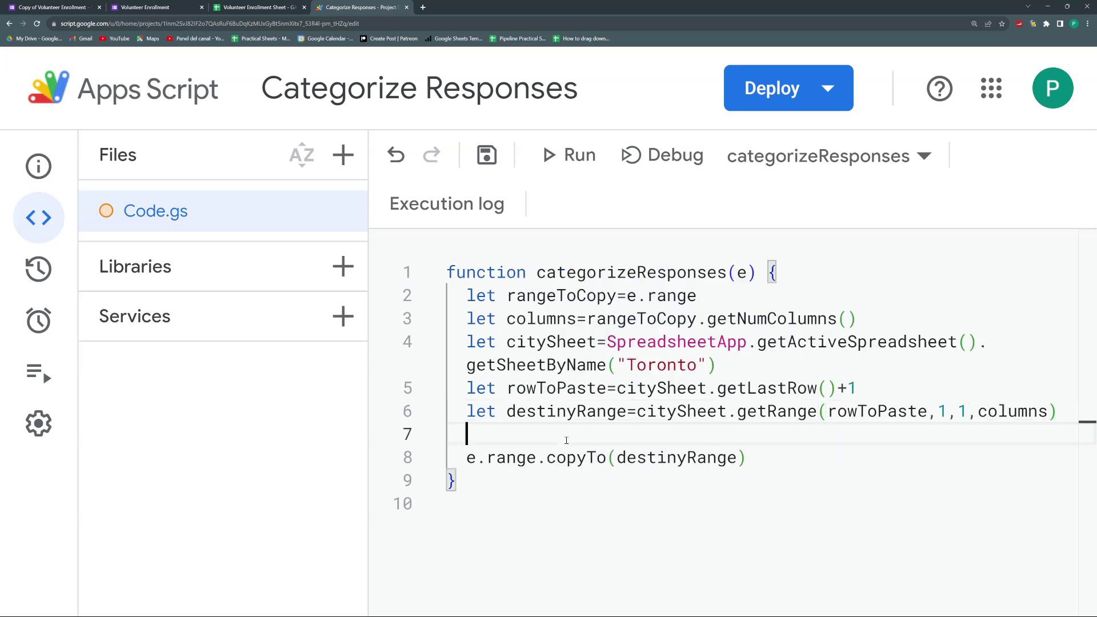
key(BackSpace)
key(BackSpace)
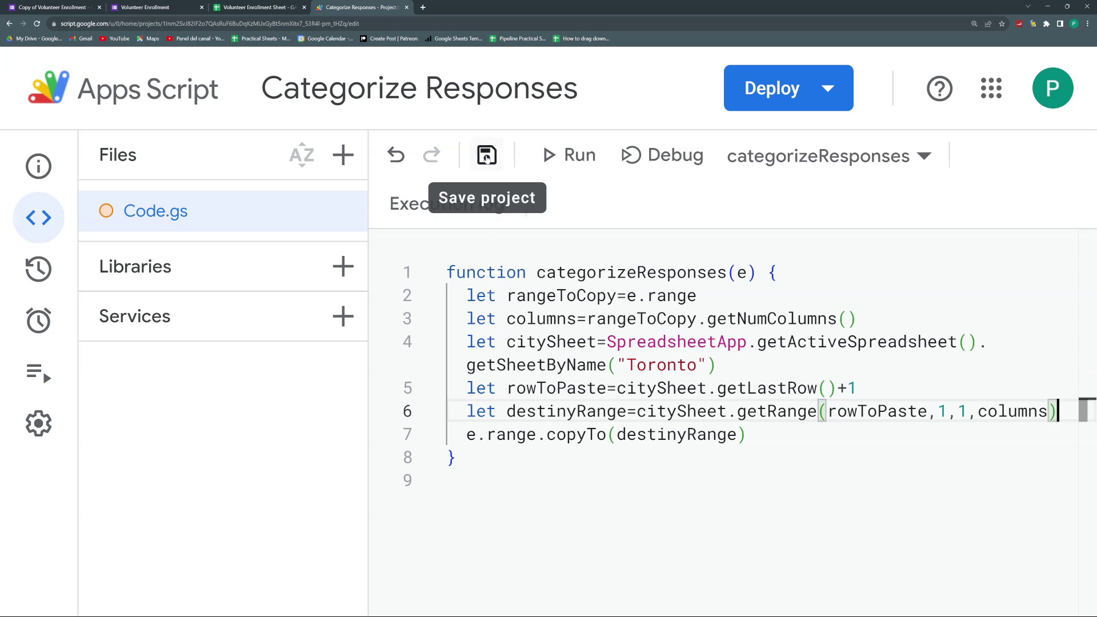
click(487, 155)
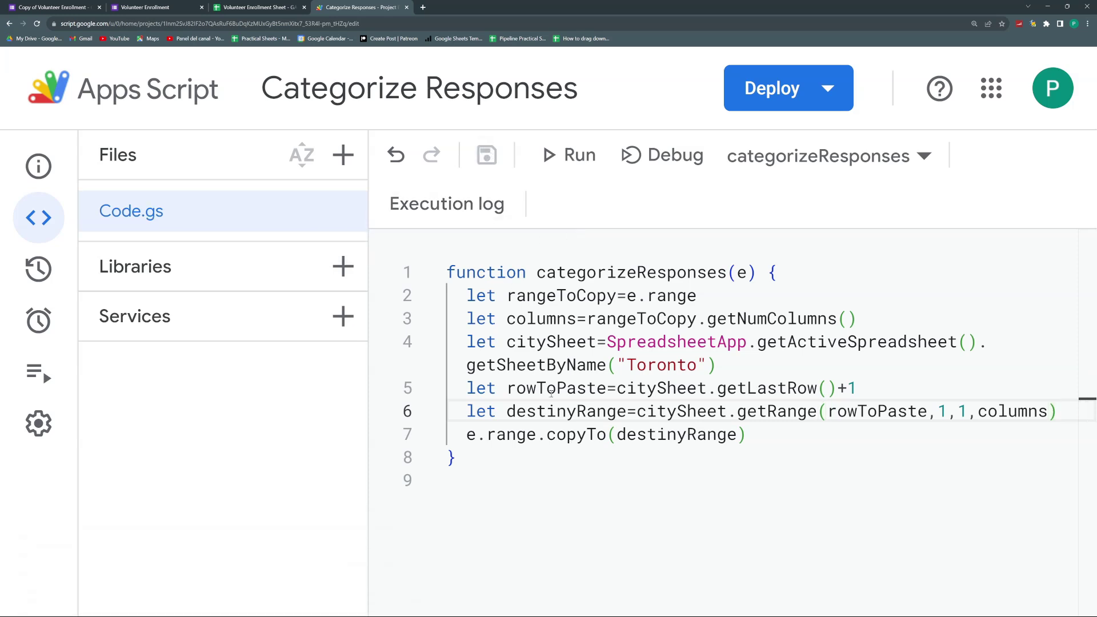
drag(608, 343, 757, 341)
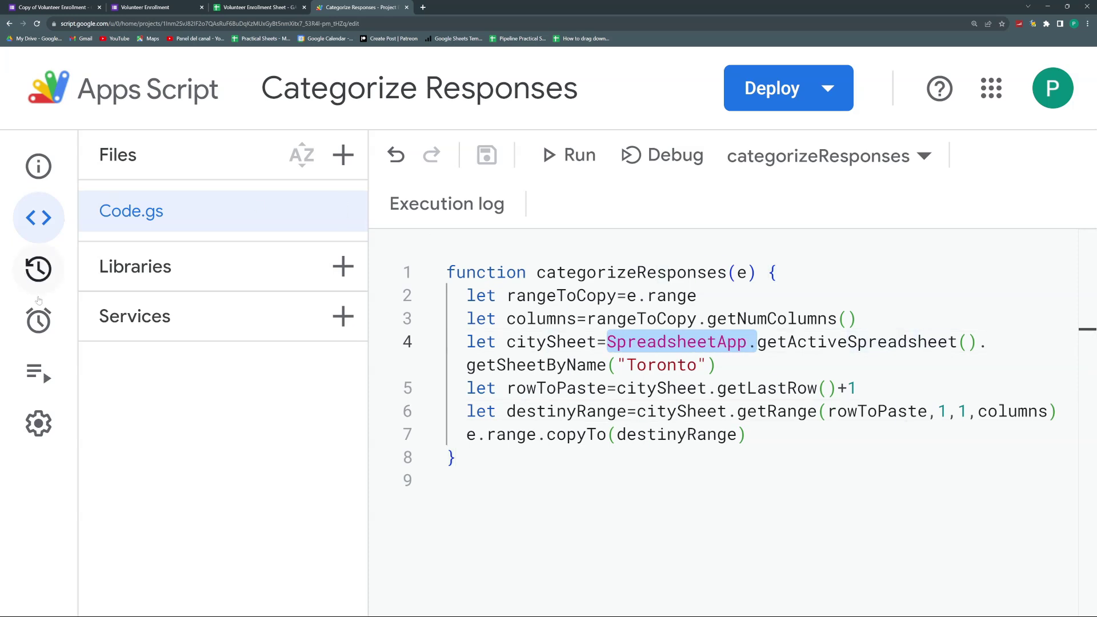
mouse_move(39, 320)
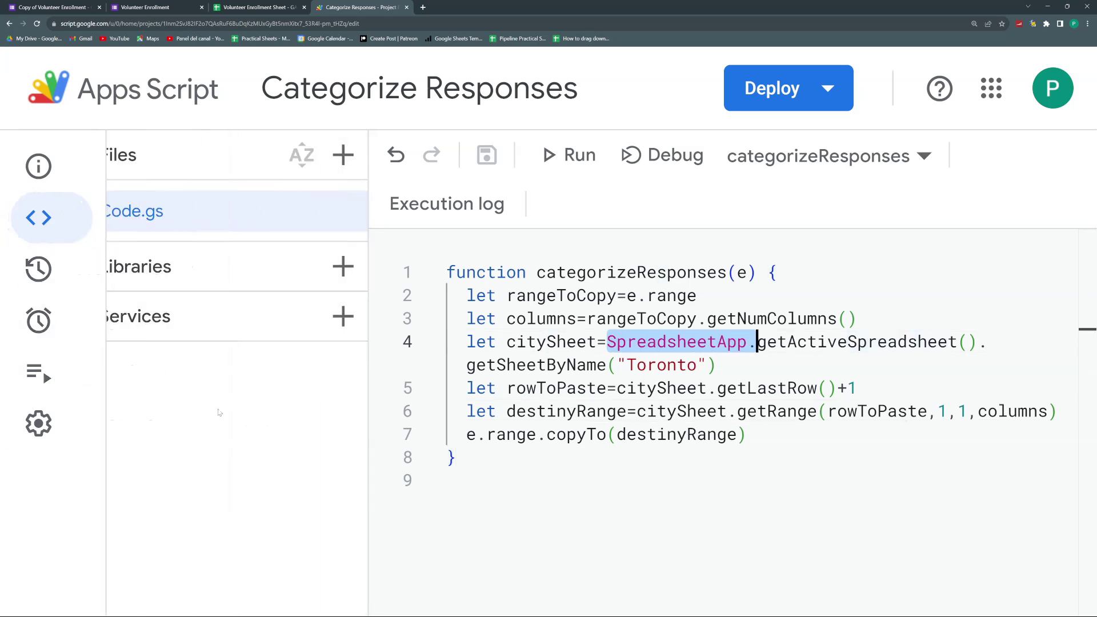
click(46, 323)
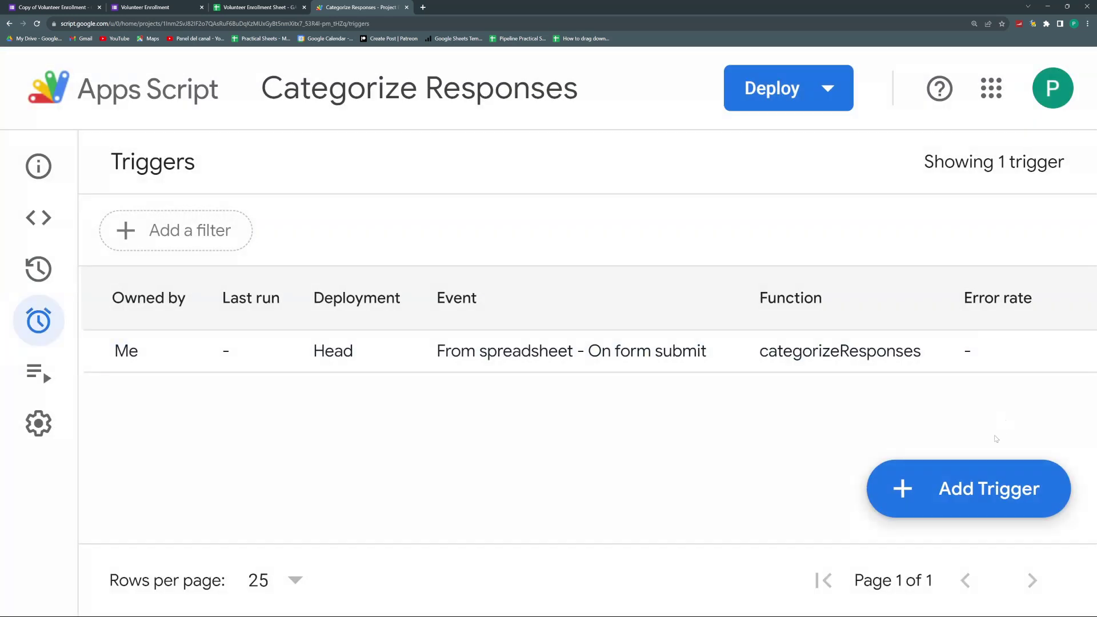
click(1005, 353)
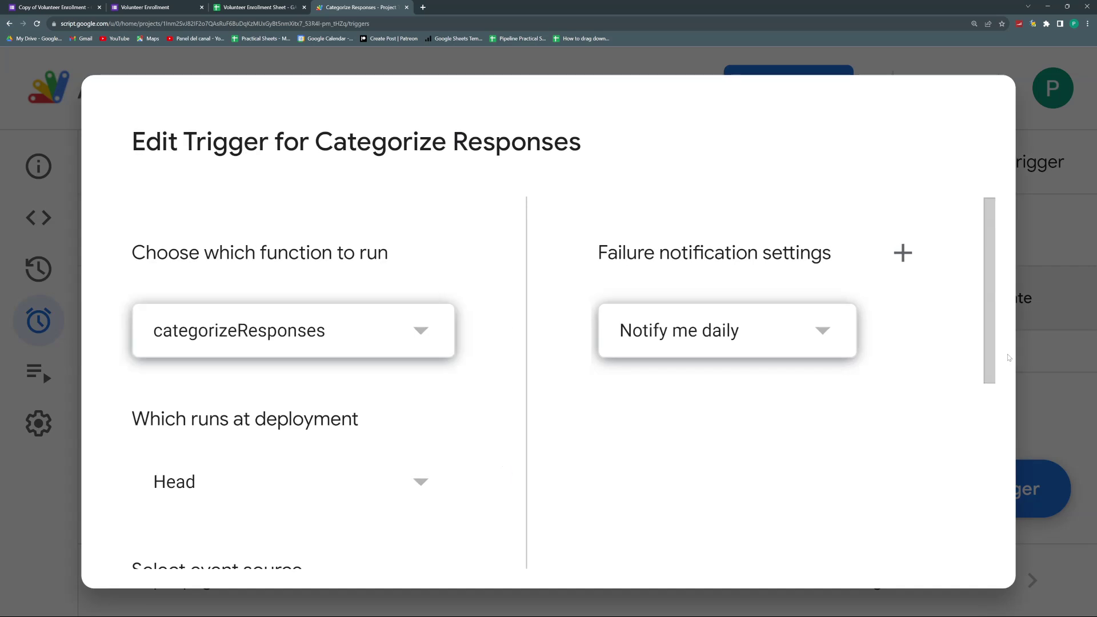
scroll(880, 459, down, 6)
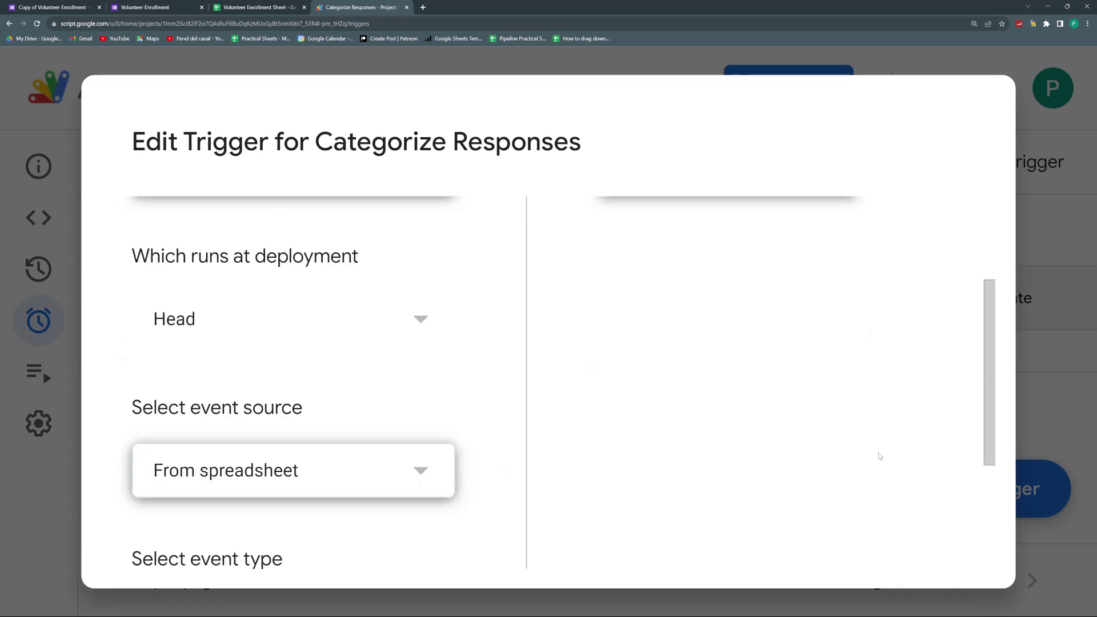
click(908, 517)
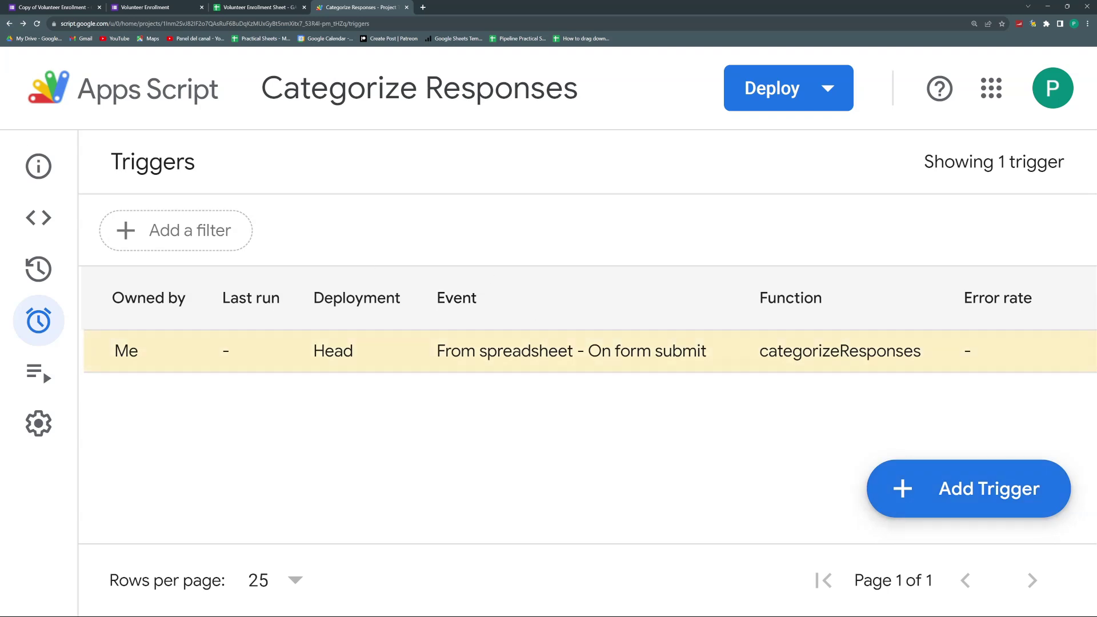
Step: Submit another form response with the volunteer's first name and Toronto as location
click(144, 7)
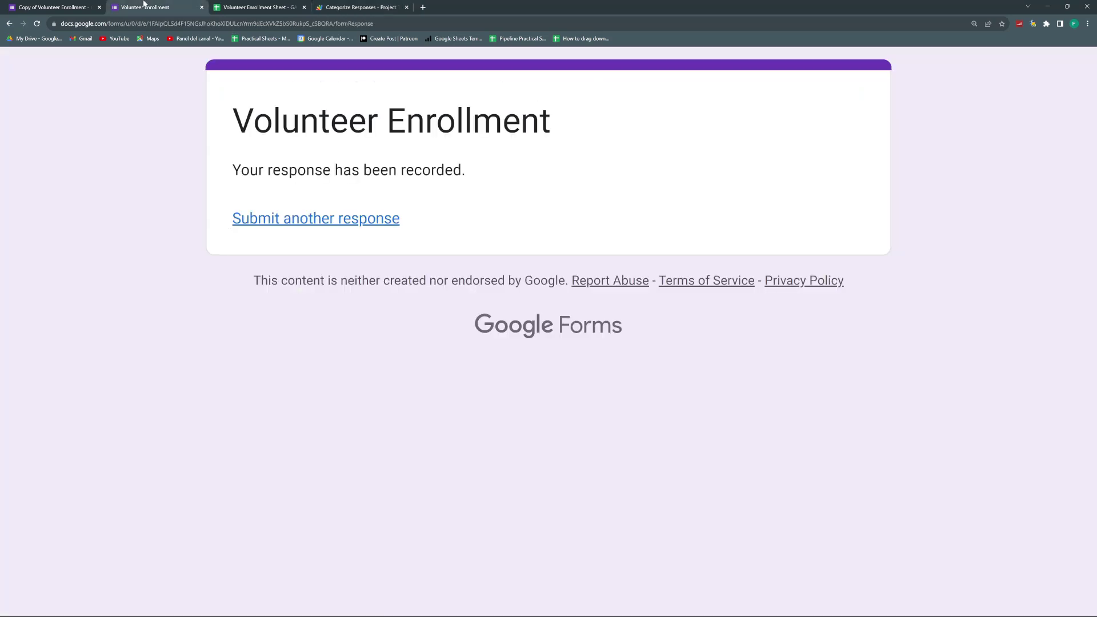
click(296, 218)
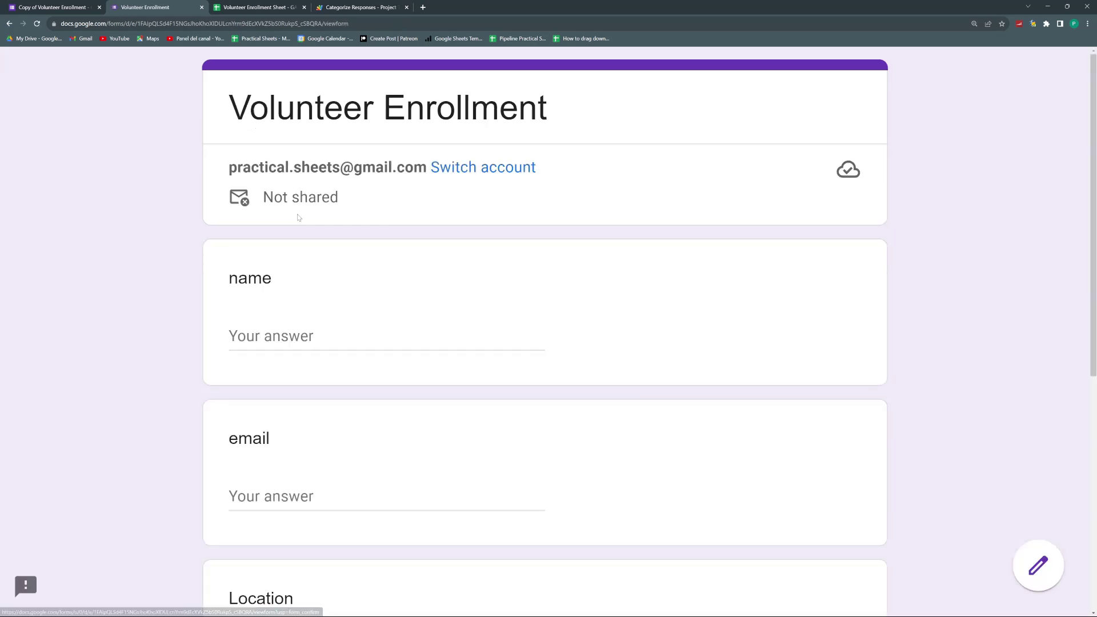
click(313, 342)
text(Juan)
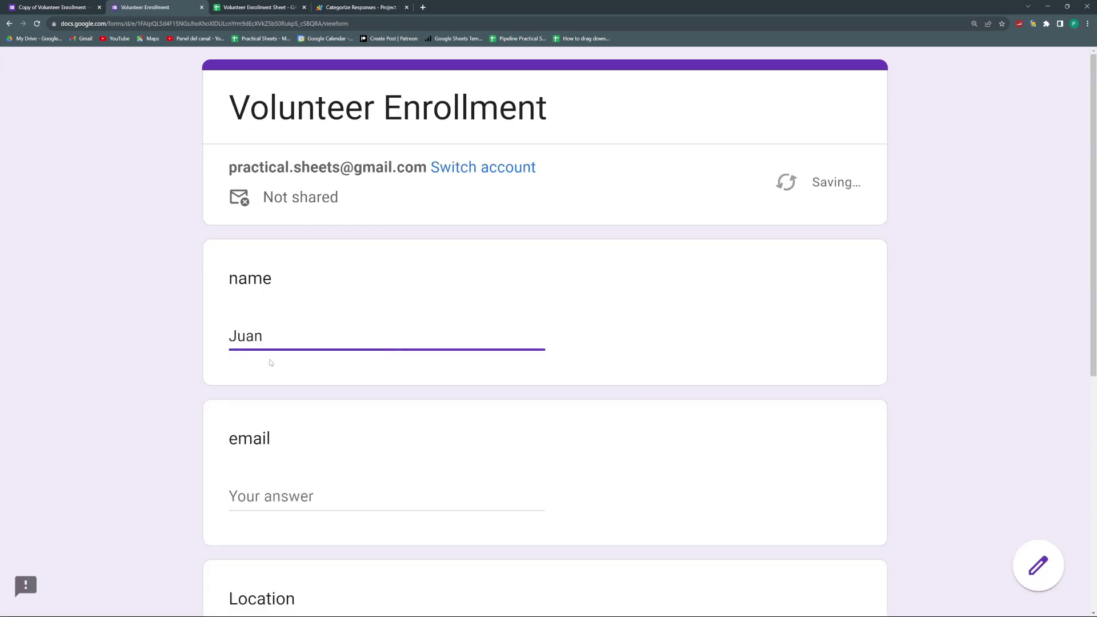
scroll(271, 362, down, 7)
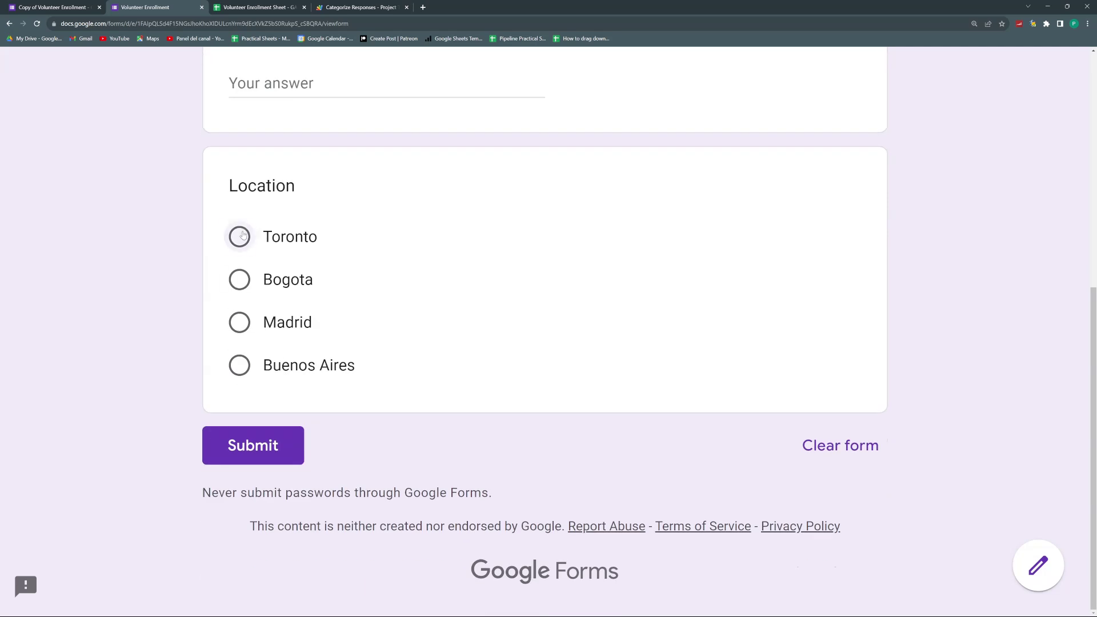
click(240, 236)
click(283, 482)
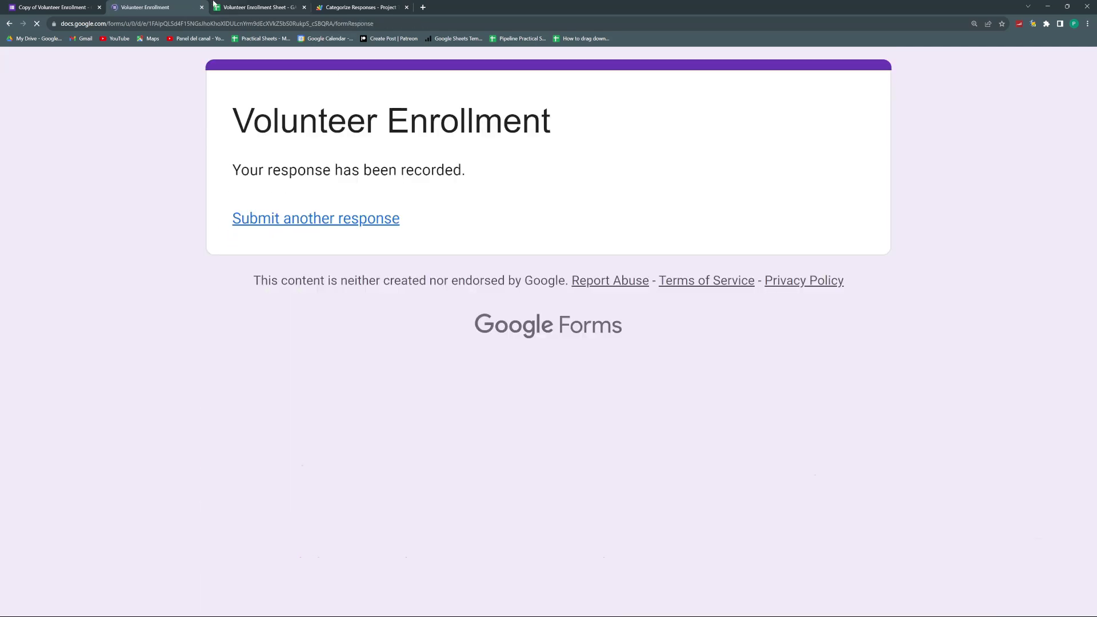
Step: In the Toronto sheet, widen column A and add the volunteer's surname in B2
click(227, 5)
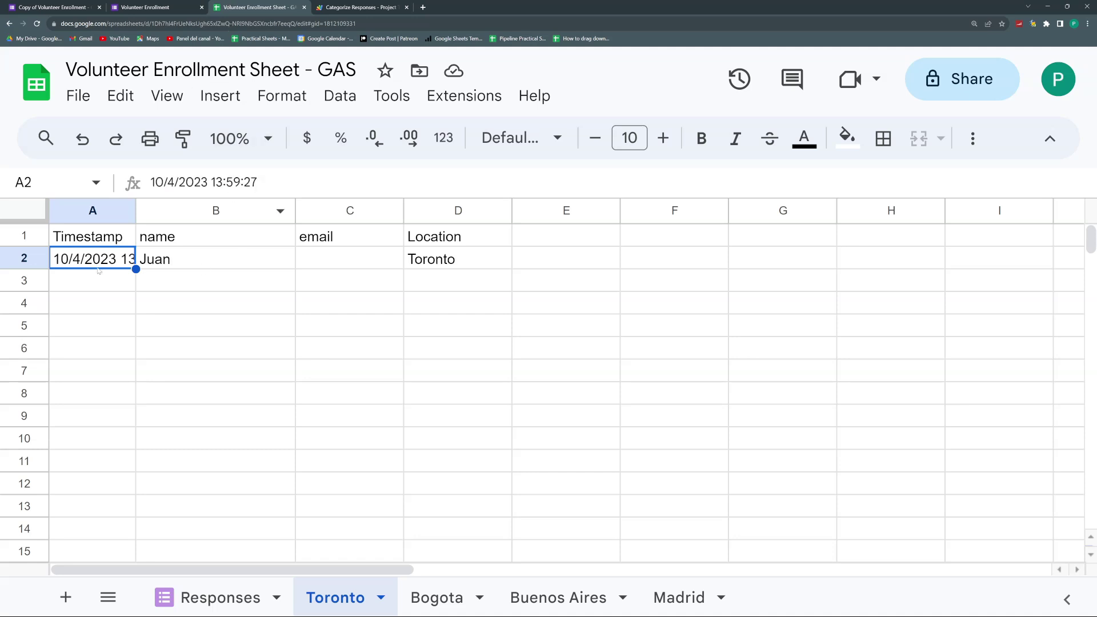
double_click(134, 211)
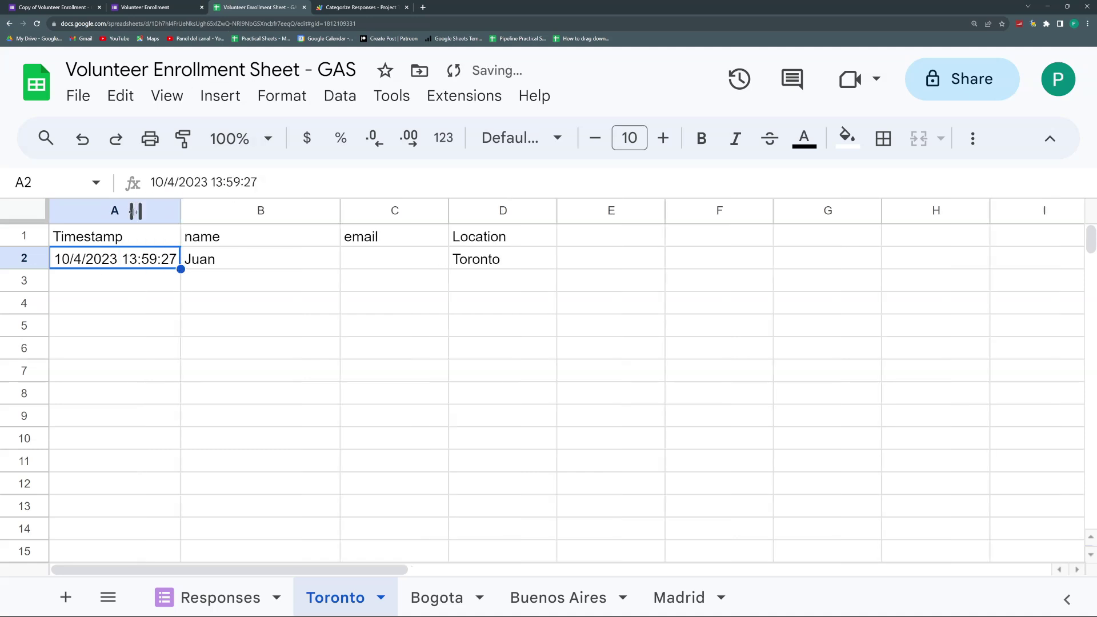
click(233, 264)
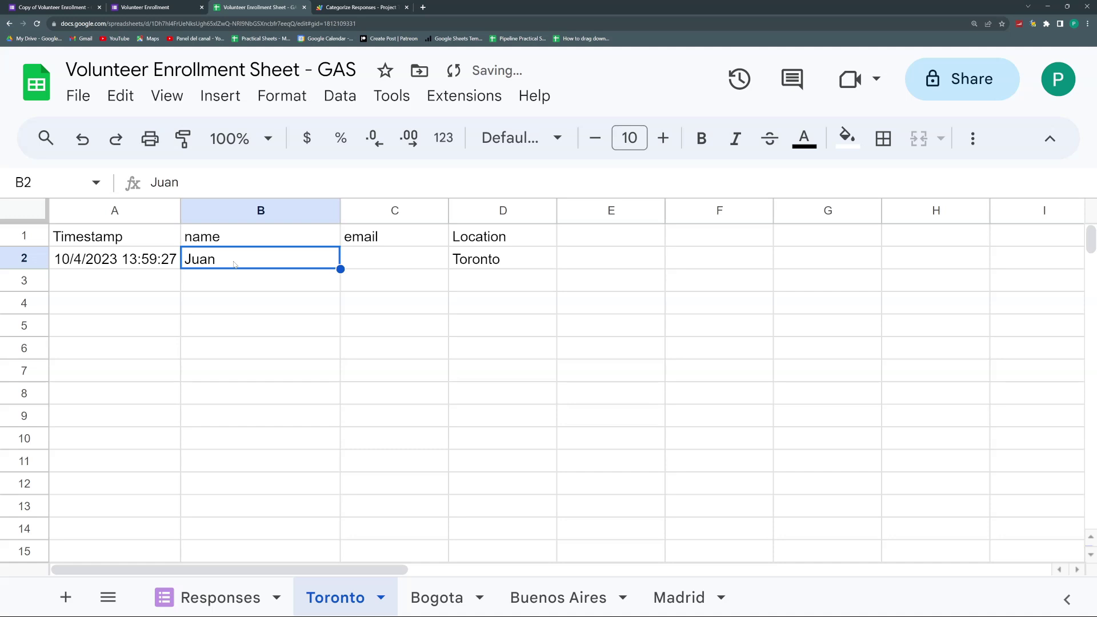
double_click(235, 263)
text(Guzman)
key(Return)
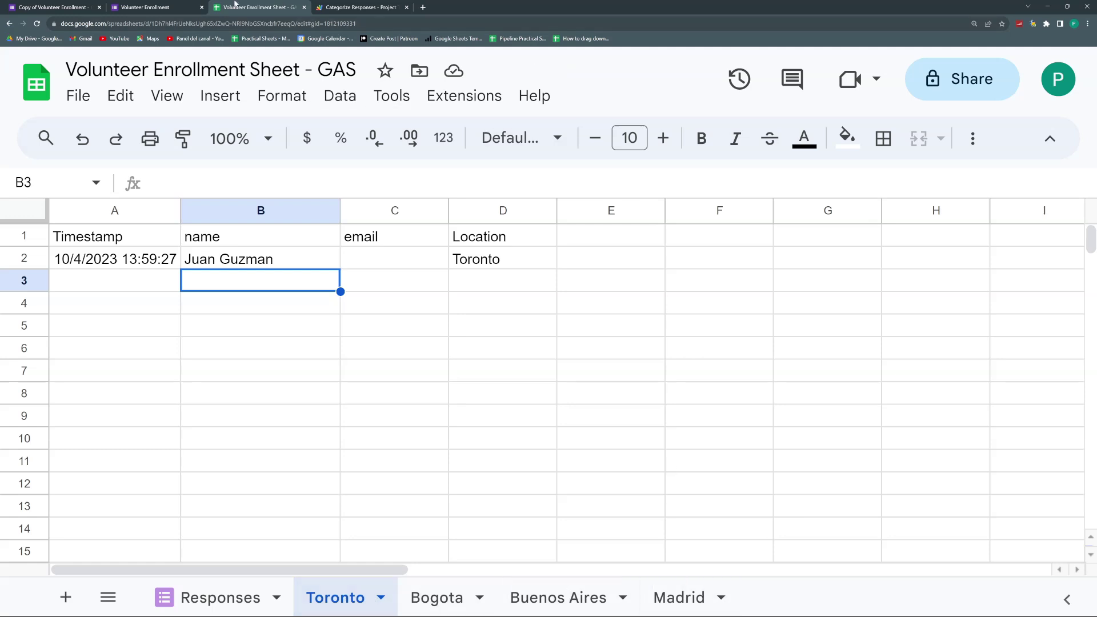
Step: Review the Responses sheet rows, then insert an empty line after the columns declaration
click(326, 8)
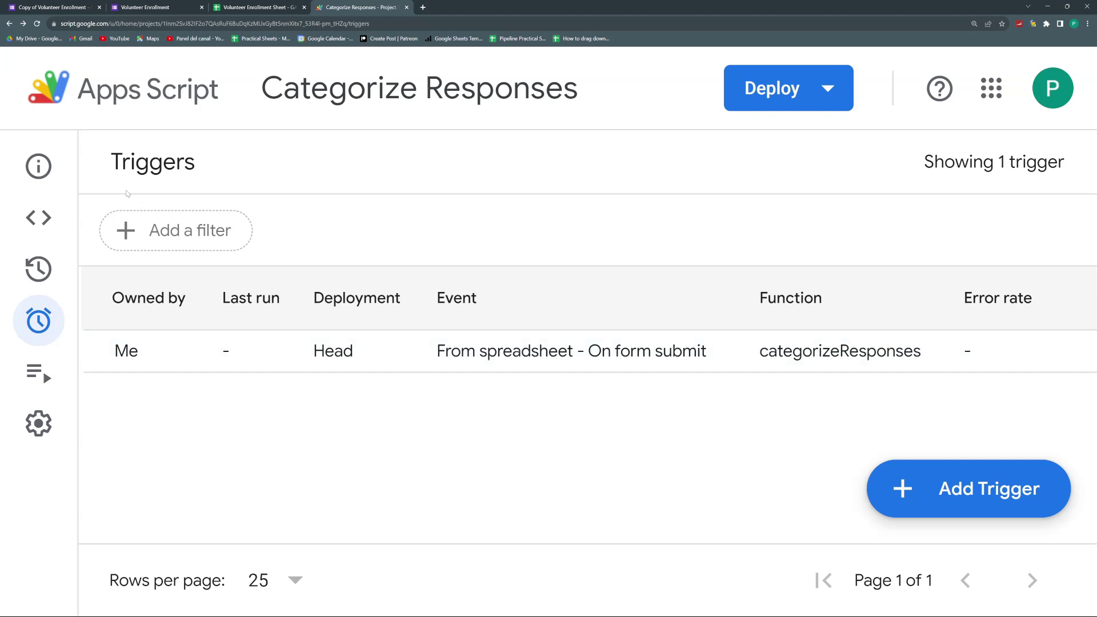
click(47, 216)
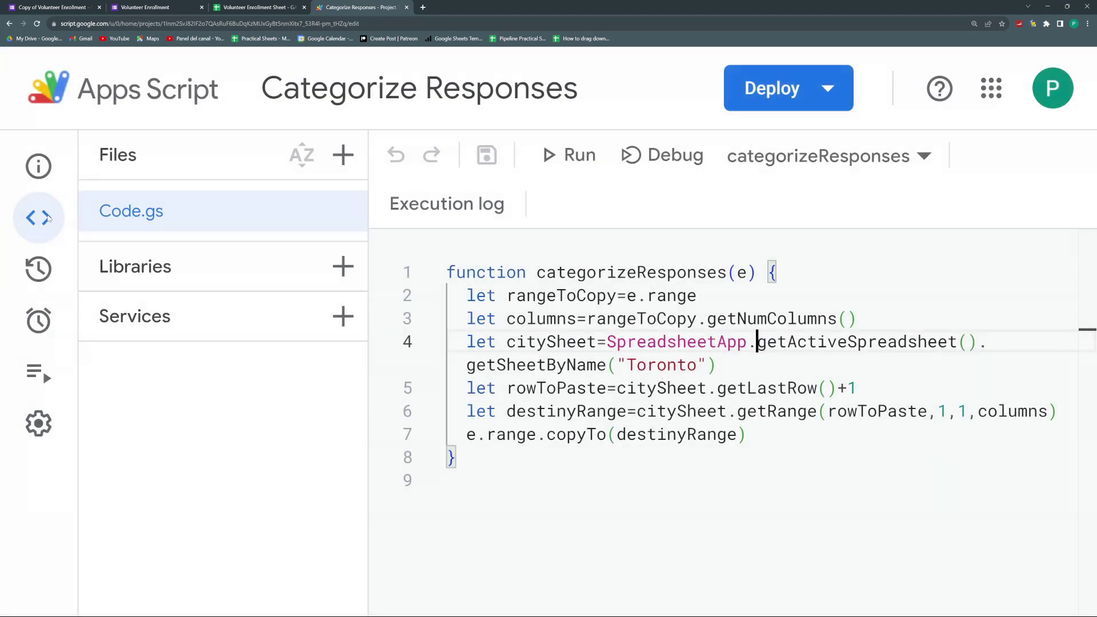
click(757, 342)
click(251, 7)
click(192, 597)
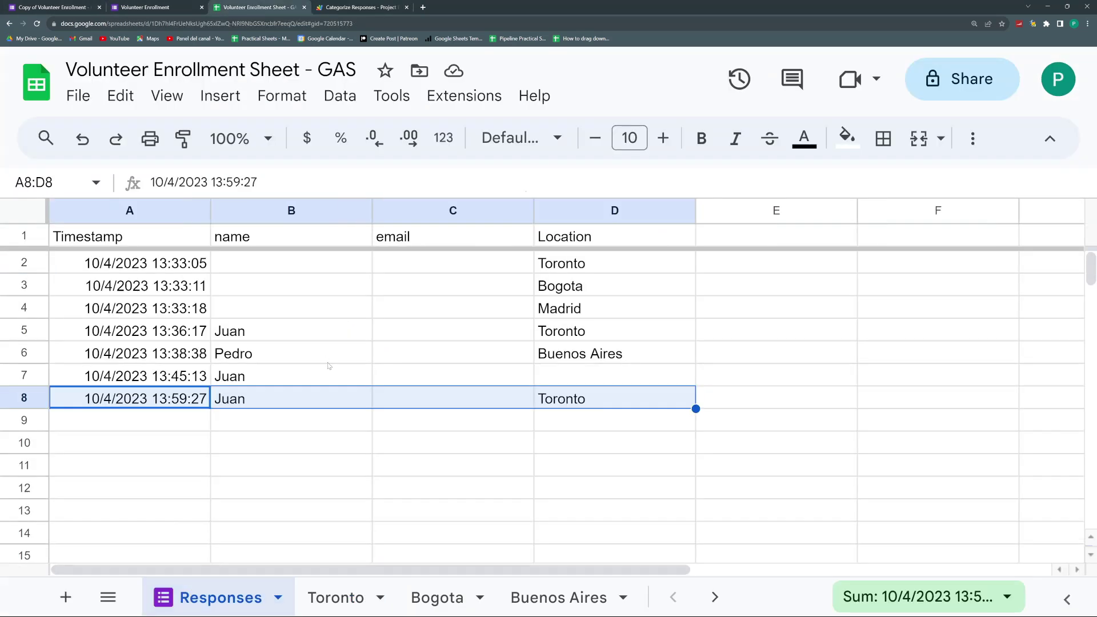
click(632, 394)
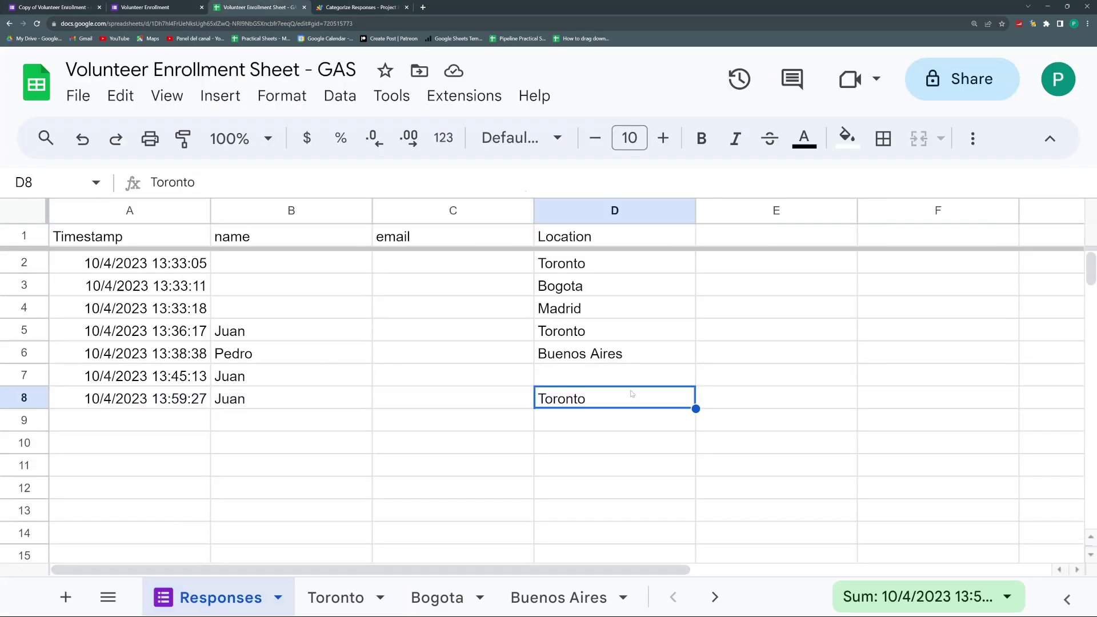
click(357, 7)
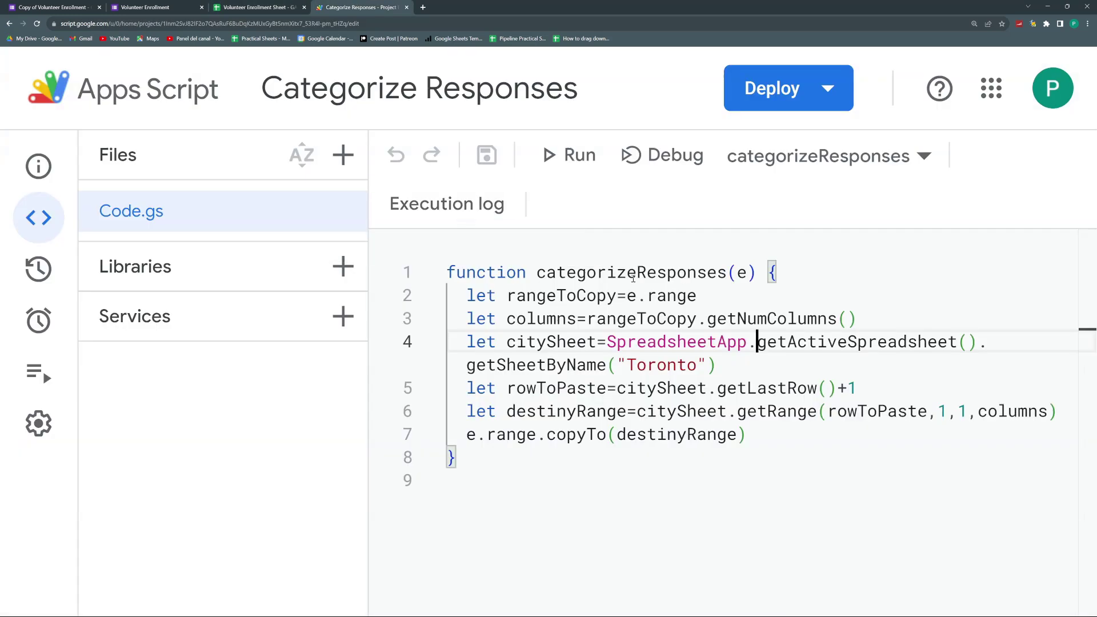
click(858, 323)
key(Return)
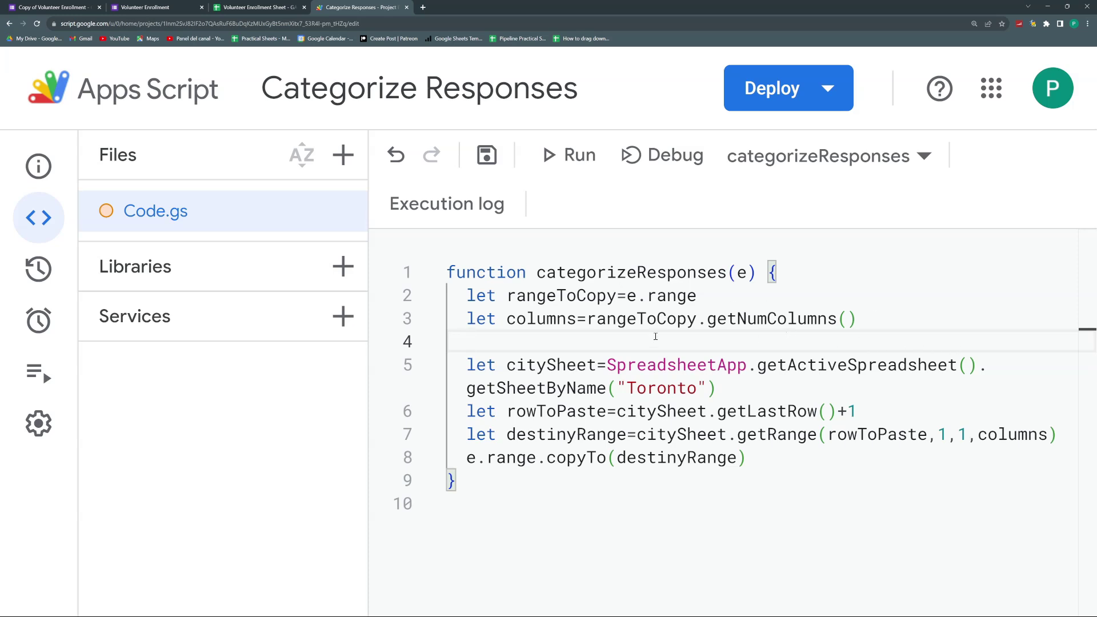
Step: Write let responseSheet=SpreadsheetApp.getActiveSpreadsheet().getSheetByName("Cities" on line 4
text(let c)
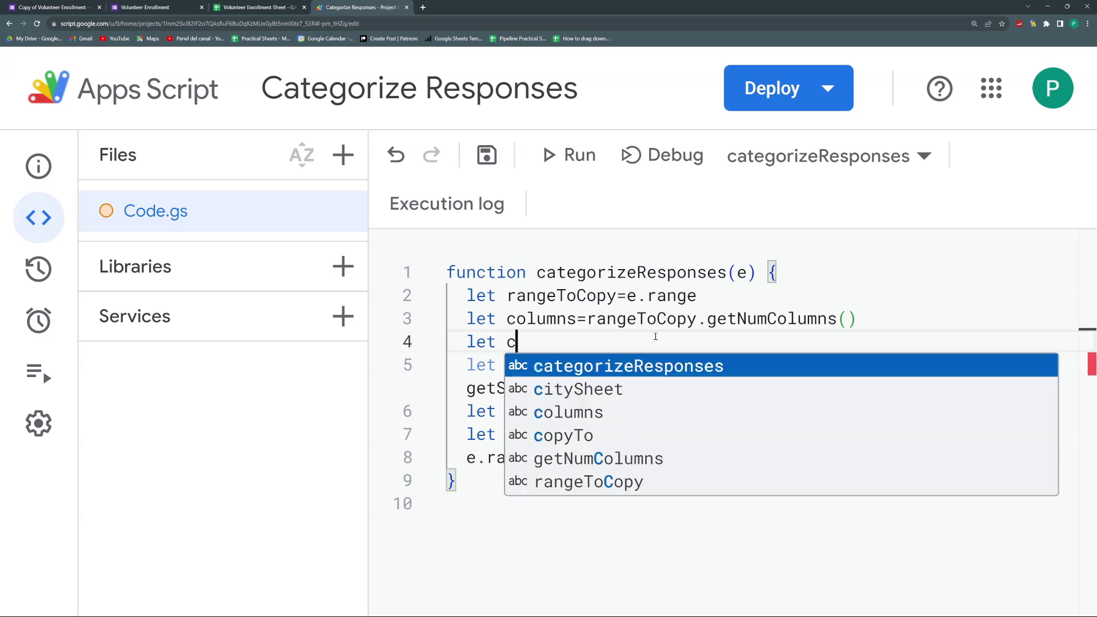
key(BackSpace)
text(resp)
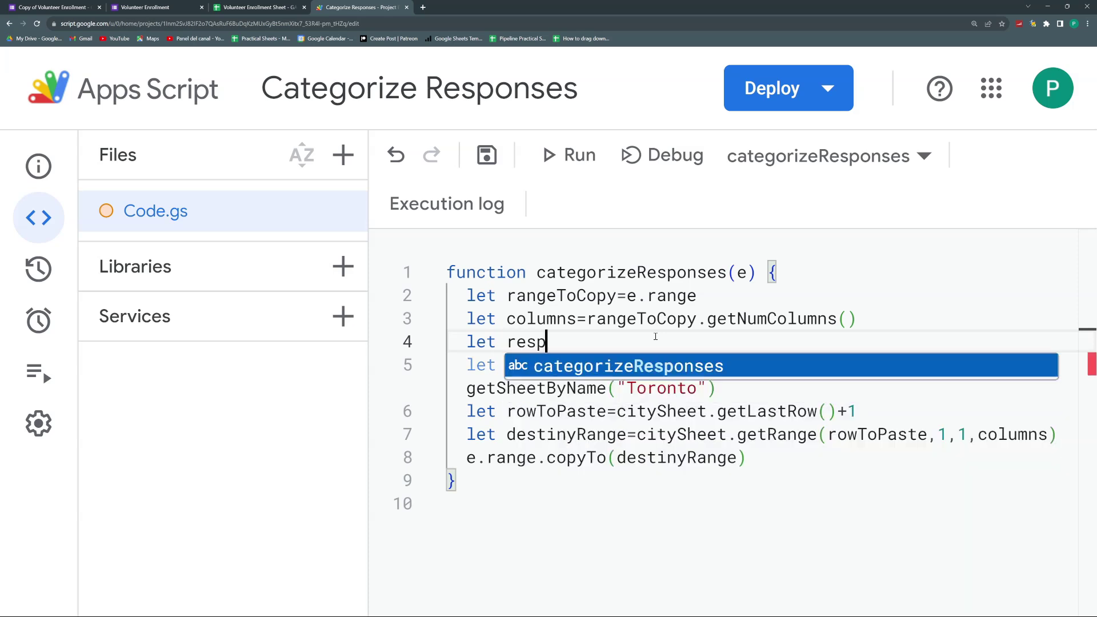
text(onseSheet=Sp)
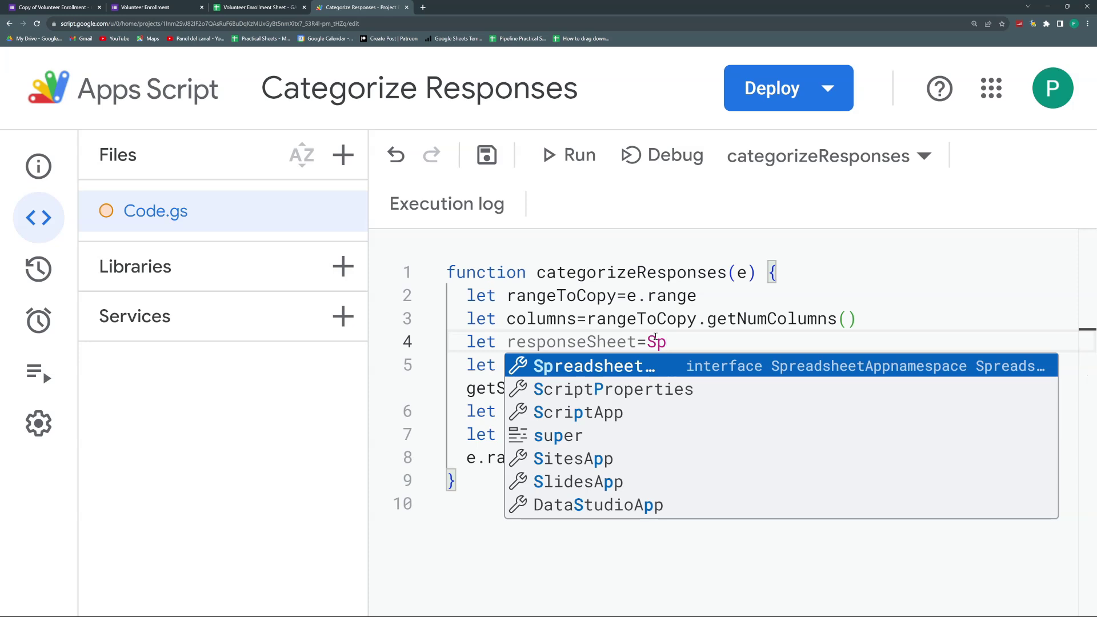
key(Return)
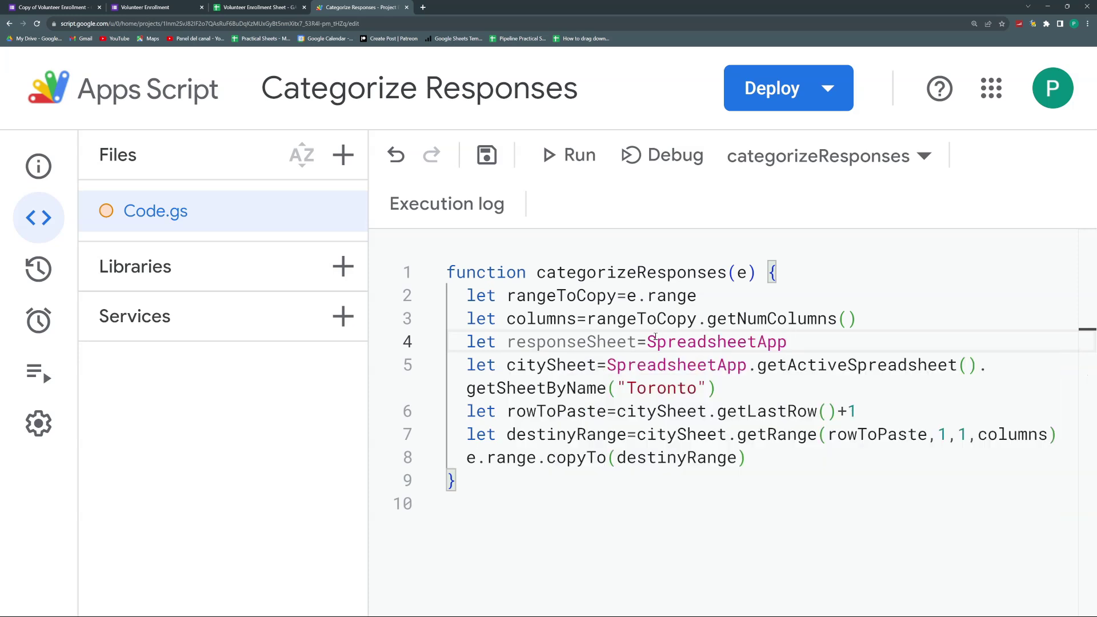
text(.getA)
key(Down)
key(Down)
key(Down)
key(Down)
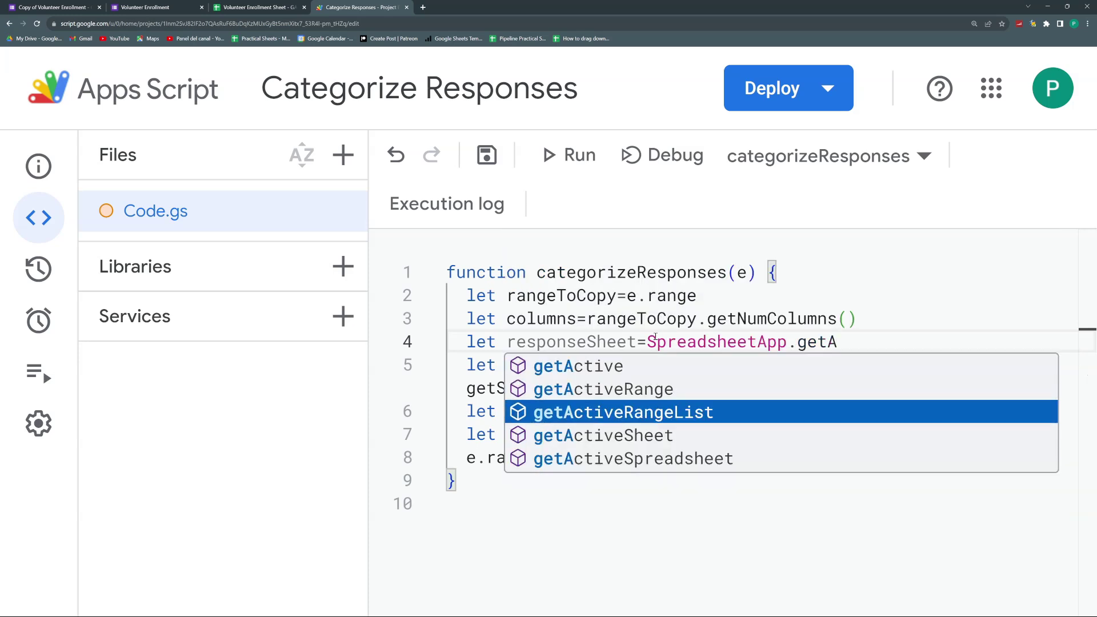
key(Return)
text(().get)
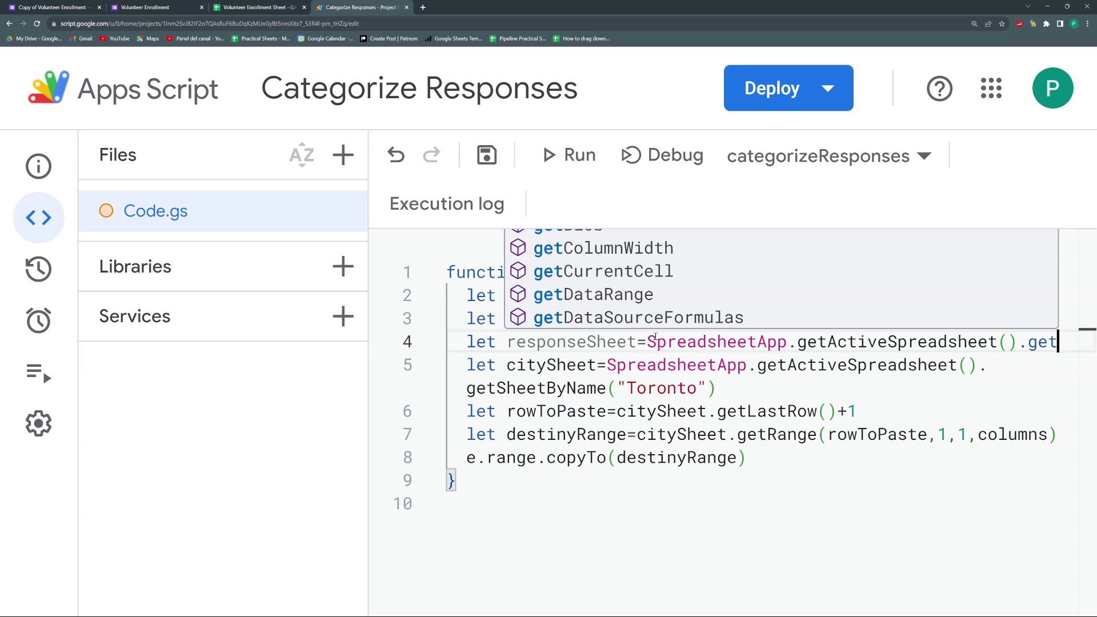
text(SheetBy)
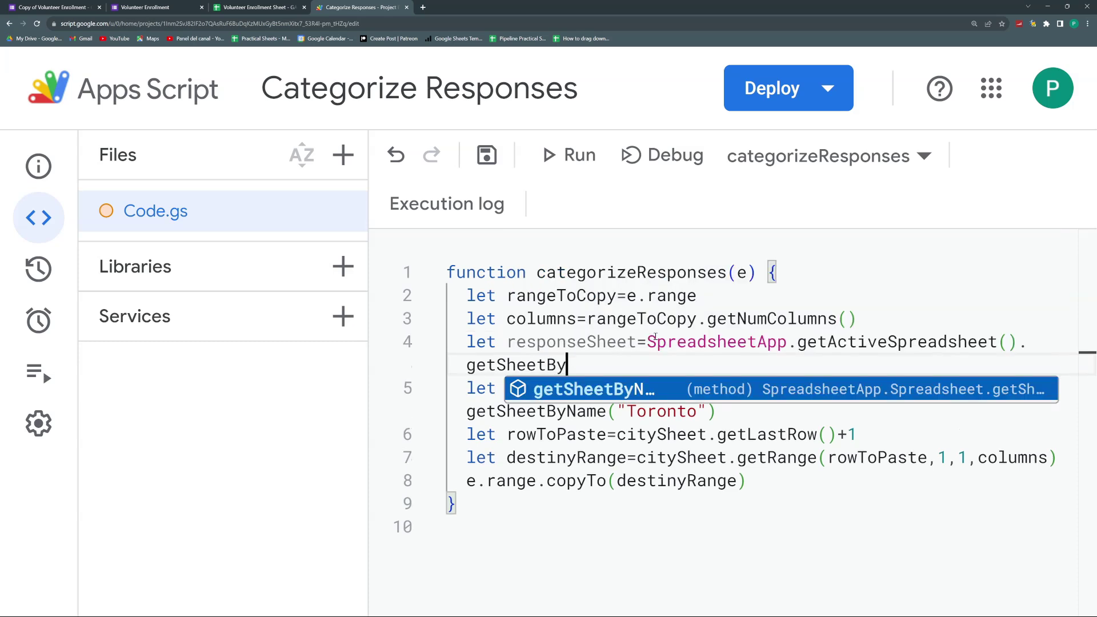
key(Return)
text((")
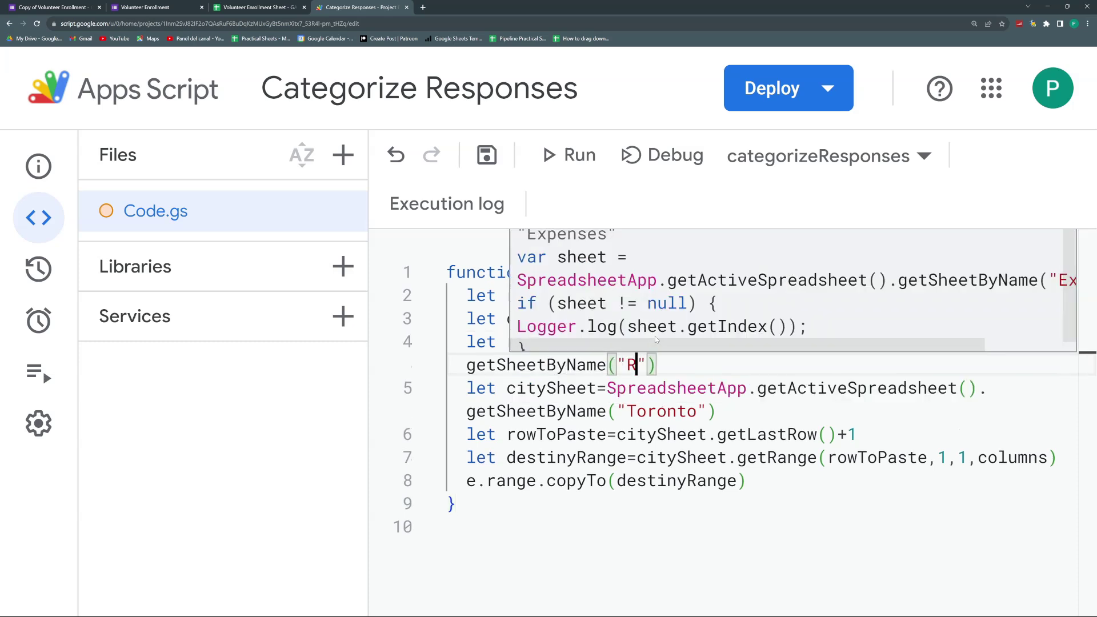
text(Cities)
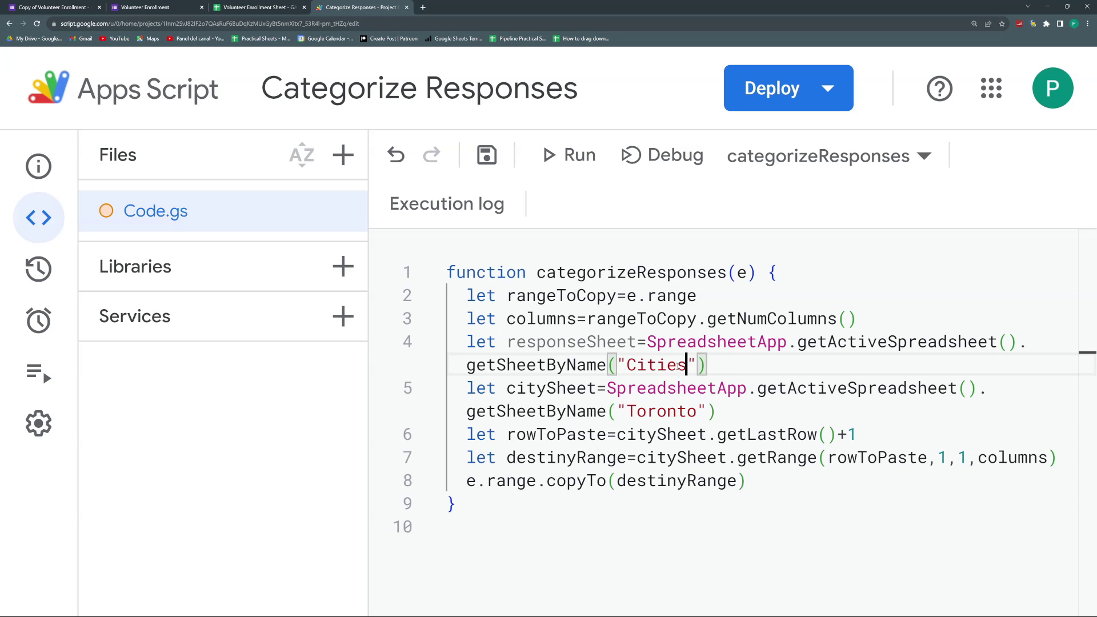
Step: Change the sheet name to "Responses" and select the getActiveSpreadsheet() call
drag(687, 365, 625, 366)
text(Responses)
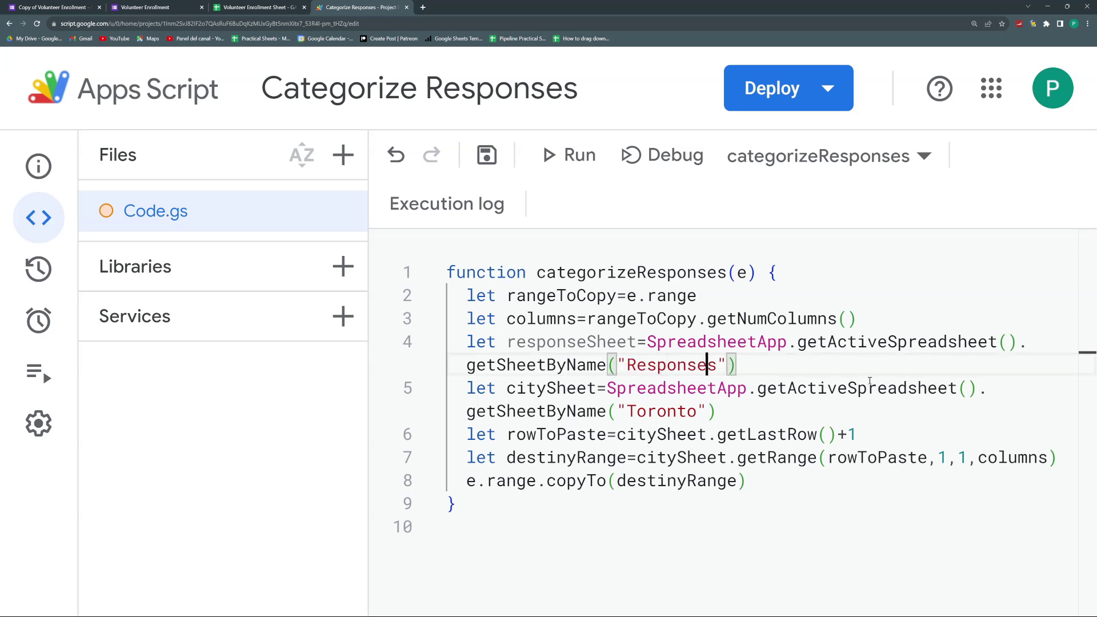
click(869, 386)
drag(1020, 341, 649, 349)
key(ctrl+c)
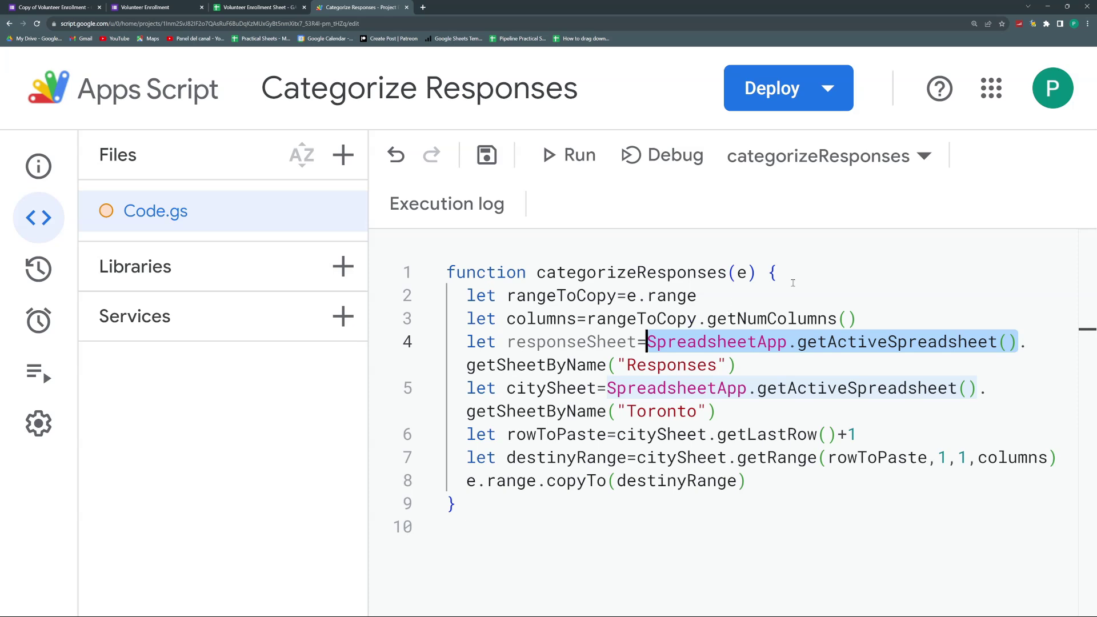
Step: Add let worksheet=SpreadsheetApp.getActiveSpreadsheet() and use worksheet in the Responses lookup
click(851, 319)
key(Return)
text(let)
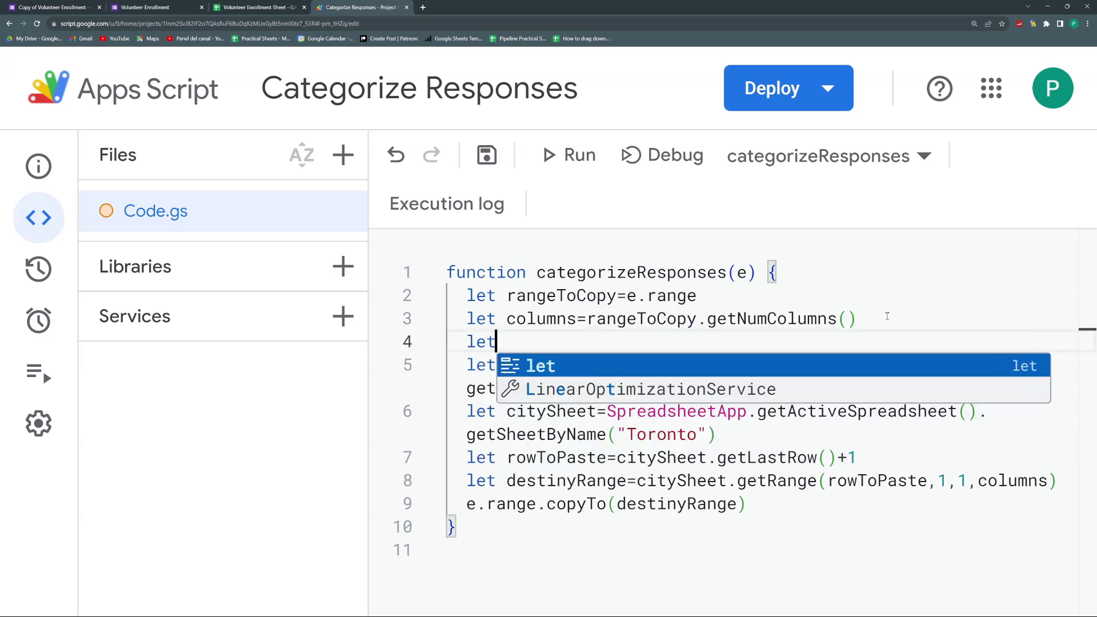
text( worksheet)
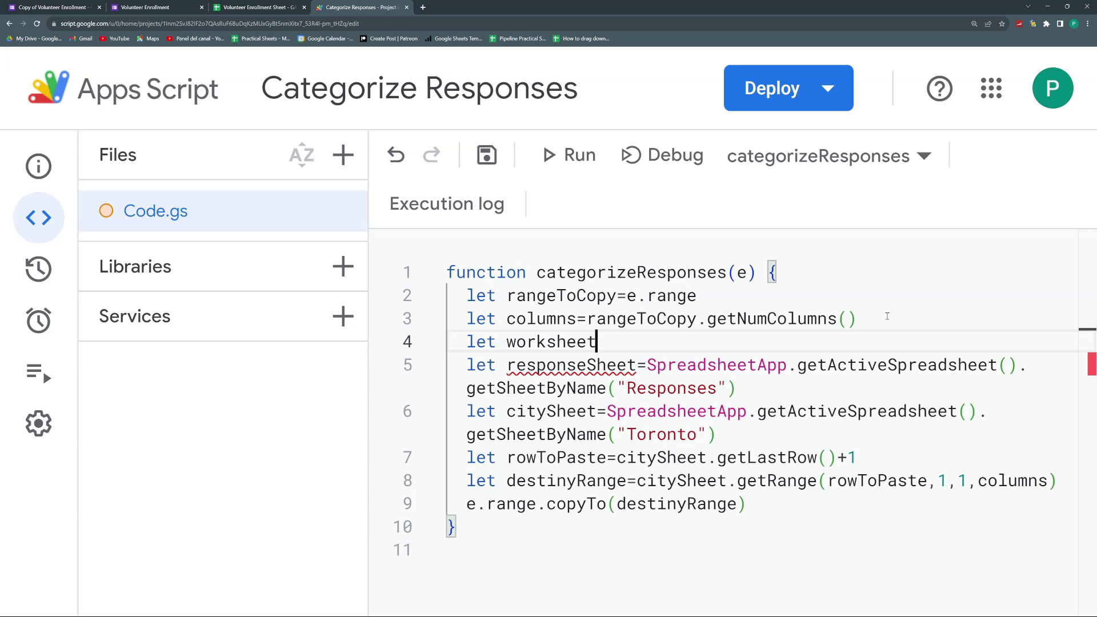
text(=)
key(ctrl+v)
drag(646, 365, 1020, 367)
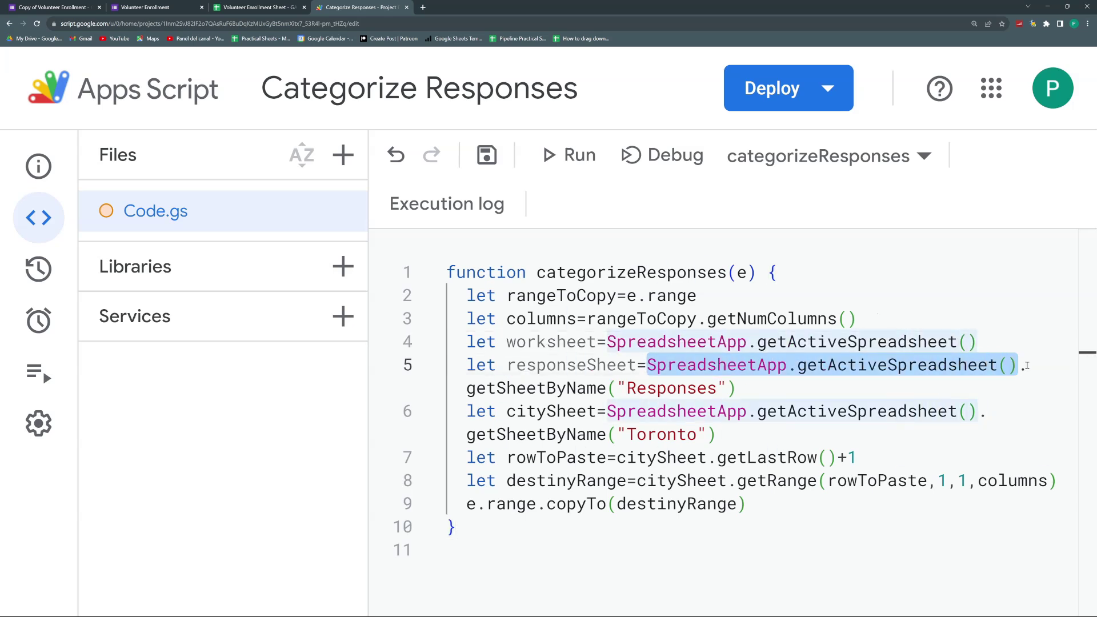
text(worksheet)
Step: Replace the active-spreadsheet call on the Toronto lookup line with worksheet
click(978, 387)
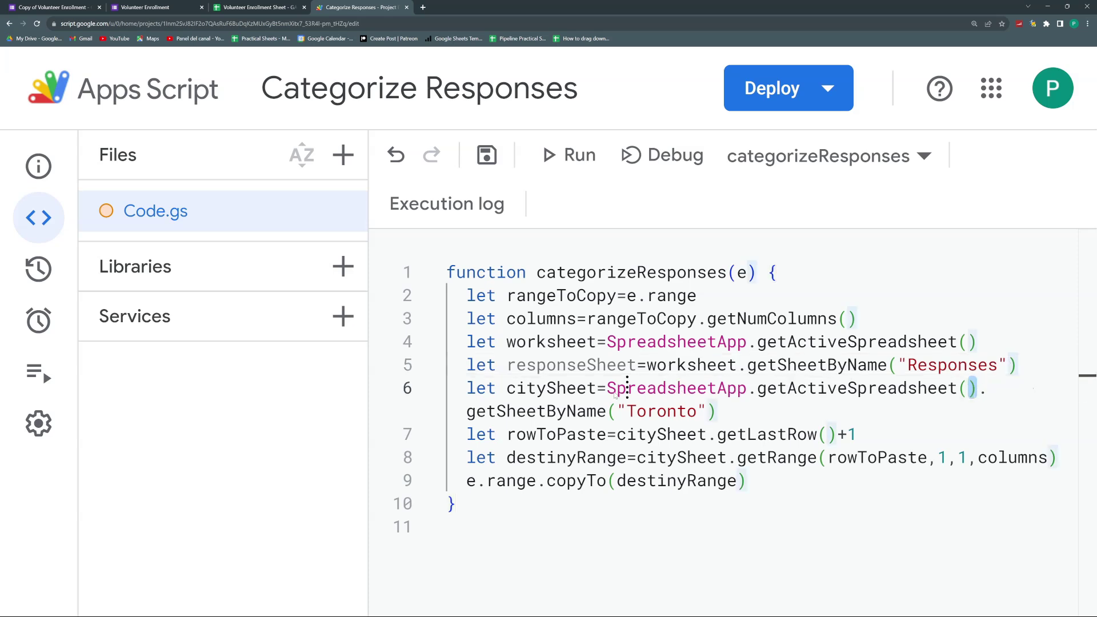
mouse_move(627, 388)
mouse_down()
mouse_move(617, 388)
mouse_move(977, 388)
mouse_up()
key(ctrl+z)
text(work)
key(Tab)
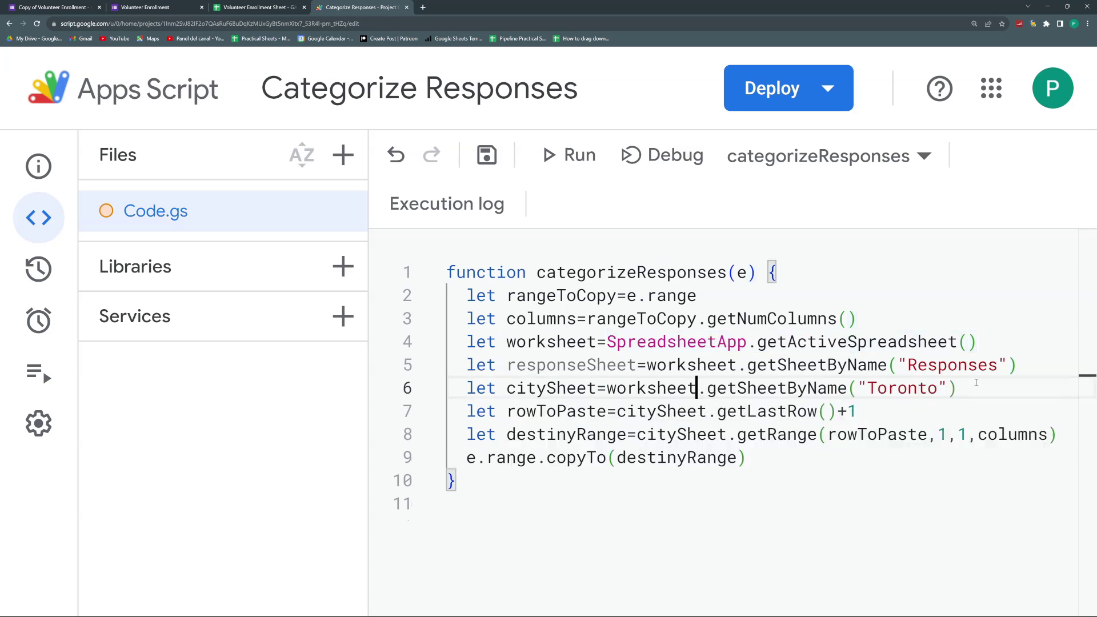
Step: Add a responseSheet.getRange() line below the Responses lookup
click(1025, 366)
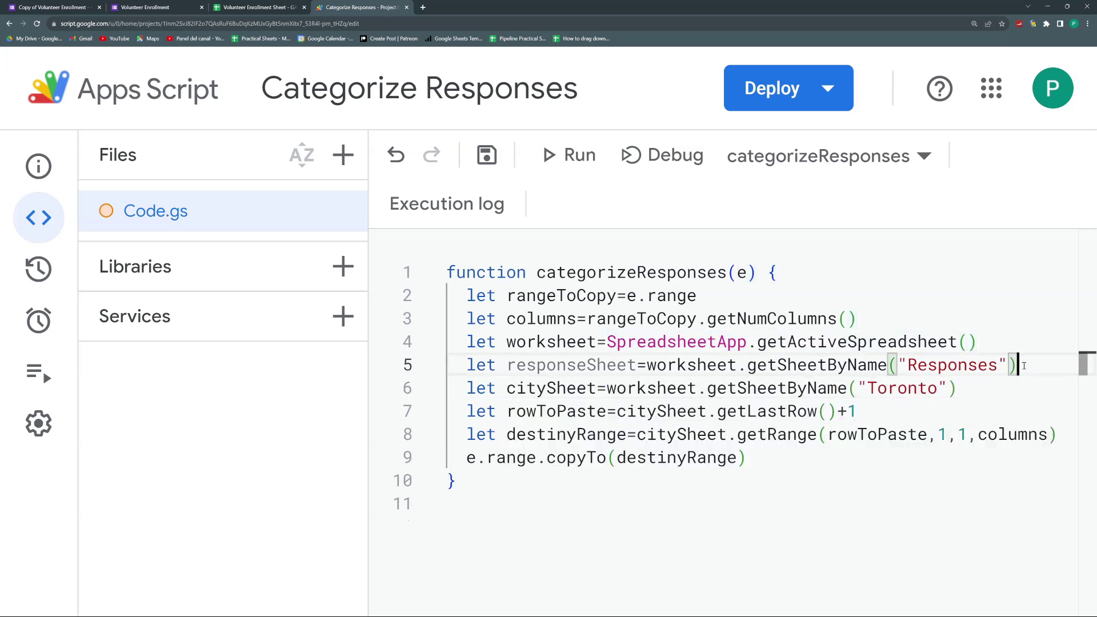
key(Return)
text(response)
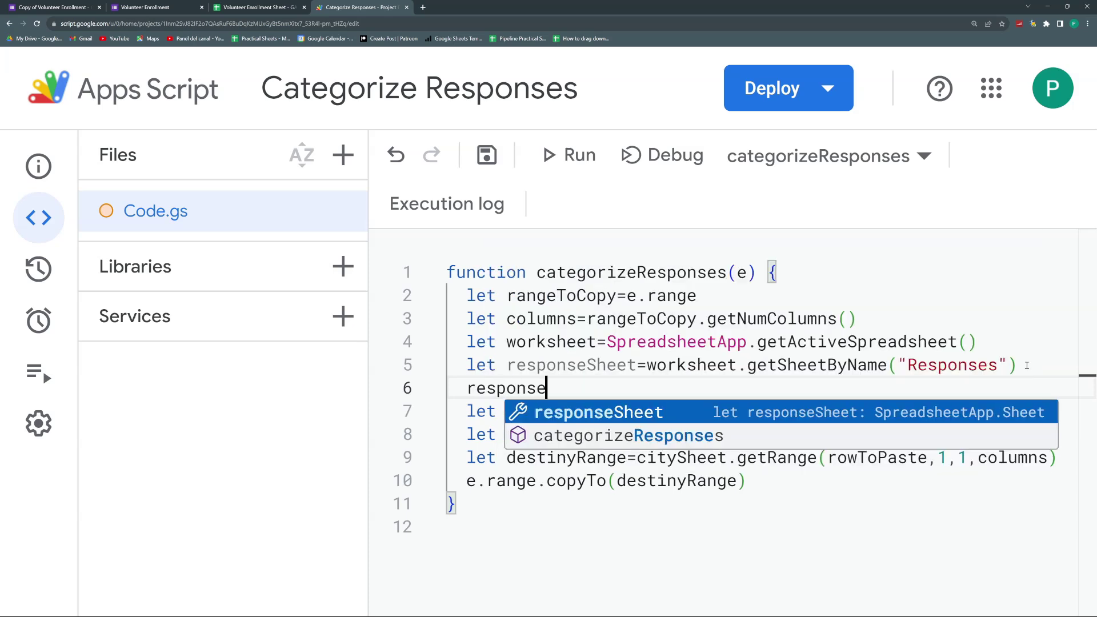
key(Tab)
text(.getR)
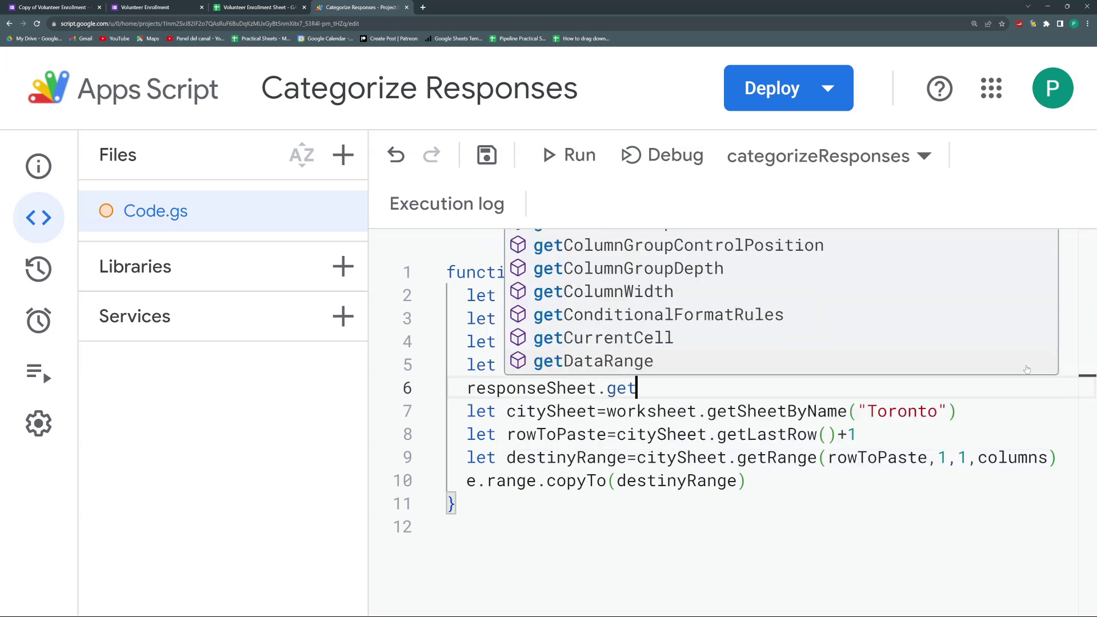
key(Tab)
text(()
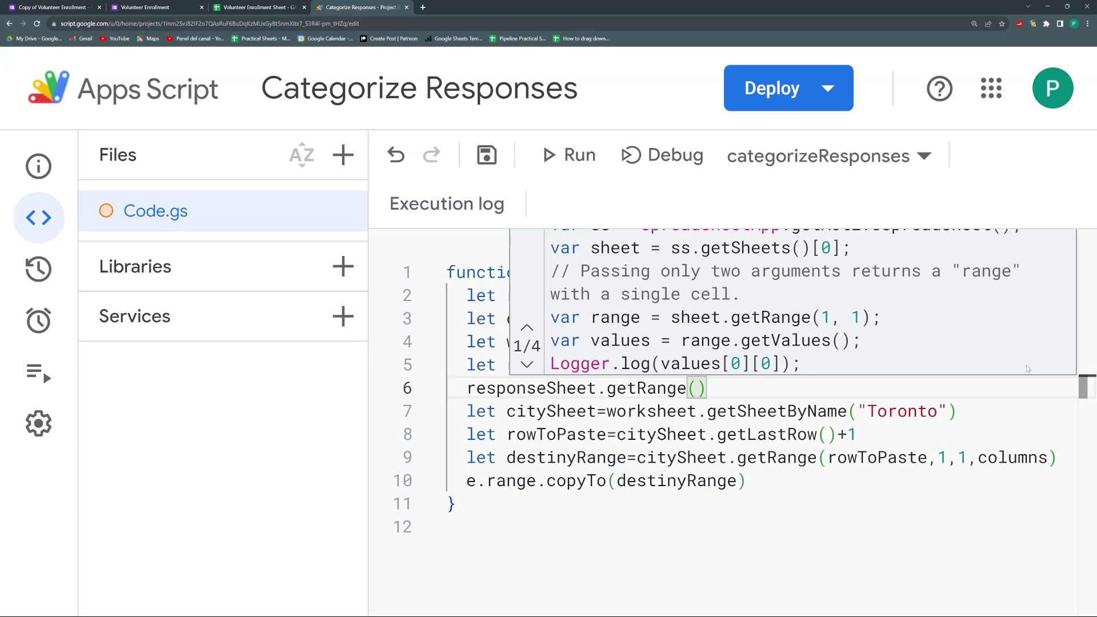
key(Escape)
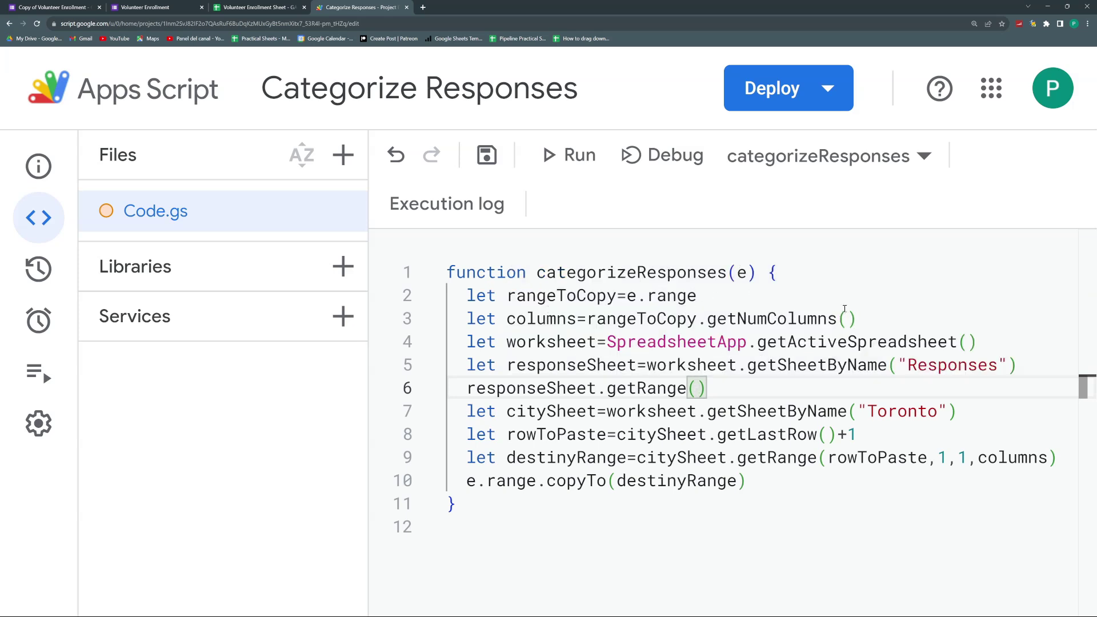
Step: Start a let rowToCopy=rangeToCopy line after the column count
double_click(604, 434)
click(868, 319)
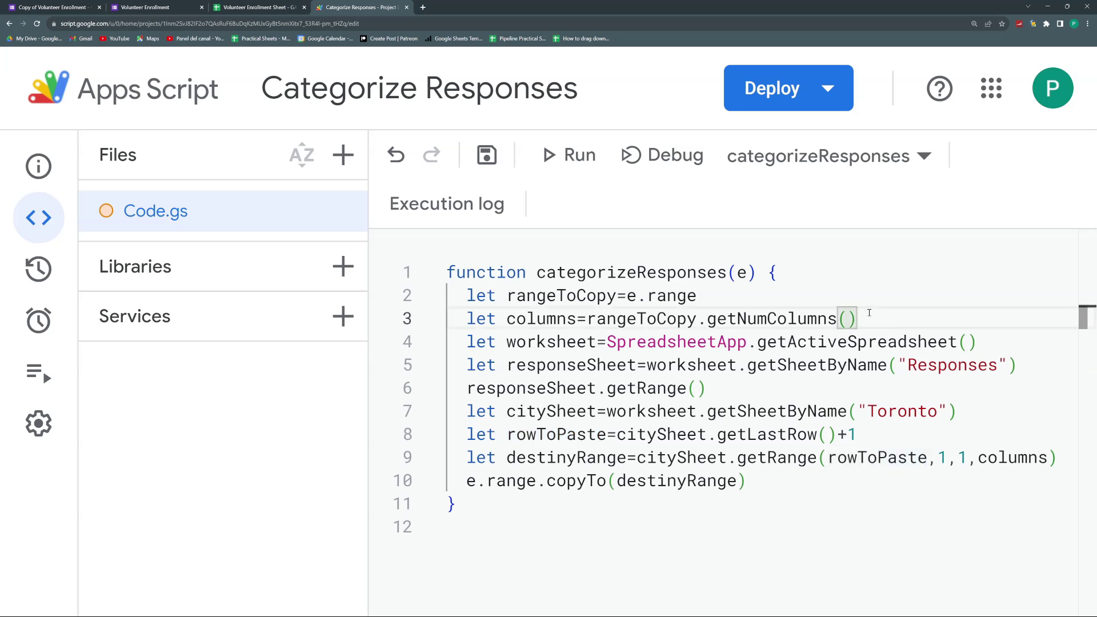
key(Return)
text(let rowT)
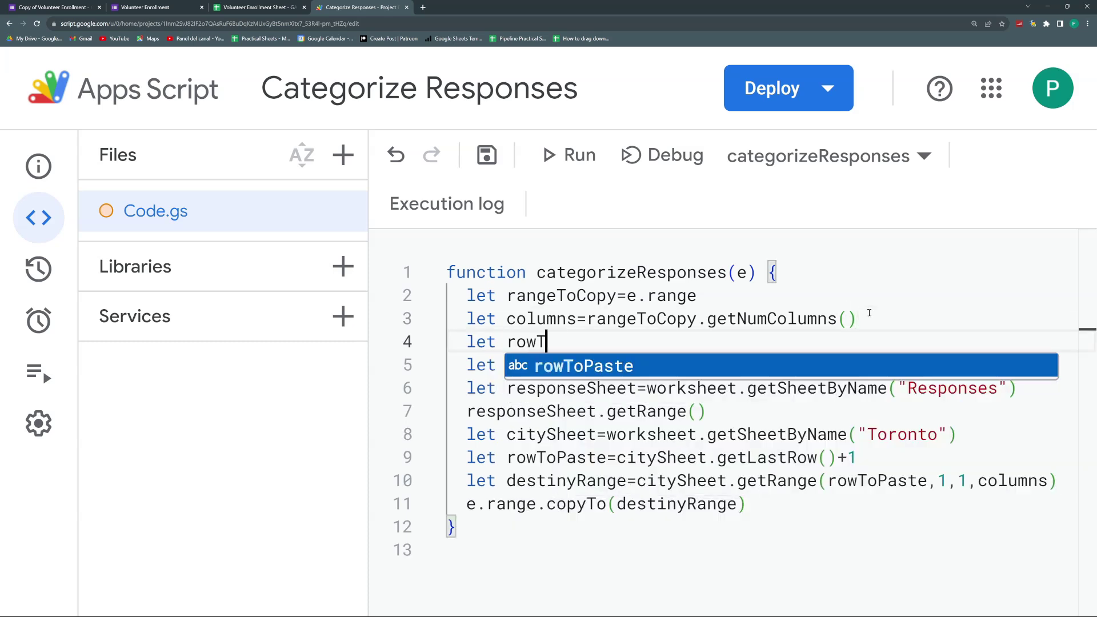
text(oCopy=)
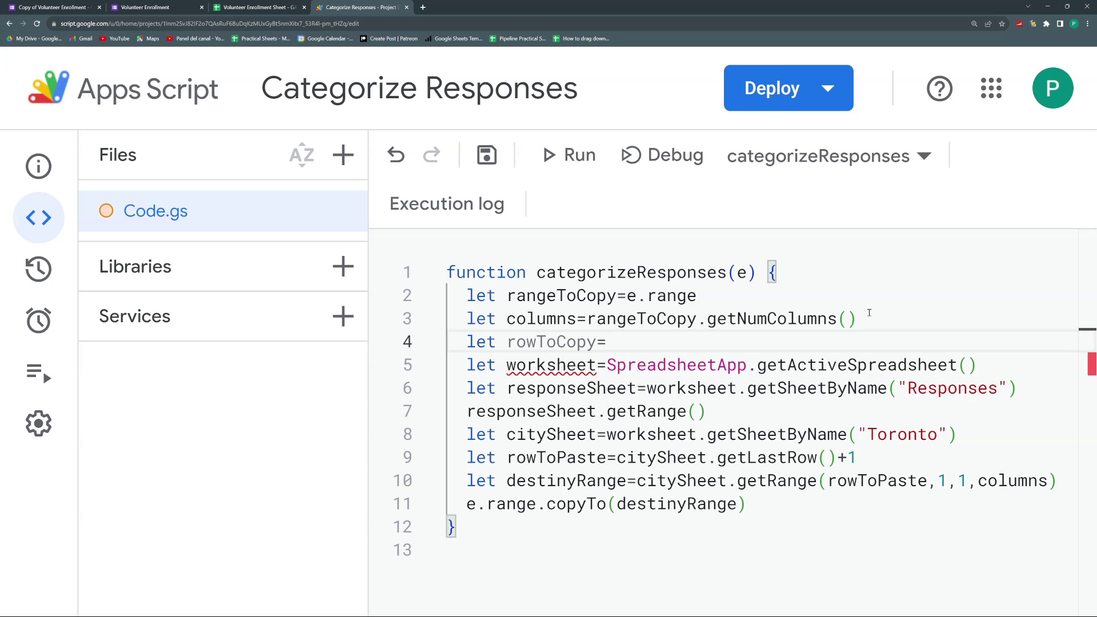
text(rang)
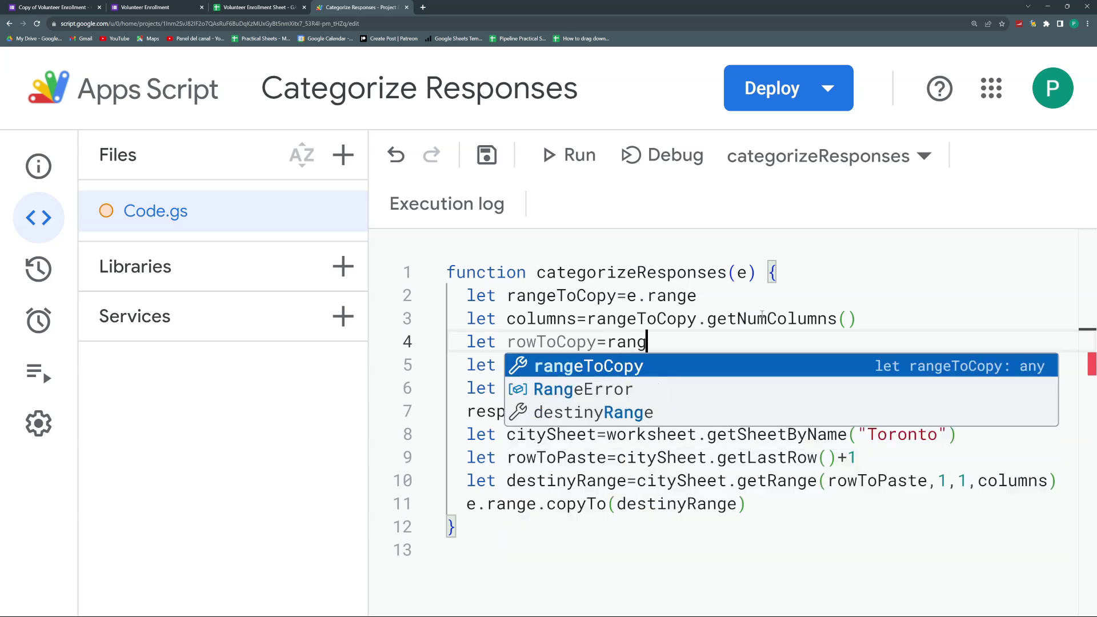
text(eToCopy.gey)
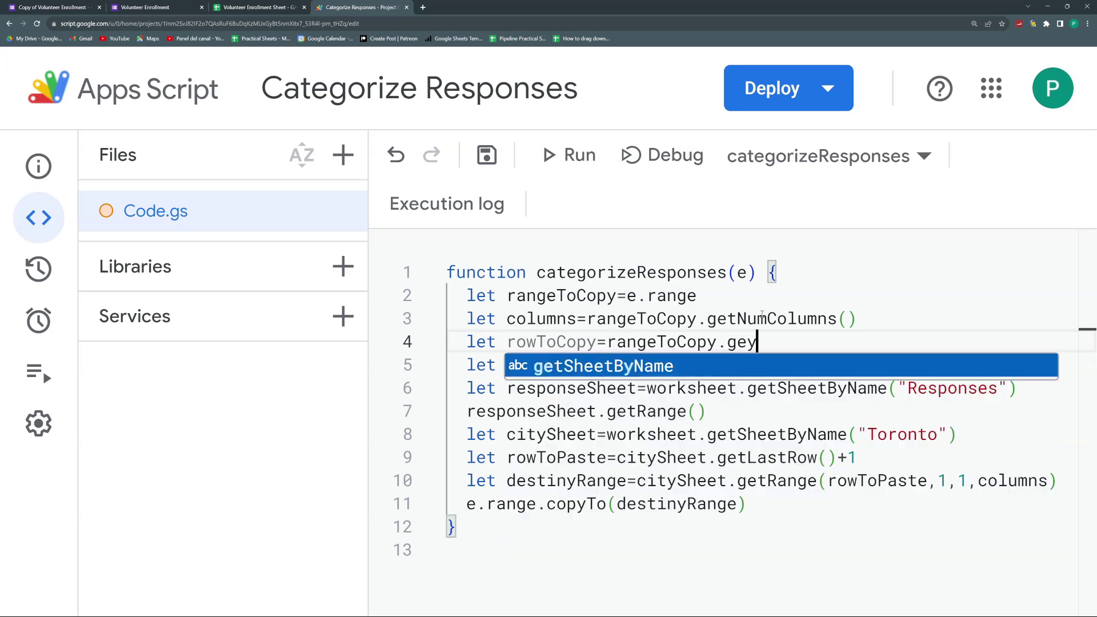
Step: Store rowToCopy from rangeToCopy.getRow() and read column 4 of that Responses row into city
key(BackSpace)
text(tRow())
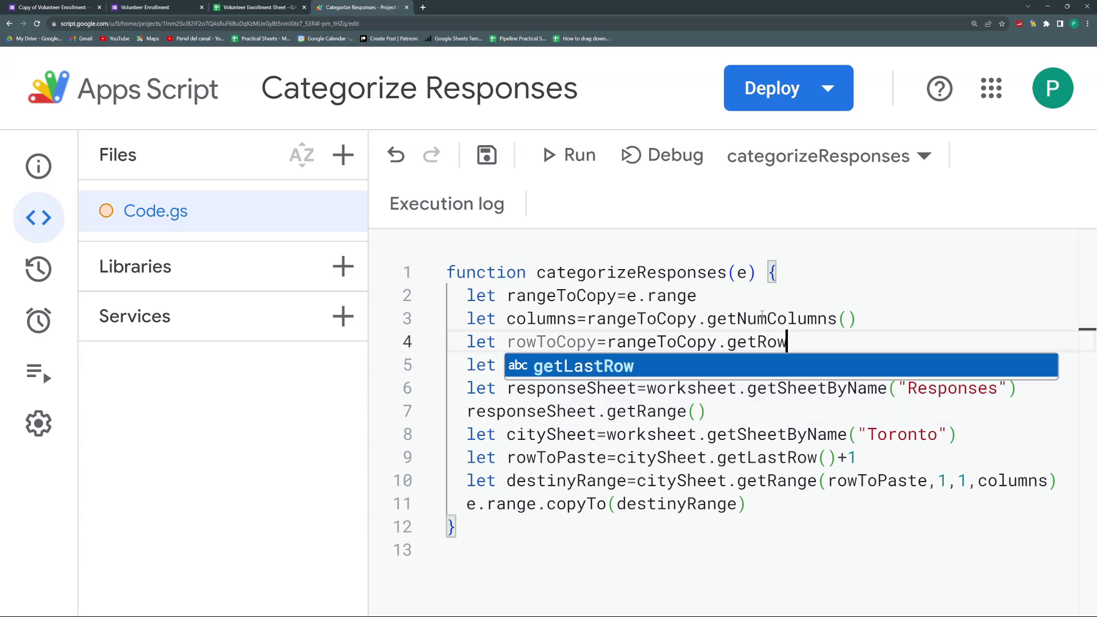
click(696, 411)
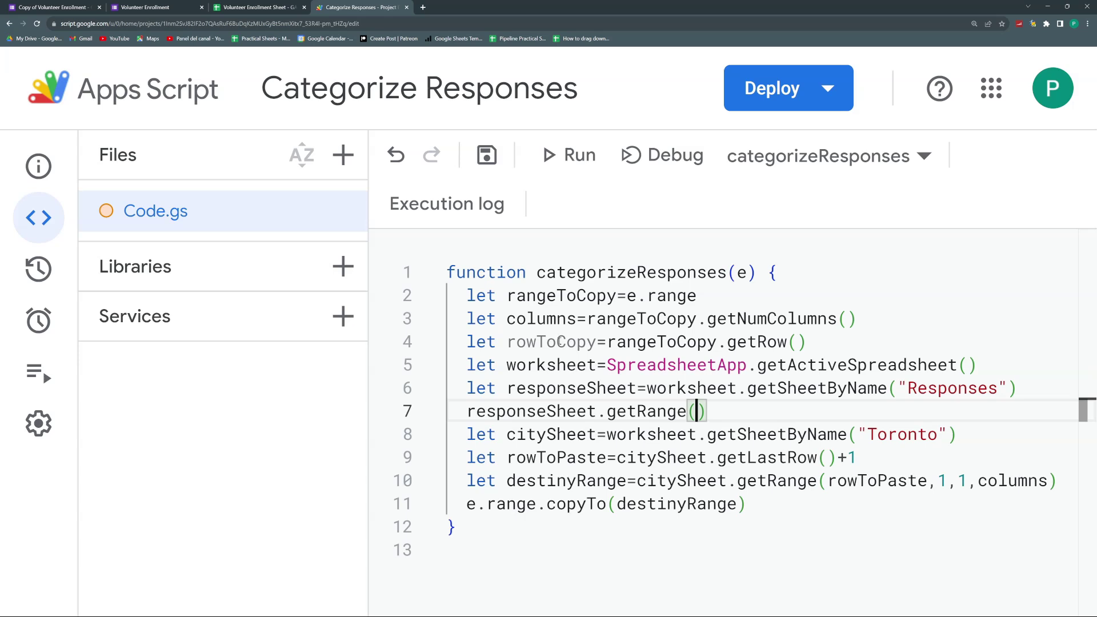
text(row)
key(Return)
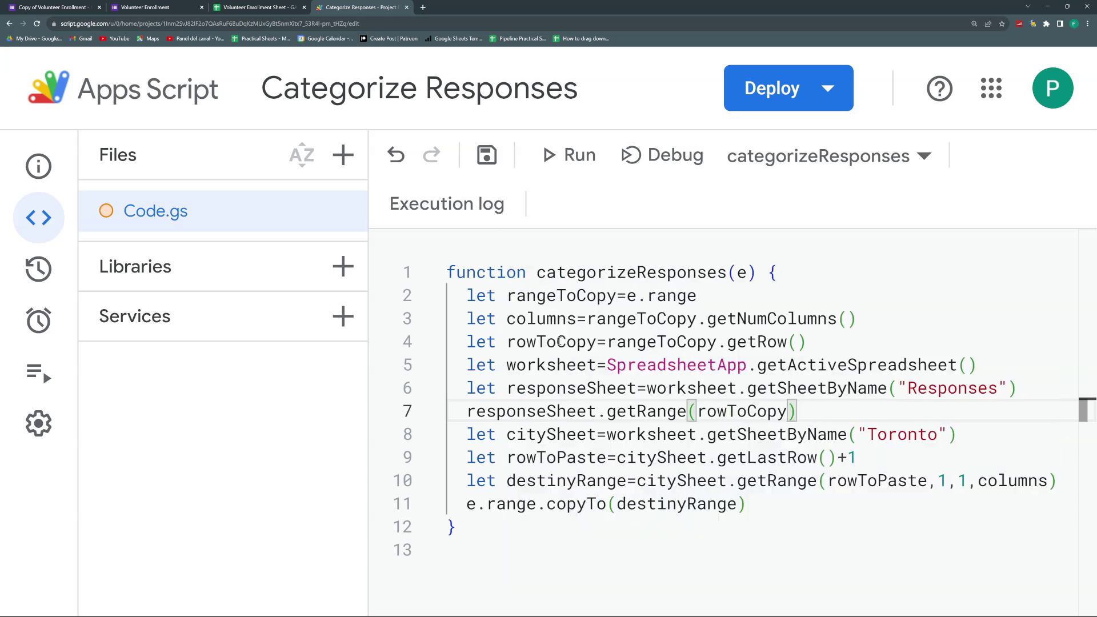
text(,4)
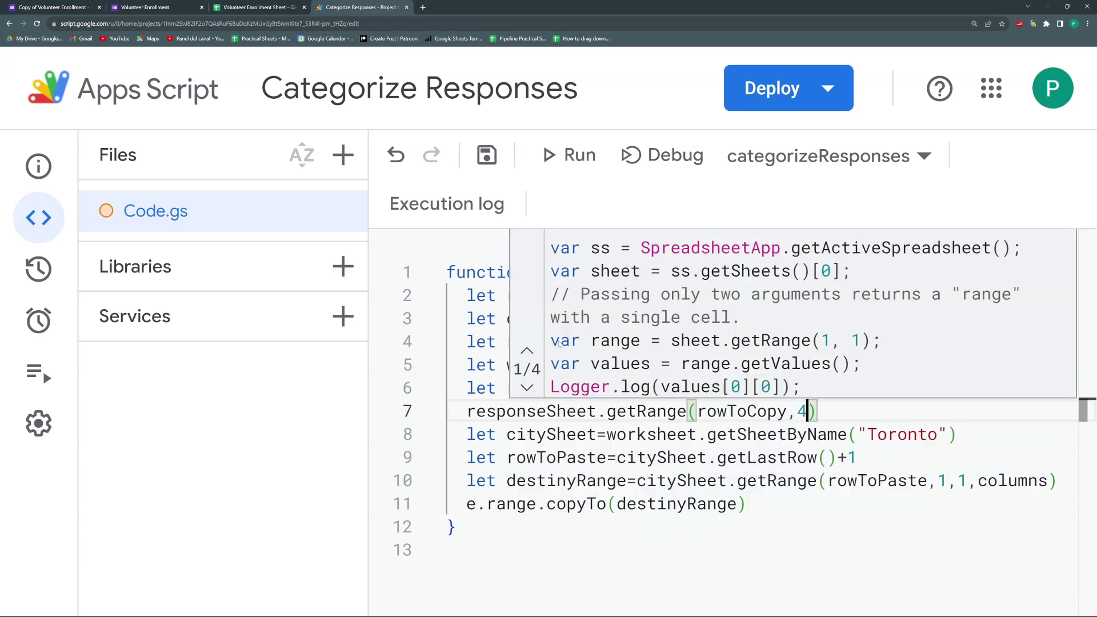
click(818, 409)
text(.getValue)
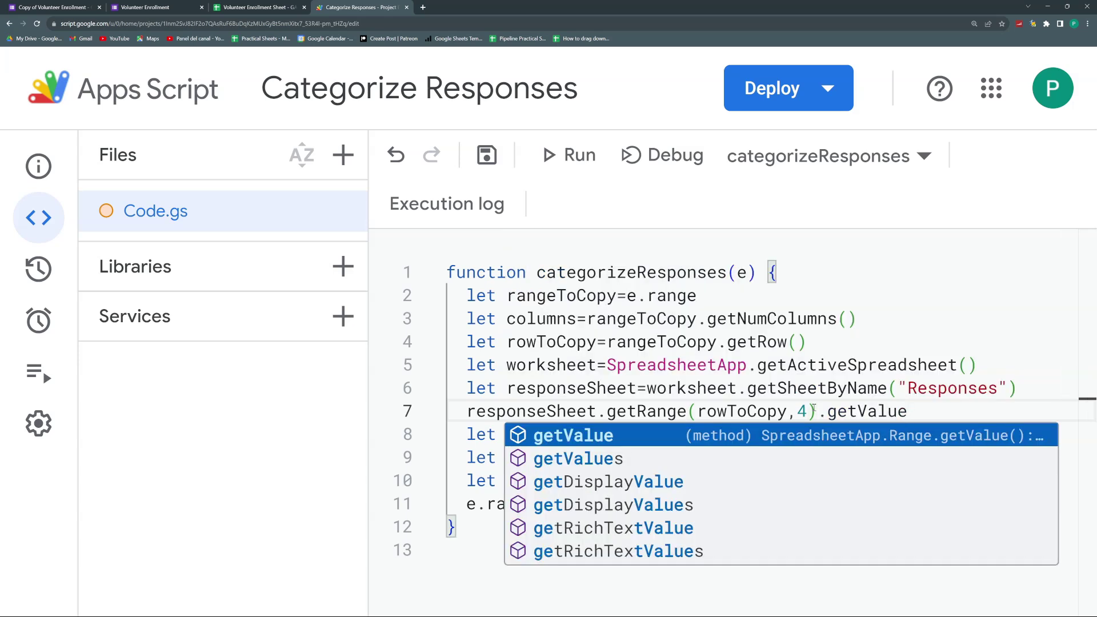
key(Escape)
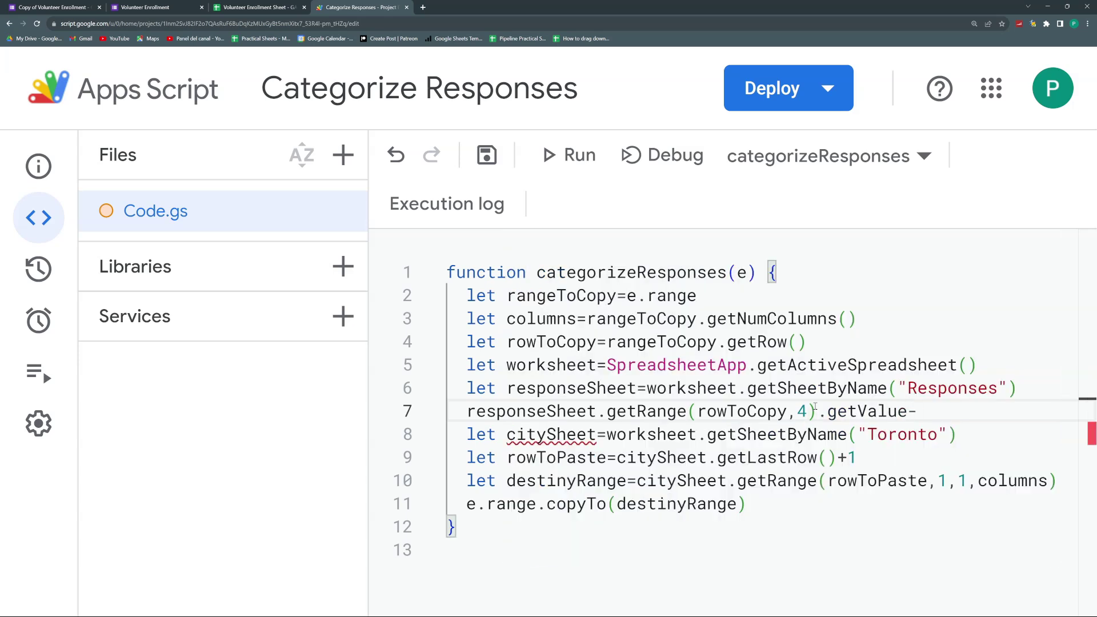
text(())
click(469, 411)
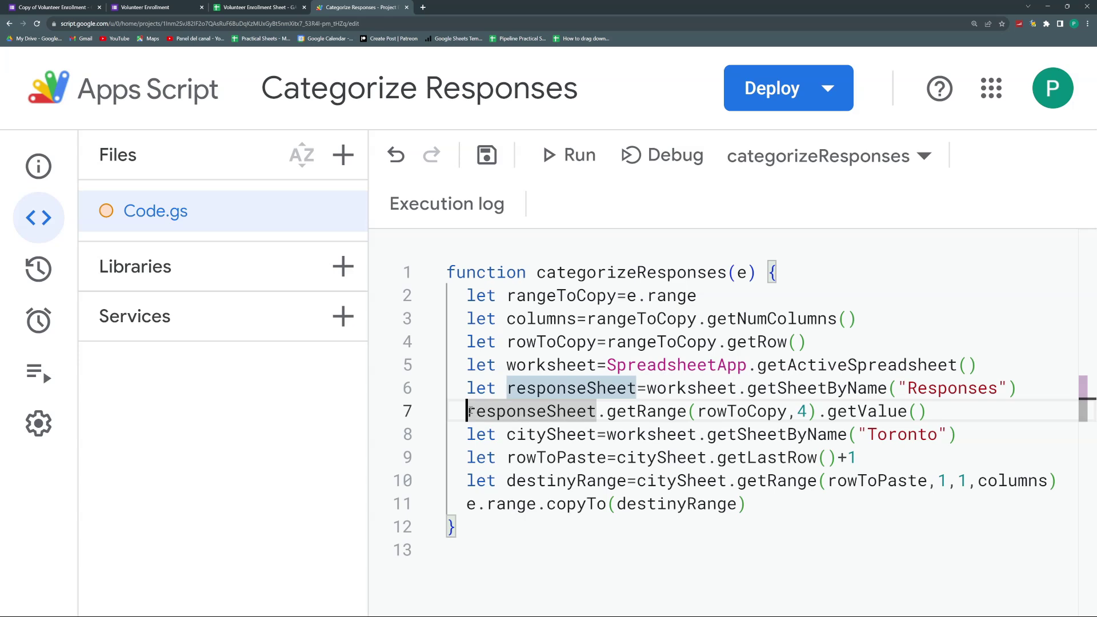
text(let city)
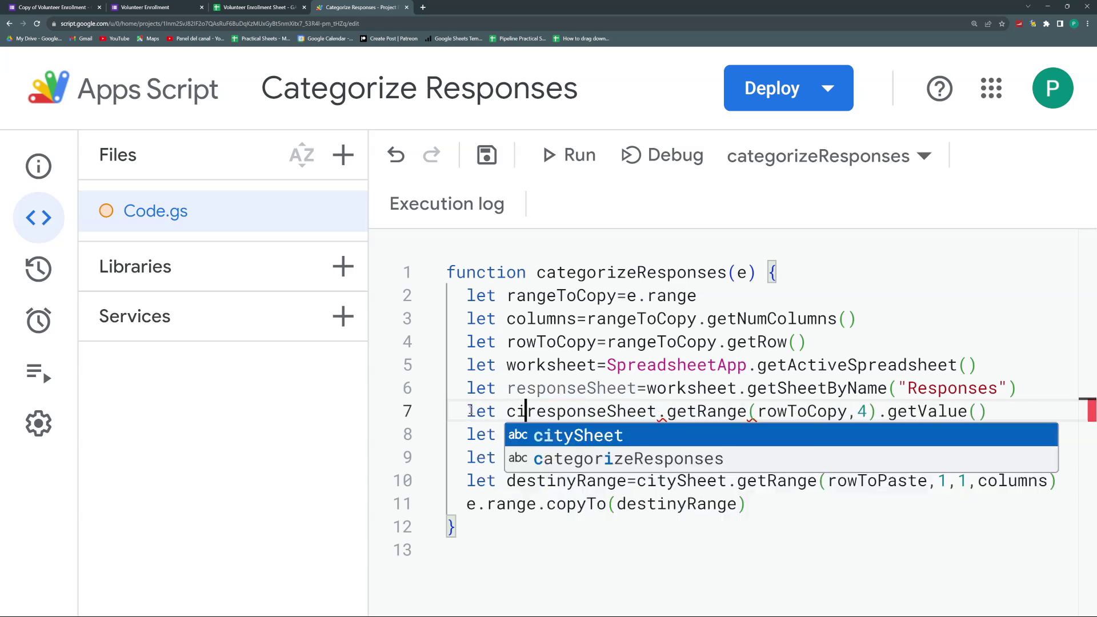
text(=)
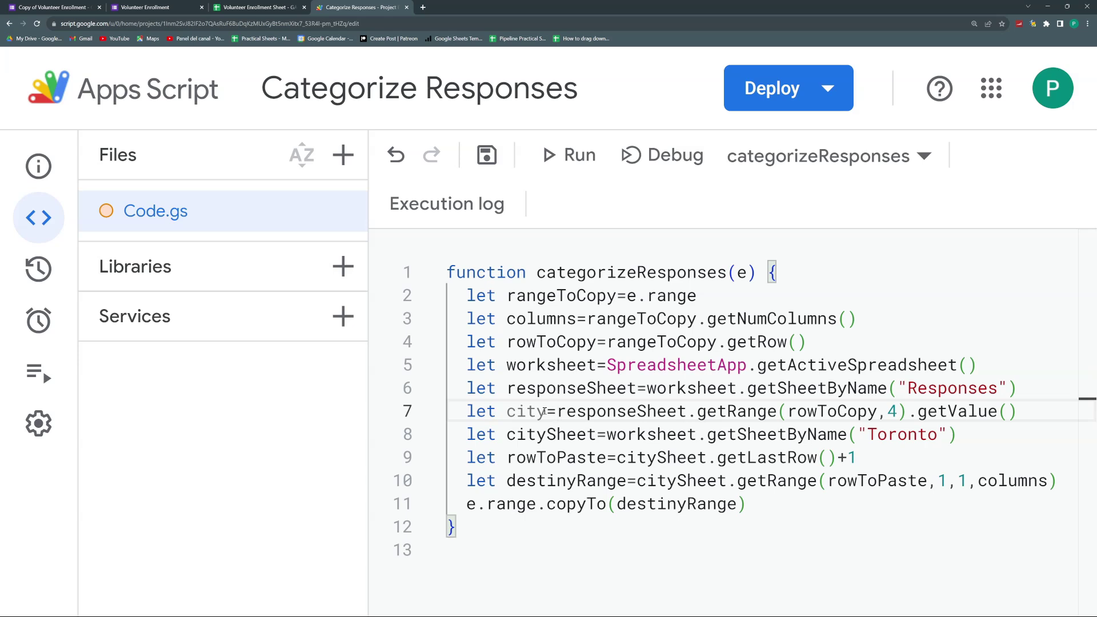
Step: Replace "Toronto" in getSheetByName with city, checking it against the responses' Location values
drag(946, 435, 857, 436)
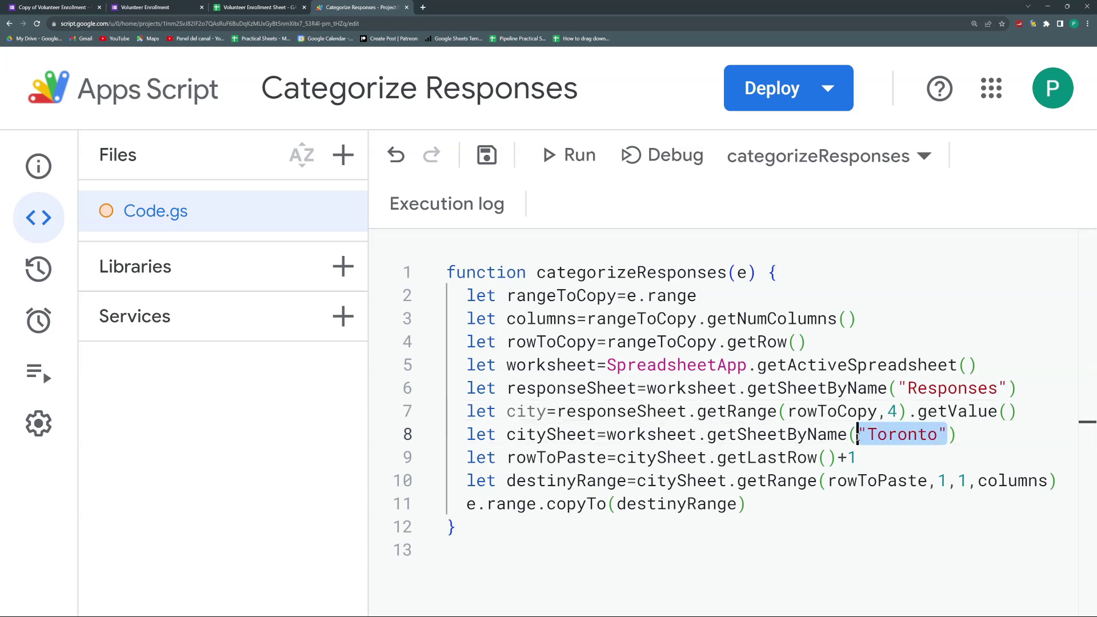
text(city)
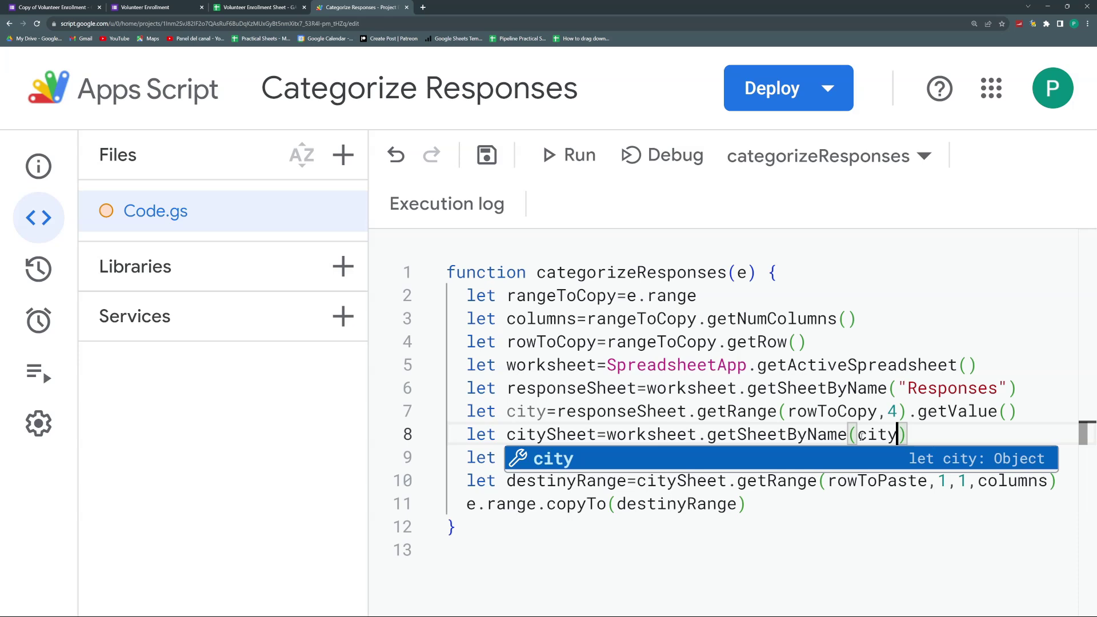
click(837, 387)
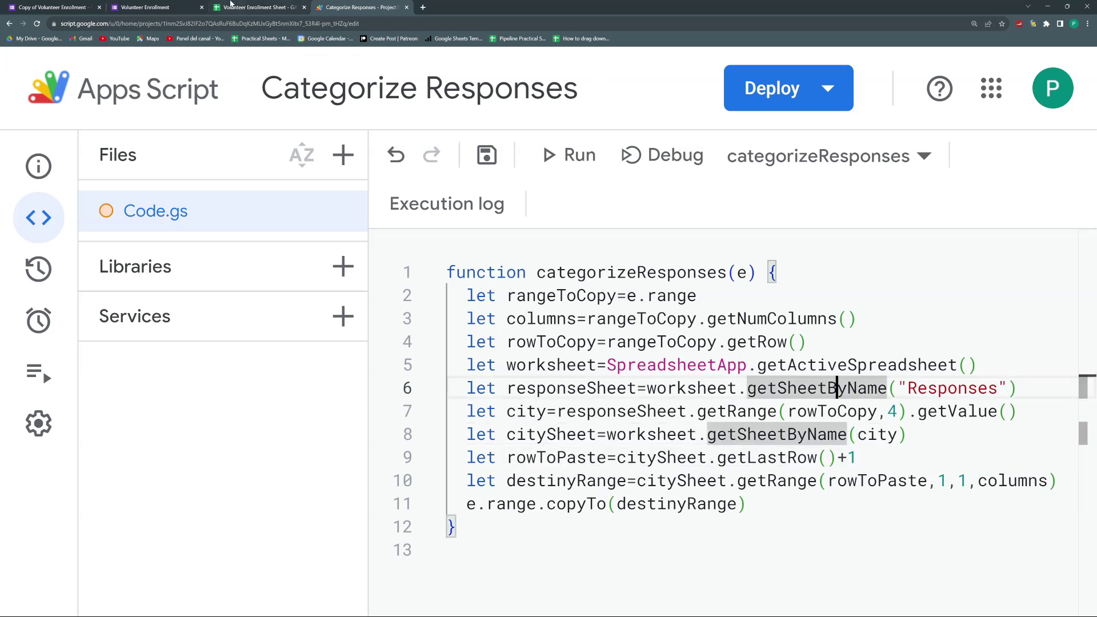
click(254, 8)
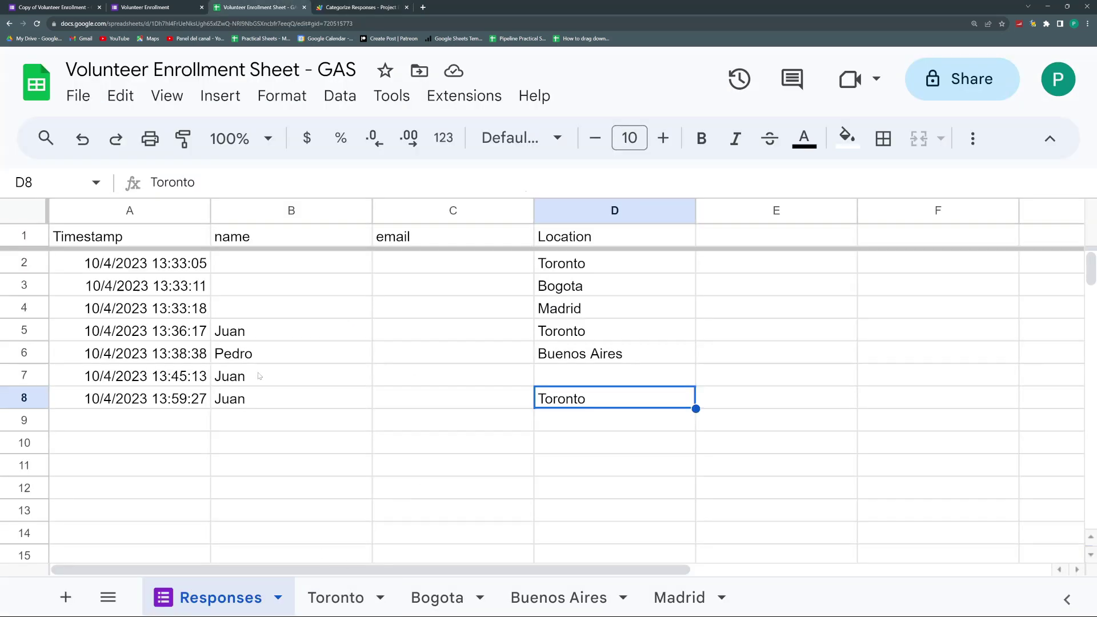
drag(560, 286, 563, 311)
click(360, 7)
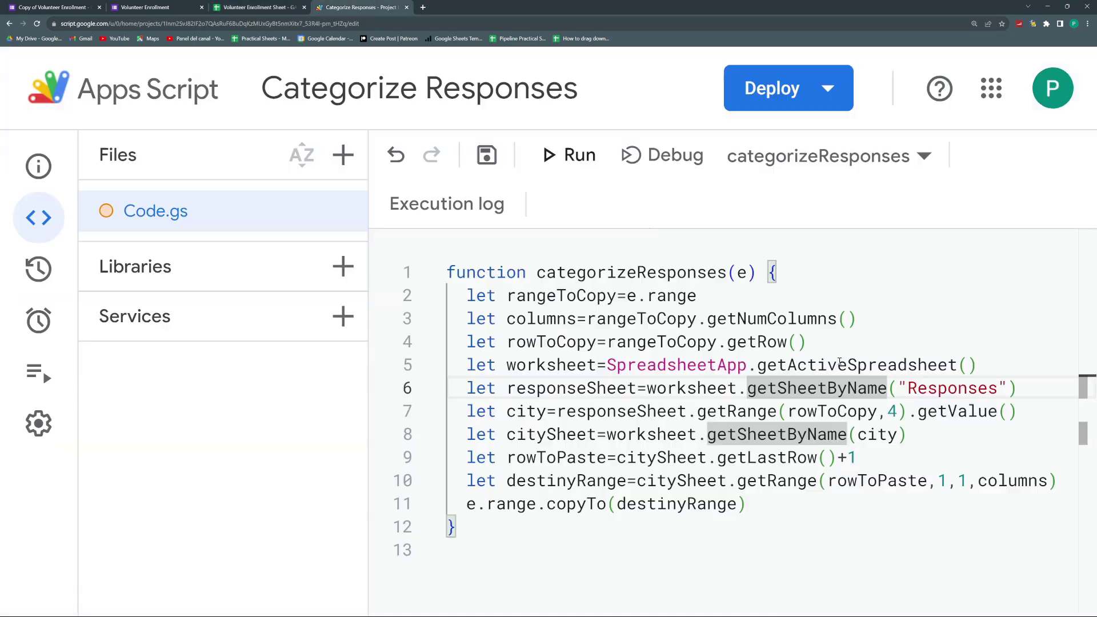
click(895, 431)
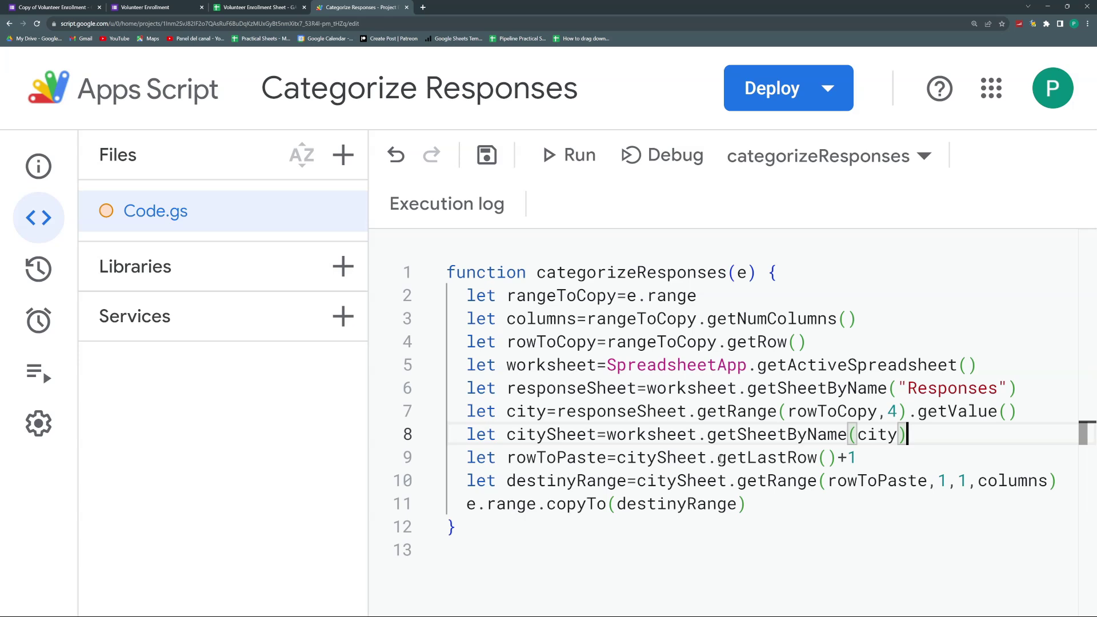
Step: Save the script, then submit a Toronto test response and check it on the Toronto sheet
click(486, 157)
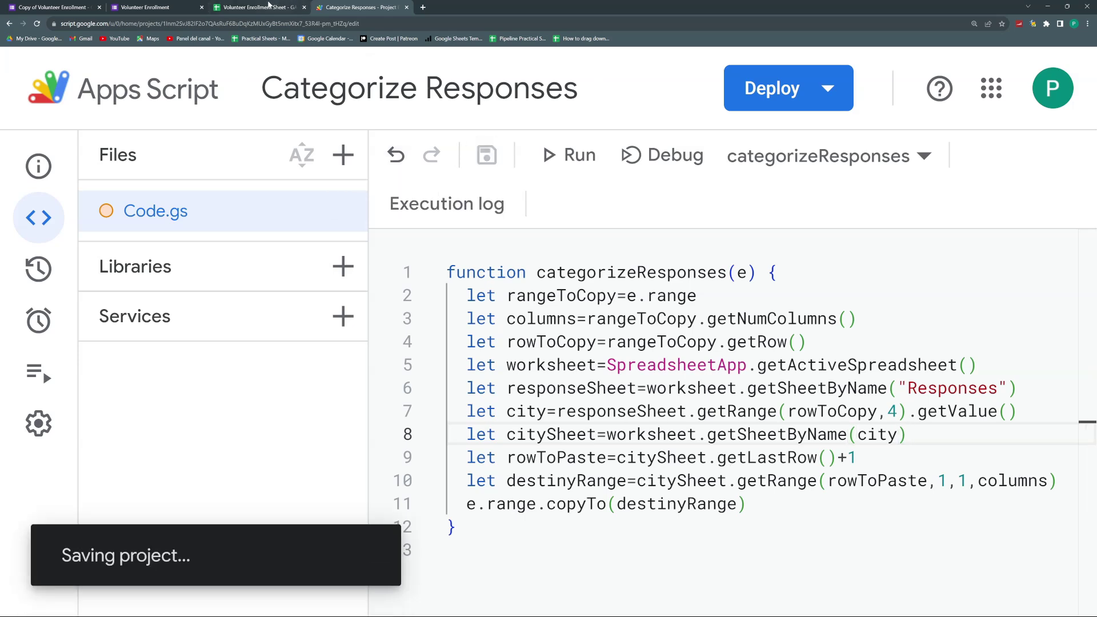
click(268, 6)
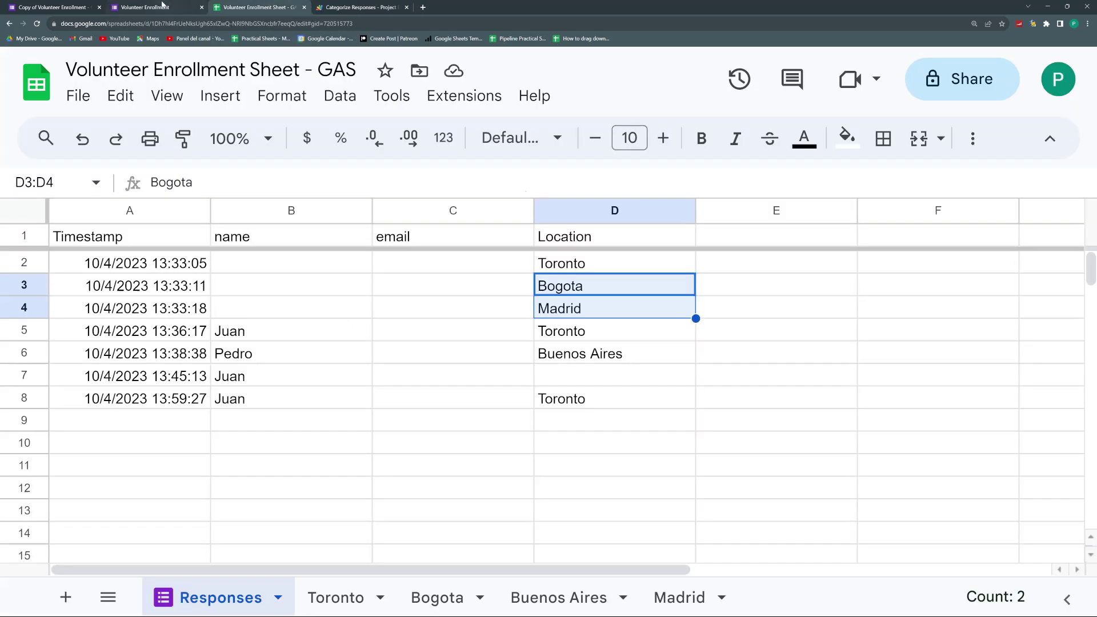
click(163, 6)
click(331, 217)
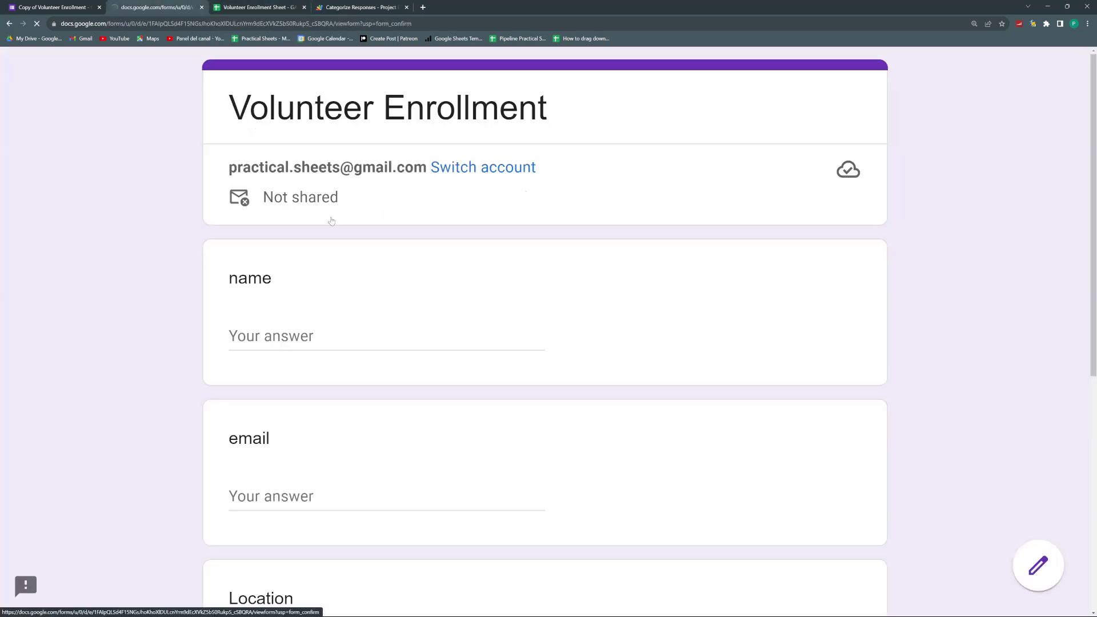
click(302, 336)
text(Juanito)
scroll(326, 356, down, 7)
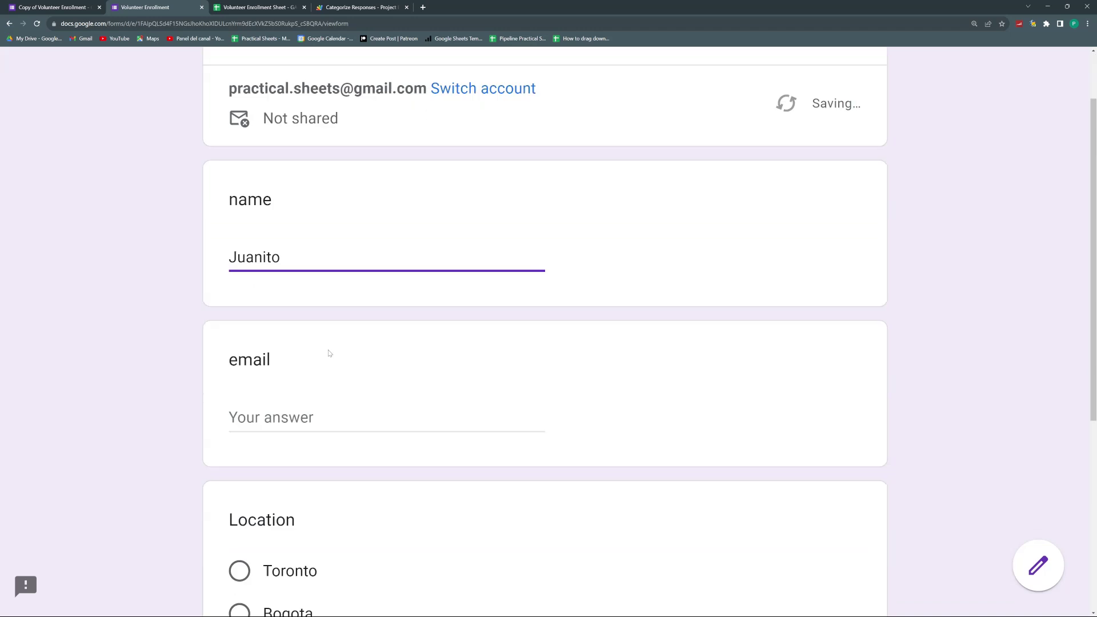
click(240, 264)
click(269, 508)
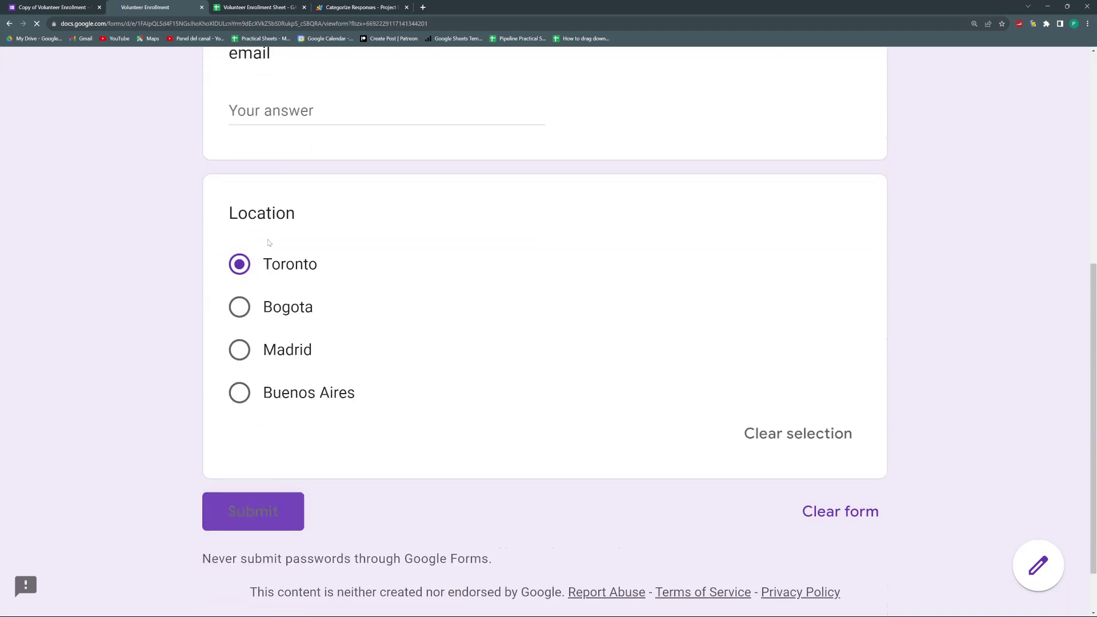
click(260, 7)
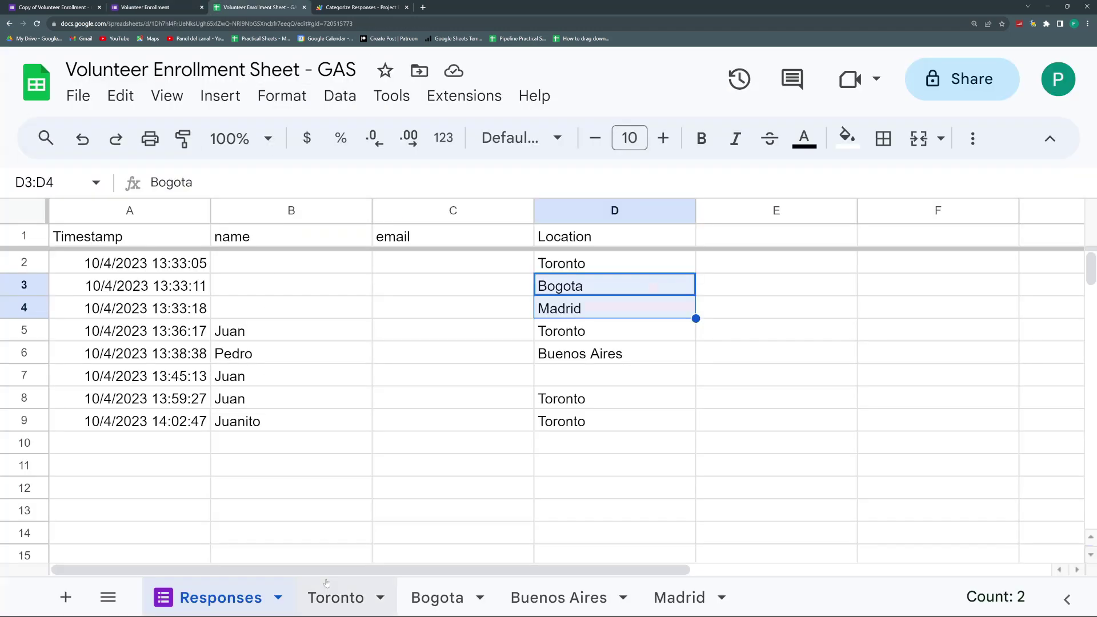
click(336, 597)
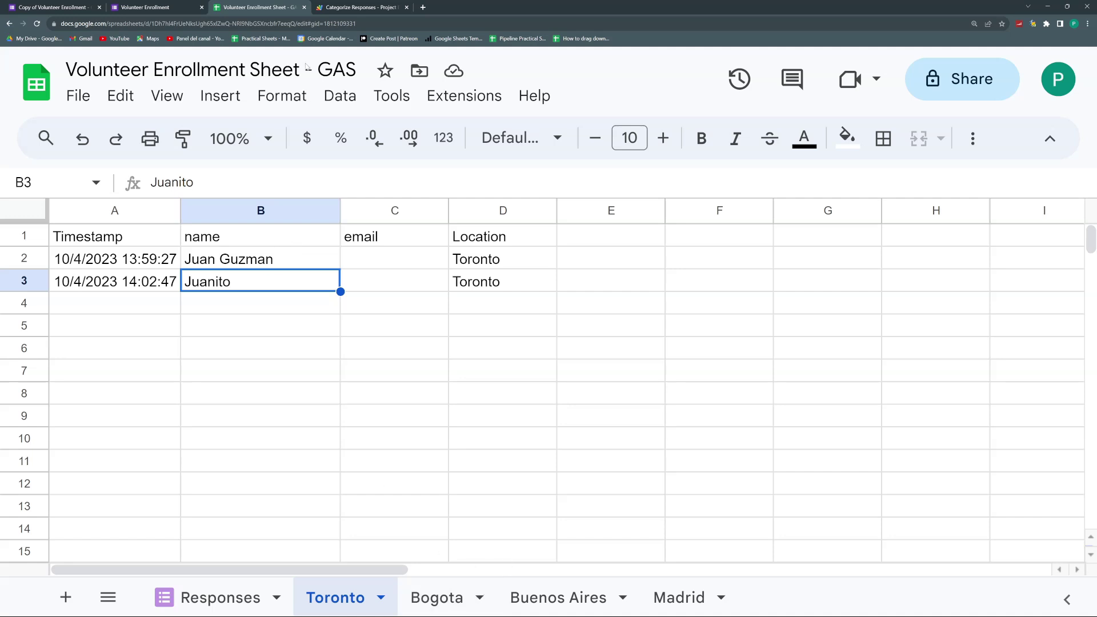
Step: Submit a second test response located in Buenos Aires
click(150, 7)
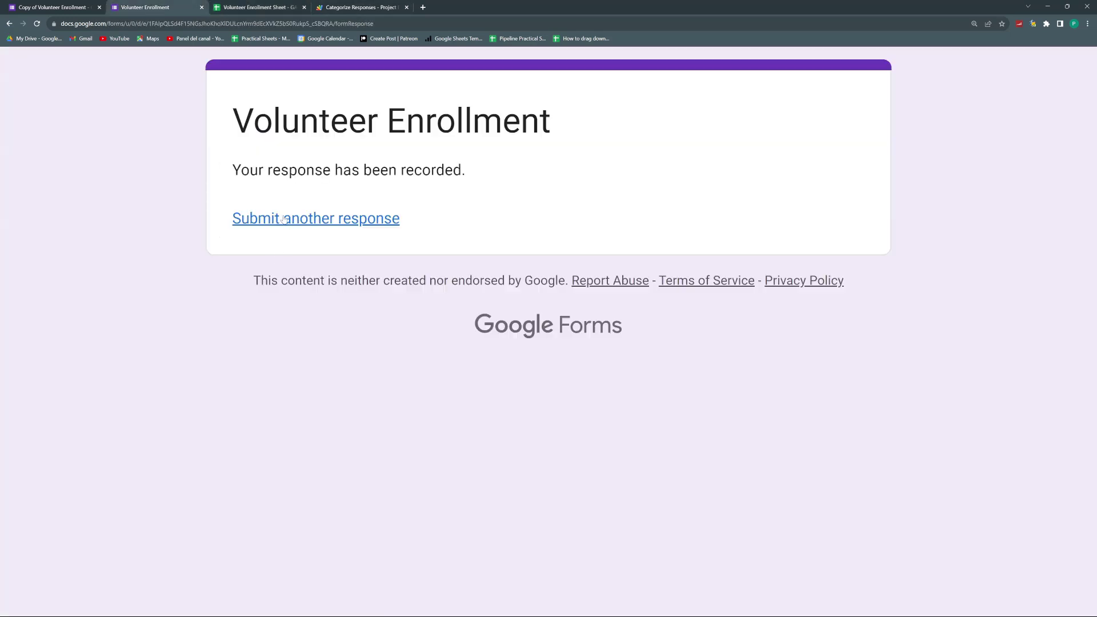
click(284, 218)
click(338, 341)
text(Pedrito)
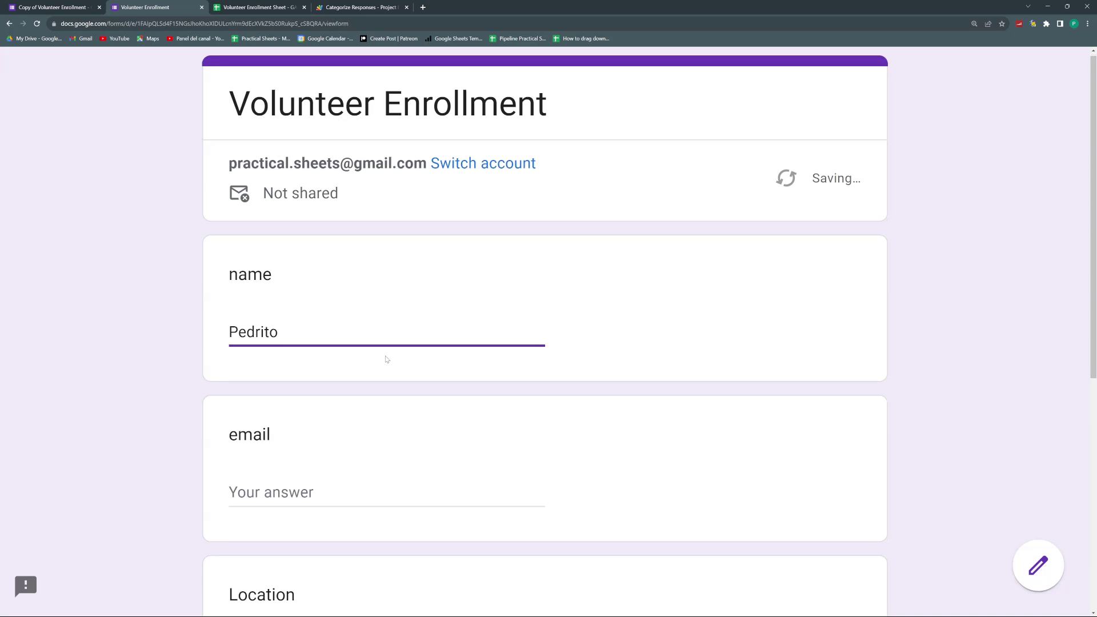
scroll(384, 360, down, 6)
click(288, 439)
click(266, 515)
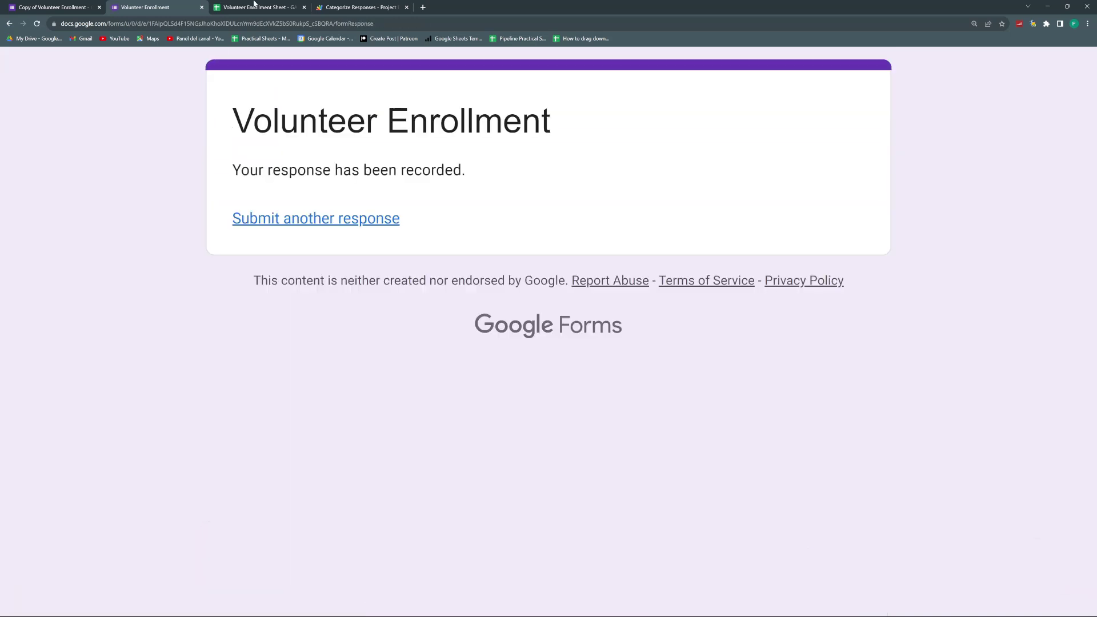
click(258, 10)
Step: Clear the Buenos Aires query output and copy Toronto's A1:D1 header row
click(553, 603)
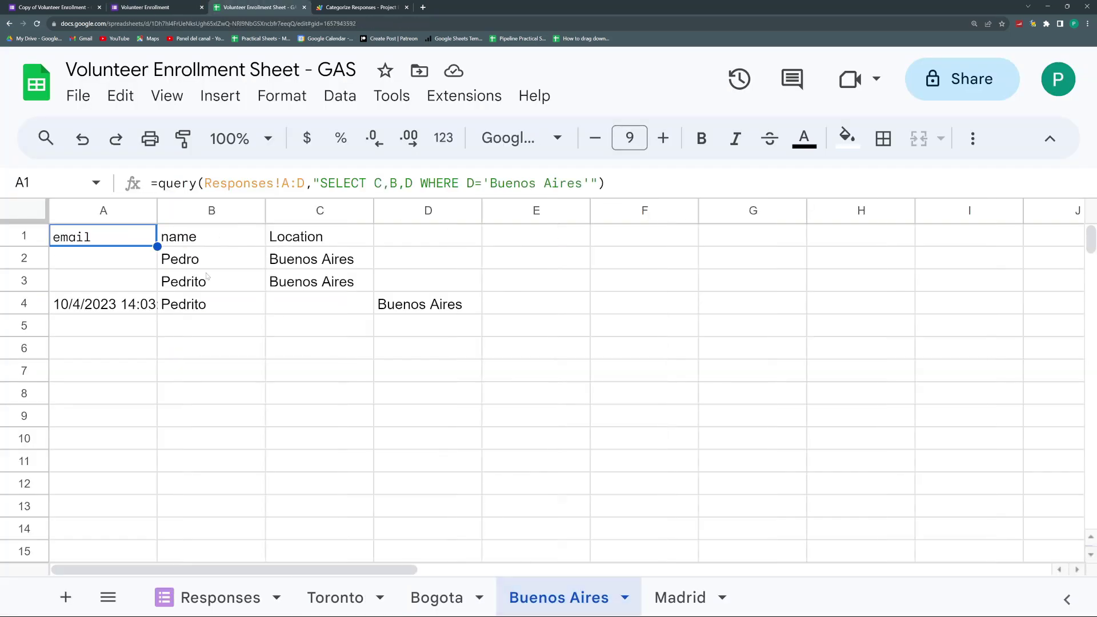
drag(112, 239, 400, 287)
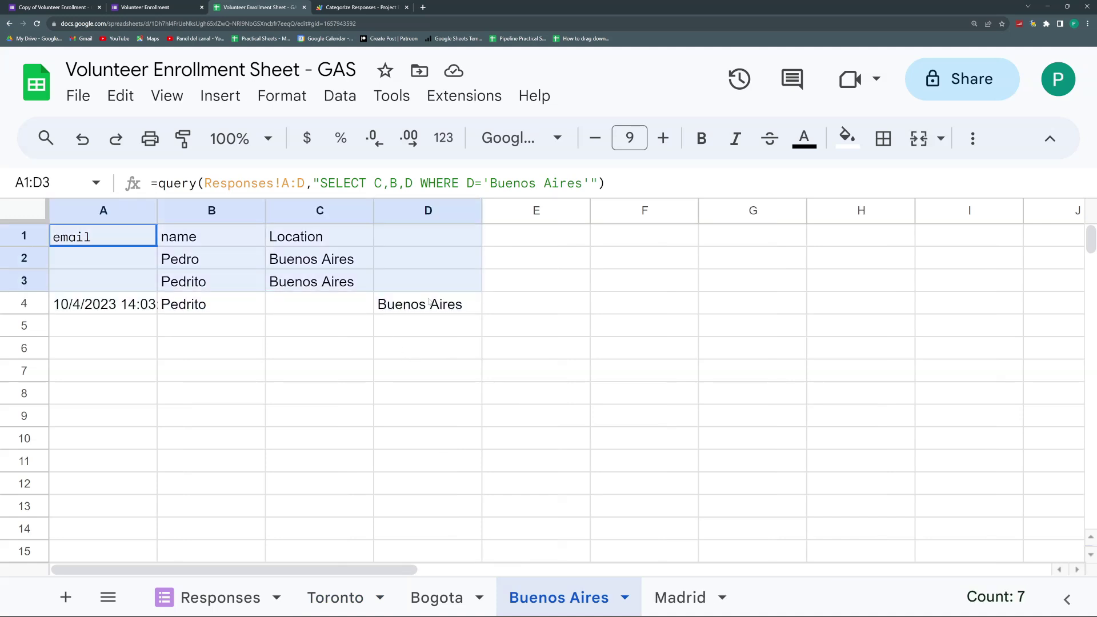
key(shift+Down)
key(Delete)
click(332, 596)
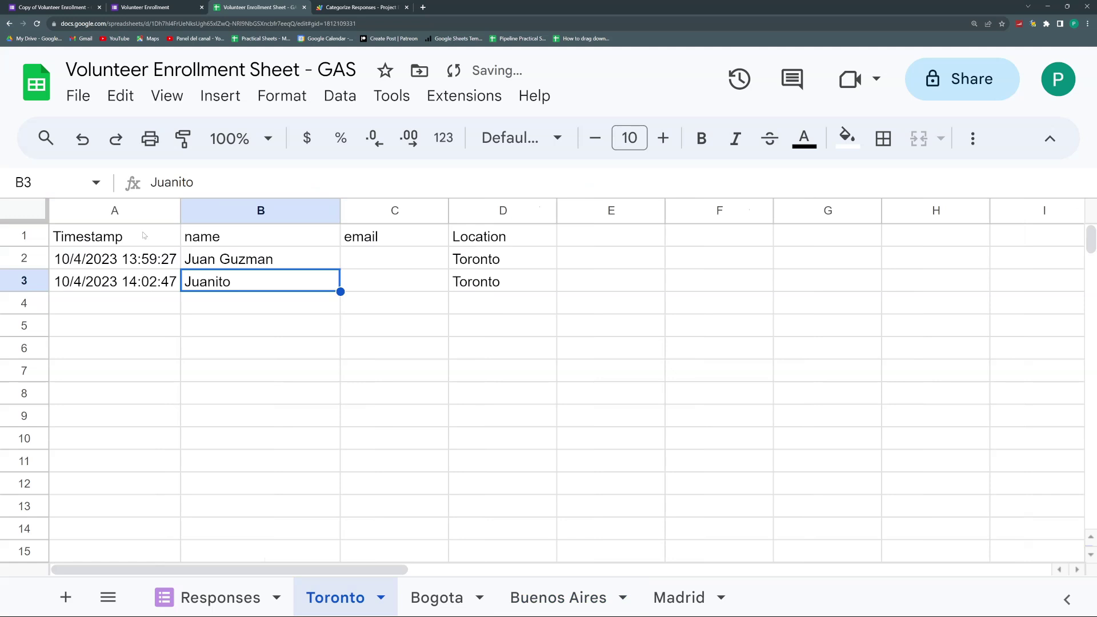
drag(144, 235, 503, 237)
key(ctrl+c)
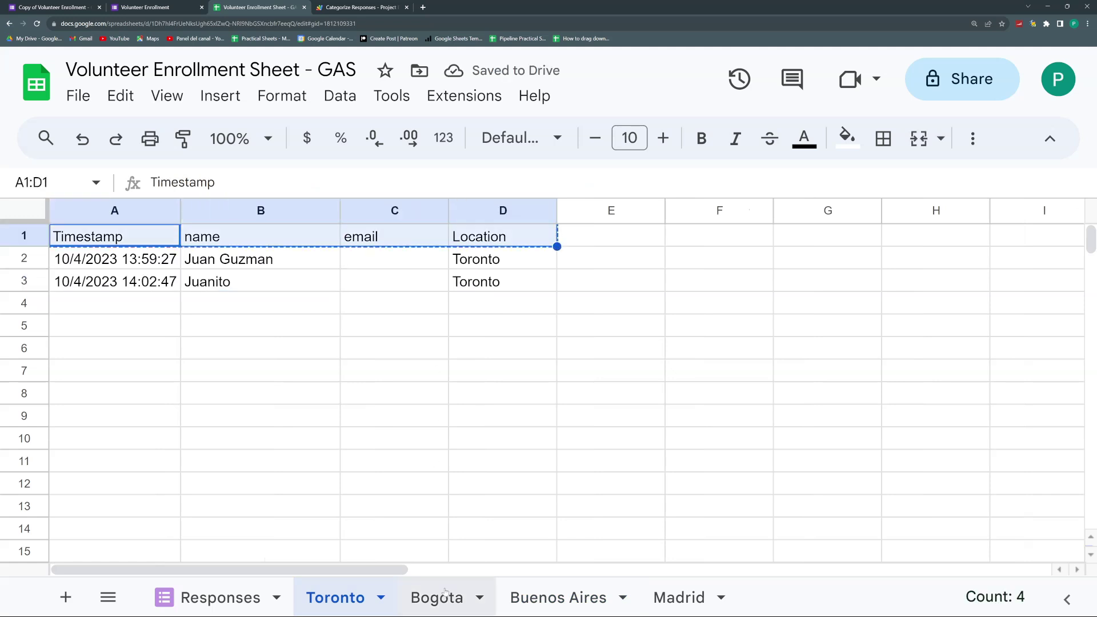
Step: Replace the query output on Bogota, Buenos Aires and Madrid with the pasted headers
click(445, 594)
drag(125, 238, 380, 236)
key(Delete)
key(ctrl+v)
key(ctrl+shift+Page_Down)
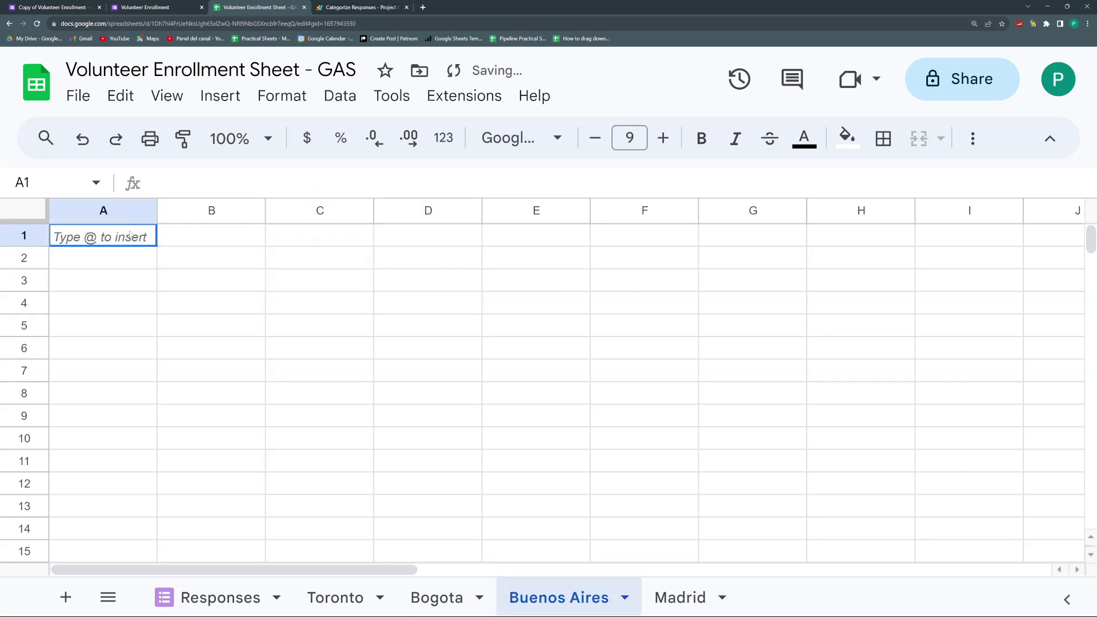
key(ctrl+v)
key(ctrl+shift+Page_Down)
key(ctrl+shift+End)
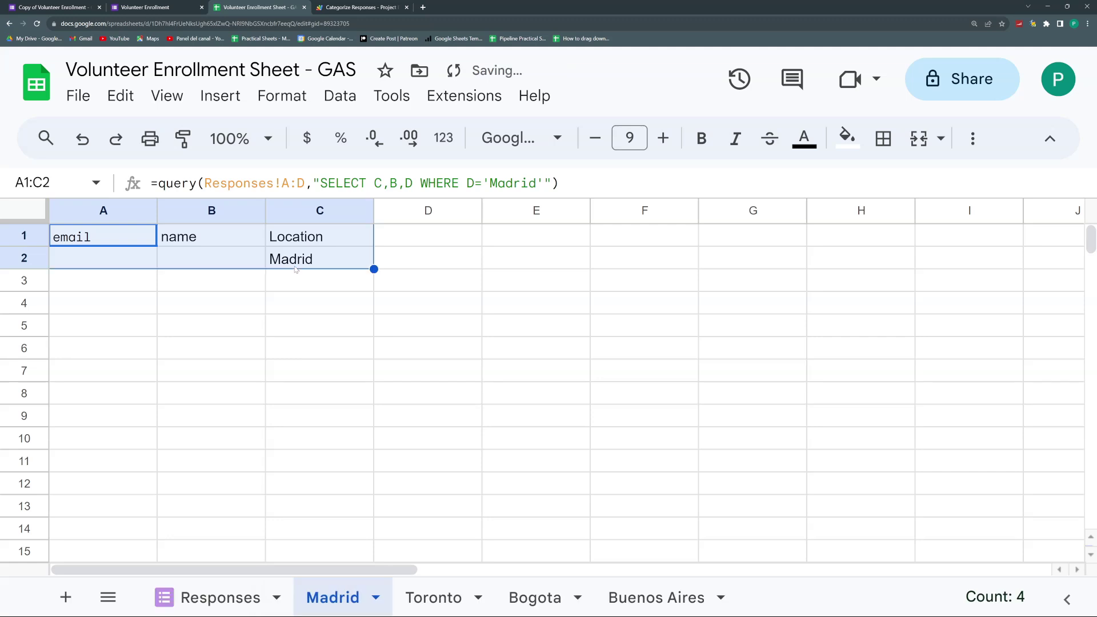
key(Delete)
key(ctrl+v)
Step: Move the Madrid sheet tab to the end
drag(284, 332, 103, 303)
click(343, 348)
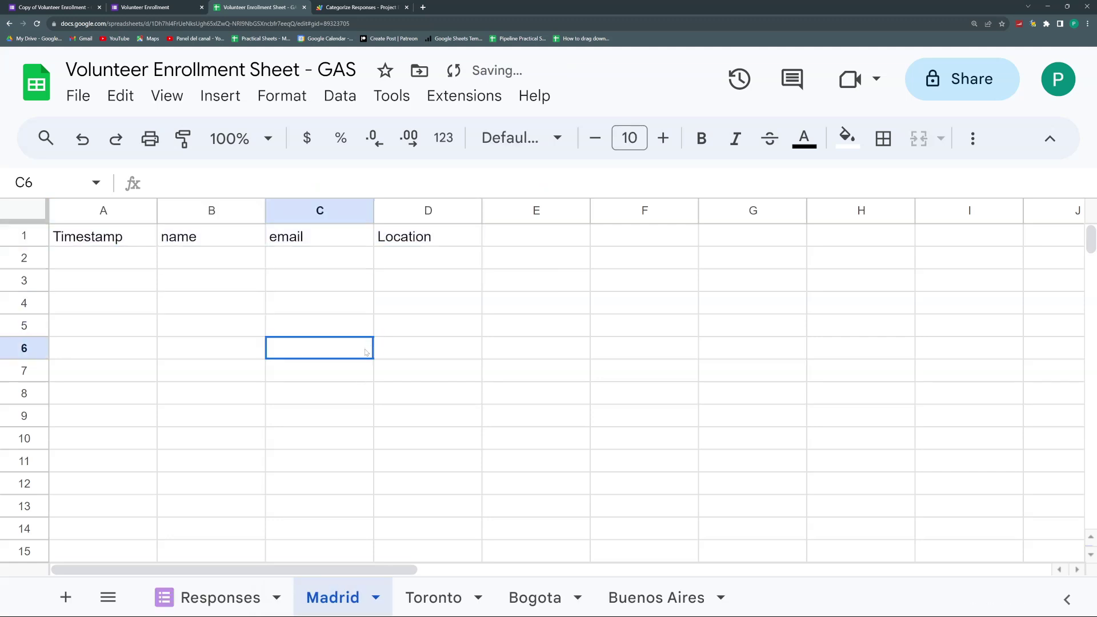
drag(346, 601, 680, 597)
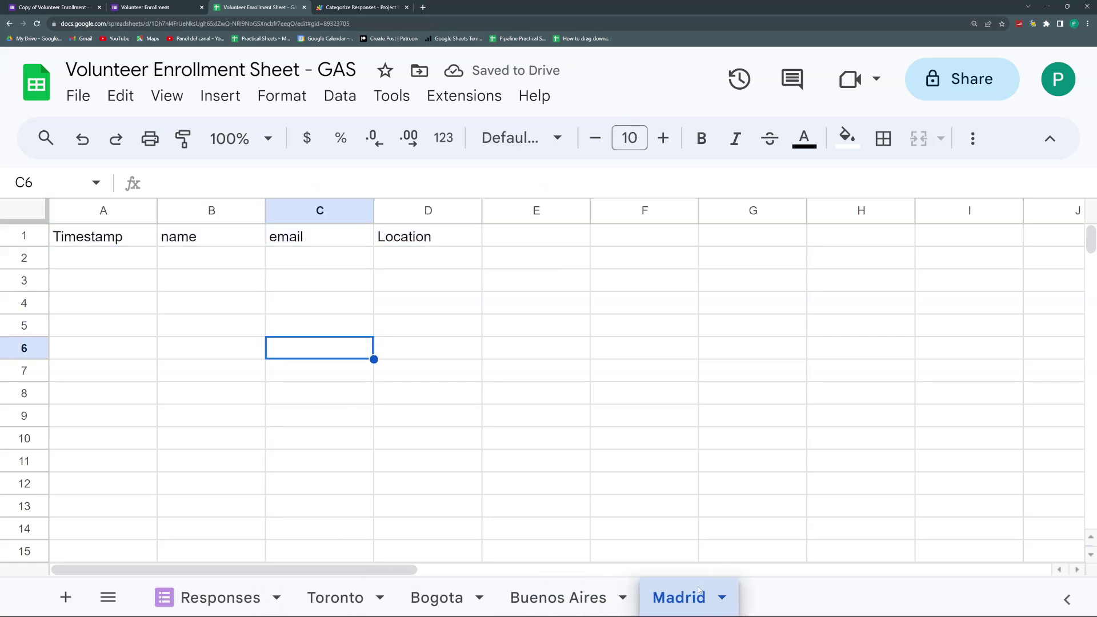
Step: Submit a Madrid test response and confirm it in Madrid row 2 and the Responses list
click(172, 6)
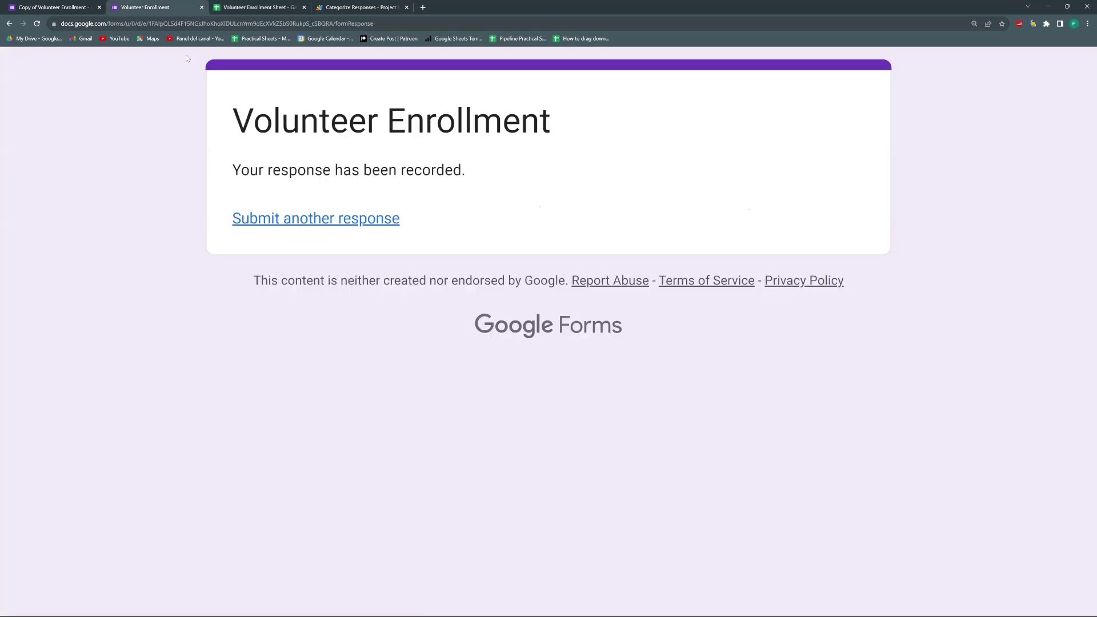
click(366, 221)
click(360, 336)
text(Maria)
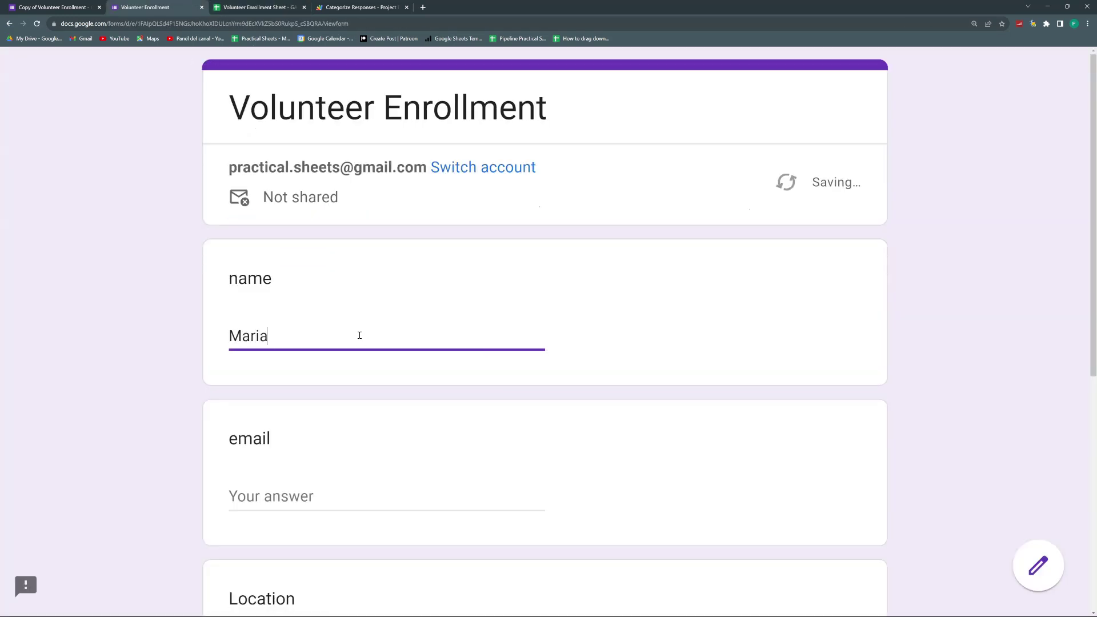
scroll(241, 351, down, 7)
click(240, 322)
click(253, 480)
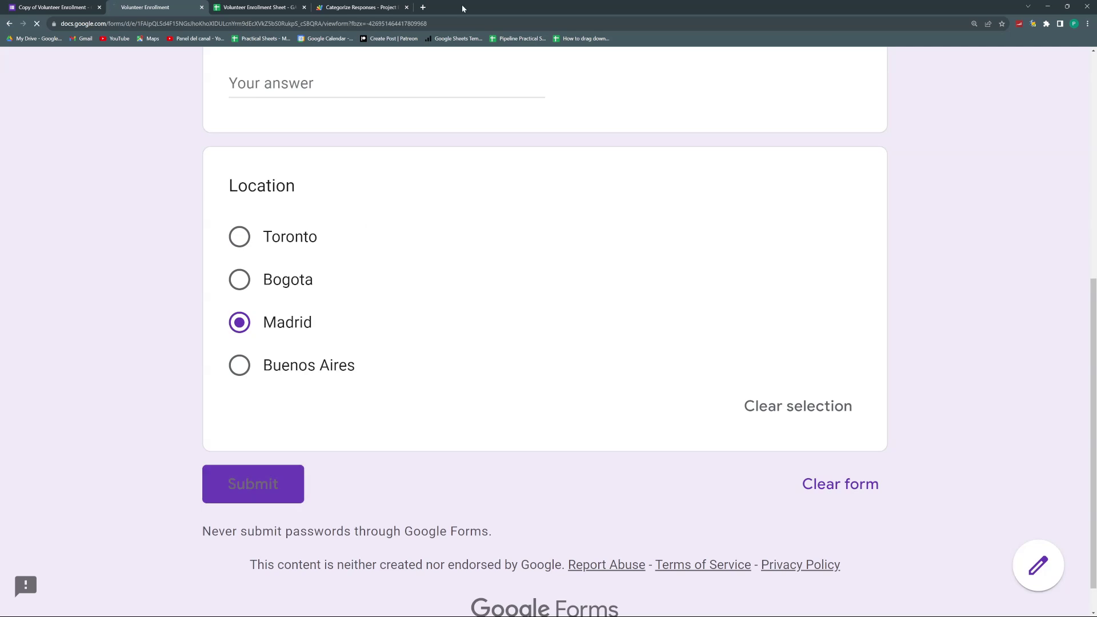
click(258, 7)
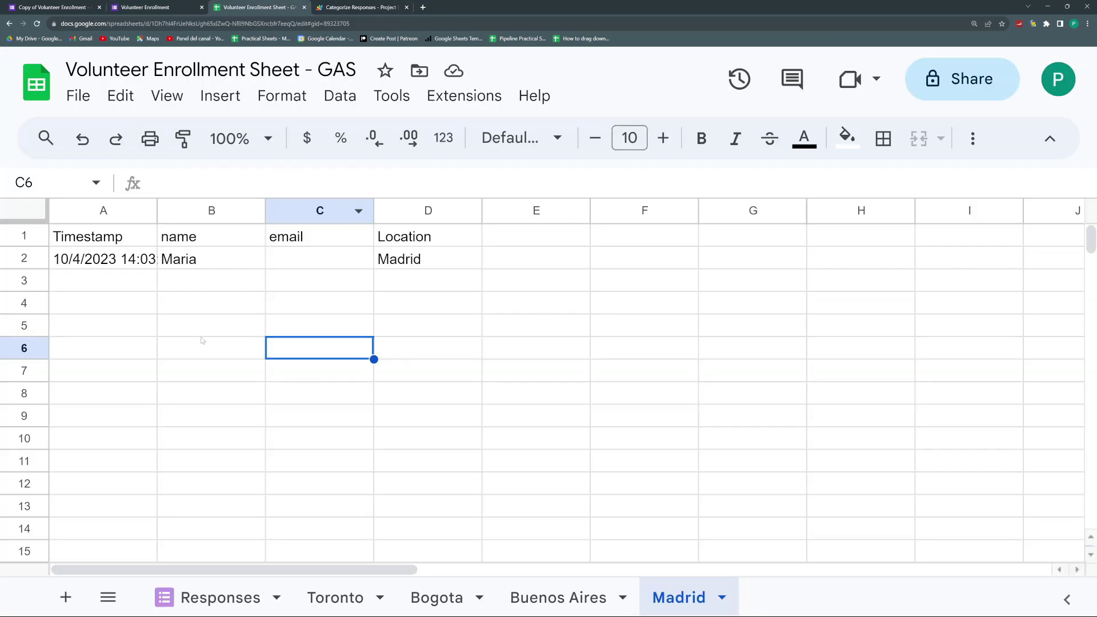
click(438, 266)
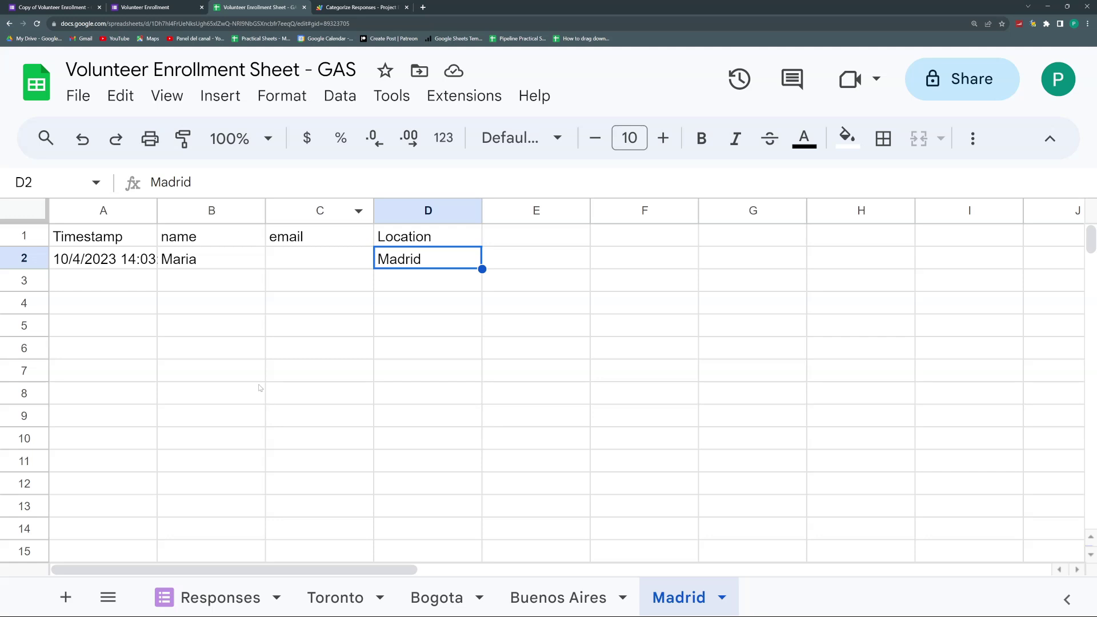
click(211, 599)
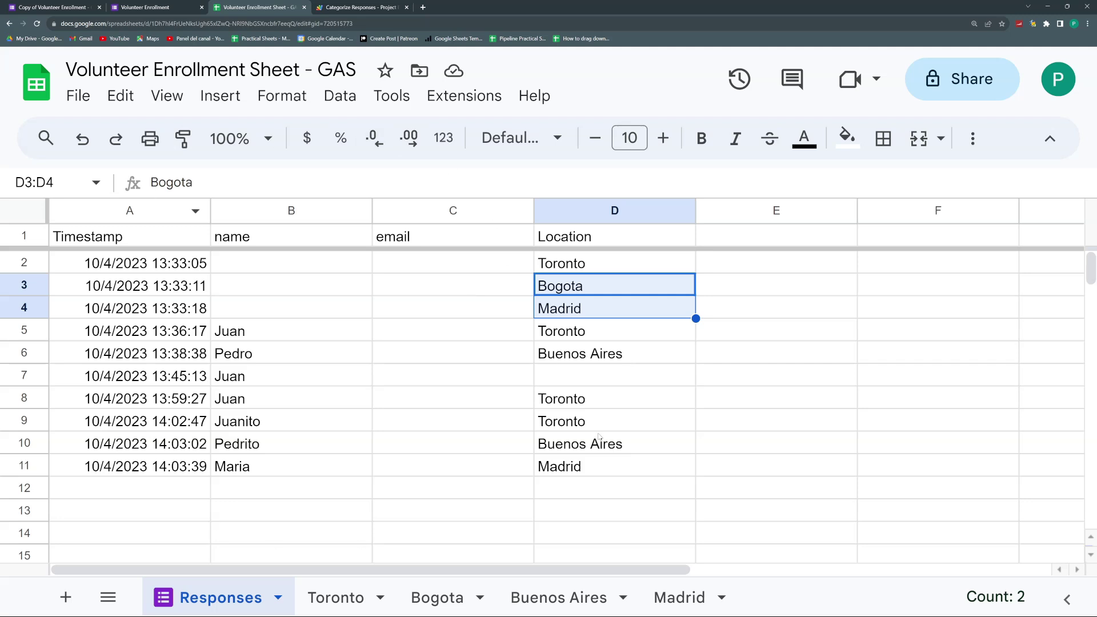
Step: Check the Toronto, Bogota, Buenos Aires and Madrid sheets, ending on Madrid's copied row
click(331, 600)
click(443, 597)
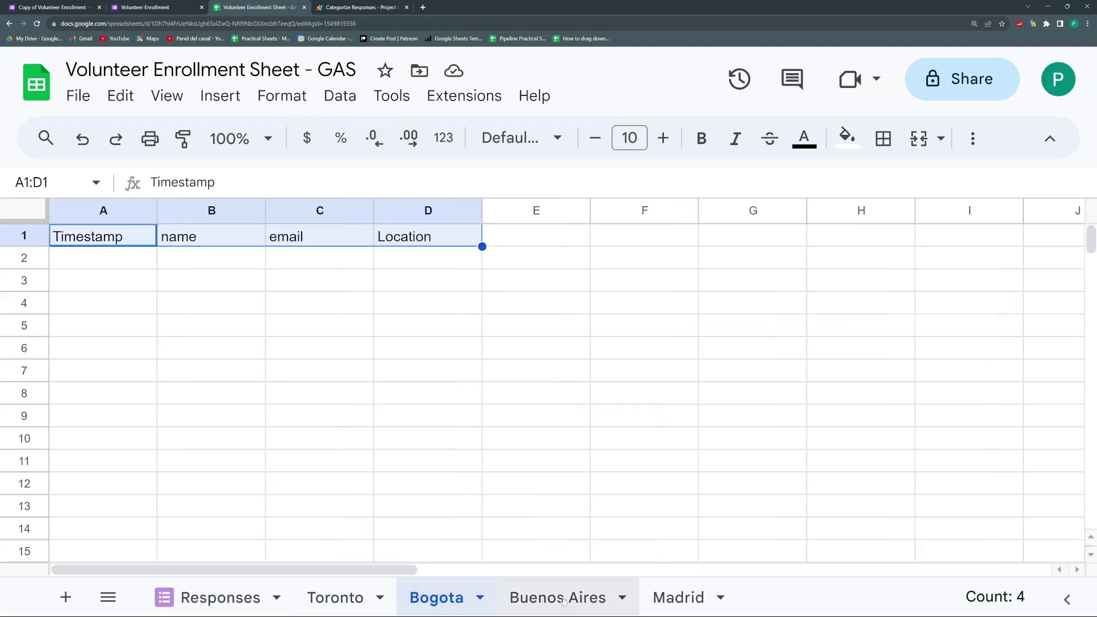
click(559, 597)
click(674, 597)
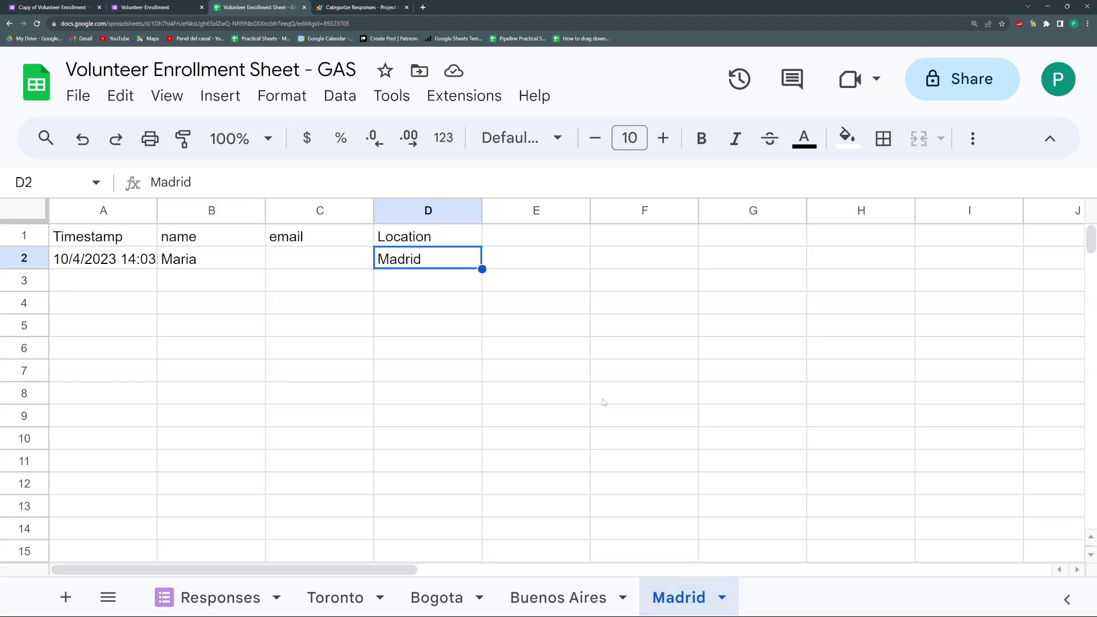
click(503, 359)
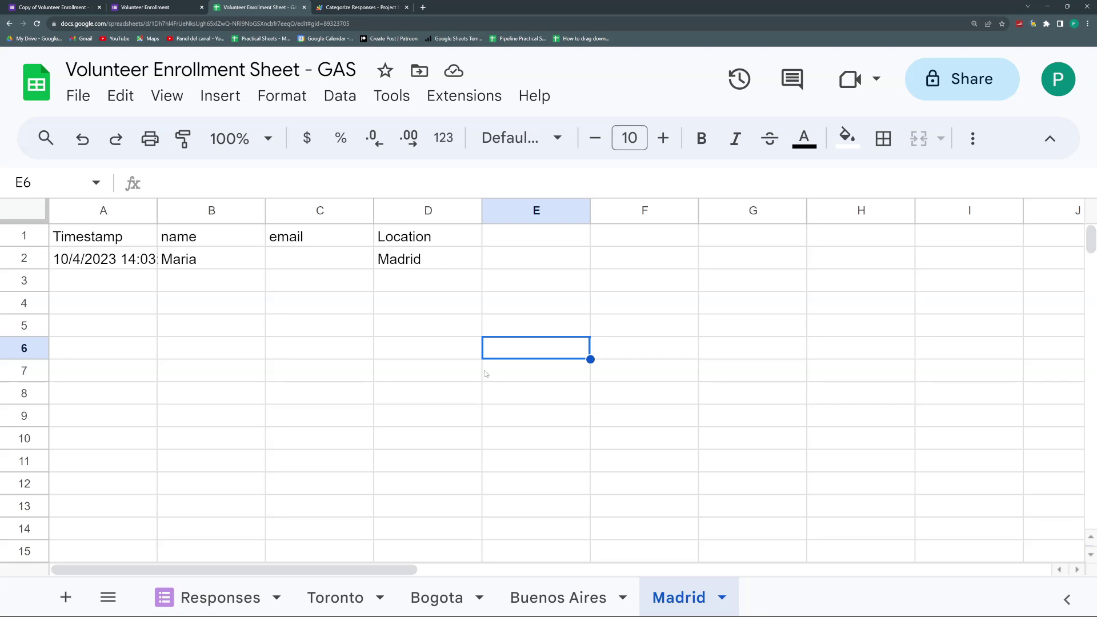